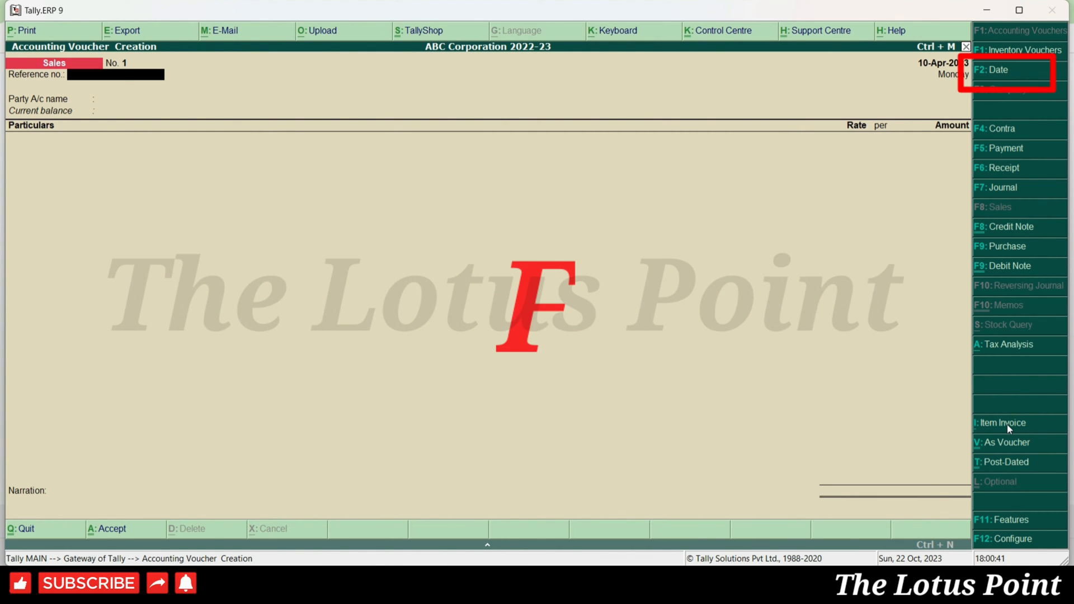
- Change the voucher date to 22-May-2023 by entering 22.5
key("F2")
type("22.")
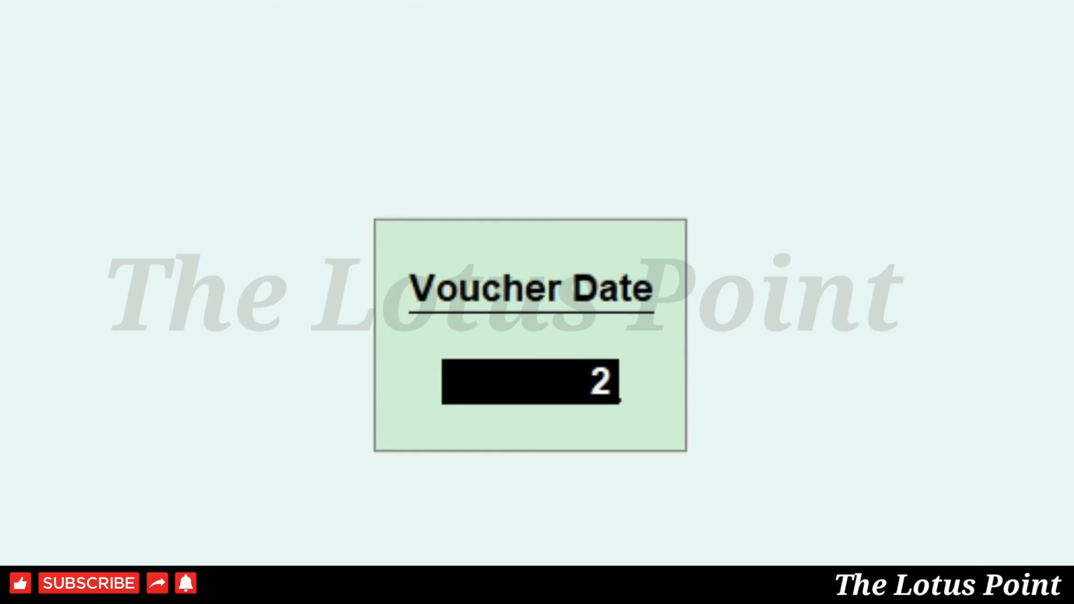
type("5")
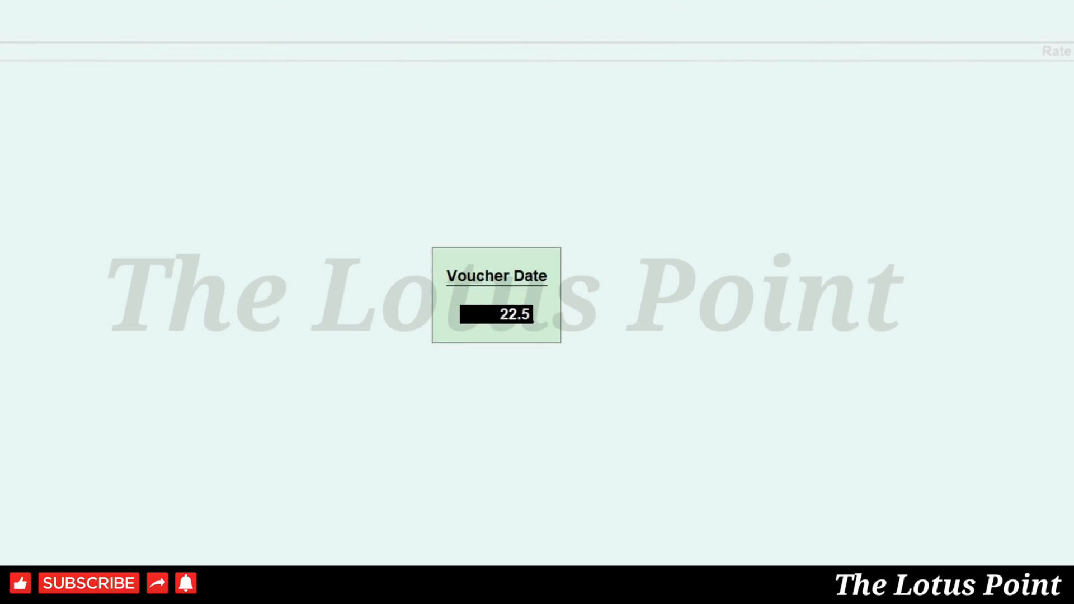
key("Return")
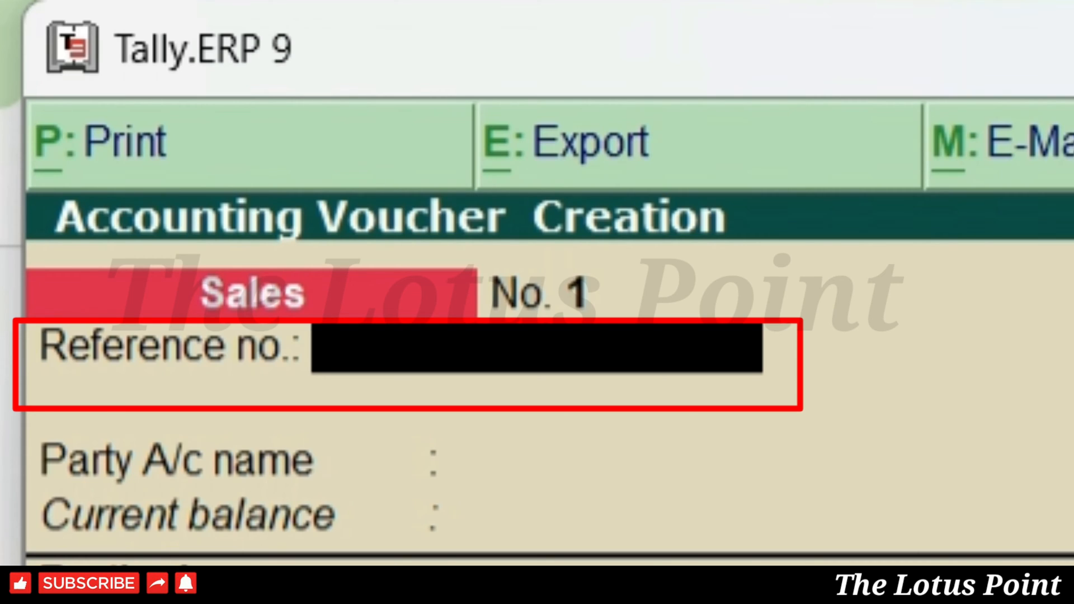
- Enter 1 as the voucher's reference number and move on to the party field
type("1")
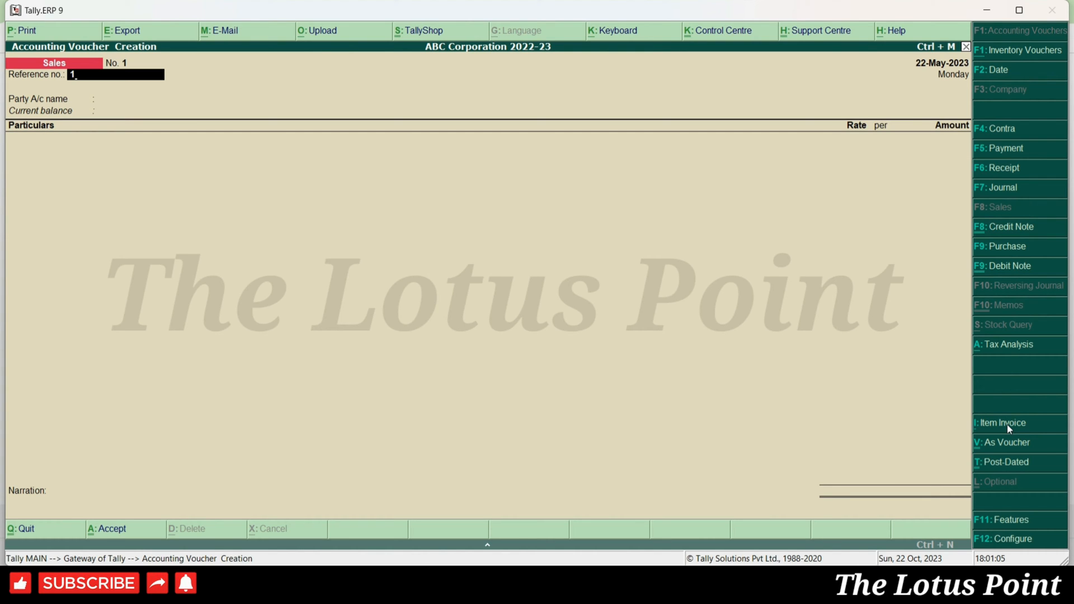
key("Return")
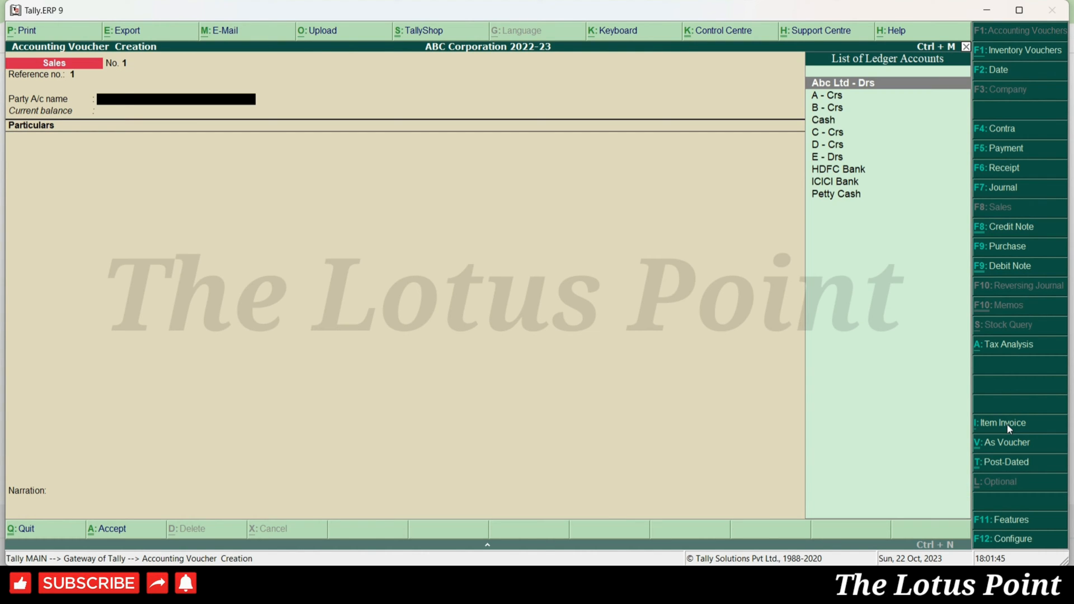
- Select Cash as the party account and skip the despatch and order fields to reach Buyers
type("CASH")
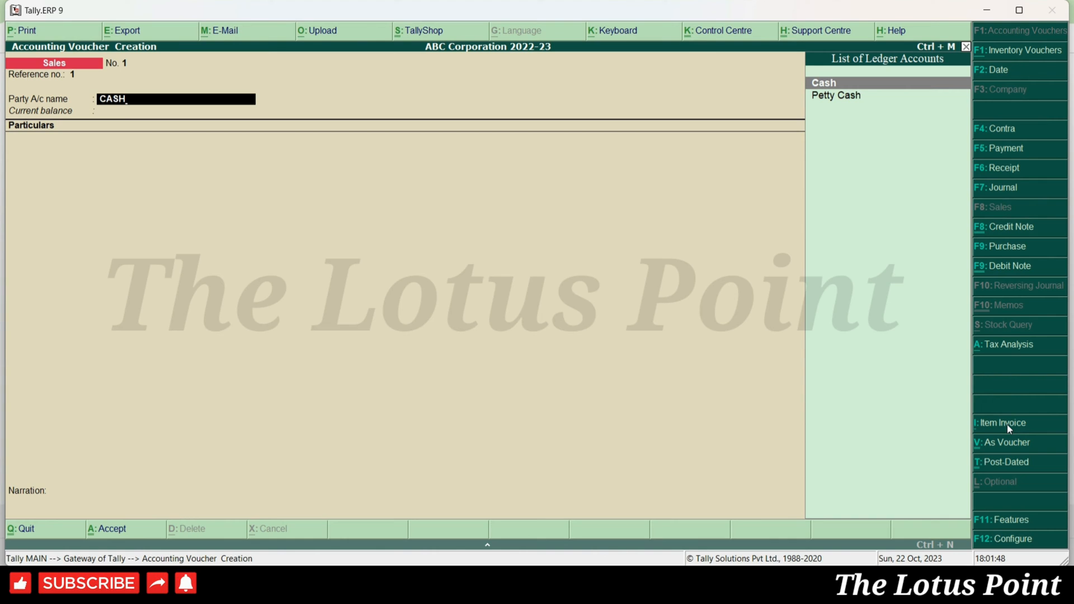
key("Return")
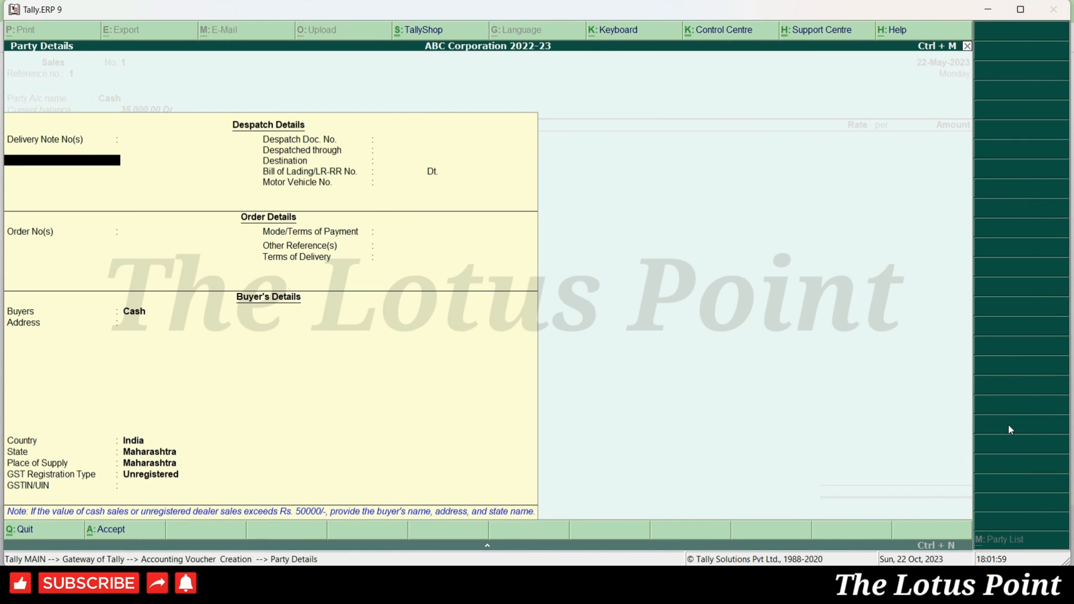
key("Return")
key("Return")
key("Return")
key("Return")
key("Return")
key("Return")
key("Return")
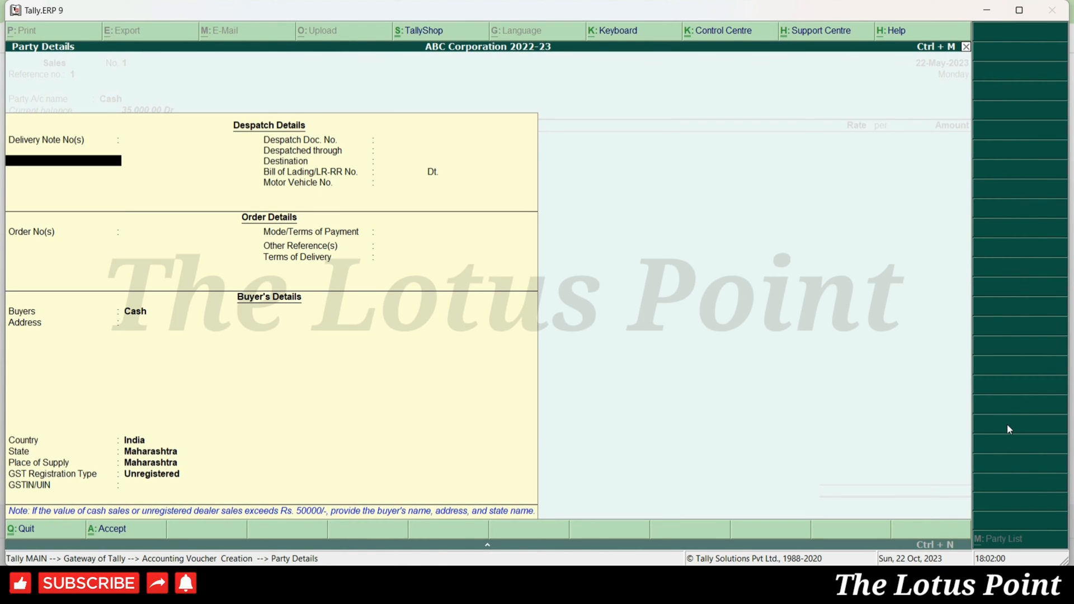
key("Return")
key("Return")
key("Return")
key("Return")
key("Return")
key("Return")
key("Return")
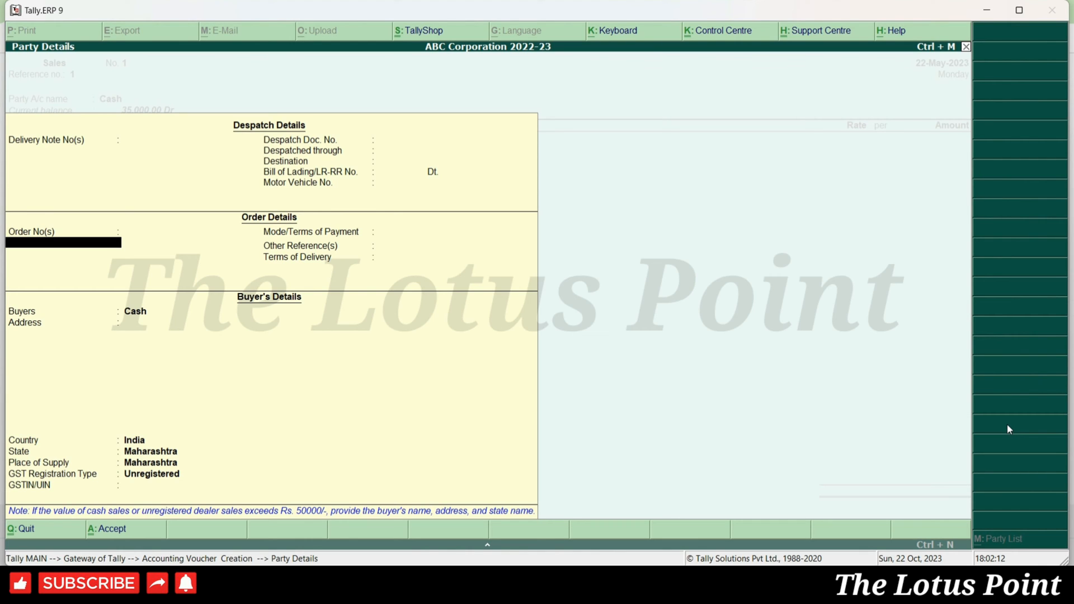
key("Return")
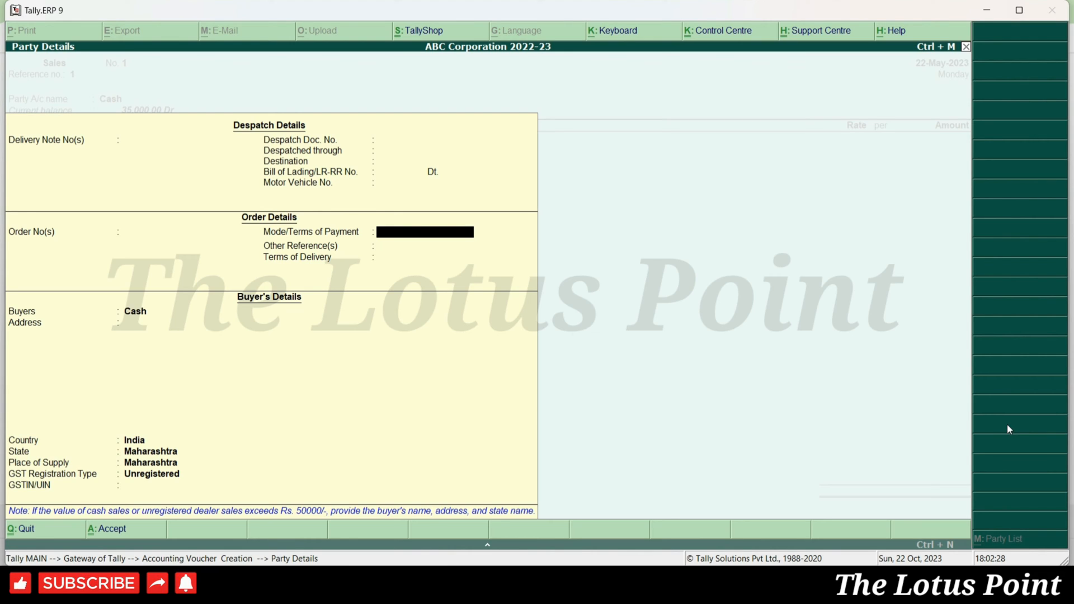
key("Return")
key("Return")
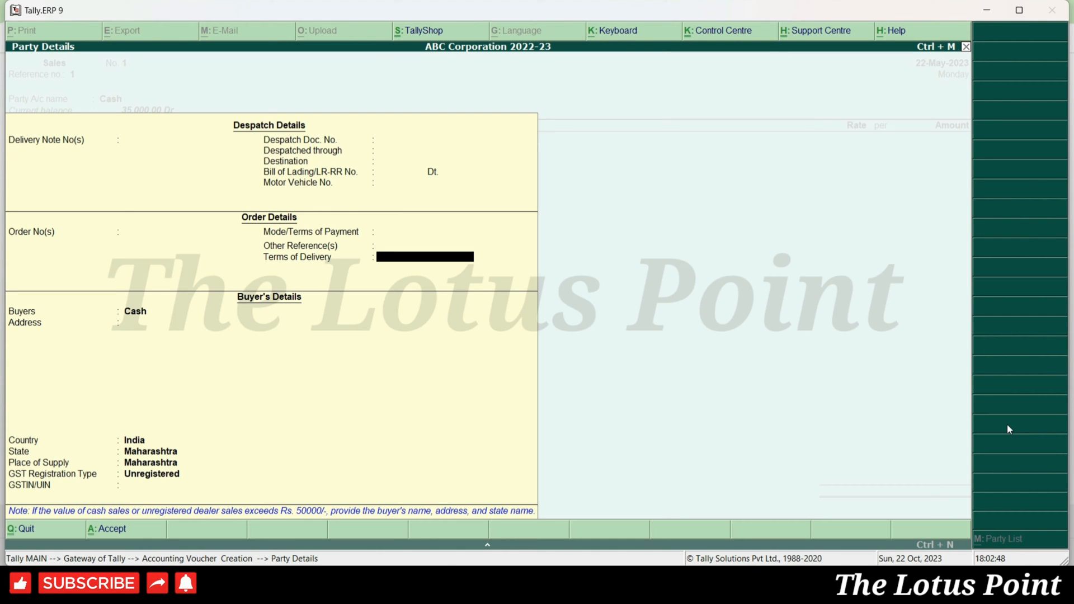
key("Return")
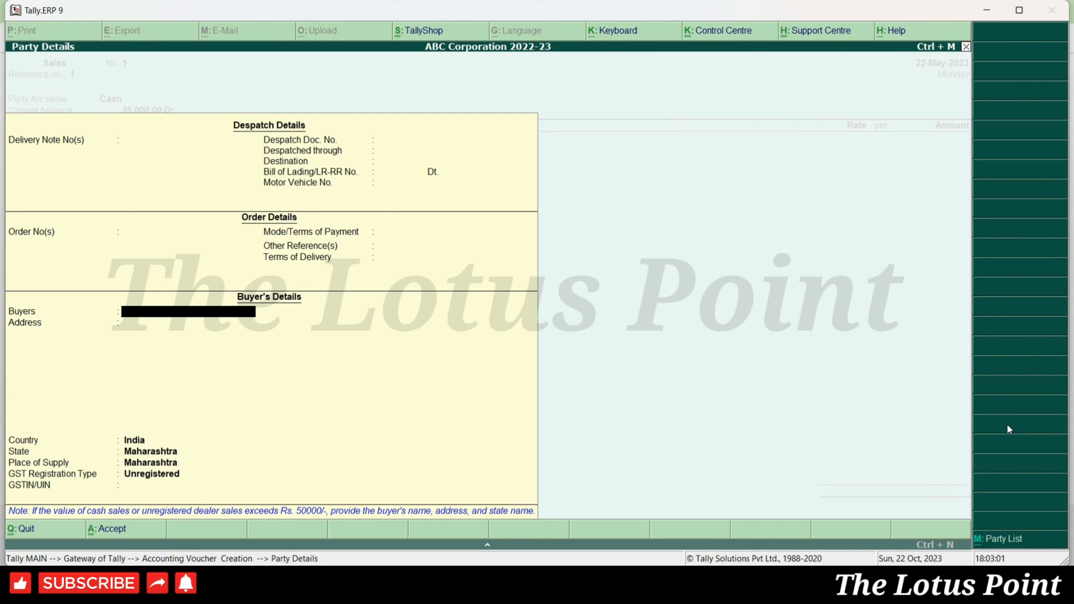
- Enter ABC COMPANY as buyer, set GST registration type to Consumer, and accept party details
type("ABC COMPANY")
key("Return")
key("Return")
key("Return")
key("Return")
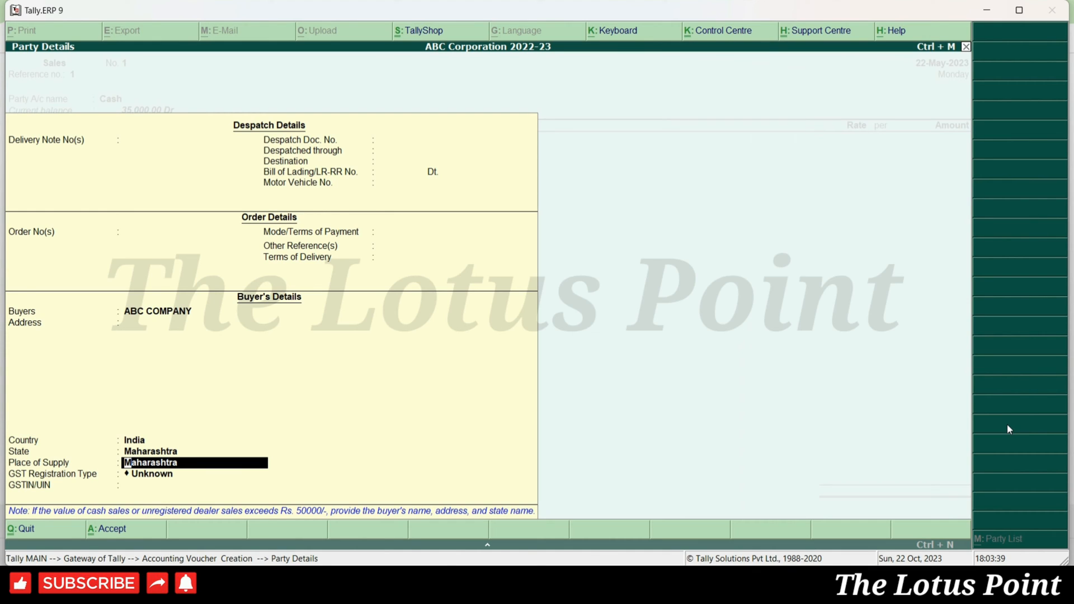
key("Return")
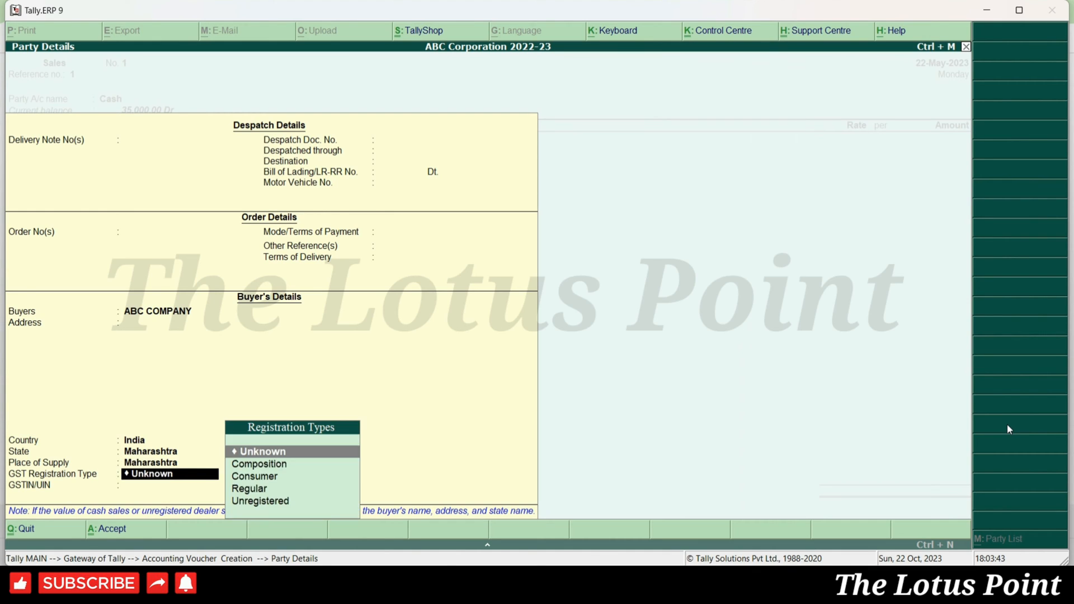
key("Return")
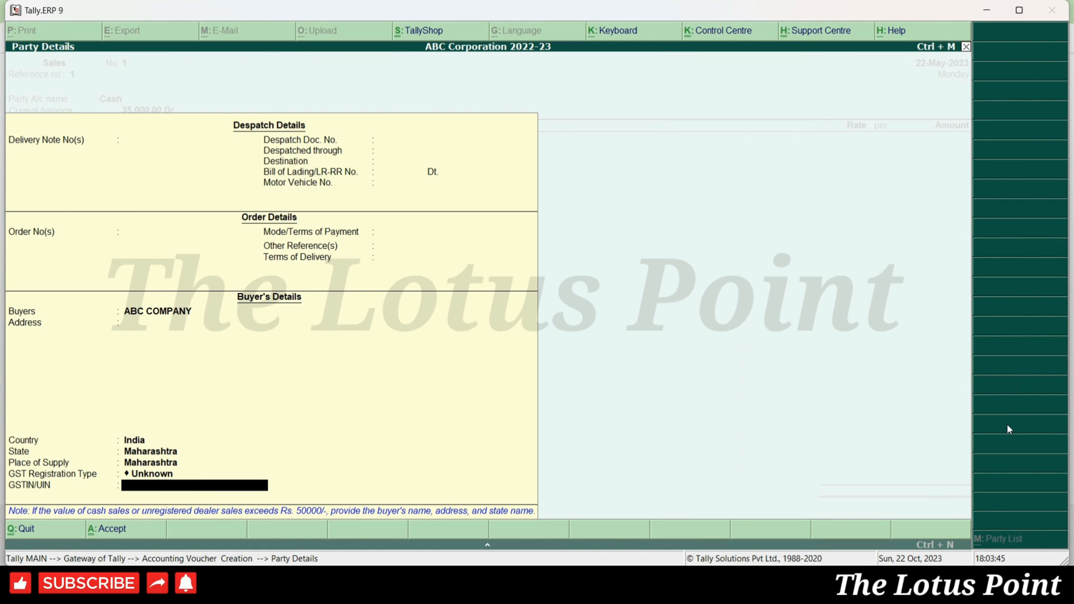
key("BackSpace")
key("Down")
key("Down")
key("Down")
key("Up")
key("Return")
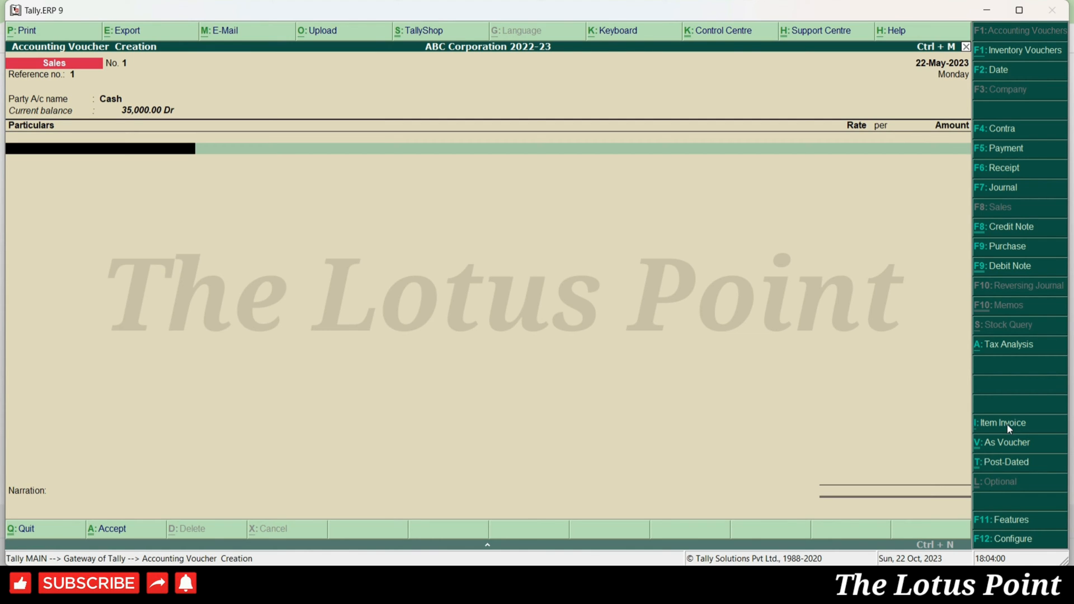
- Recheck the party details, then return to the particulars line
key("BackSpace")
key("Return")
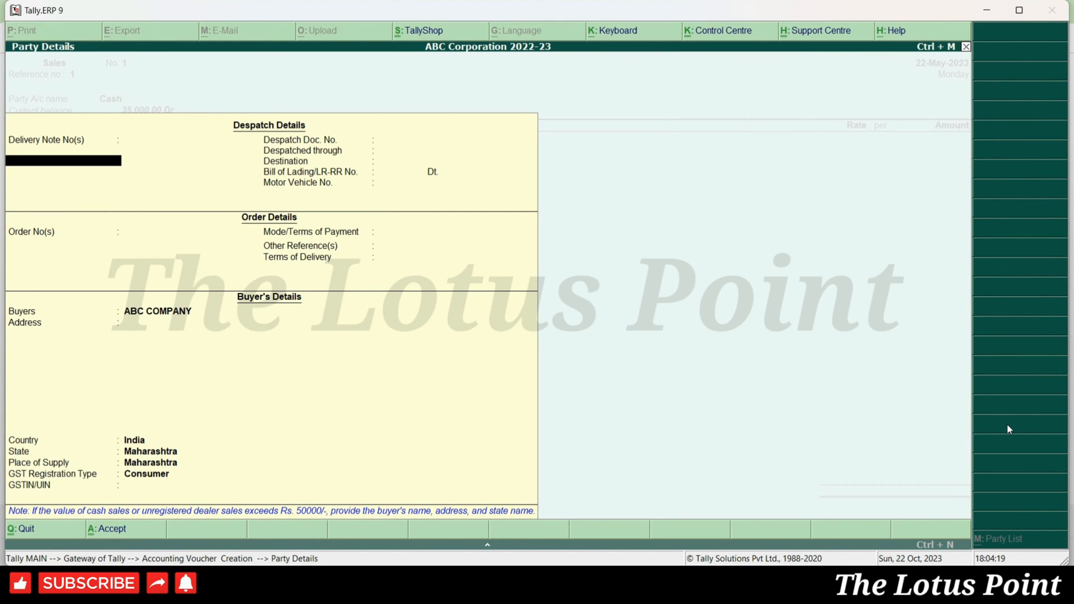
key("ctrl+a")
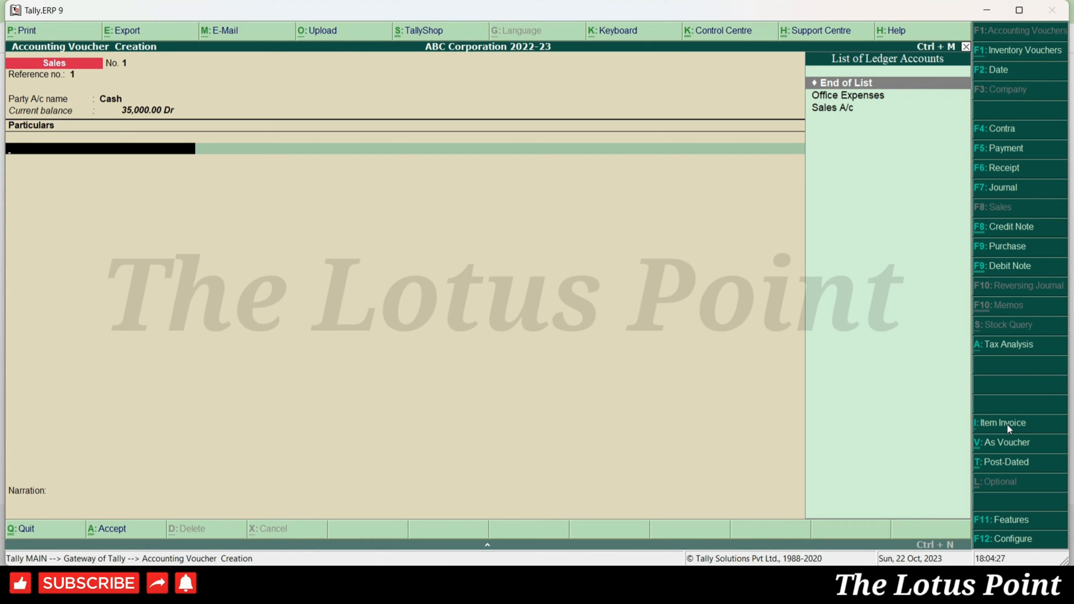
- Choose Sales A/c as the first particulars ledger, quitting the accidental new ledger form
type("SALES")
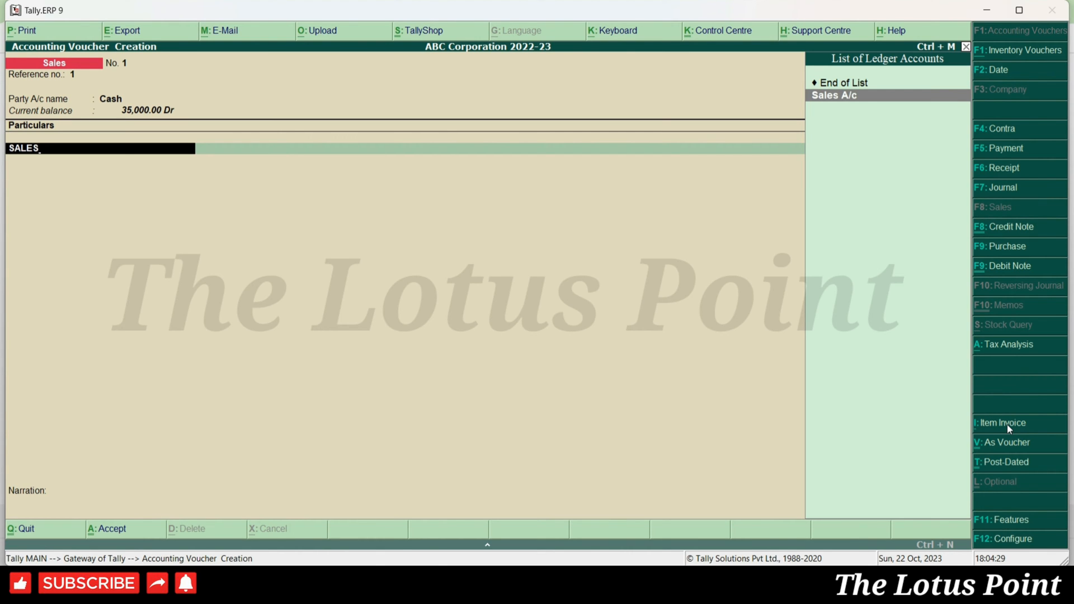
key("Return")
key("Escape")
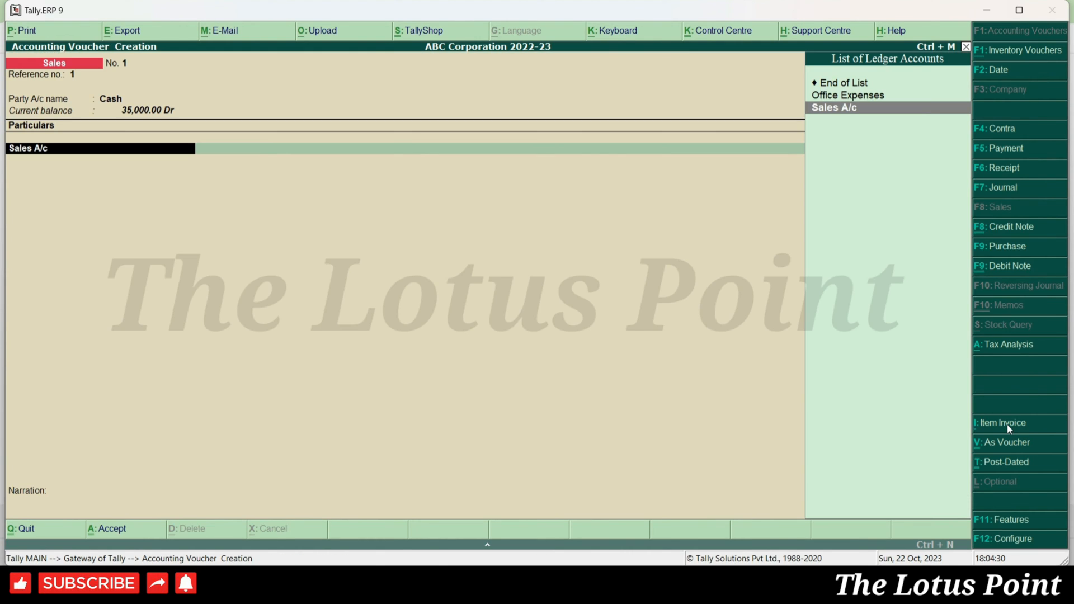
key("alt+c")
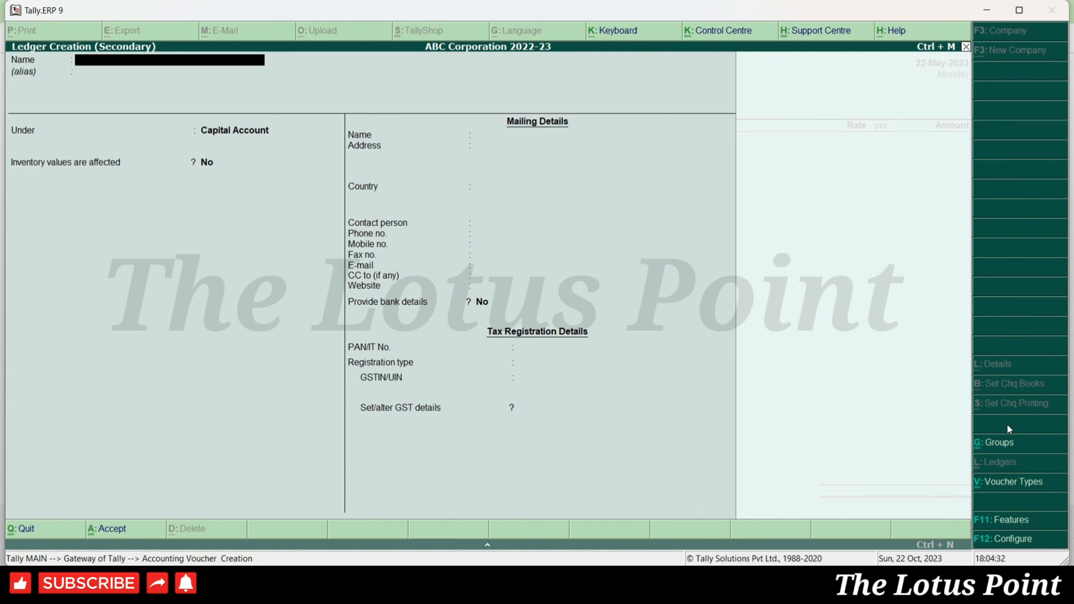
key("Escape")
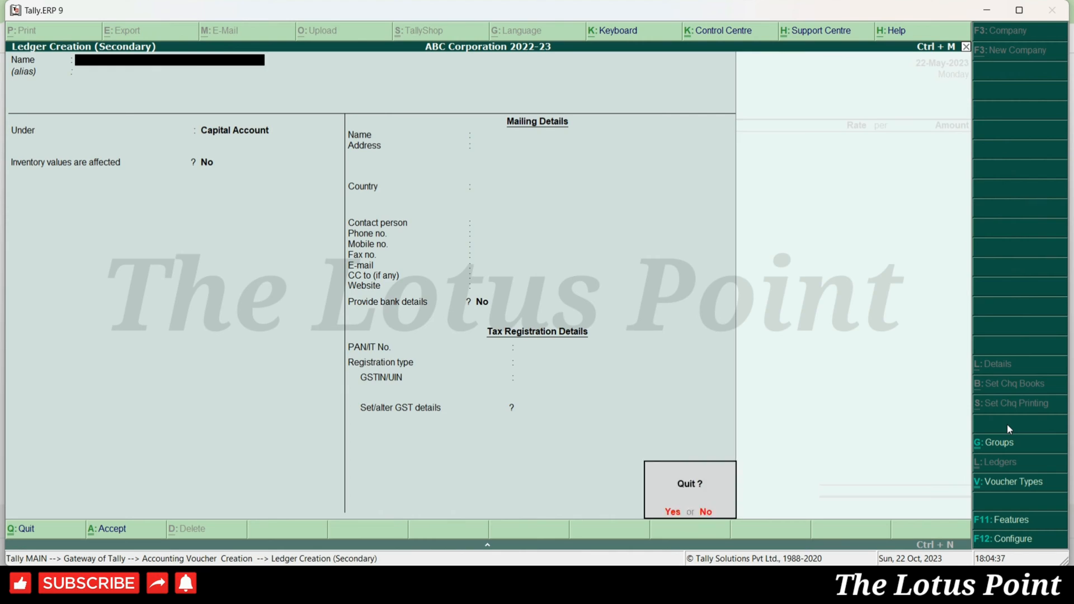
key("y")
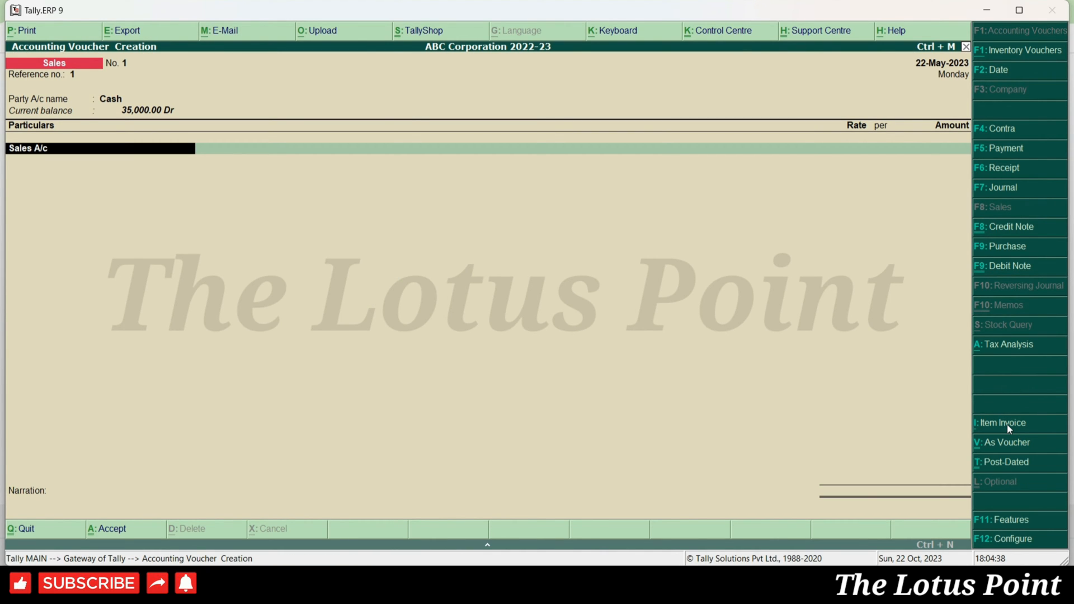
key("Return")
- Describe Sales A/c as 'Sale of Iphone11' and give it an amount of 10,000.00
type("Sale Og")
key("BackSpace")
key("BackSpace")
type("of ")
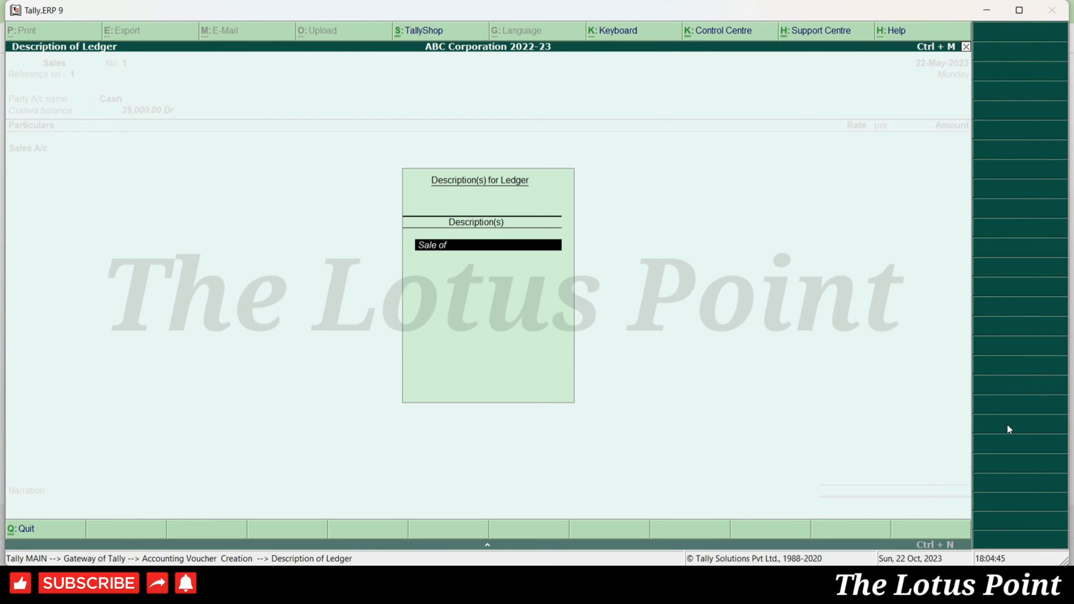
type("Iphone11")
key("Return")
key("Return")
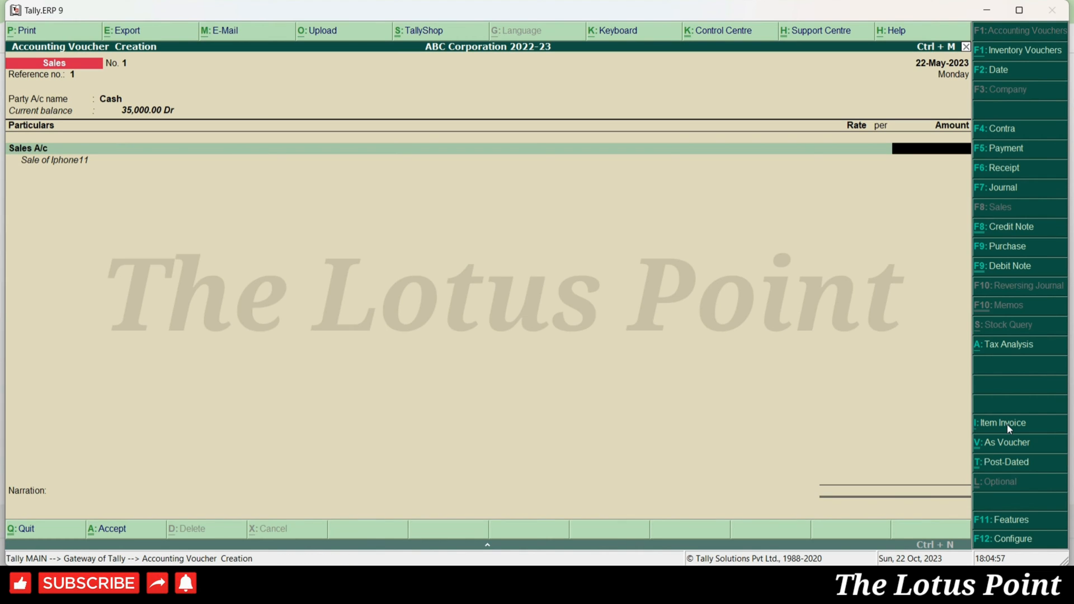
type("10,000")
key("Return")
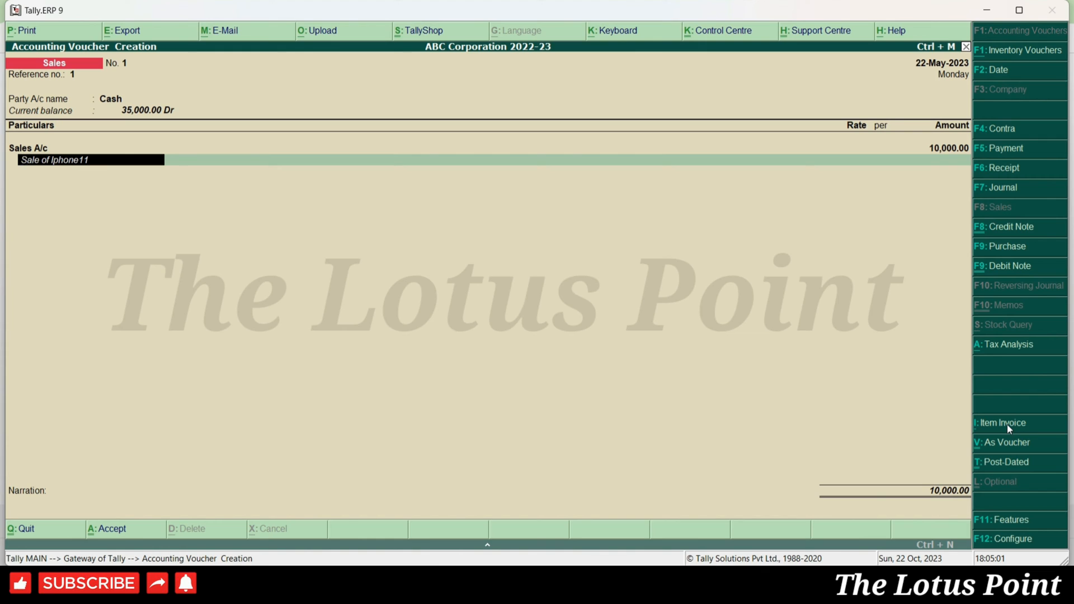
key("Return")
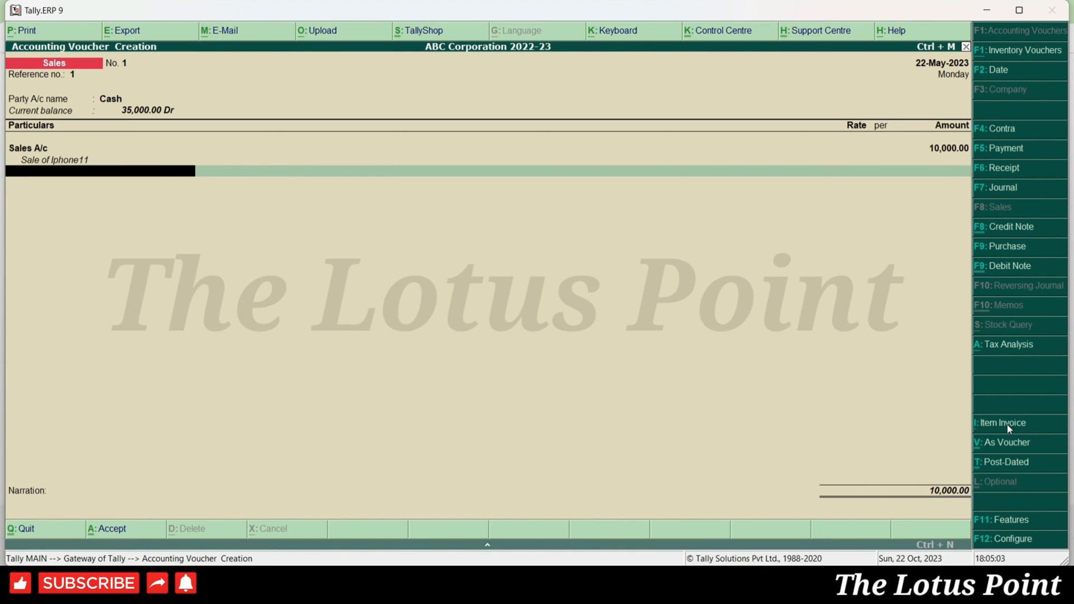
- Skip the narration and accept the 10,000.00 voucher No. 1
key("Return")
key("Return")
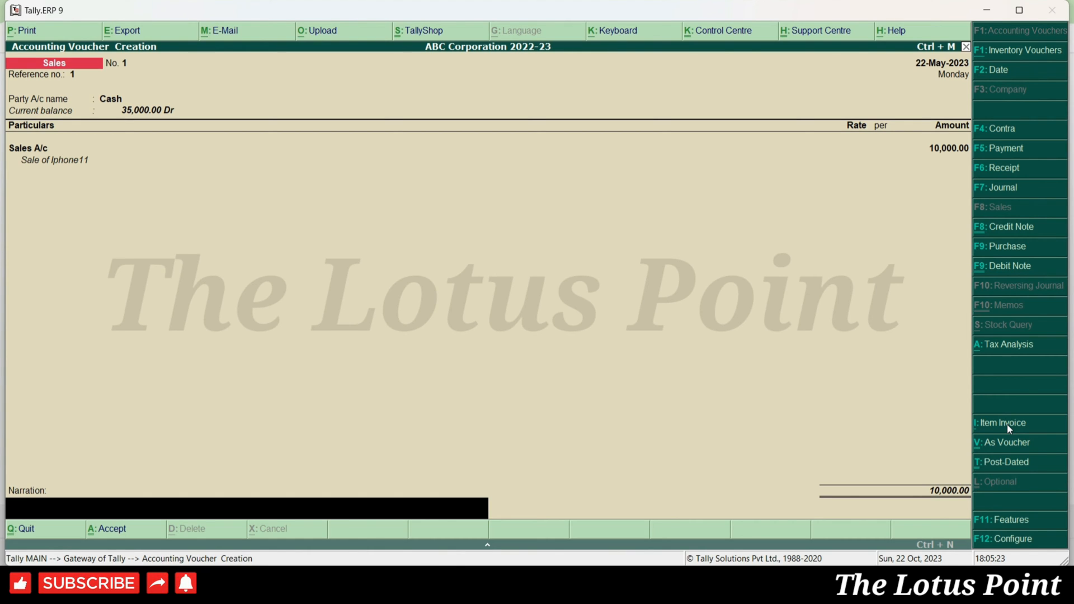
key("Return")
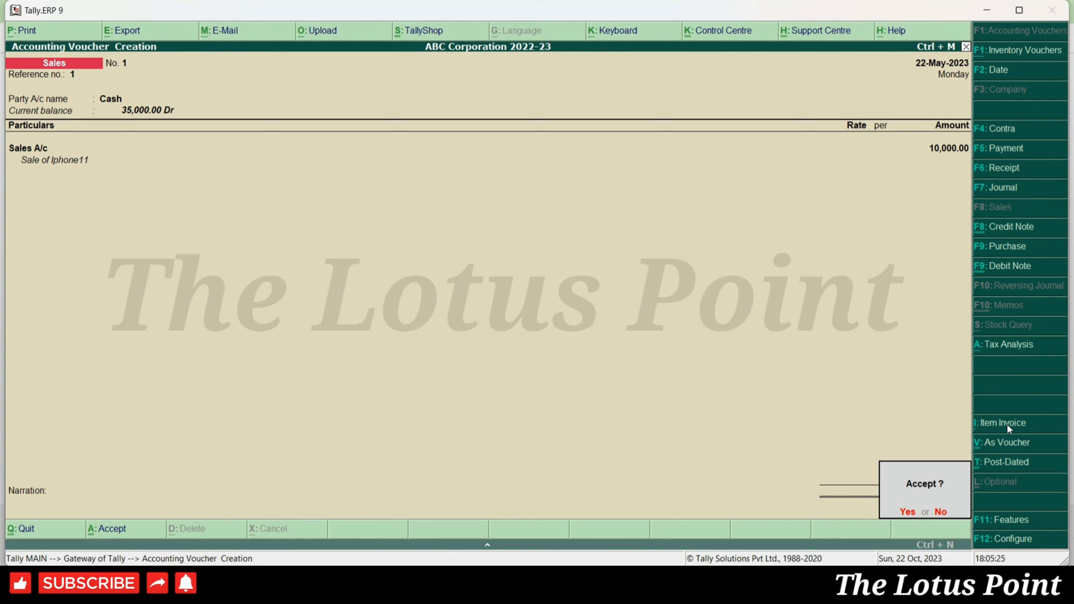
key("Return")
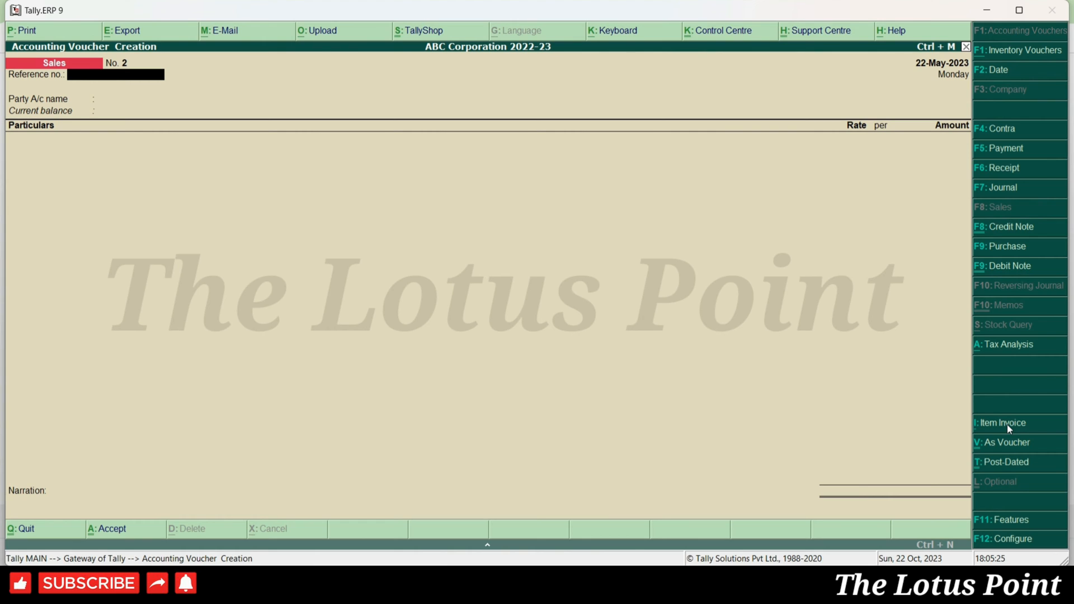
- Return to saved voucher No. 1 and print-preview it as a Tax Invoice
key("Page_Up")
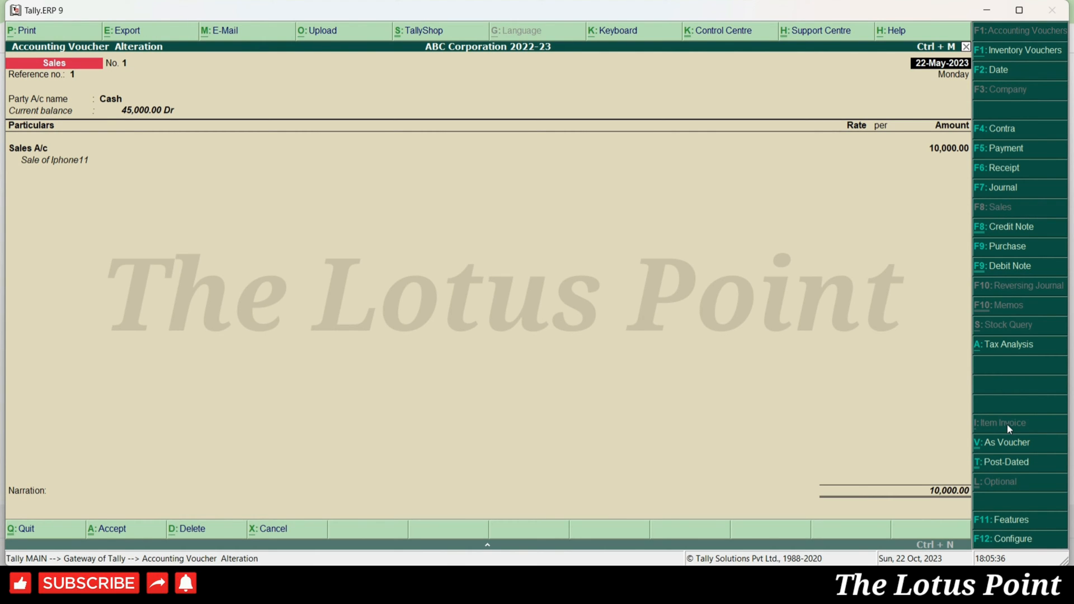
key("alt+p")
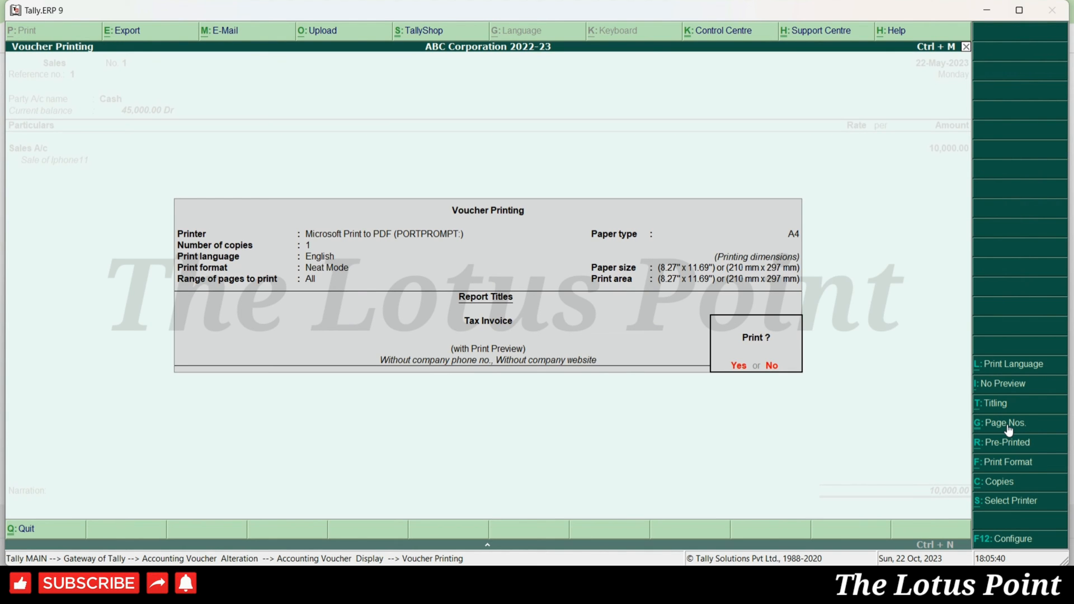
key("Return")
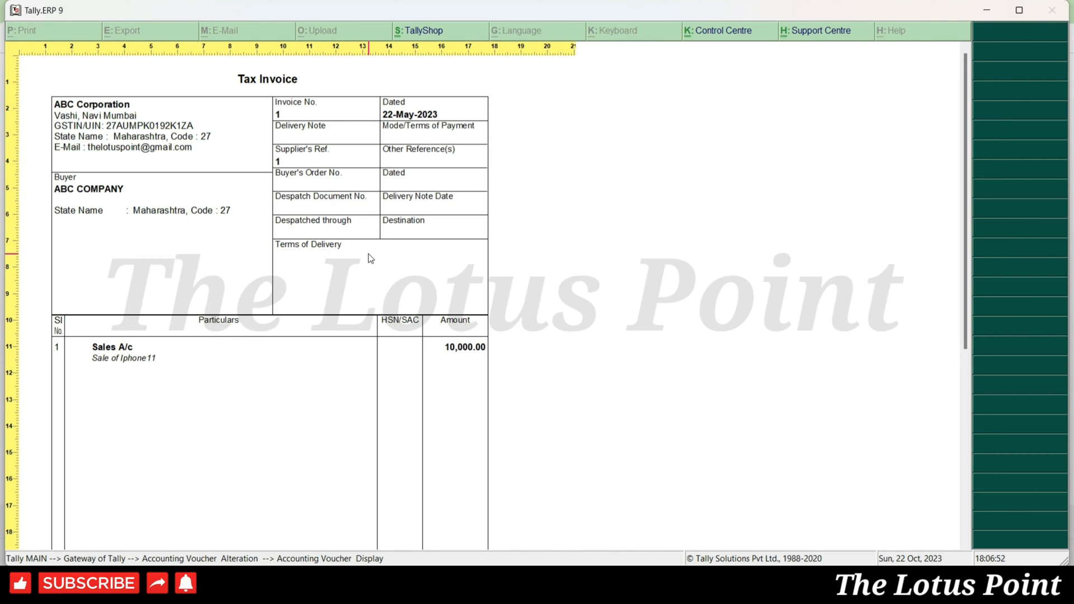
- Scroll the invoice down to the ₹10,000.00 total and signatory box, then close the preview
scroll(368, 258, "down", 1)
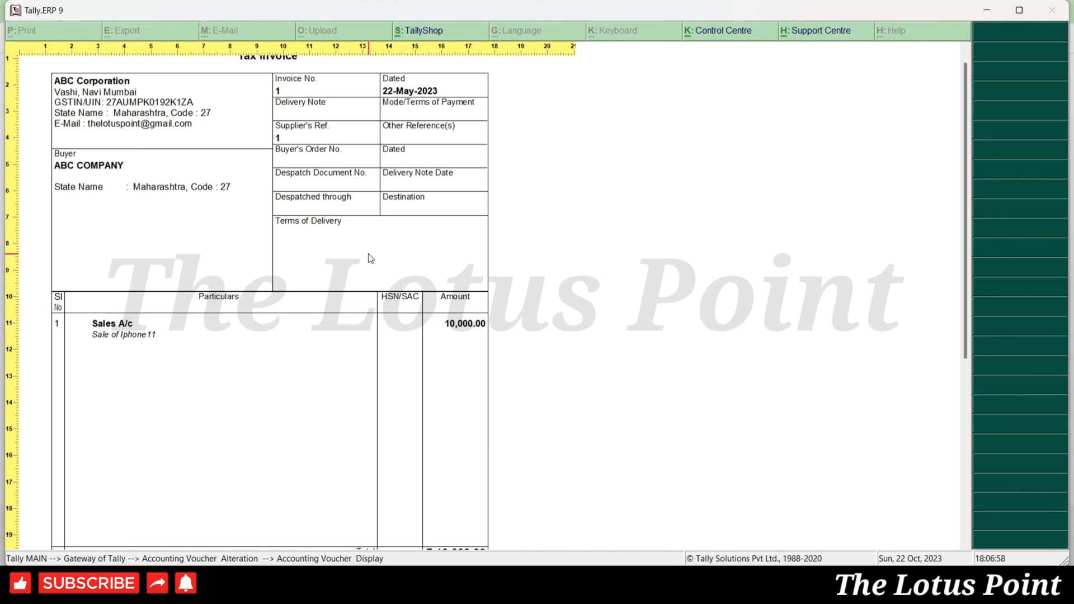
scroll(369, 258, "down", 3)
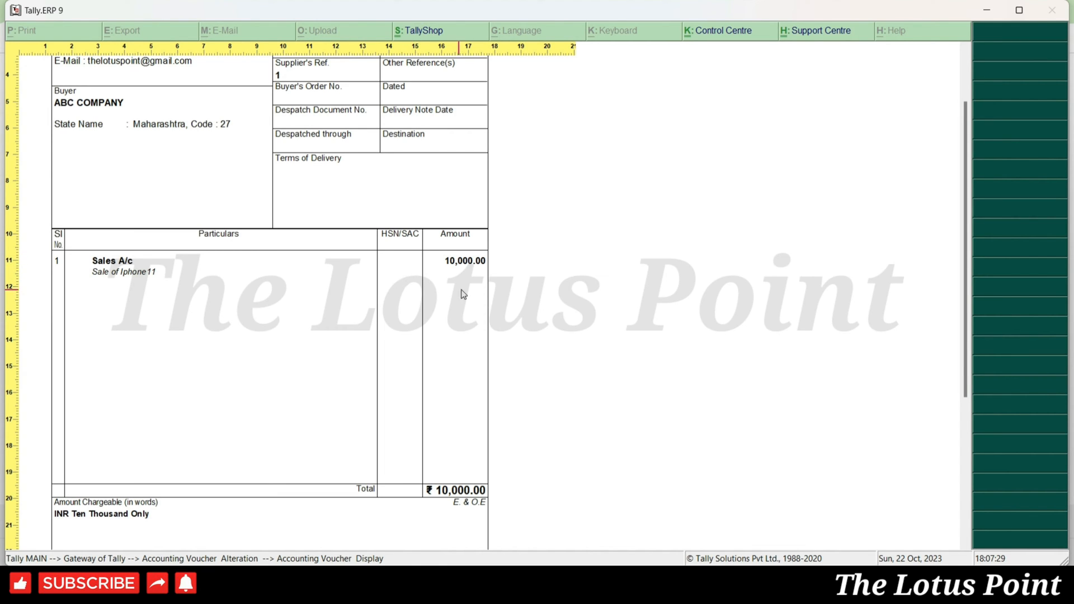
scroll(476, 293, "down", 5)
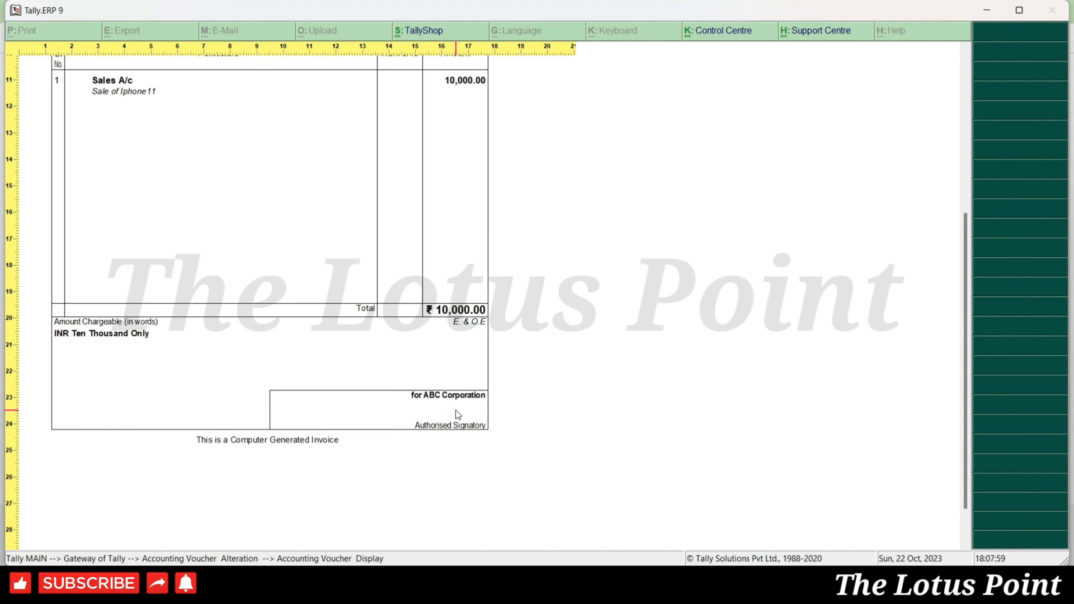
key("Escape")
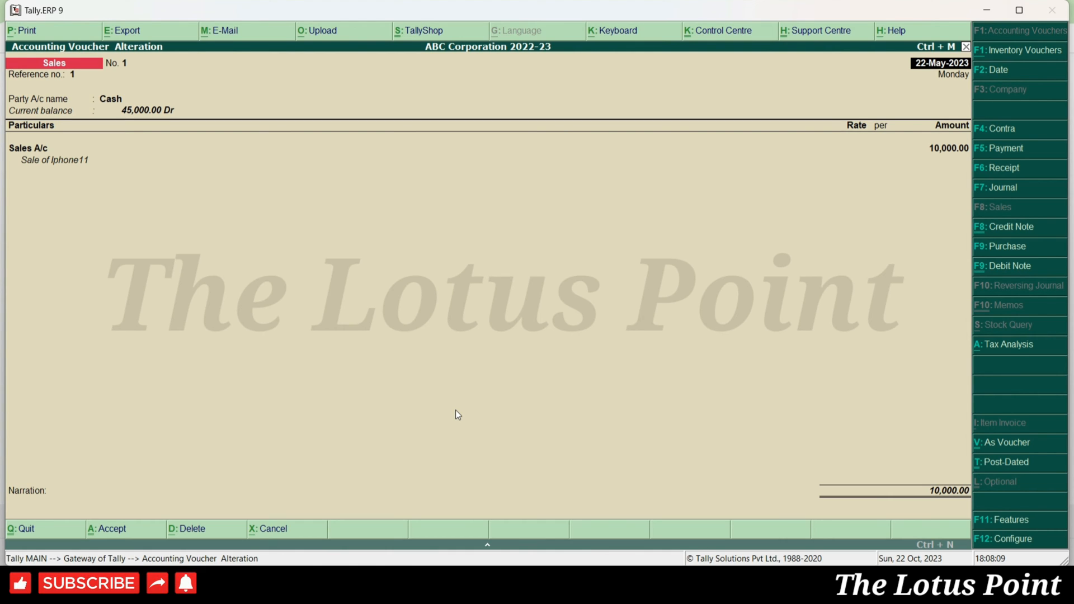
- Quit voucher No. 1, enter reference 2, and accept party Abc Ltd - Drs
key("y")
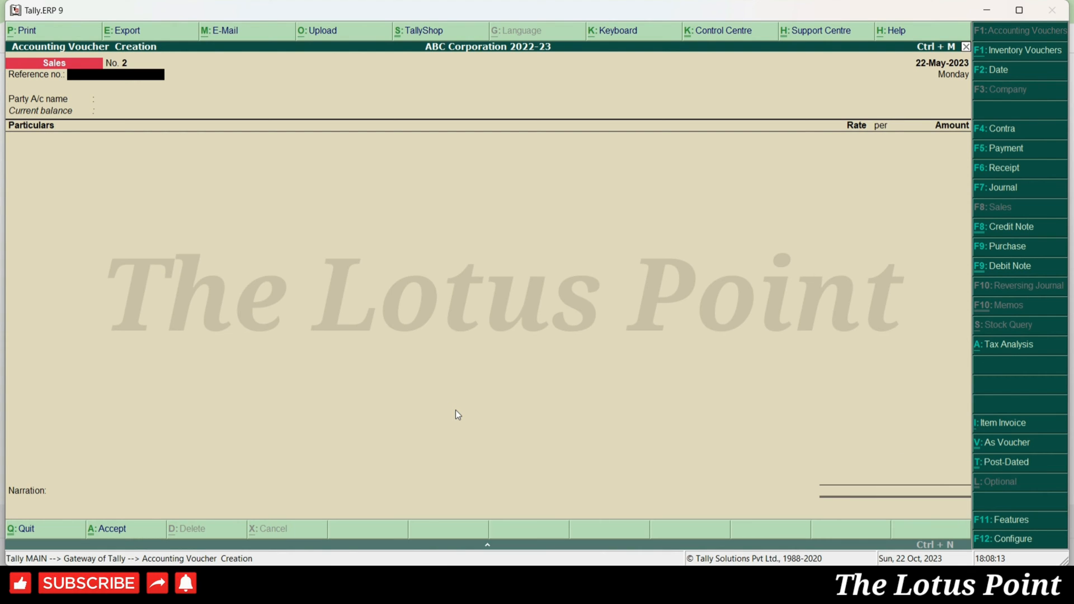
type("2")
key("Return")
key("Return")
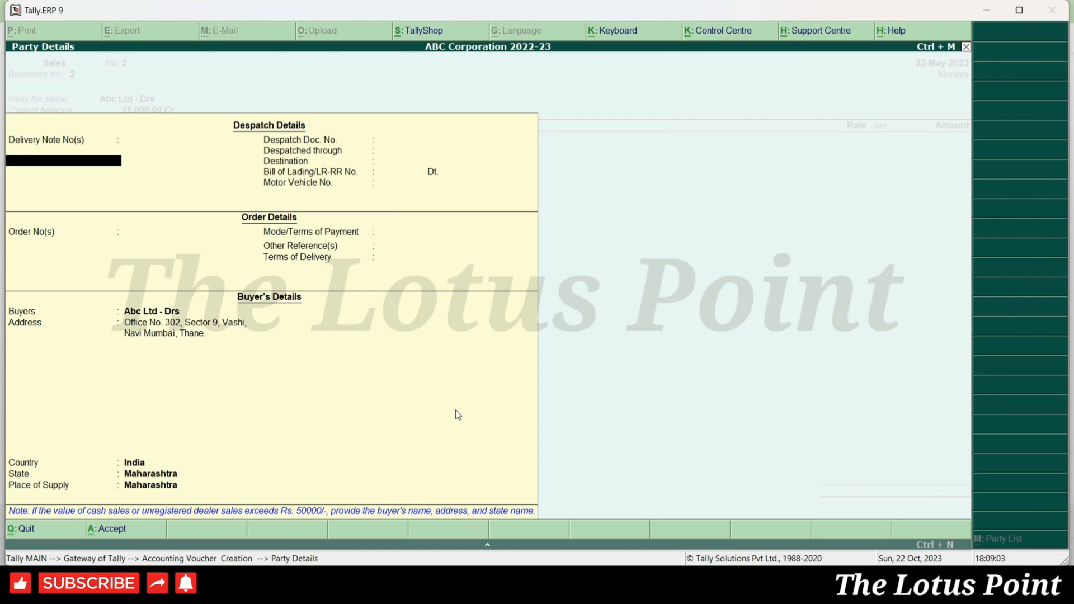
- Record delivery note 100, despatch document 11055, carrier VRL Logistics and destination Thane
type("00")
key("Return")
key("Return")
key("Return")
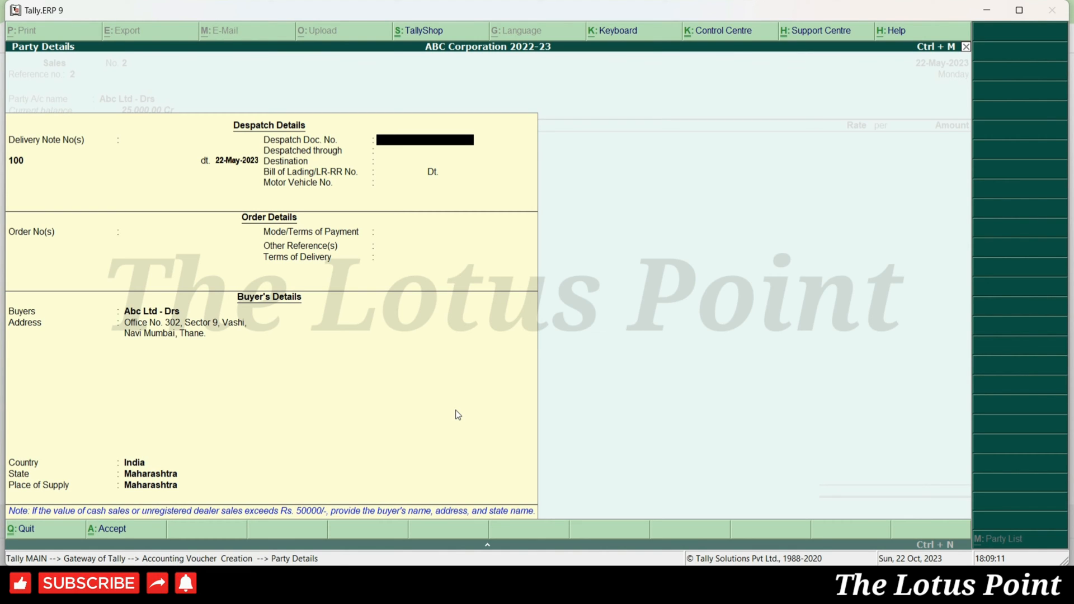
type("1055")
key("Return")
type("VRILogistic")
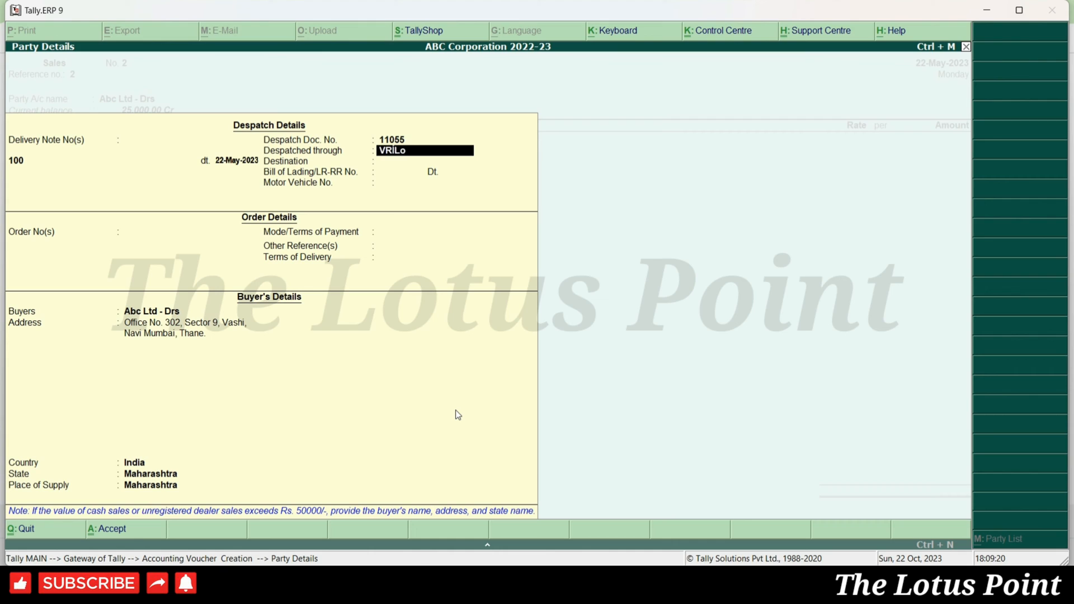
type("stics")
key("Return")
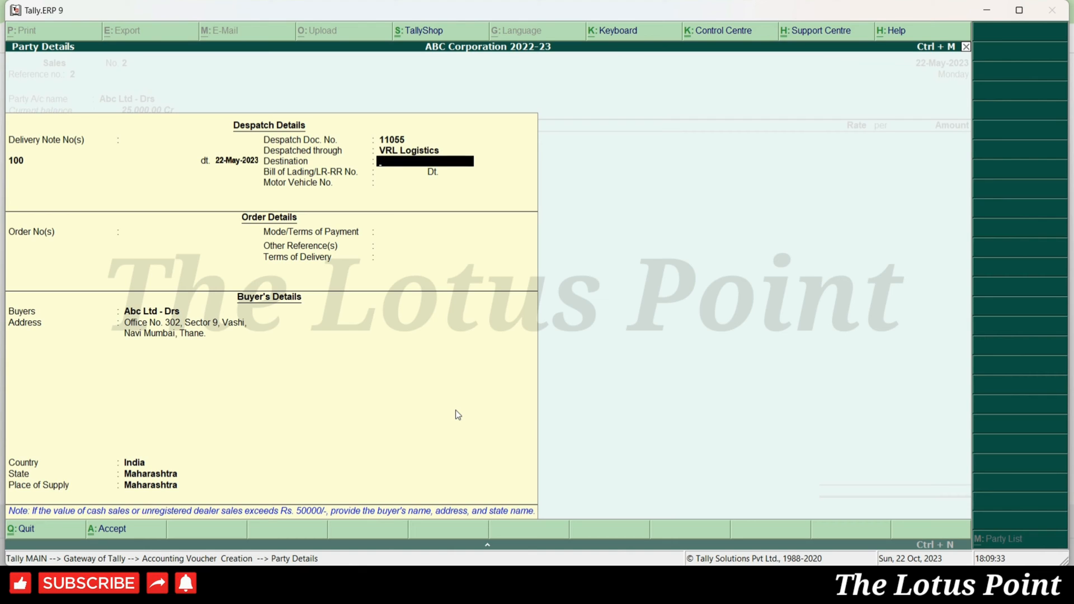
type("Thane")
key("Return")
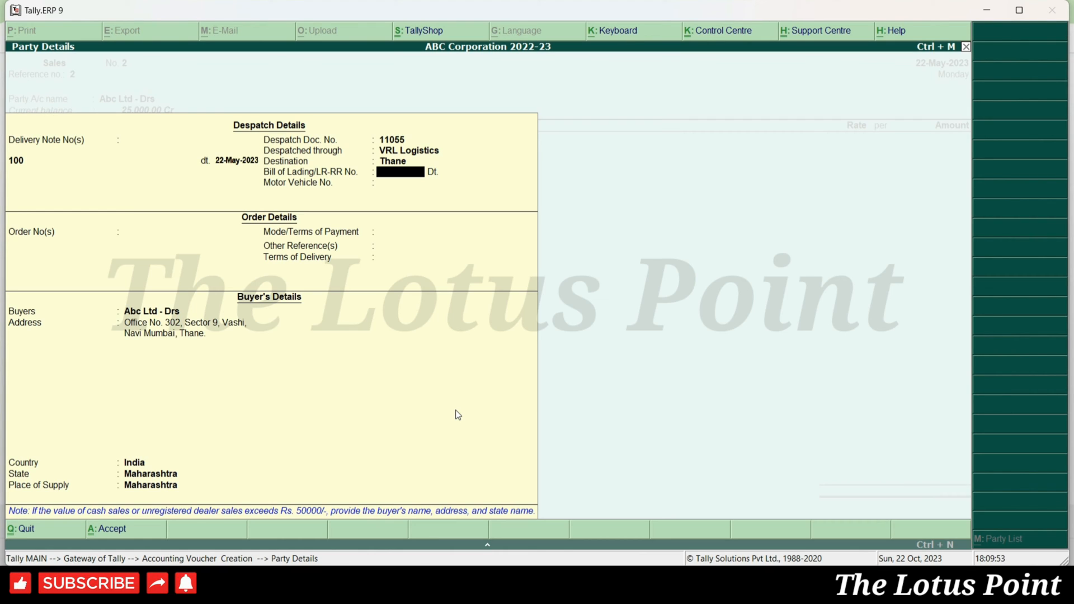
- Leave bill of lading and vehicle number blank and enter order number PO-COI-55
key("Return")
key("Return")
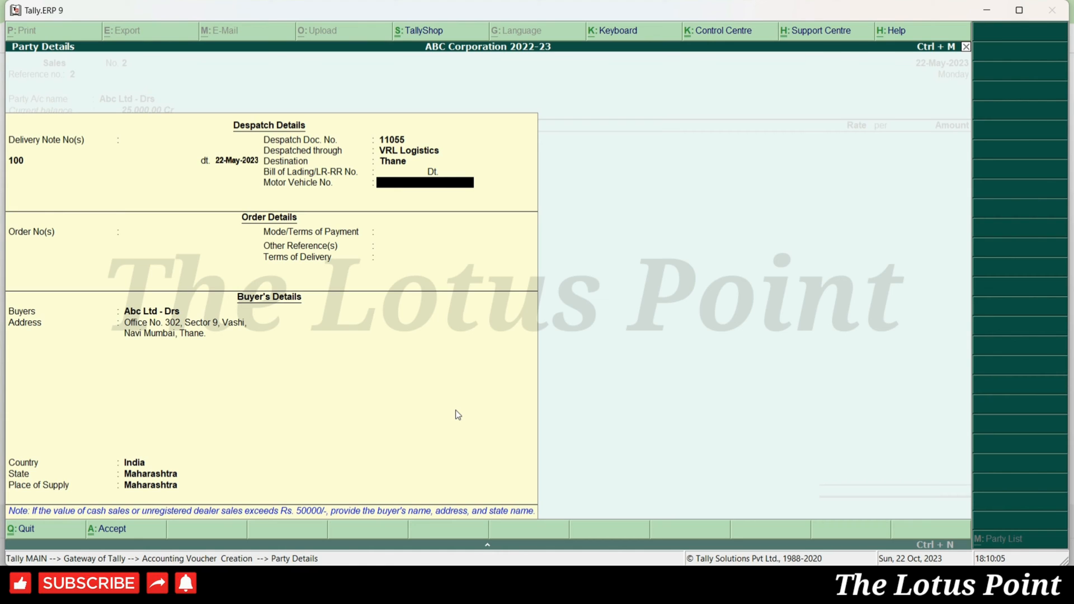
key("Return")
type("PO-COI-55")
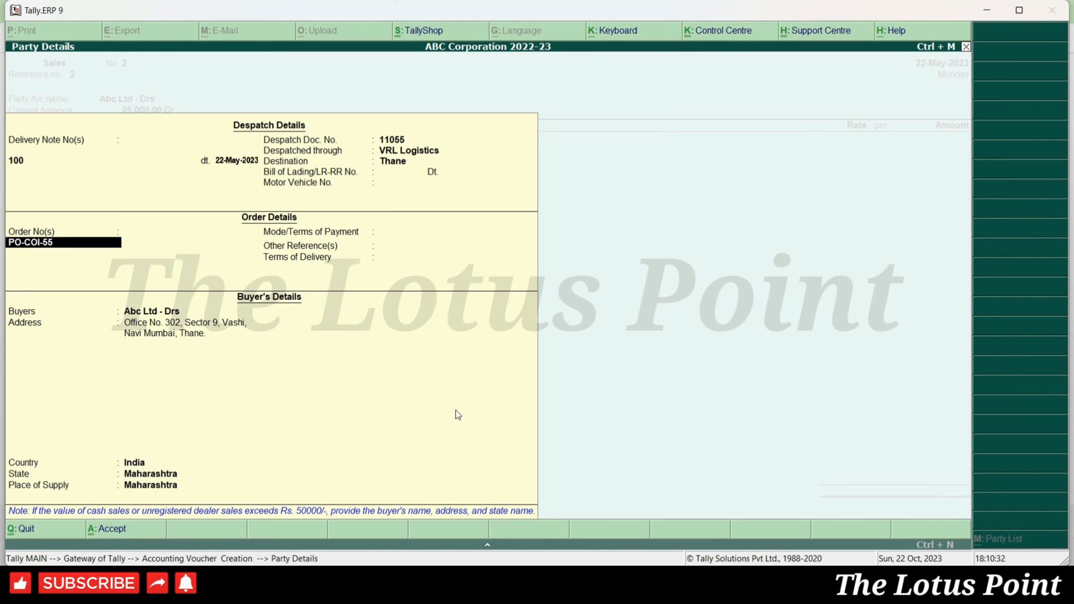
- Accept the order date and set payment terms to 100% payment after 30 days of delivery
key("Return")
key("Return")
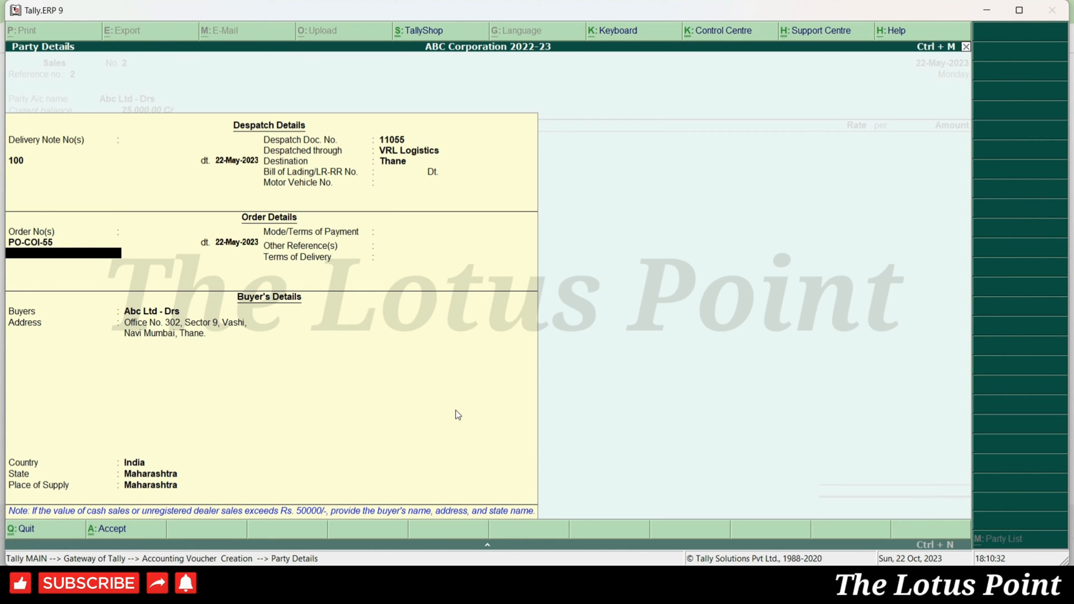
key("Return")
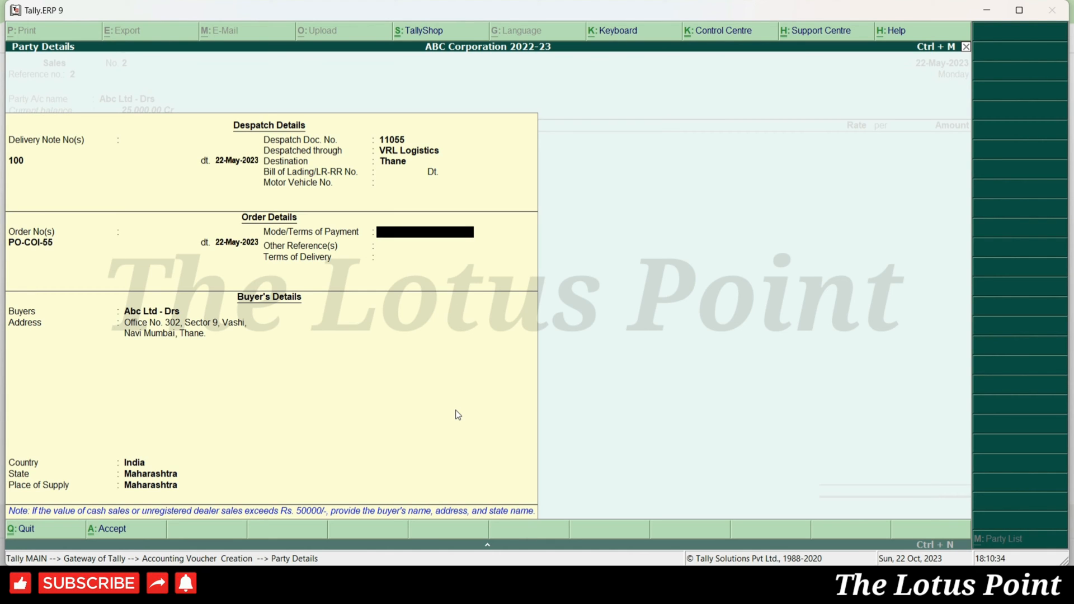
type("100% Advance PAyment")
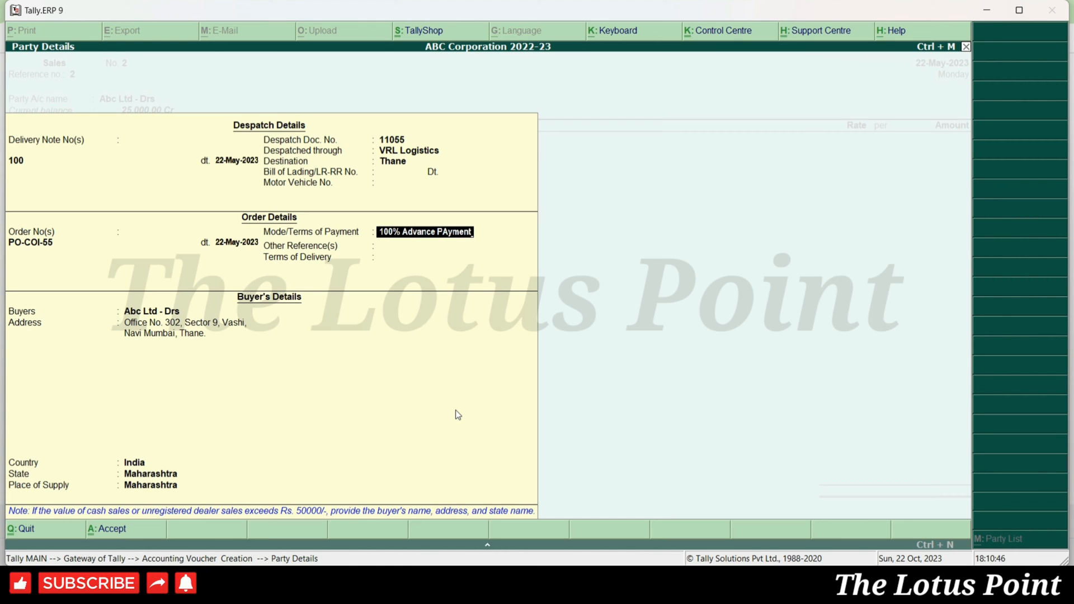
key("BackSpace")
key("BackSpace")
key("BackSpace")
key("BackSpace")
key("BackSpace")
key("BackSpace")
key("BackSpace")
key("BackSpace")
key("BackSpace")
key("BackSpace")
key("BackSpace")
key("BackSpace")
key("BackSpace")
key("BackSpace")
key("BackSpace")
key("BackSpace")
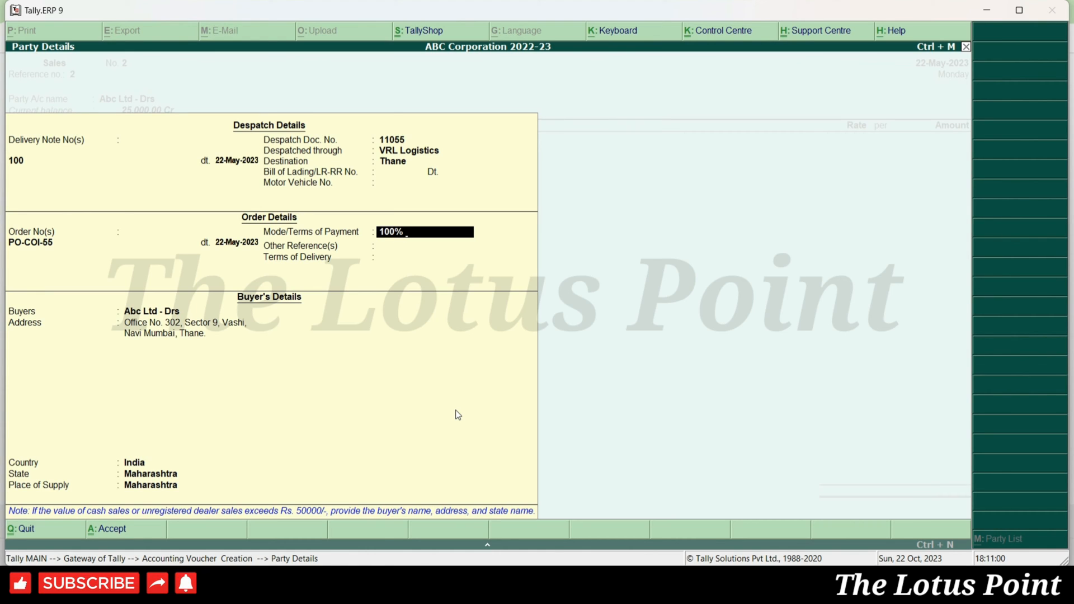
type("PAyment after Delivery")
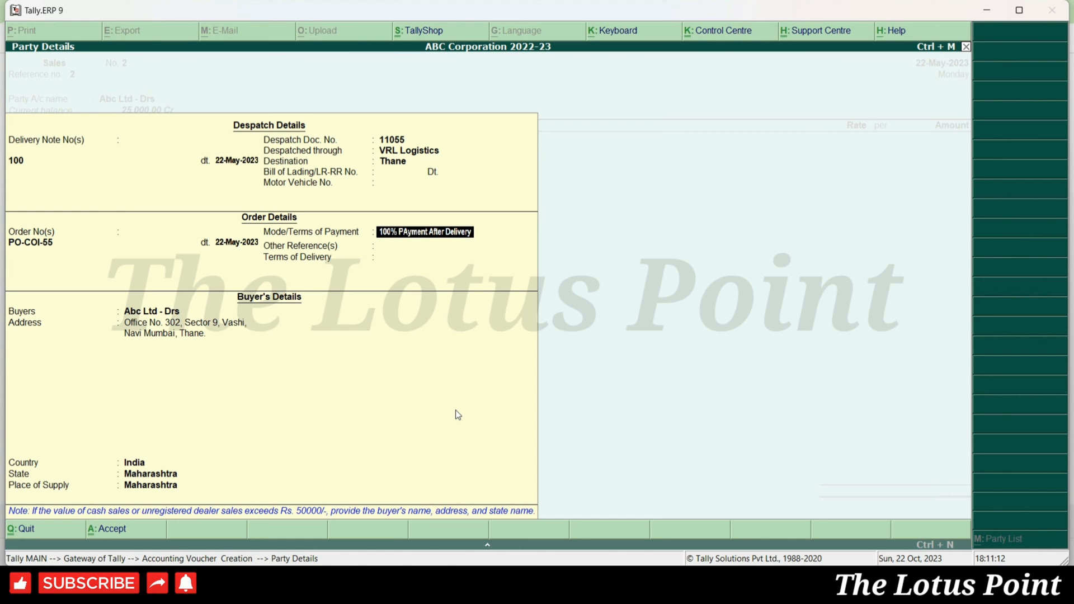
key("BackSpace")
key("BackSpace")
key("BackSpace")
key("BackSpace")
key("BackSpace")
key("BackSpace")
key("BackSpace")
key("BackSpace")
key("BackSpace")
key("BackSpace")
key("BackSpace")
key("BackSpace")
key("BackSpace")
key("BackSpace")
key("BackSpace")
type("after 30 Days ofdelivery")
key("Return")
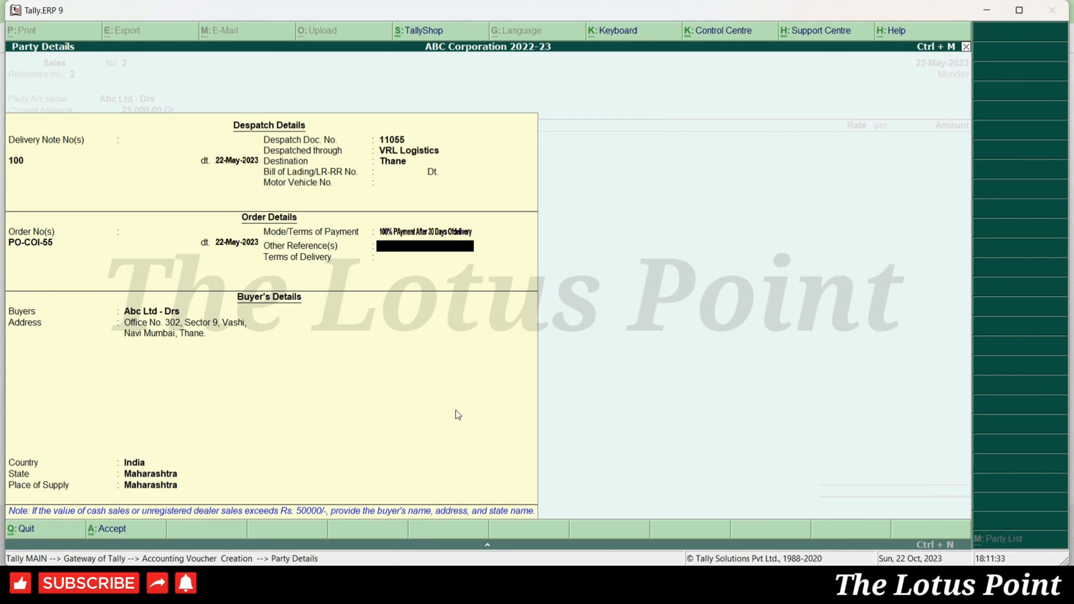
- Leave Other References blank and set delivery terms to Free Shipping
key("Return")
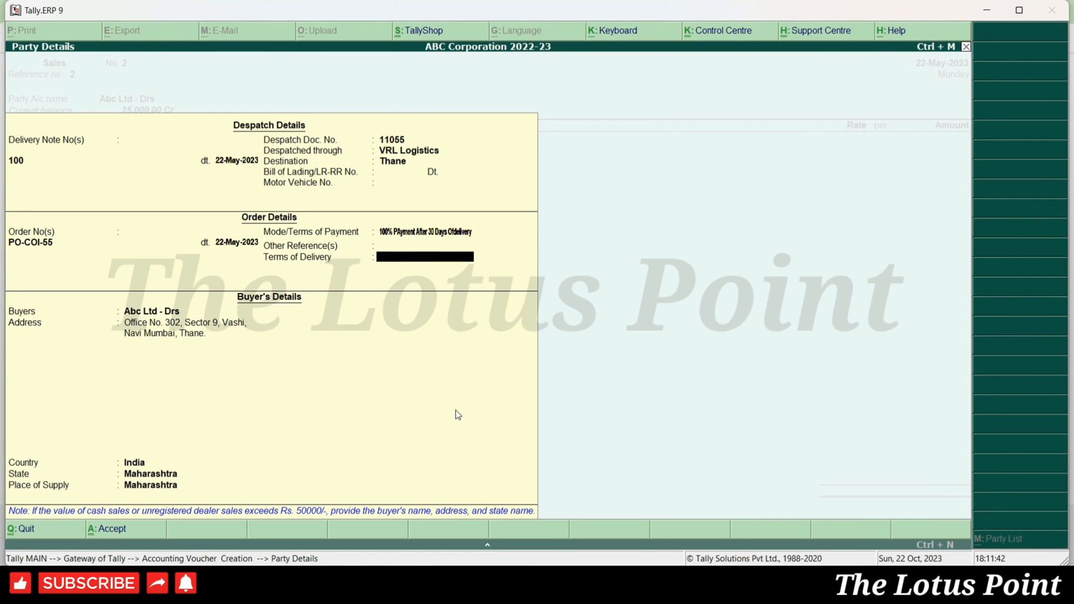
type("Free Shipping")
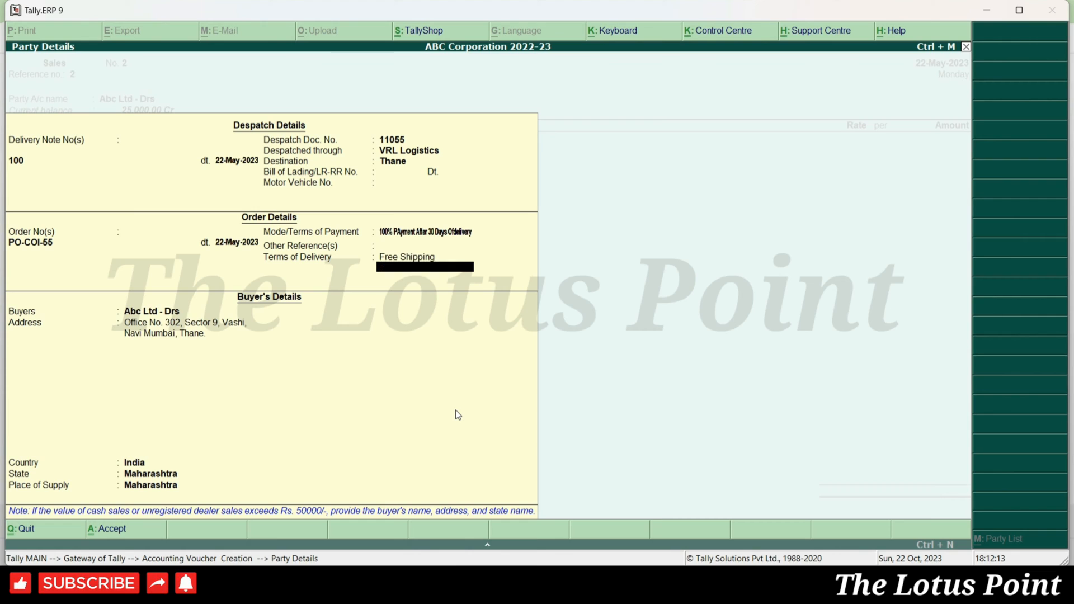
key("Return")
key("Return")
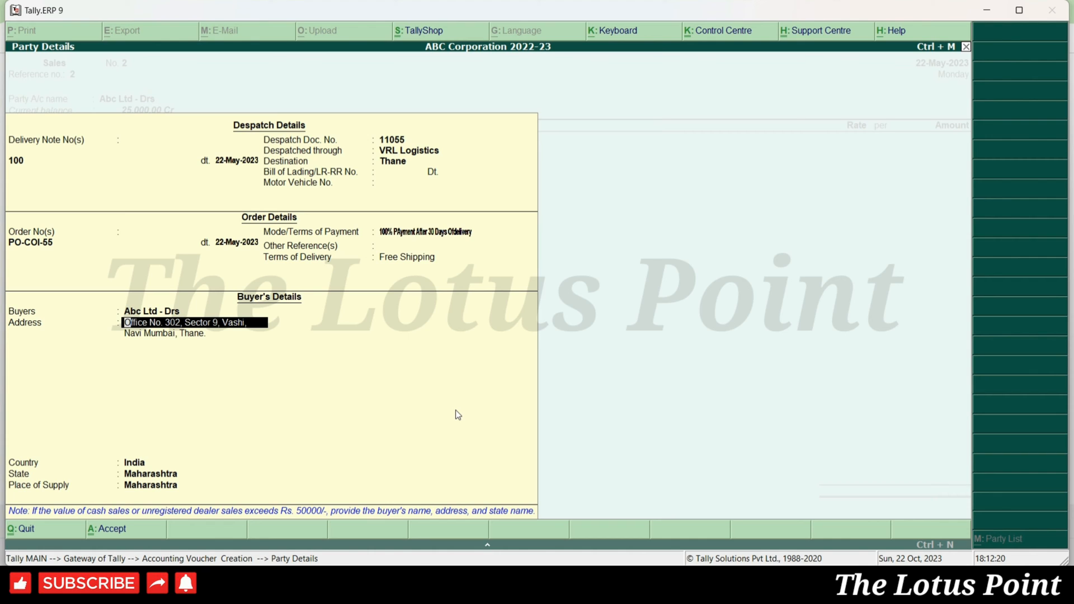
- Add a Sales A/c line for 40,000.00 described as Iphone 11 Pro 4 Pcs
key("Return")
key("Return")
key("Return")
key("Return")
key("Return")
key("Return")
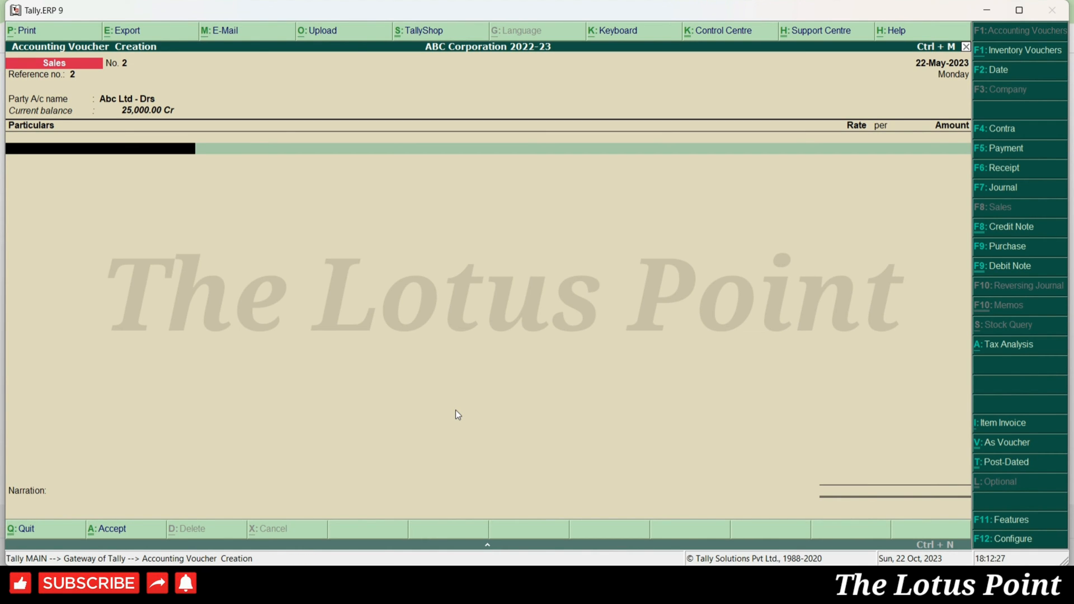
type("Sales")
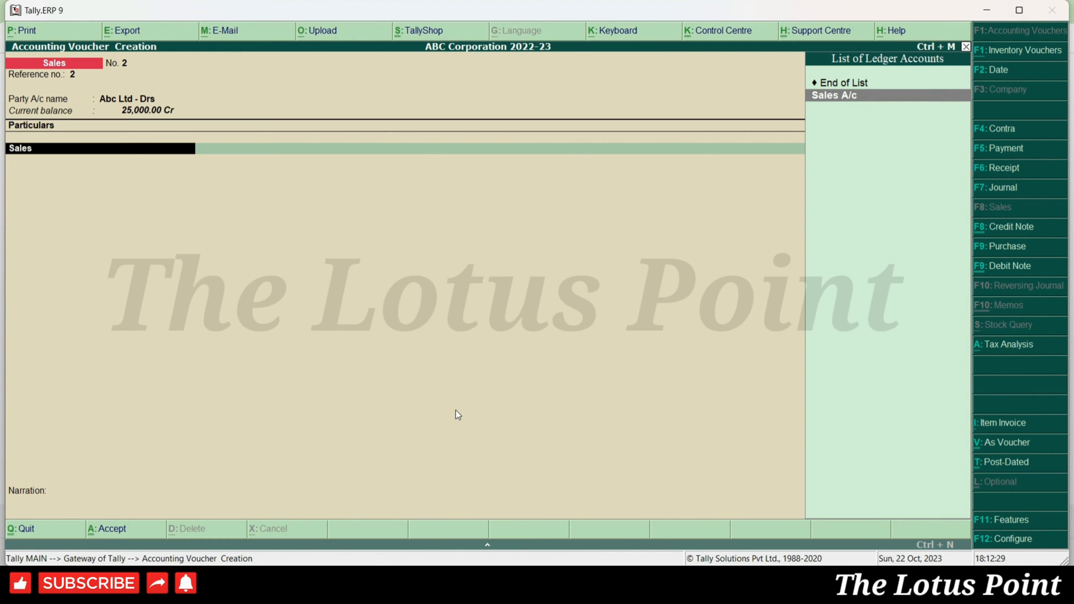
key("Return")
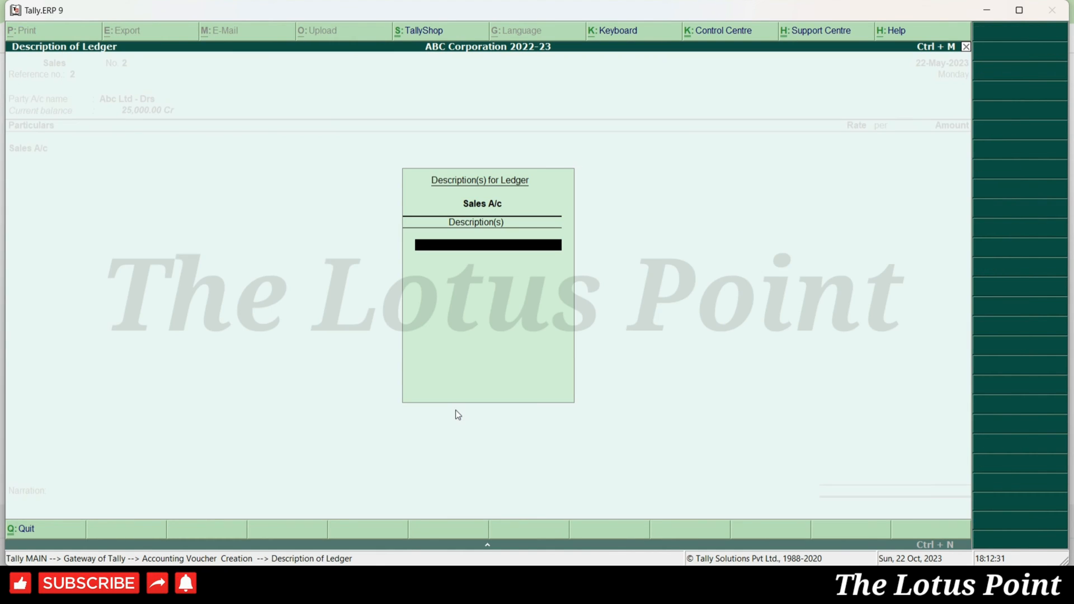
type("Iphone 11 Pro")
key("Return")
key("Return")
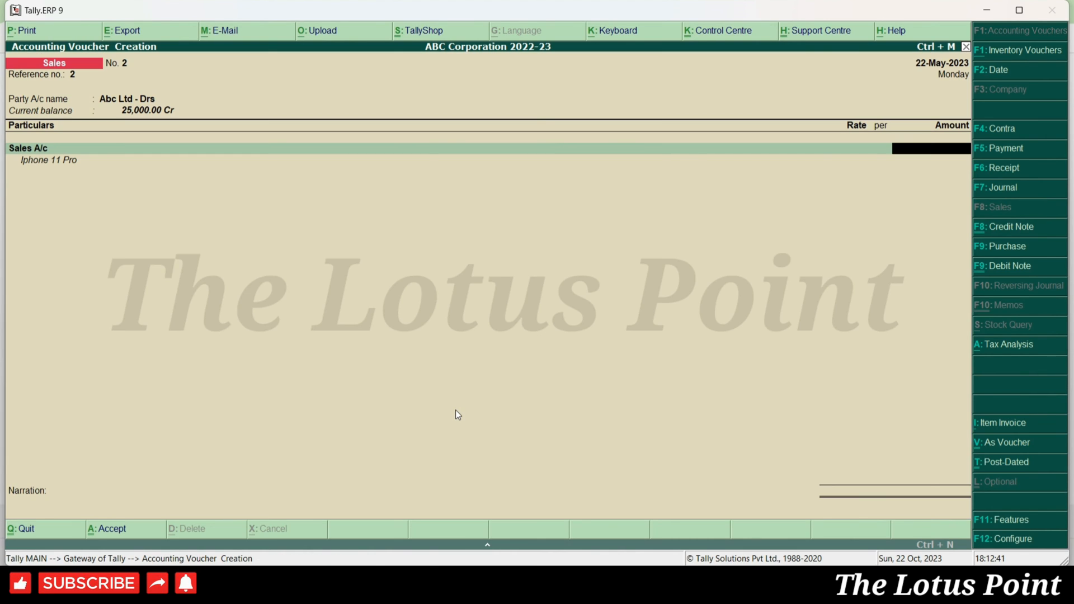
type("40000")
key("Return")
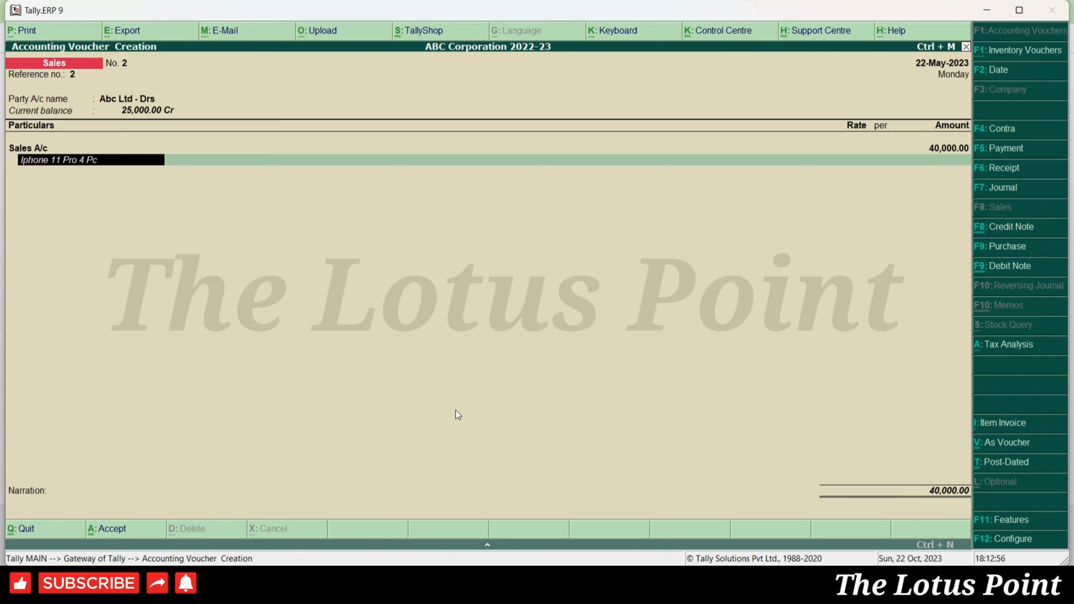
key("Return")
- Add description lines Iphone 11 2 Pcs and Iphone 15 under the Sales A/c entry
type("Iphone 11 Pro")
key("BackSpace")
key("BackSpace")
key("BackSpace")
type("2 Pcs")
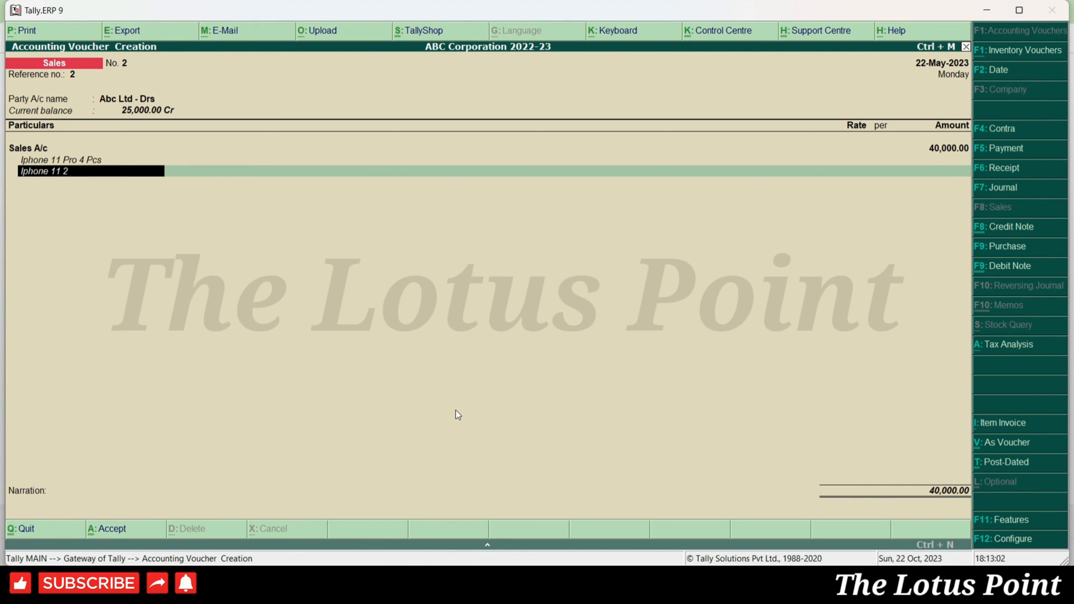
key("Return")
type("Iphone 11 Pro")
key("BackSpace")
key("BackSpace")
key("BackSpace")
key("BackSpace")
key("BackSpace")
type("5")
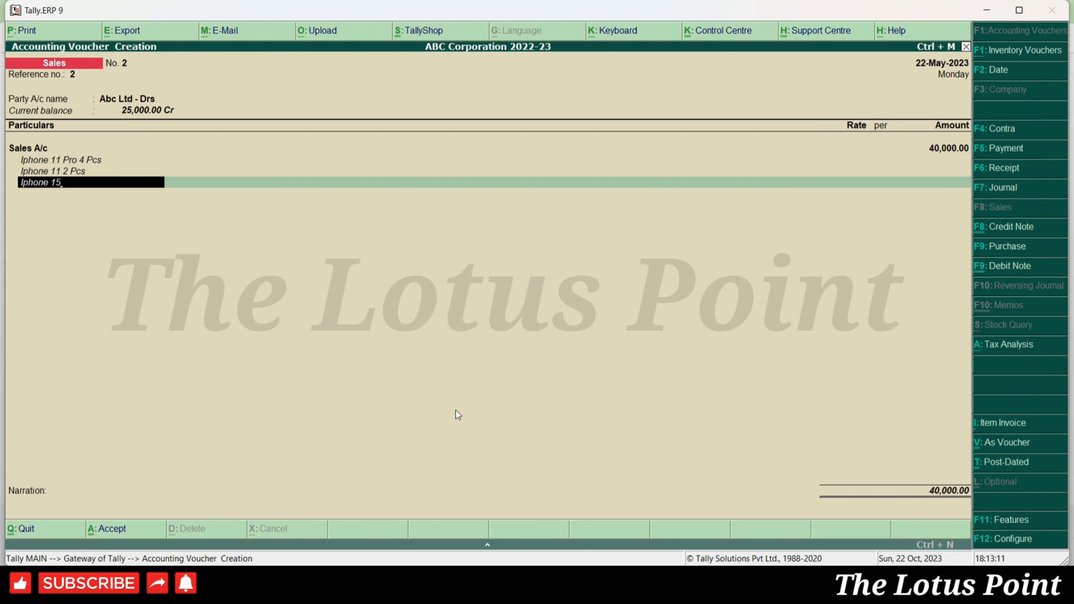
type("P")
- Remove the extra Iphone 15 and Iphone 11 2 Pcs description lines from the first Sales line
key("BackSpace")
key("BackSpace")
key("BackSpace")
key("BackSpace")
key("BackSpace")
key("BackSpace")
key("BackSpace")
key("BackSpace")
key("BackSpace")
key("BackSpace")
key("BackSpace")
key("BackSpace")
key("BackSpace")
key("BackSpace")
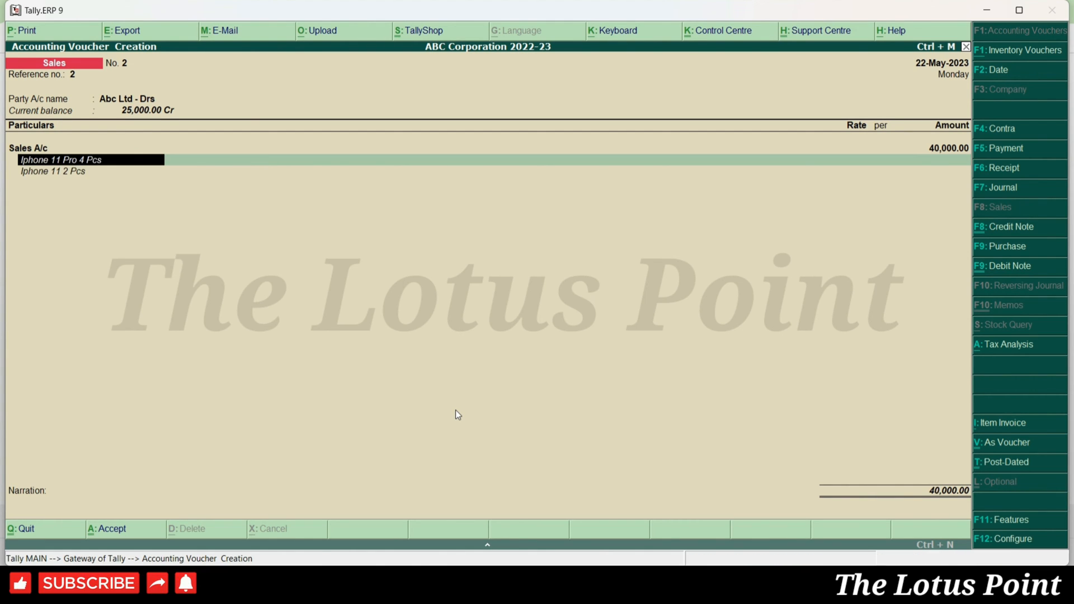
key("Down")
key("BackSpace")
key("BackSpace")
key("BackSpace")
key("BackSpace")
key("BackSpace")
key("BackSpace")
key("BackSpace")
key("BackSpace")
key("BackSpace")
key("BackSpace")
key("BackSpace")
key("BackSpace")
key("BackSpace")
key("BackSpace")
key("BackSpace")
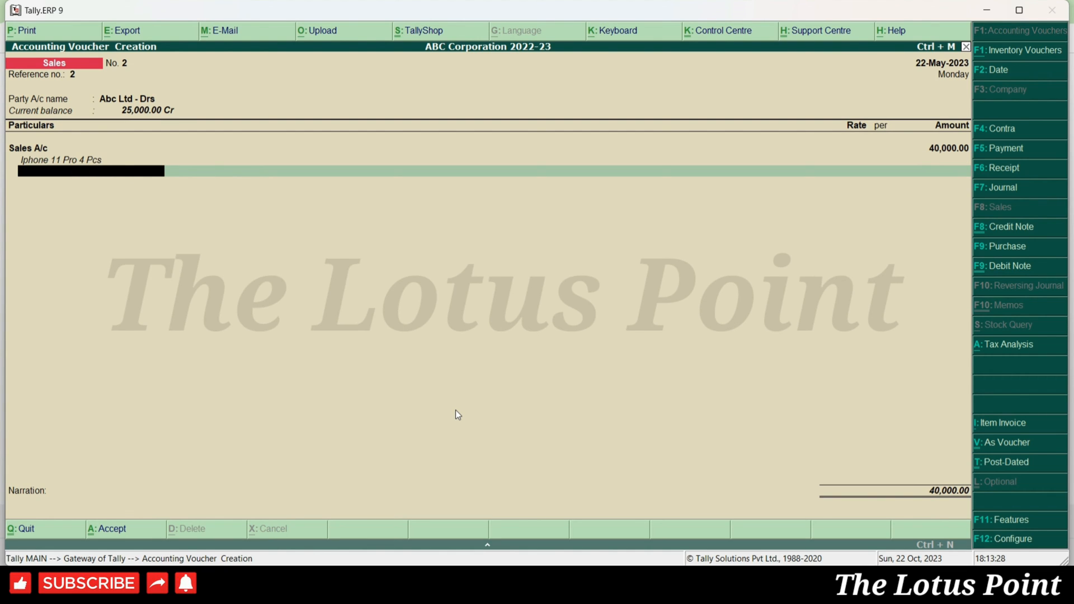
key("BackSpace")
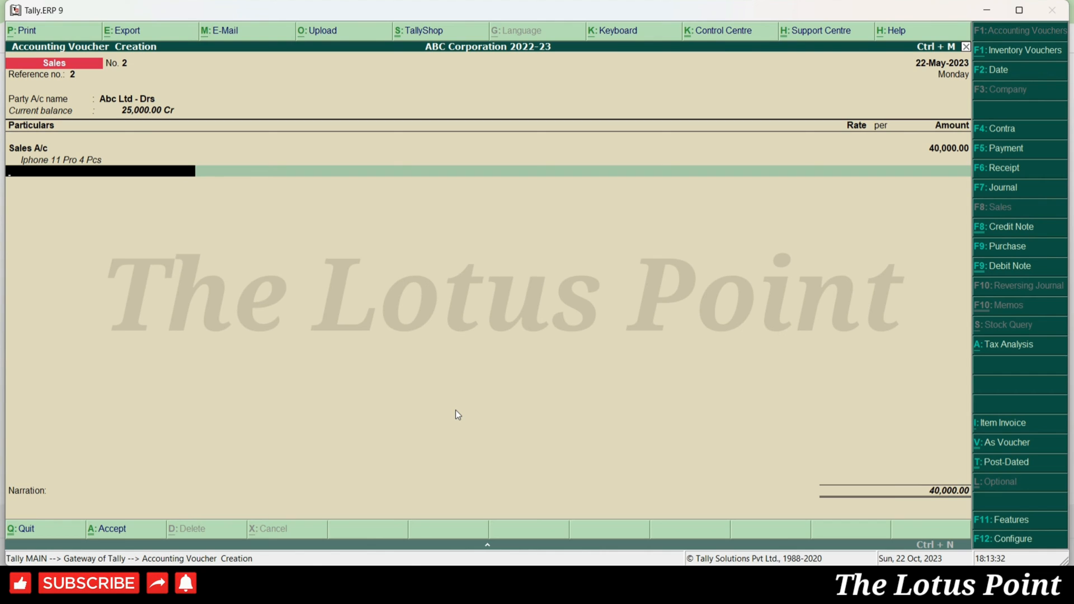
- Add a second Sales A/c line described as Iphone 11 2 Pcs for 20,000
type("Sale")
key("Return")
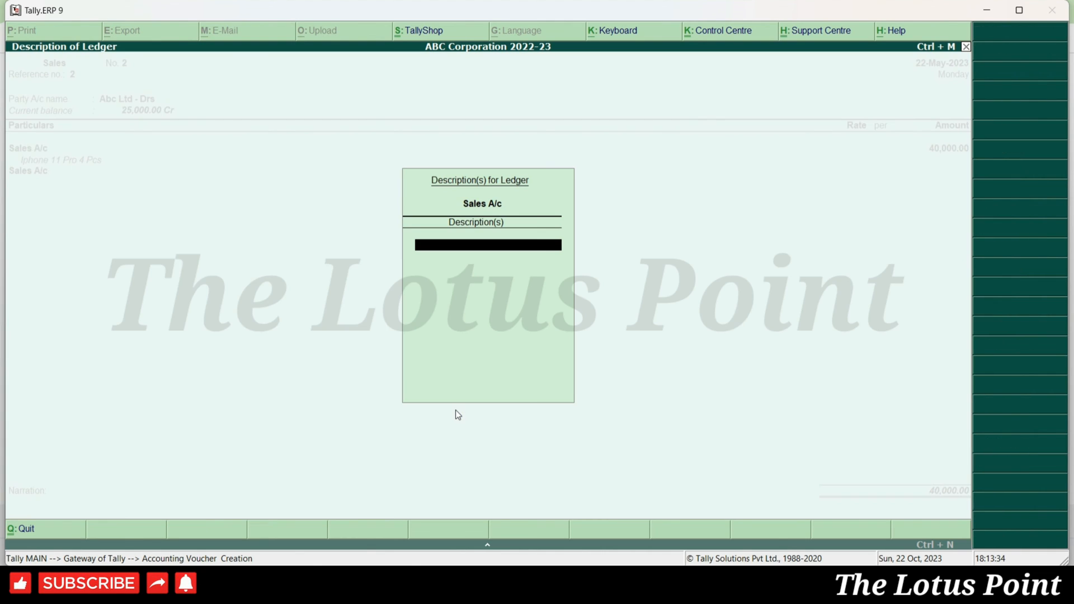
type("Iphone 11 Pr")
key("BackSpace")
key("BackSpace")
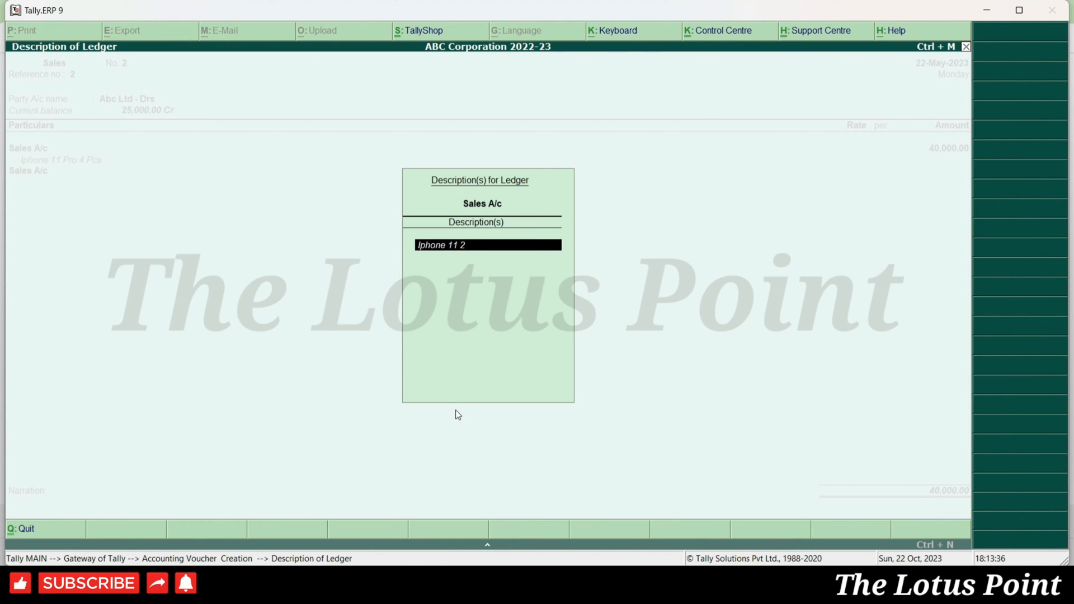
type("2 Pcs")
key("Return")
key("Return")
key("Return")
type("20,000")
key("Return")
key("Return")
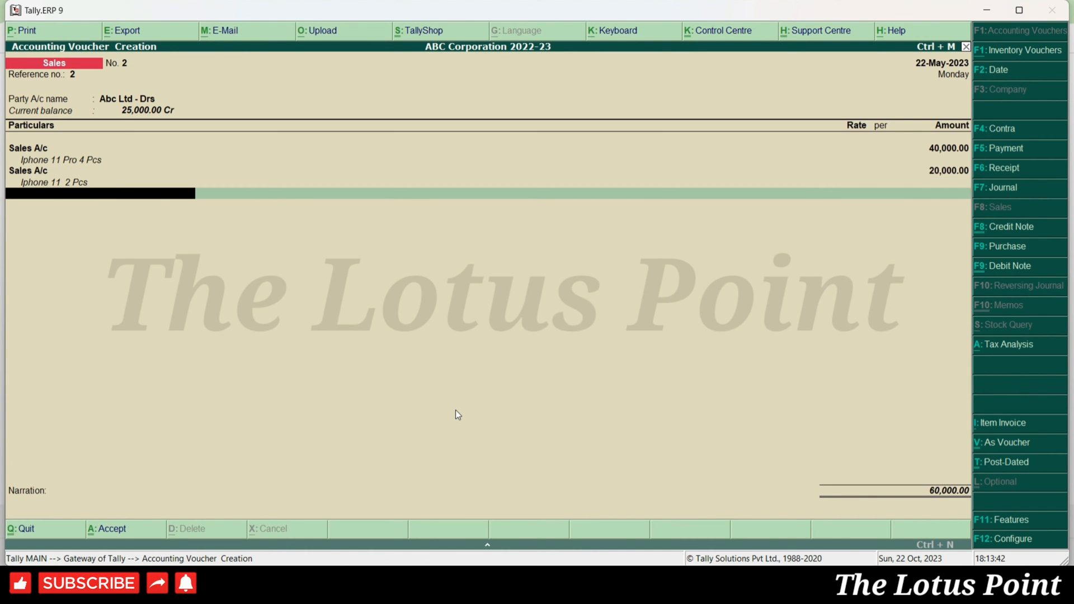
- Add a third Sales A/c line, Iphone 15 1 Pcs, for 75,000, totalling 1,35,000
type("sal")
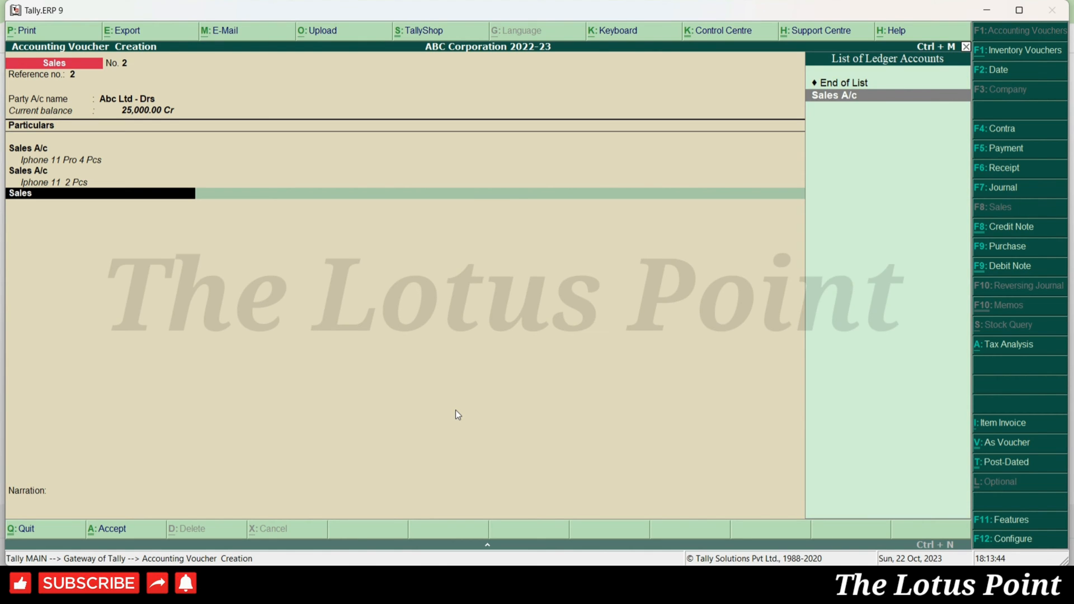
key("Return")
key("ctrl+r")
key("BackSpace")
key("BackSpace")
key("BackSpace")
key("BackSpace")
key("BackSpace")
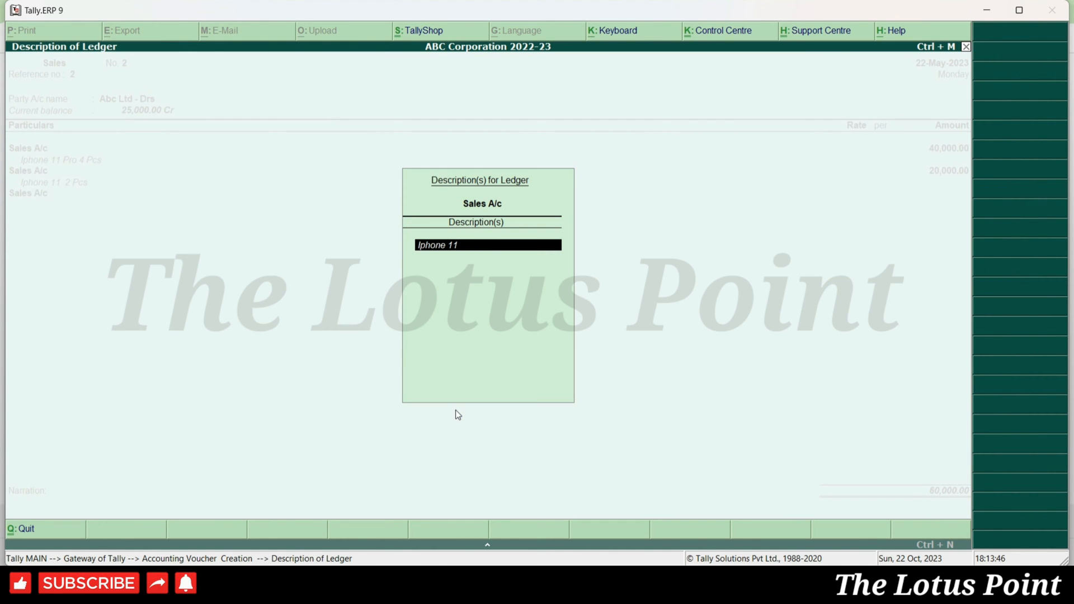
type("5 1 Pcs")
key("Return")
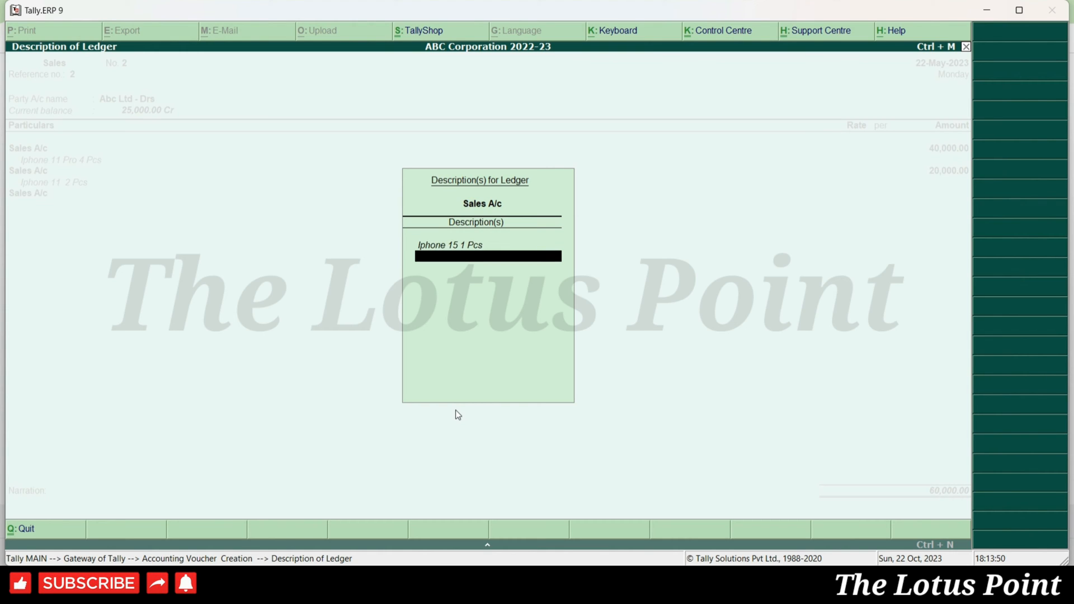
key("Return")
type("75000")
key("Return")
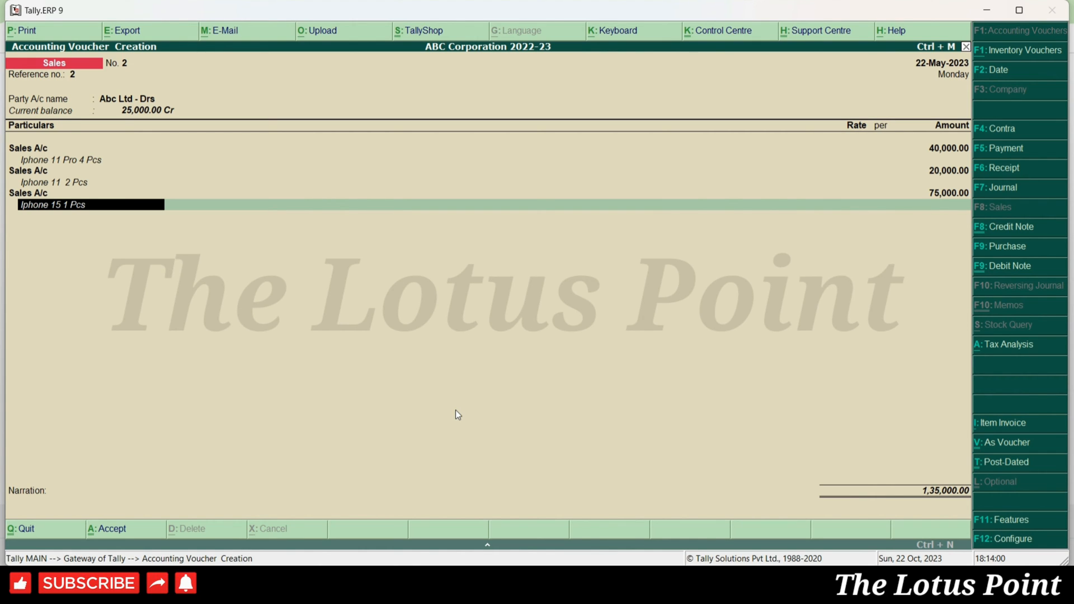
key("Return")
key("Return")
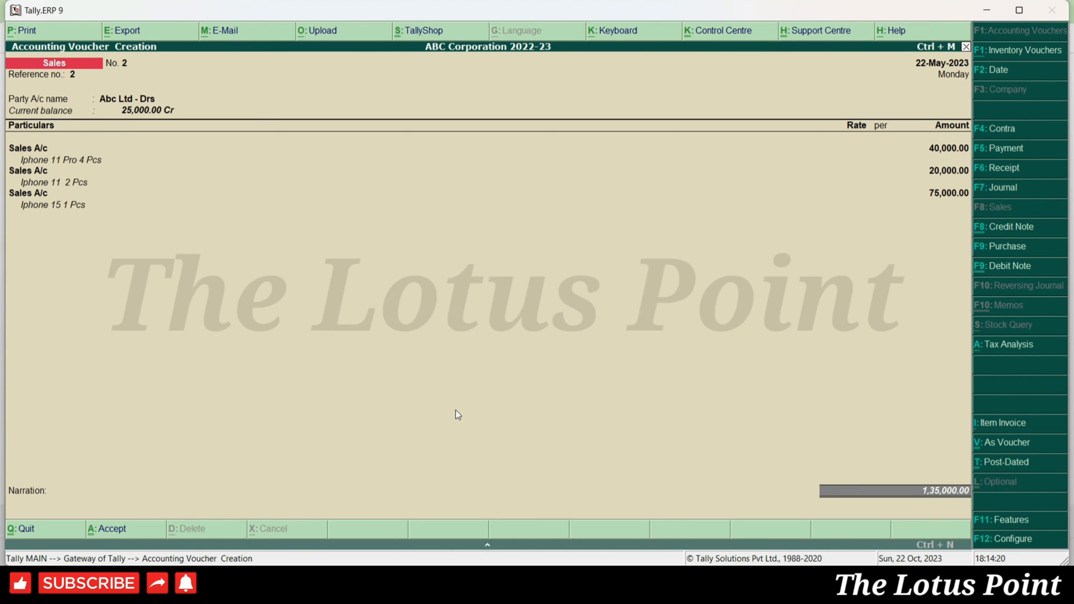
- Save Sales voucher No. 2 for 1,35,000 and reopen it for alteration
key("Return")
key("Return")
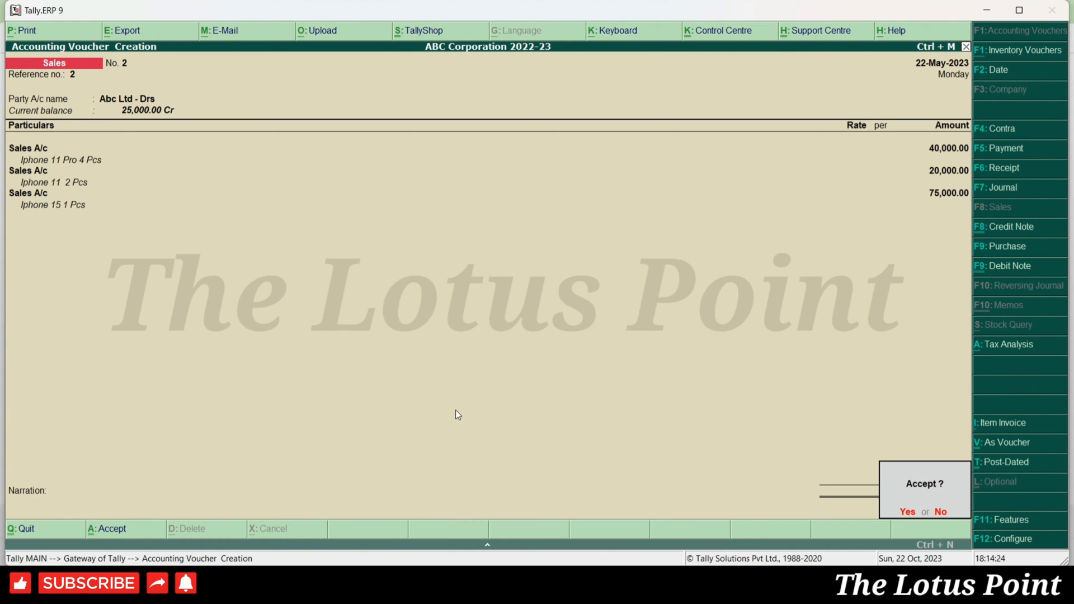
key("Return")
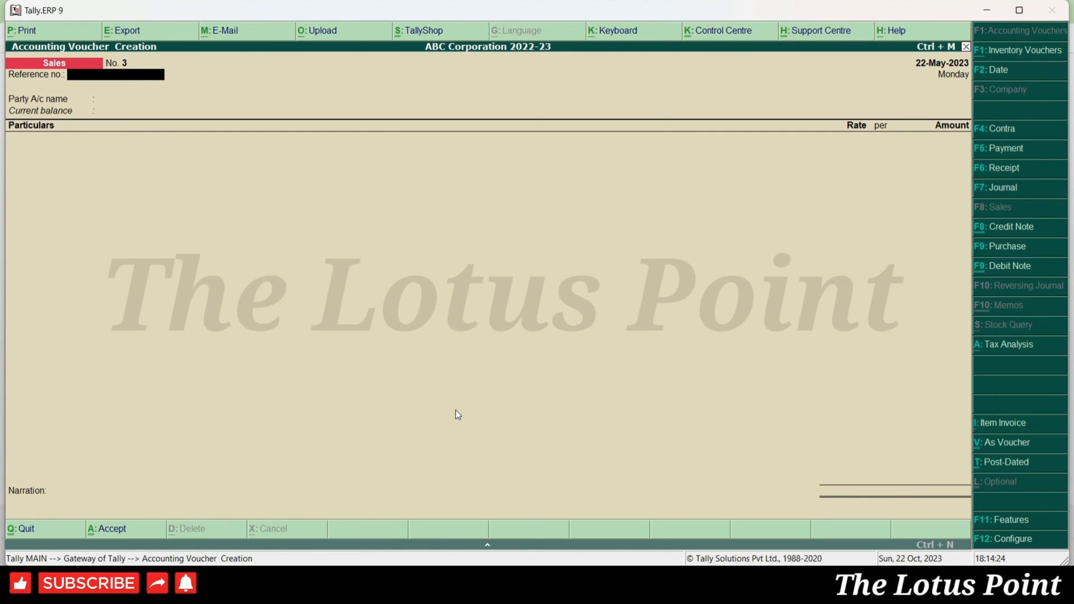
key("Page_Up")
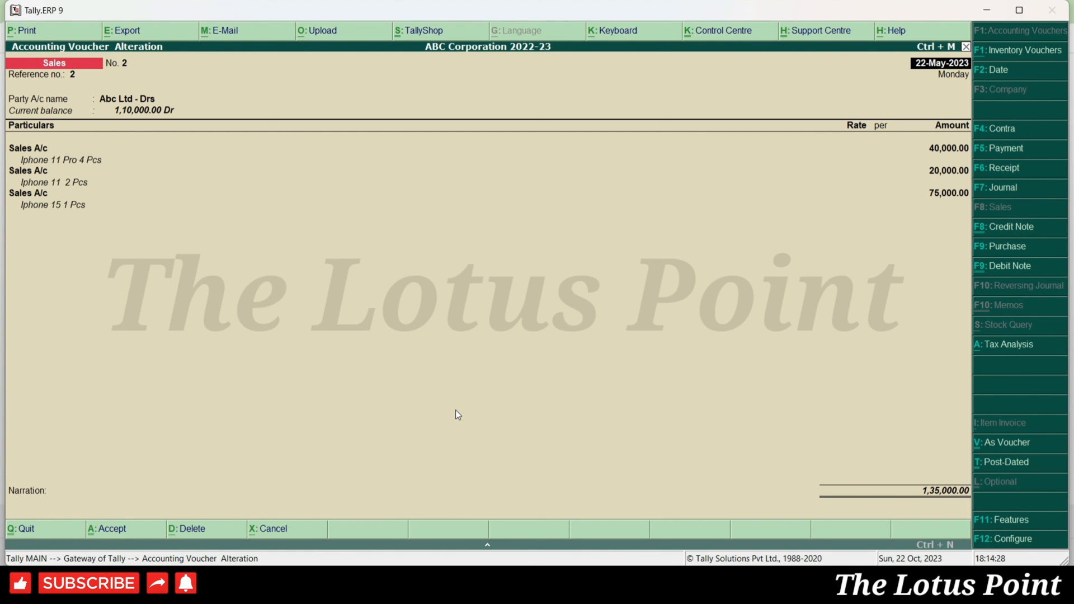
- Preview voucher No. 2 as a tax invoice, scroll through it, then close the preview
key("alt+p")
key("Return")
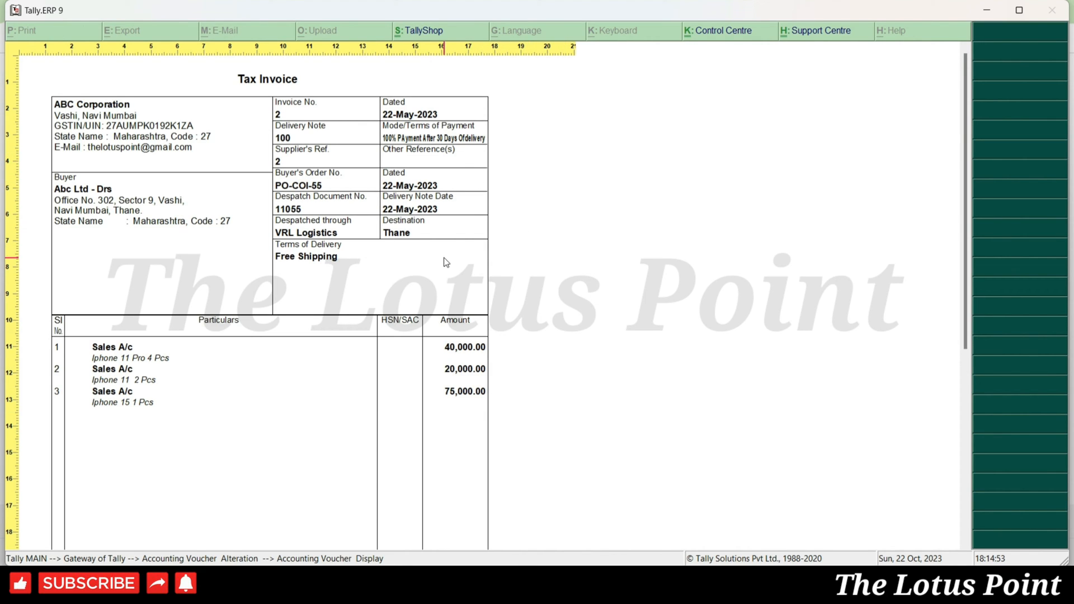
scroll(419, 325, "down", 2)
scroll(419, 325, "down", 2)
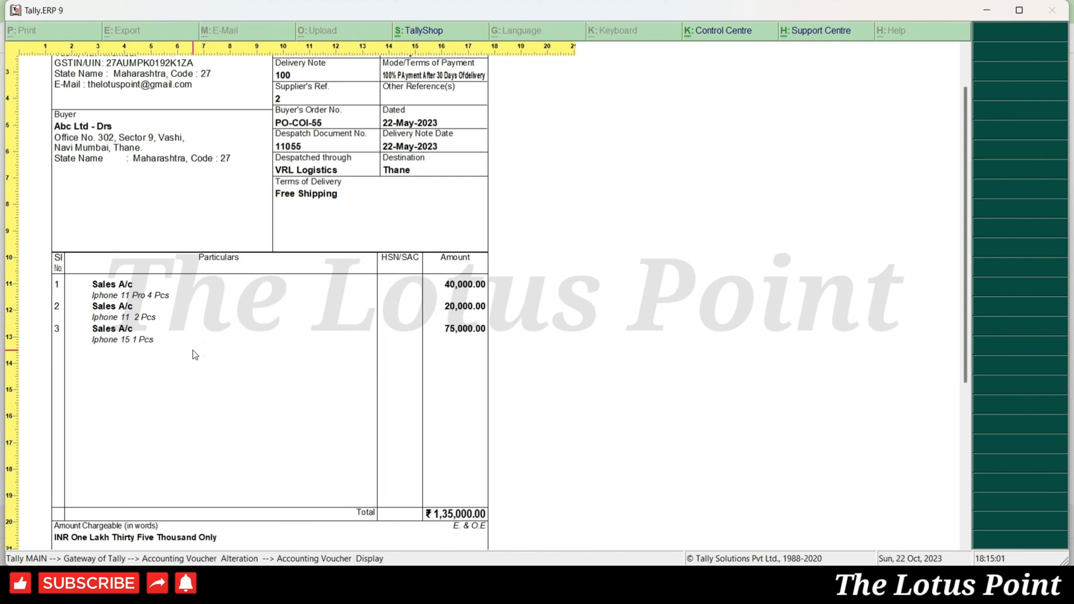
scroll(195, 355, "down", 8)
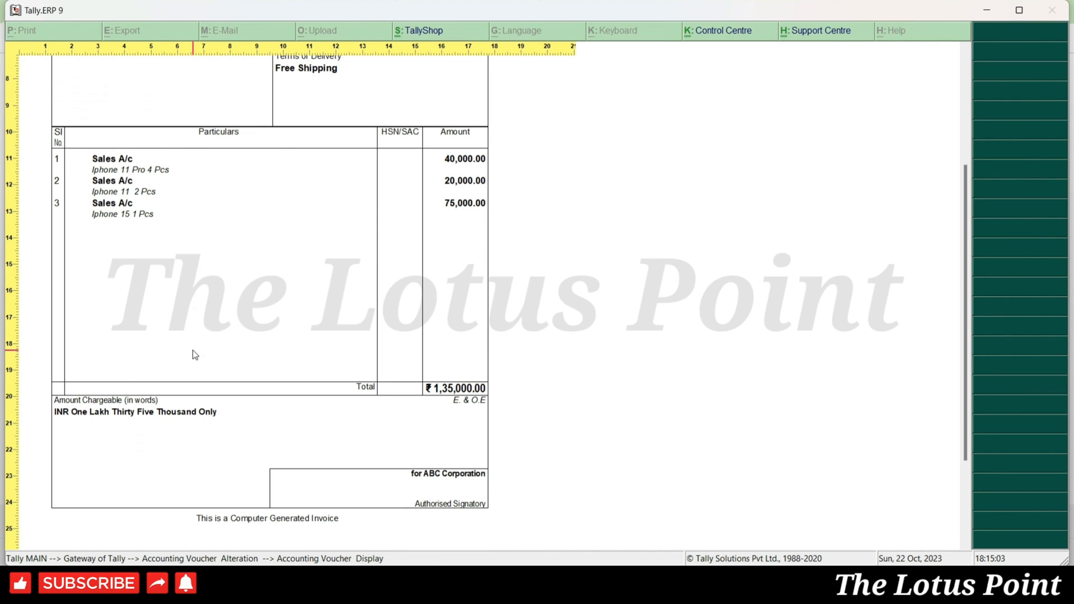
key("Escape")
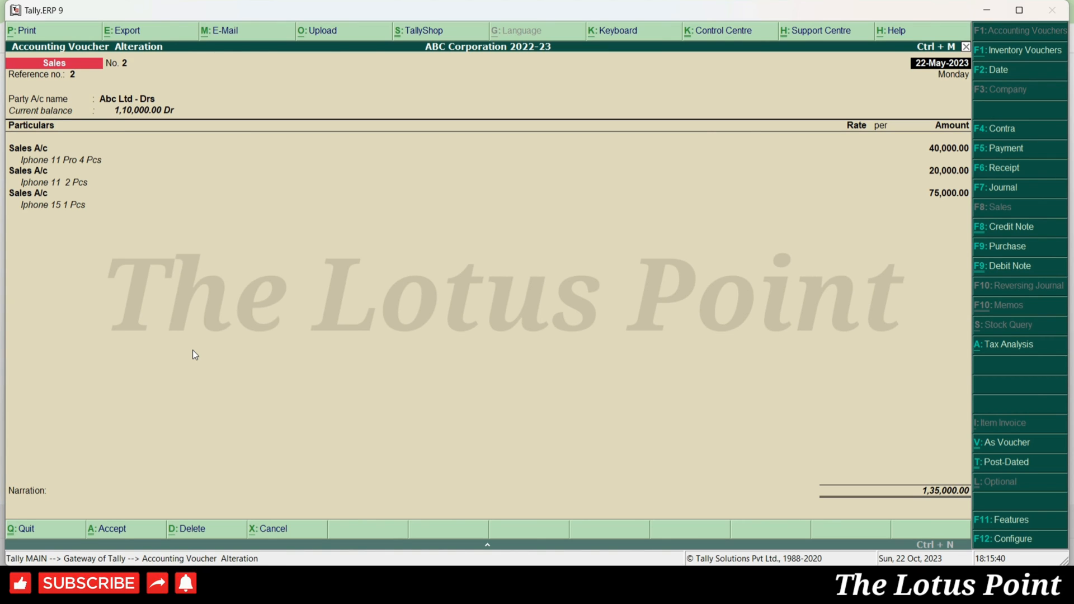
- Save voucher No. 2 and start an ICICI Bank Receipt voucher from Abc Ltd - Drs
key("ctrl+a")
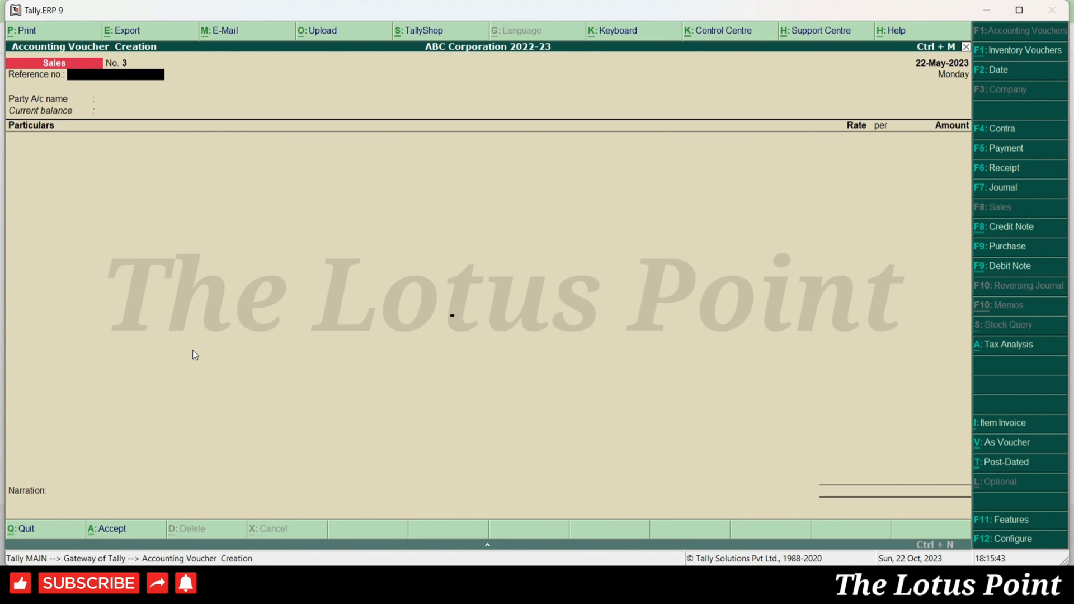
key("F6")
key("Down")
key("Down")
key("Return")
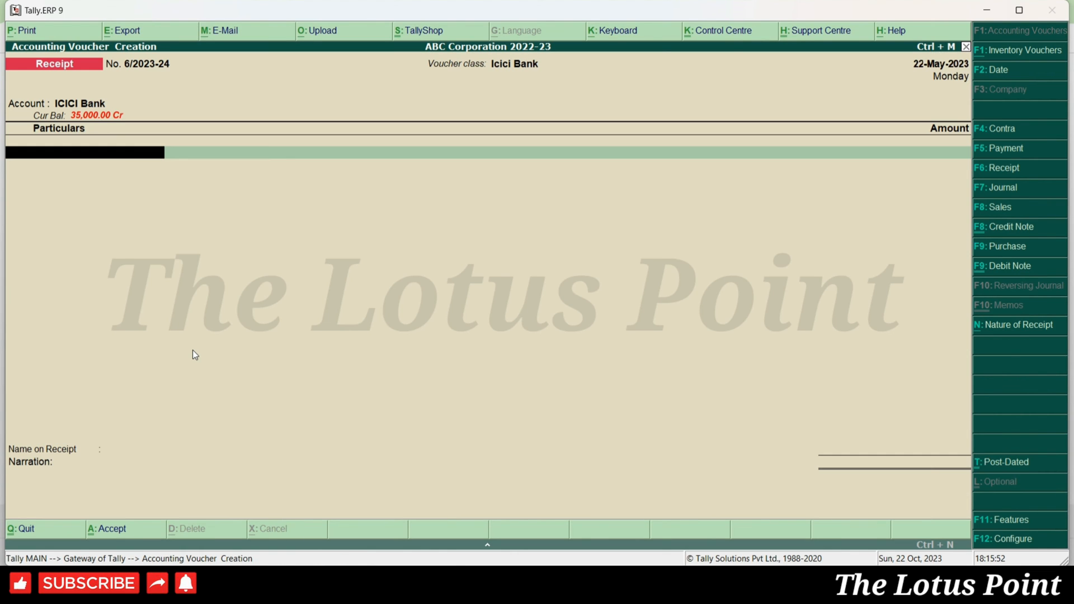
type("Abc")
key("Return")
- Credit Abc Ltd - Drs 50,000 against existing bill 2
type("50000")
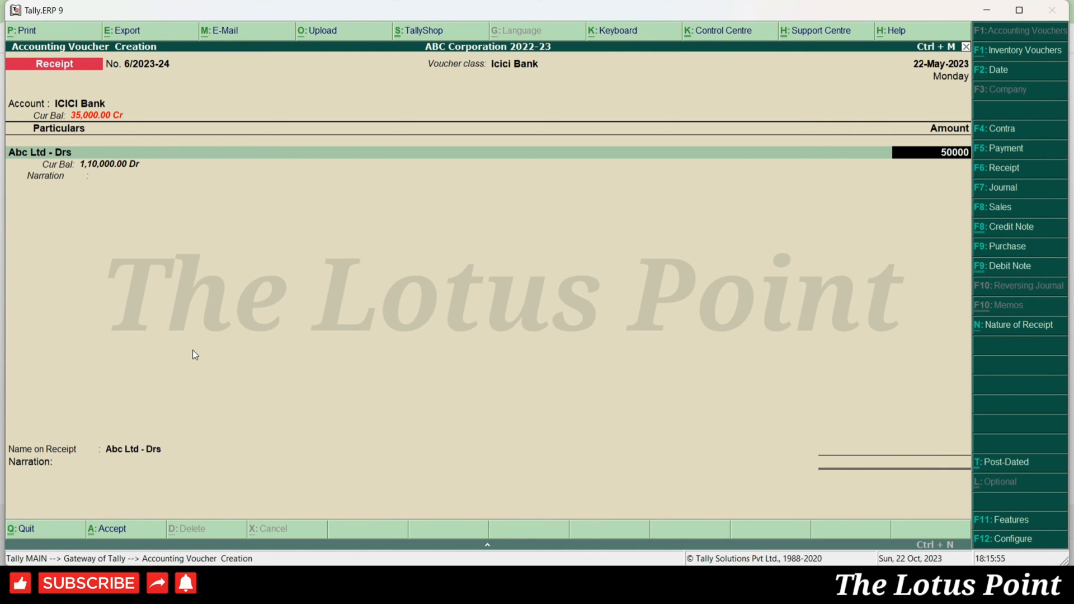
key("Return")
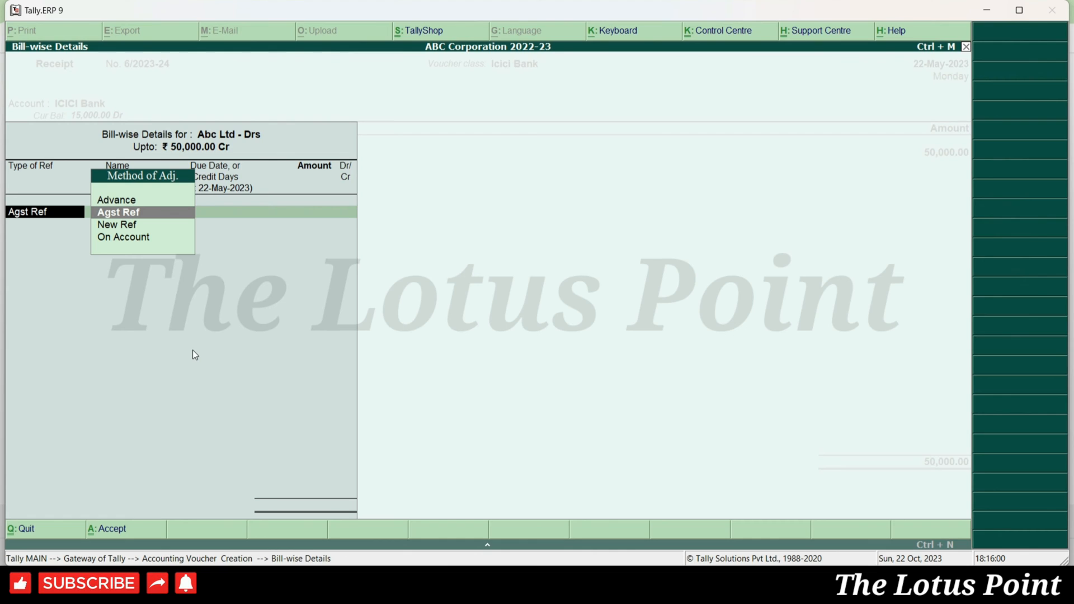
key("Return")
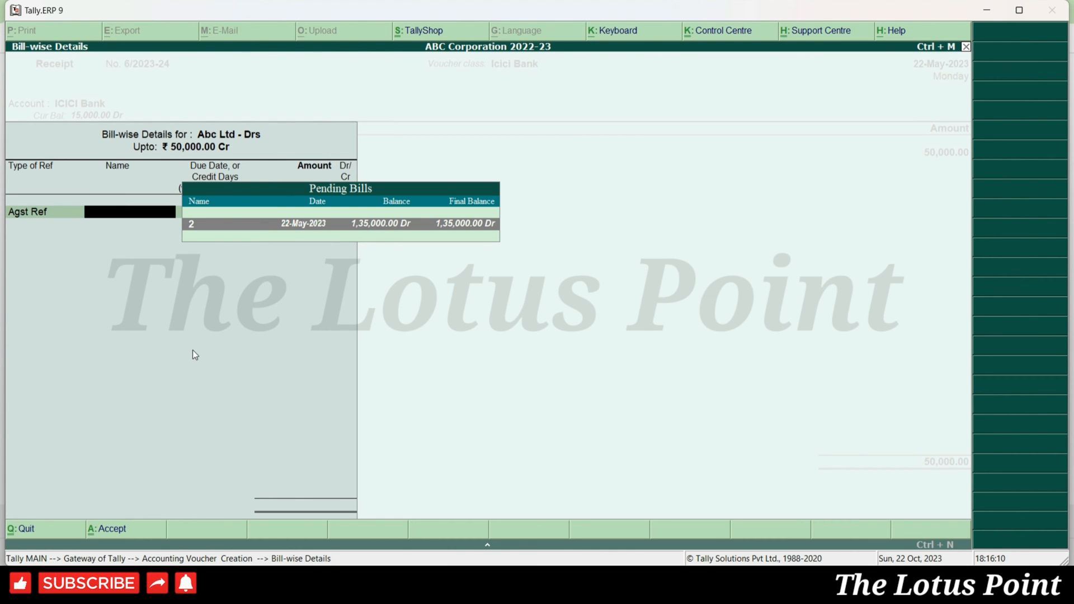
key("Return")
key("Return")
key("Return")
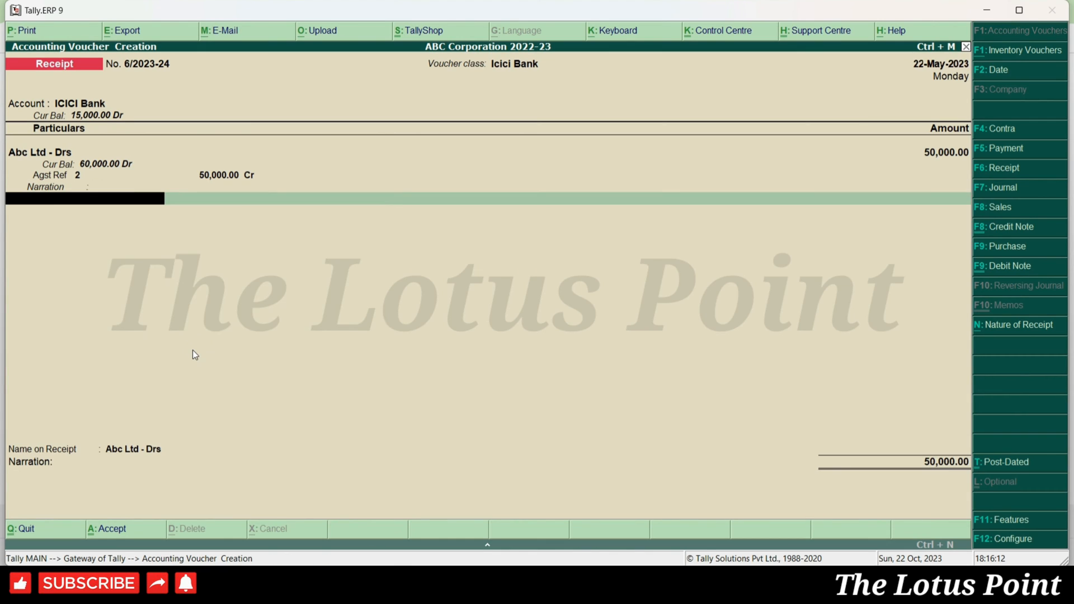
key("Return")
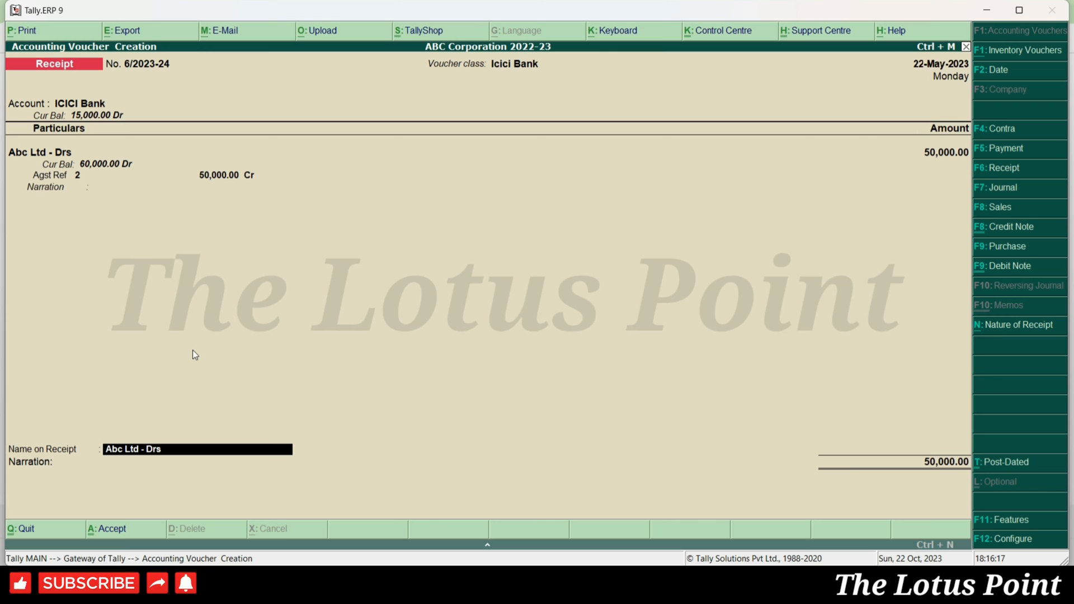
- Enter the payer's name, record an e-Fund Transfer dated 22-5, and save receipt 6/2023-24
key("Return")
key("Return")
key("Return")
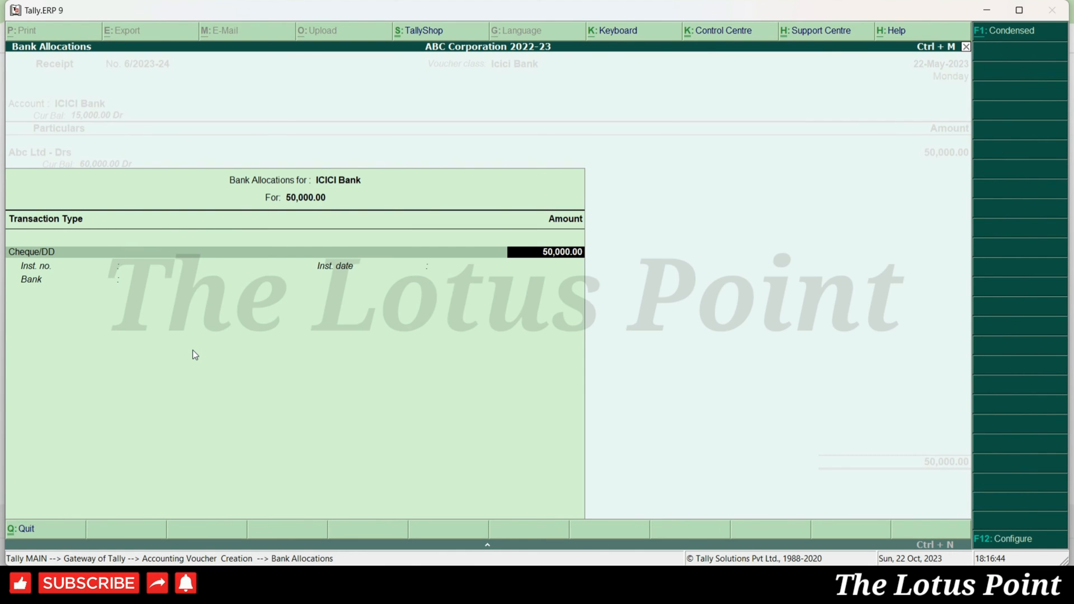
key("shift+Tab")
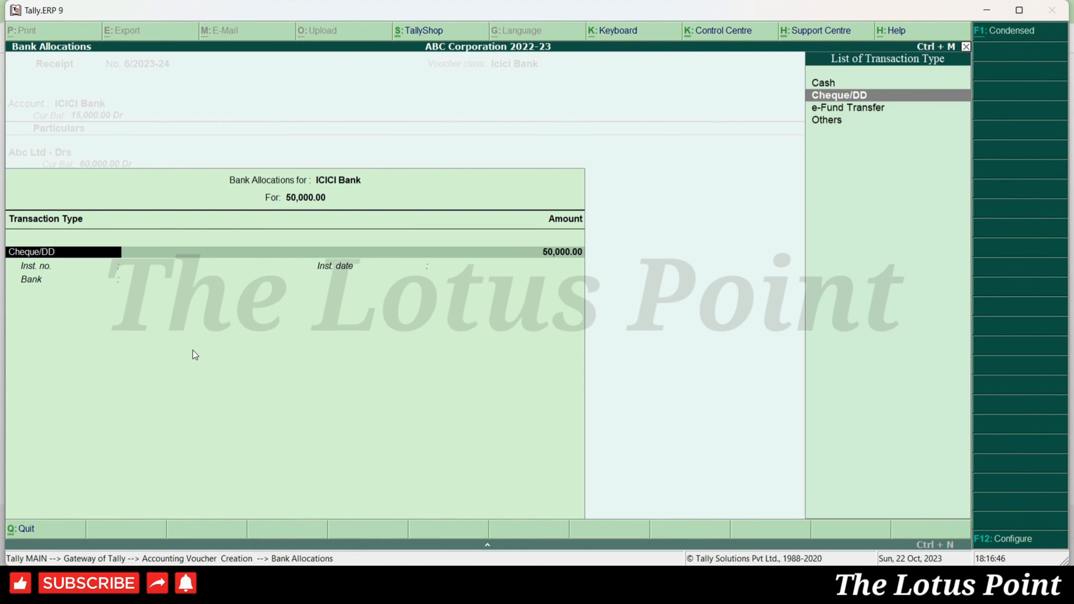
key("Down")
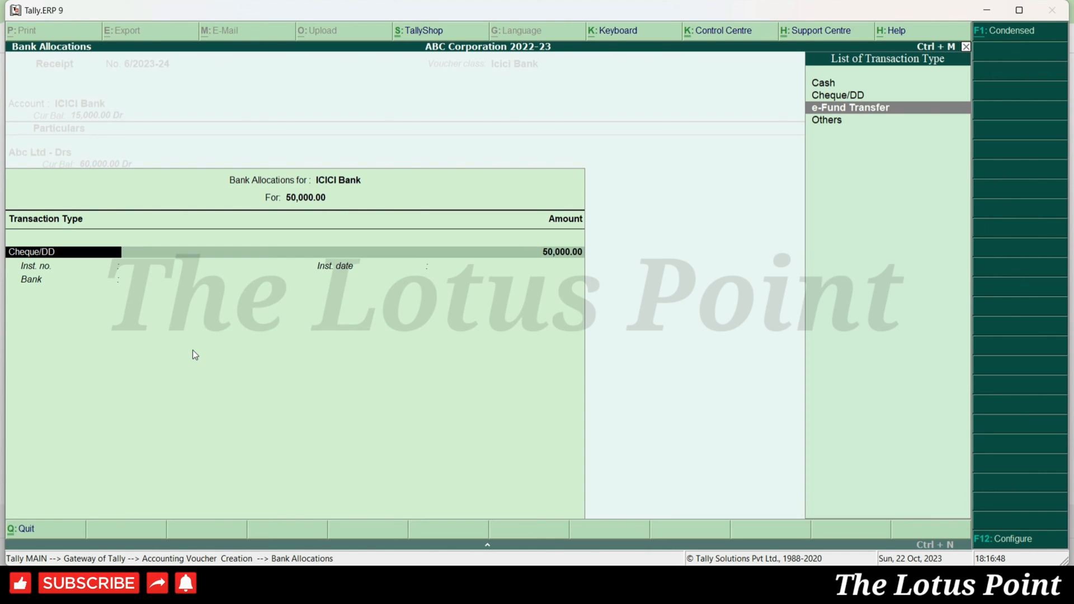
key("Return")
key("Return")
key("Return")
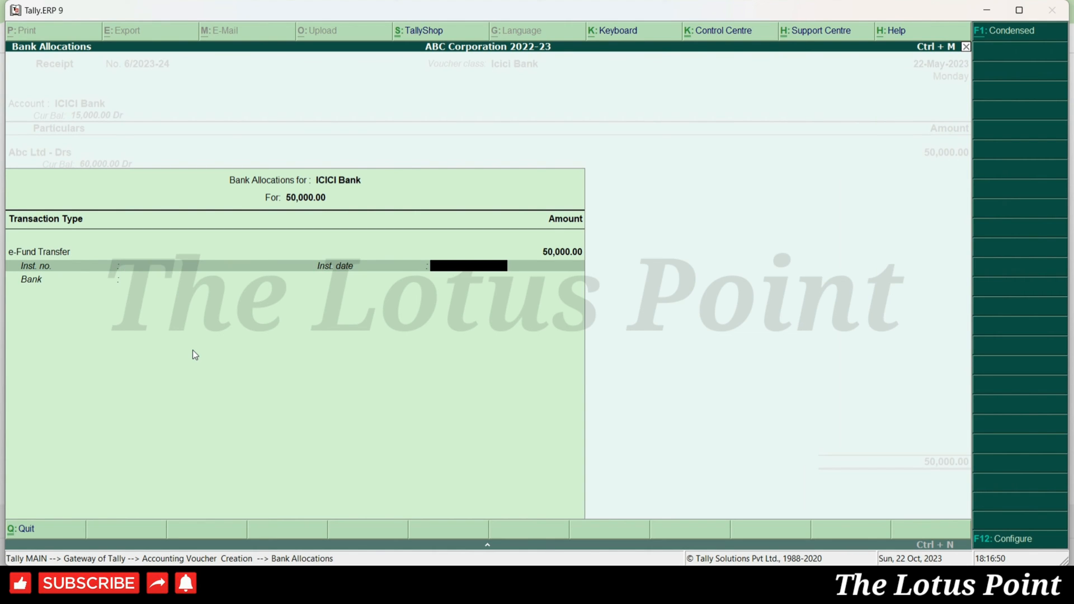
type("22-5")
key("Return")
key("Return")
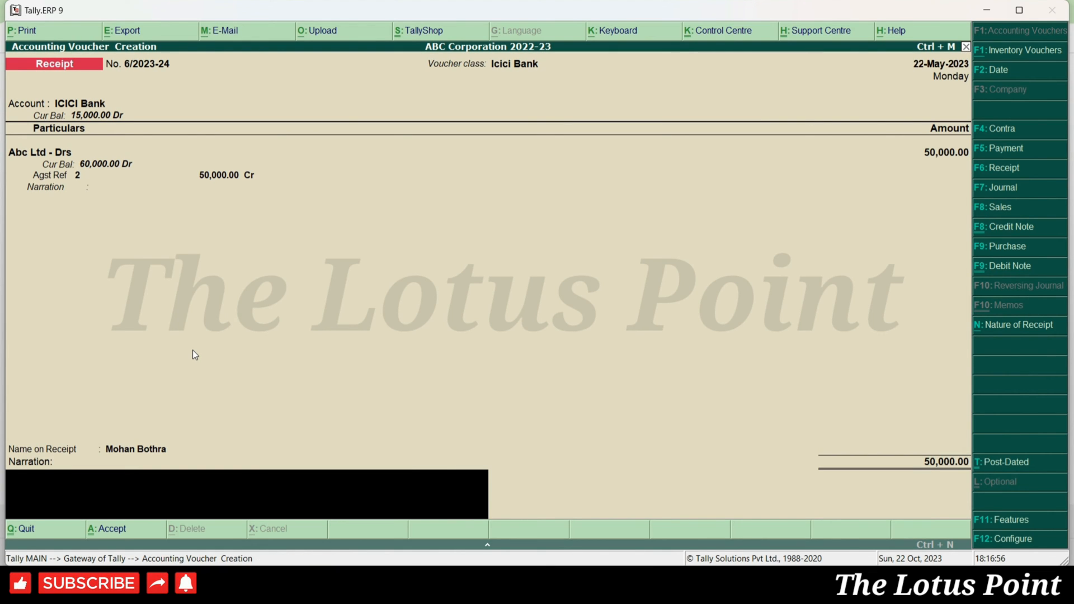
key("Return")
key("Return")
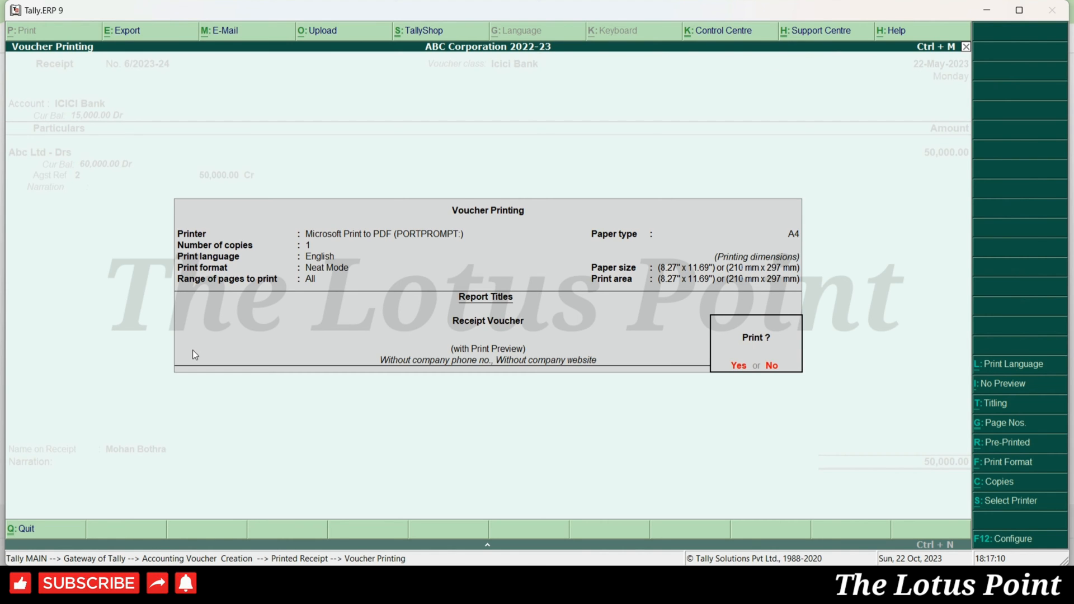
- Preview receipt 6/2023-24 at full size and scroll to check INR Fifty Thousand Only
key("Return")
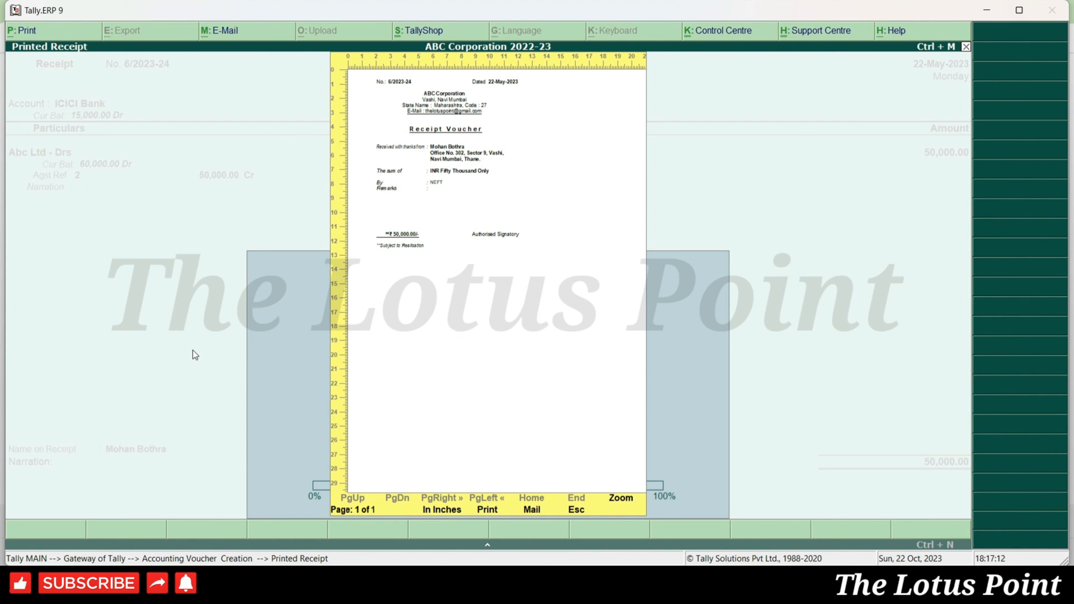
key("alt+z")
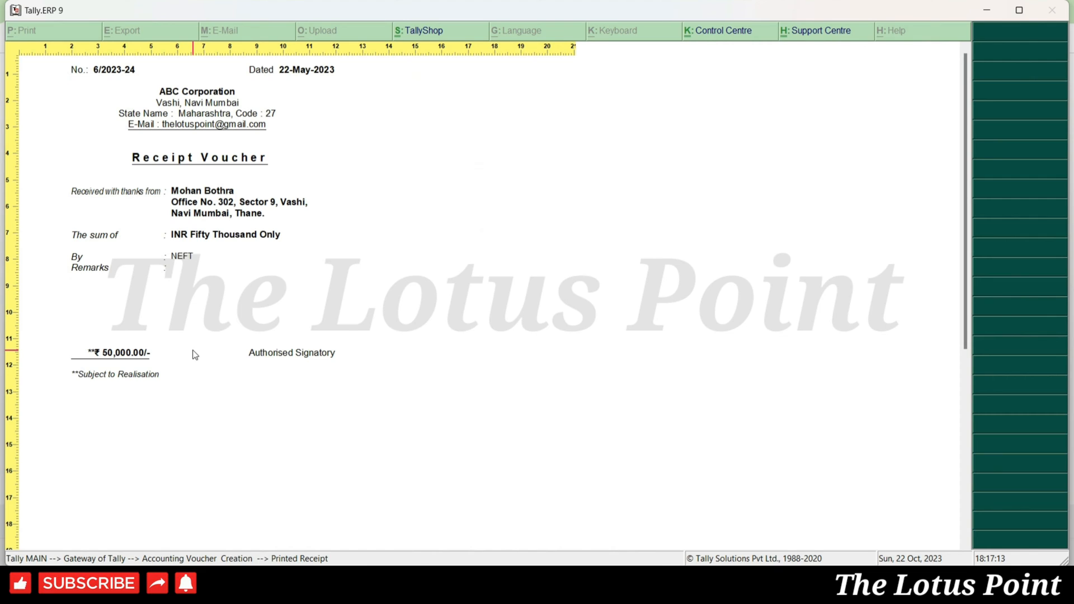
scroll(195, 355, "down", 1)
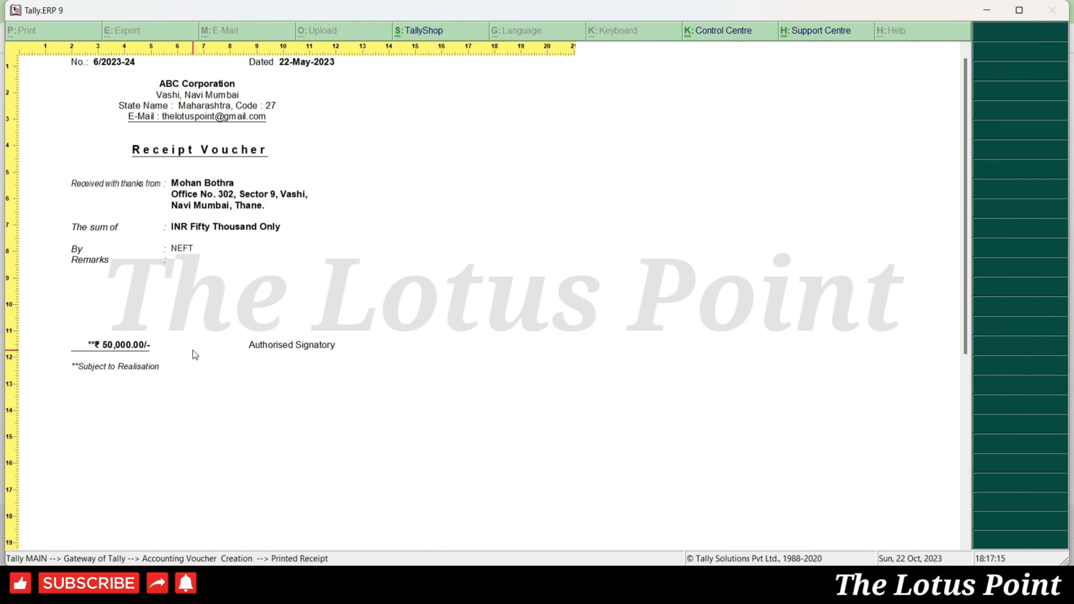
- Close the receipt preview and start Sales voucher No. 3, toggling As Voucher layout off again
key("Escape")
key("Escape")
key("Escape")
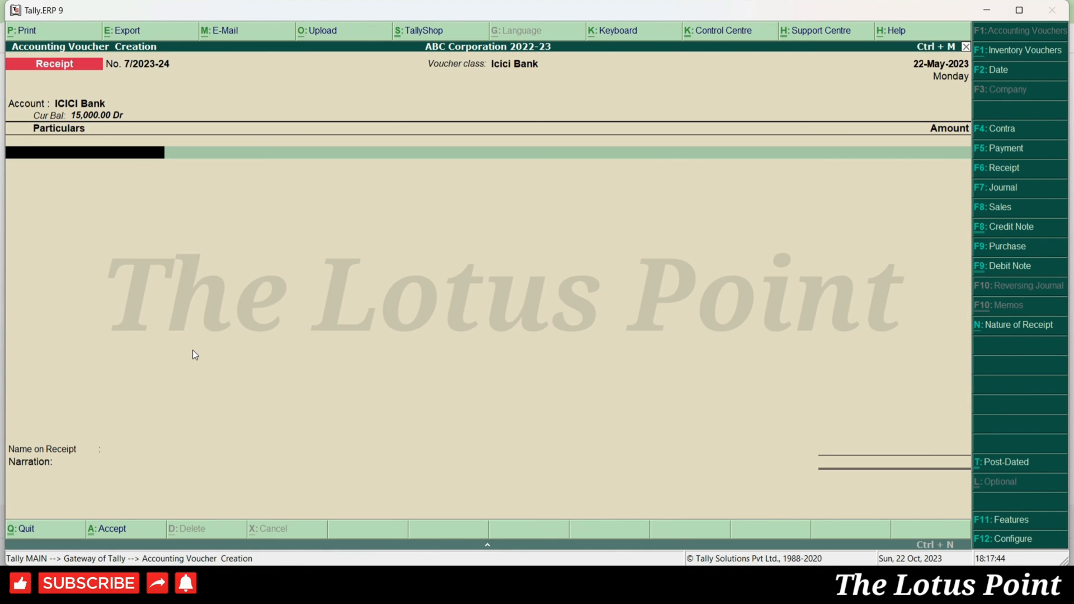
key("y")
key("v")
key("F8")
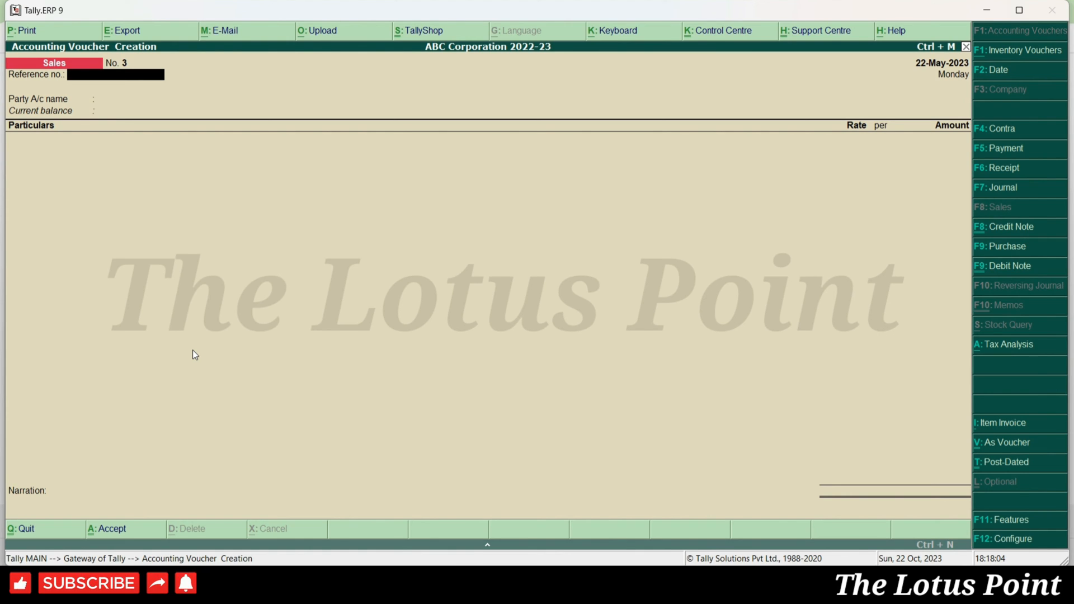
key("ctrl+v")
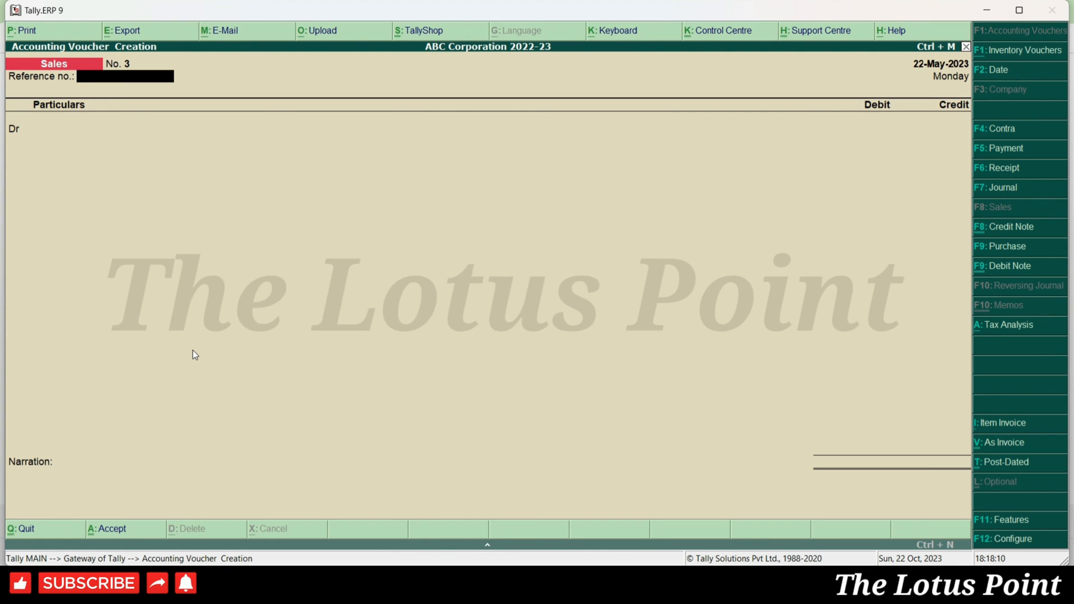
key("ctrl+v")
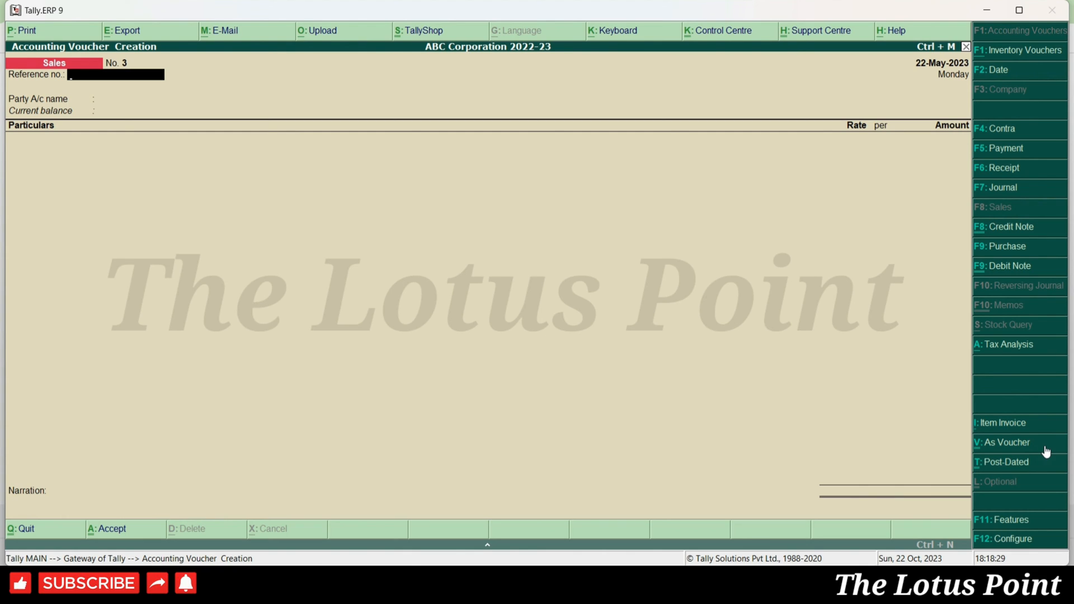
- Switch Sales voucher No. 3 to As Voucher layout and enter reference number 3
left_click(1047, 451)
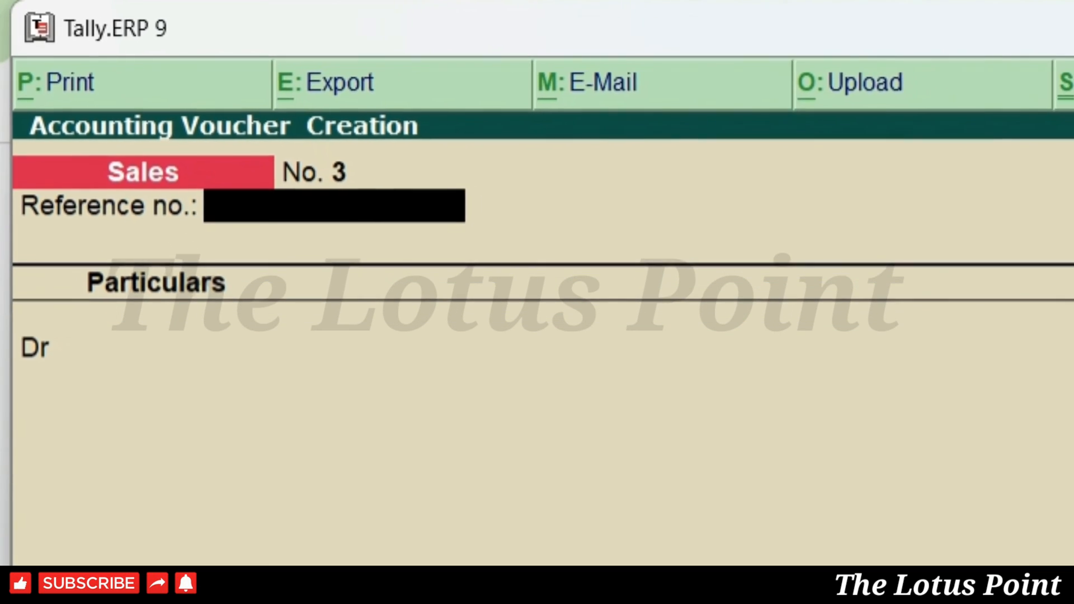
type("3")
key("Return")
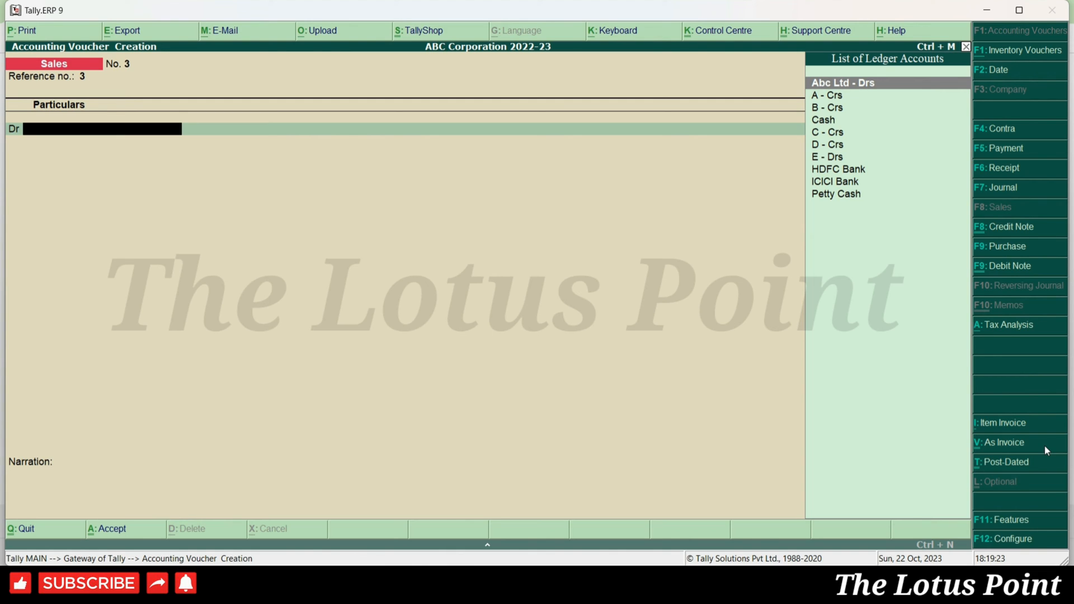
- Select E - Drs as the debited party, skip the buyer details, and debit 50,000
type("E")
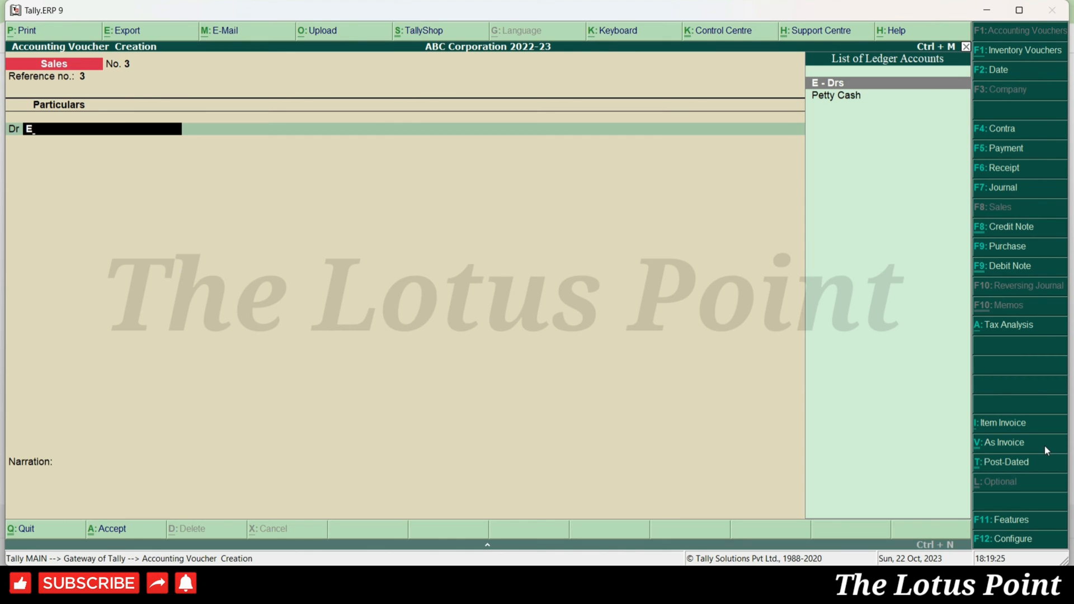
key("Return")
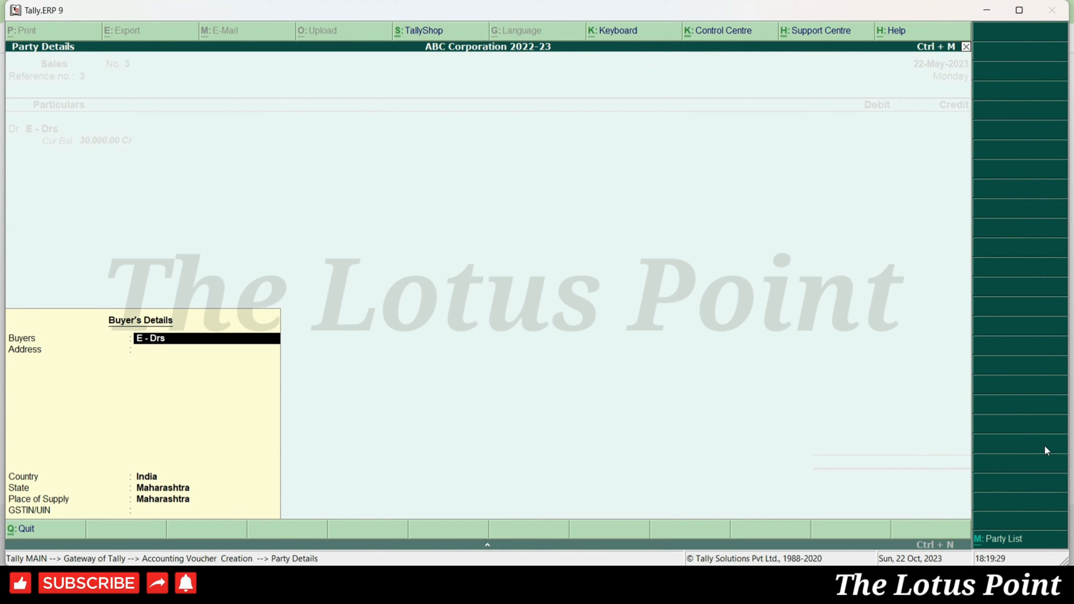
key("Return")
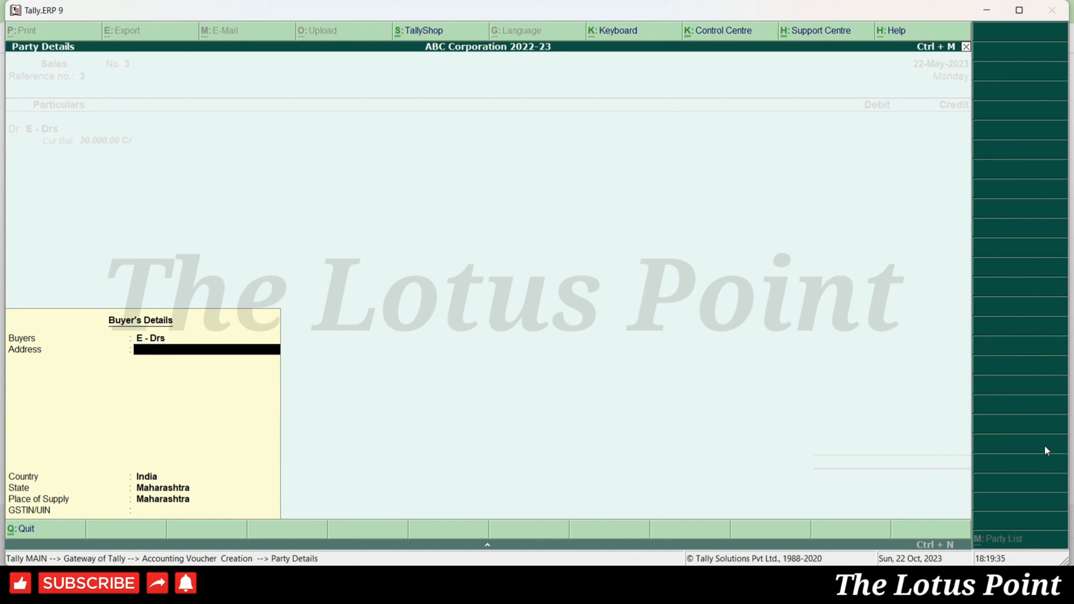
key("Return")
key("Return")
key("Return")
key("Return")
key("Return")
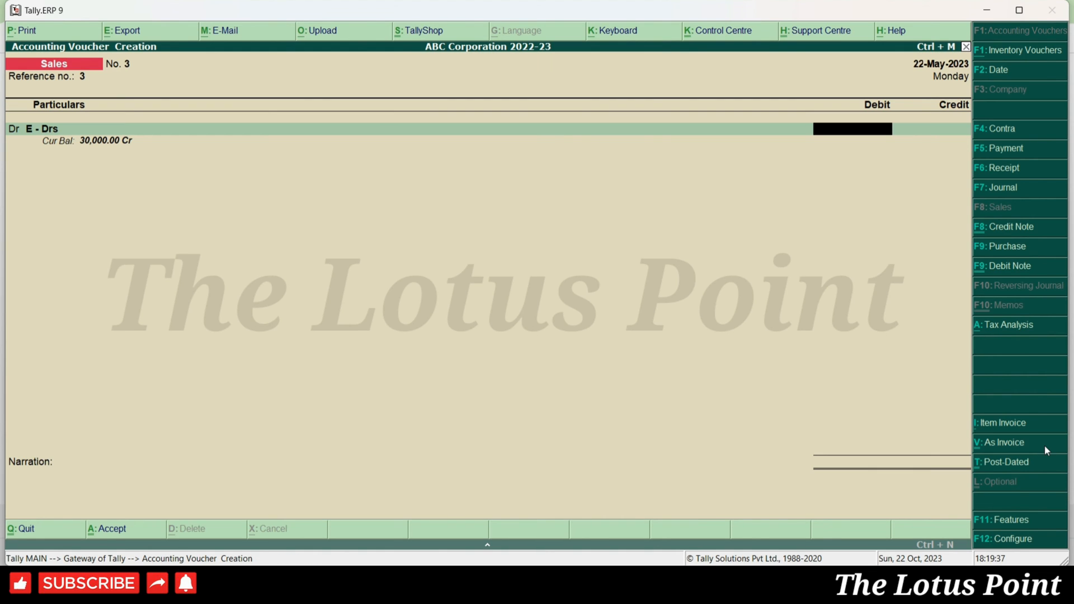
type("50000")
key("Return")
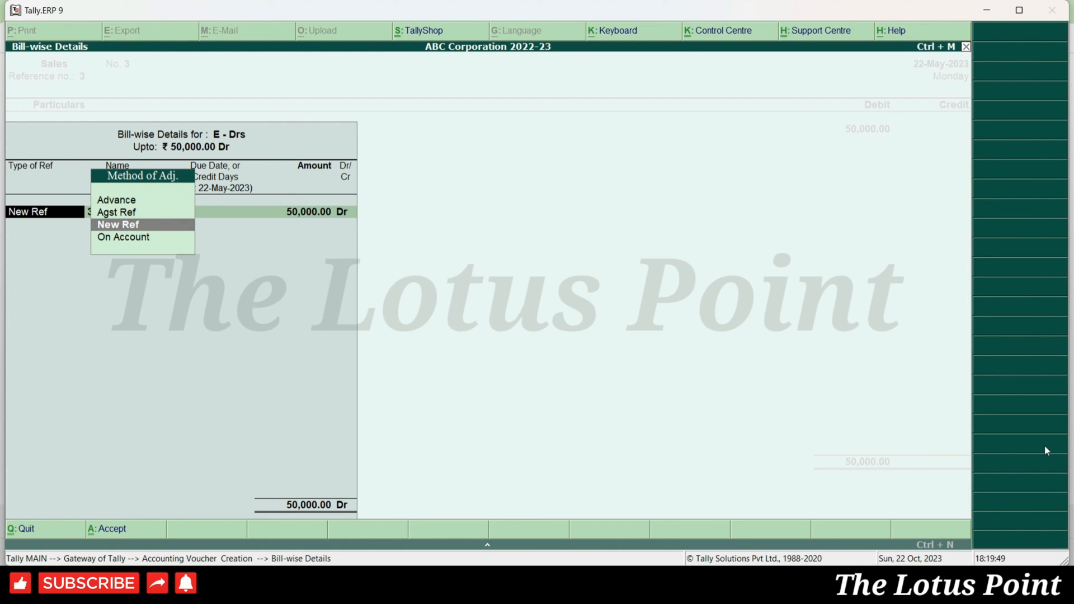
- Tag the debit as New Ref bill 3 and credit Sales A/c
key("Return")
key("Return")
key("Return")
key("Return")
key("Return")
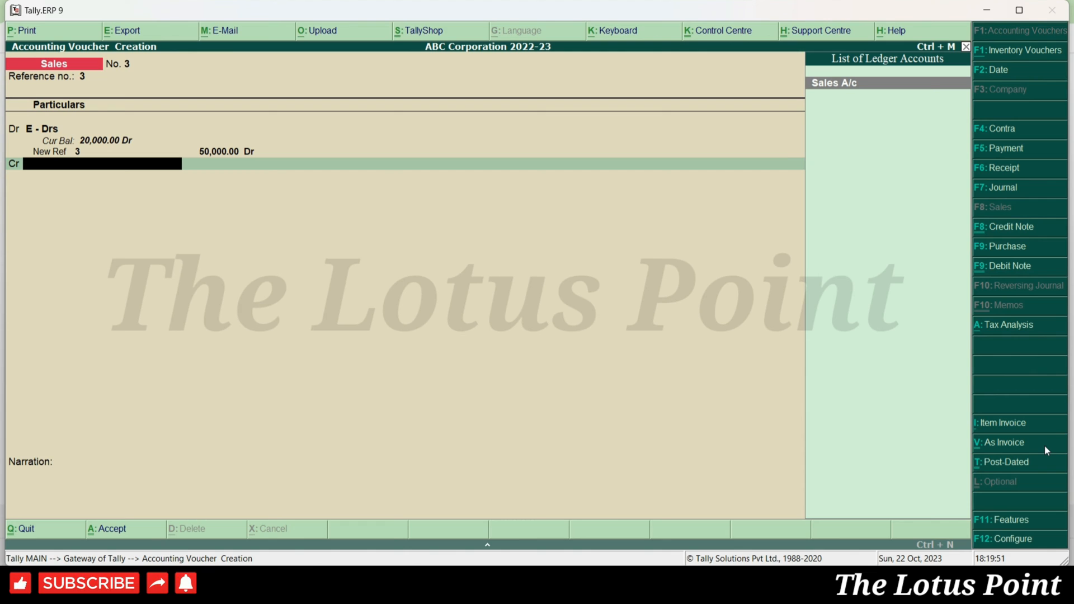
type("Sales")
key("Return")
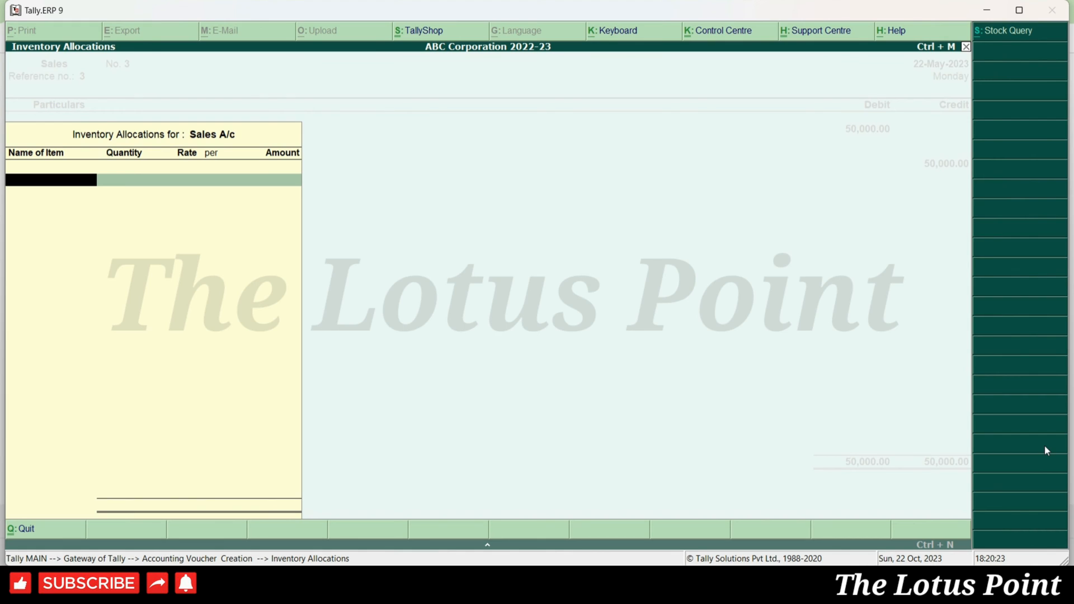
- Leave Sales A/c's inventory allocations empty and accept the 50,000 credit to balance the voucher
key("Return")
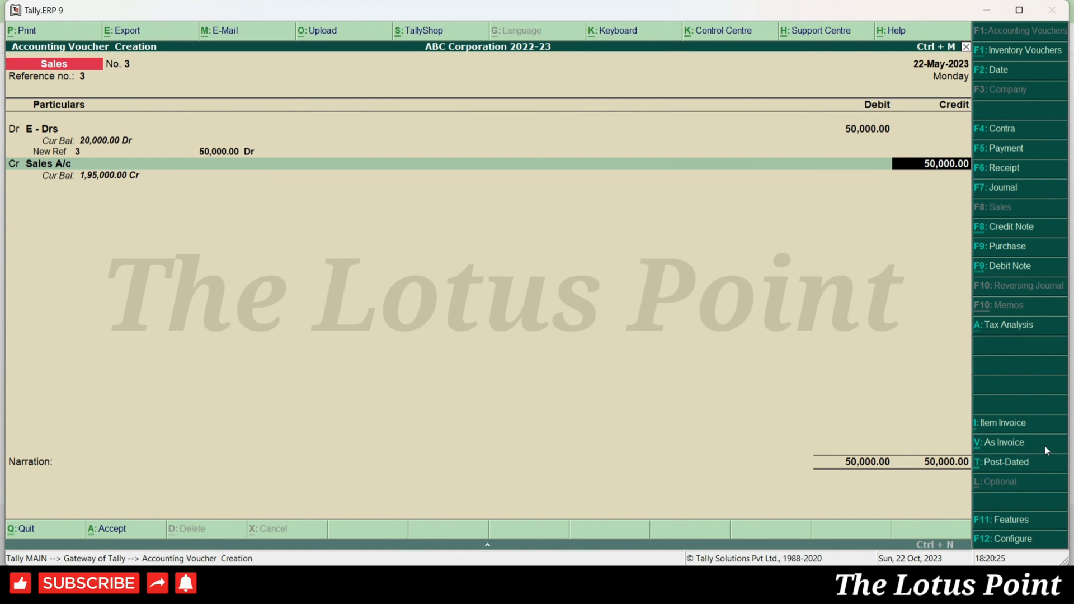
key("BackSpace")
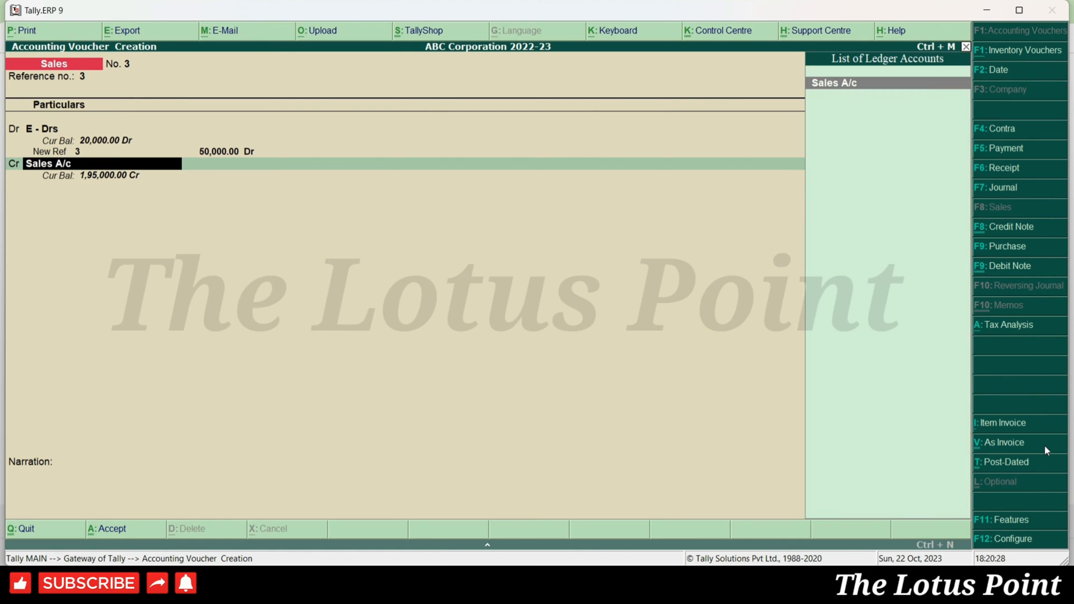
key("Return")
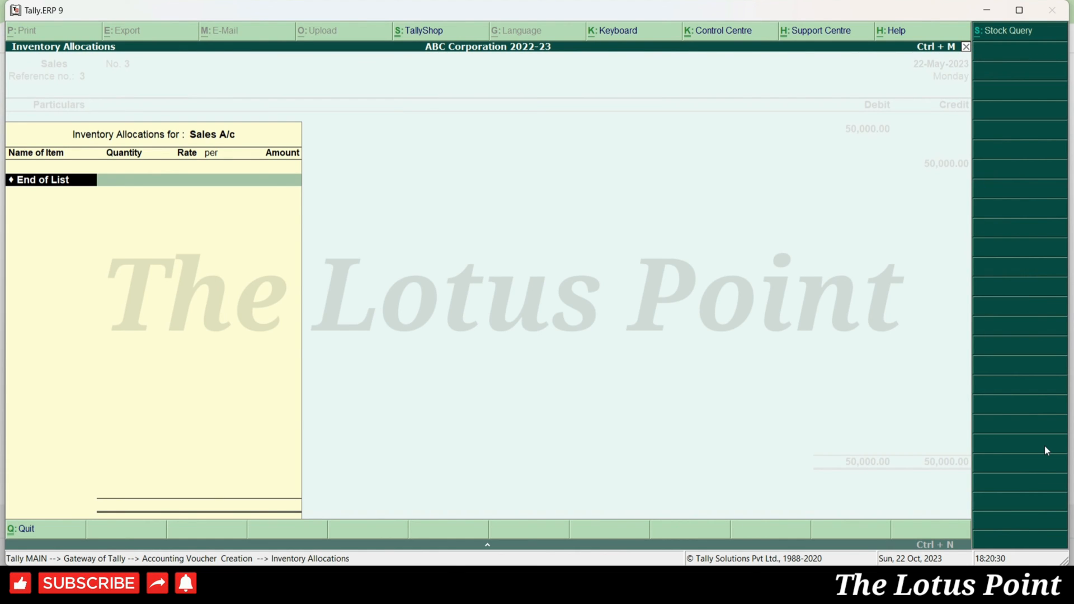
key("Return")
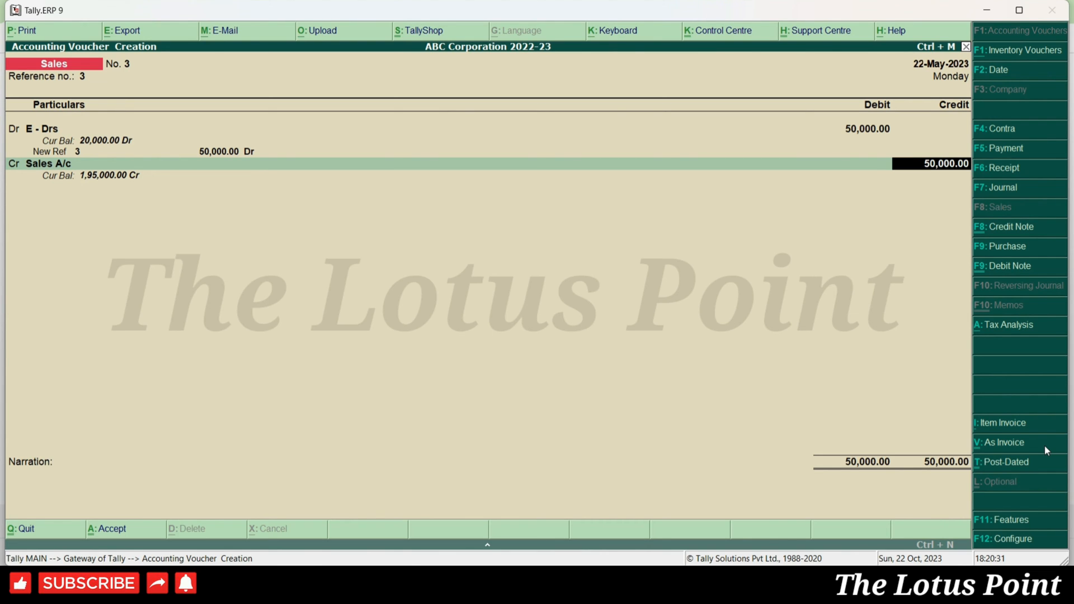
key("Return")
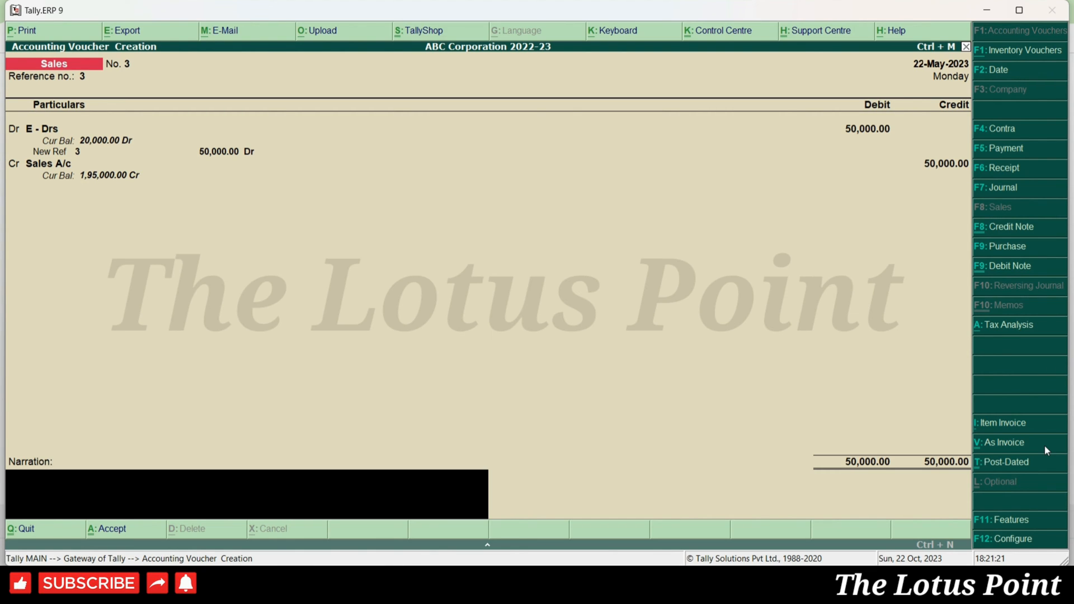
- Save voucher No. 3, reopen it, and preview its tax invoice at full size
key("Return")
key("Return")
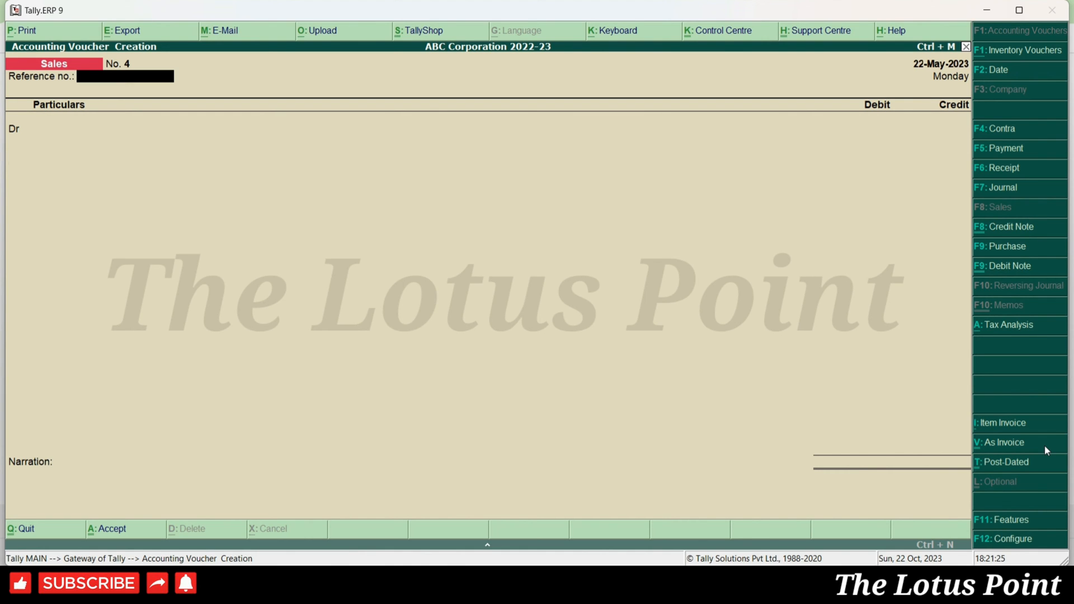
key("Page_Up")
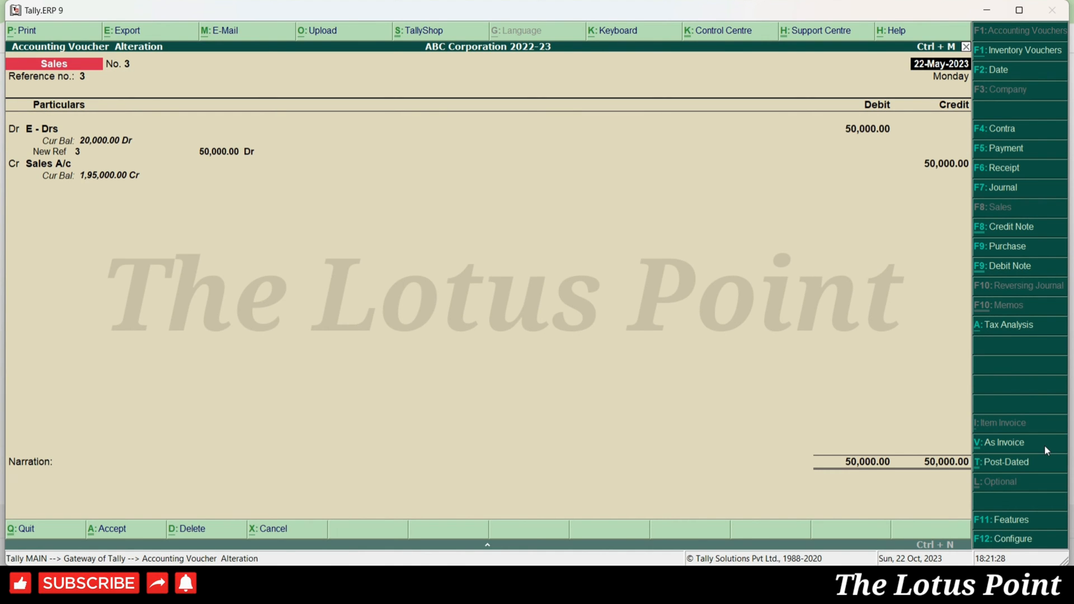
key("alt+p")
key("Return")
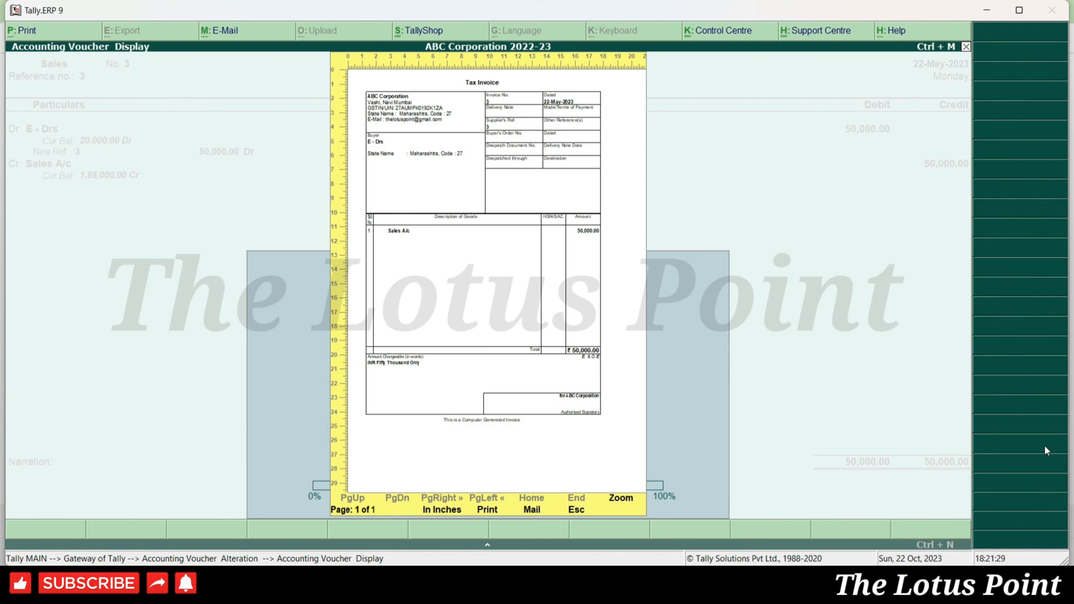
key("Return")
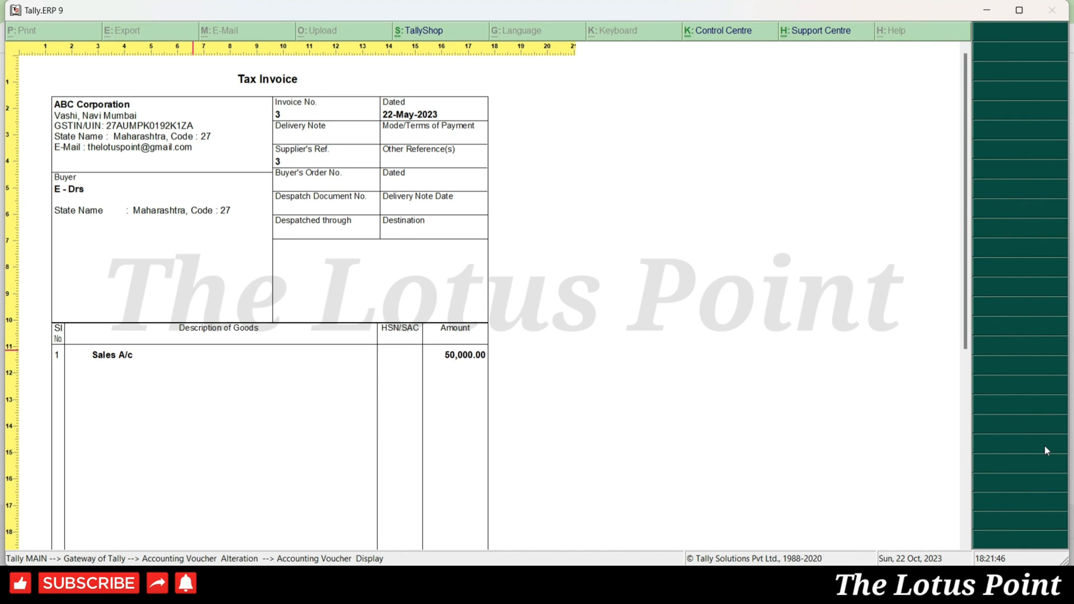
- Scroll down the invoice to the total and authorised signatory, then close the preview
key("Down")
key("Down")
key("Down")
key("Down")
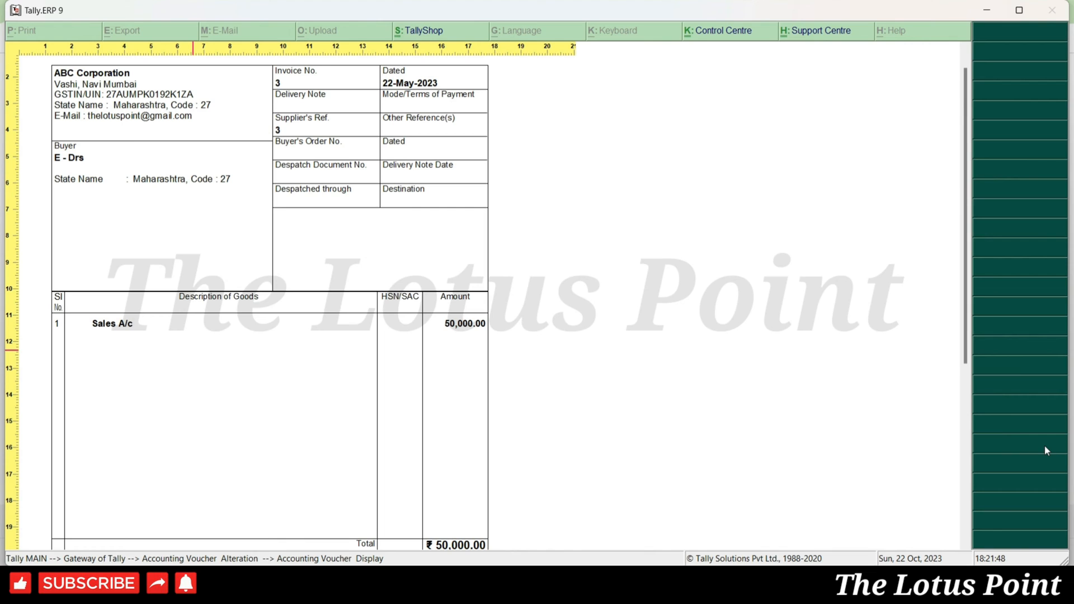
key("Down")
key("Down")
key("Down")
key("Down")
key("Down")
key("Down")
key("Down")
key("Down")
key("Down")
key("Down")
key("Down")
key("Down")
key("Down")
key("Down")
key("Down")
key("Down")
key("Down")
key("Down")
key("Down")
key("Down")
key("Down")
key("Down")
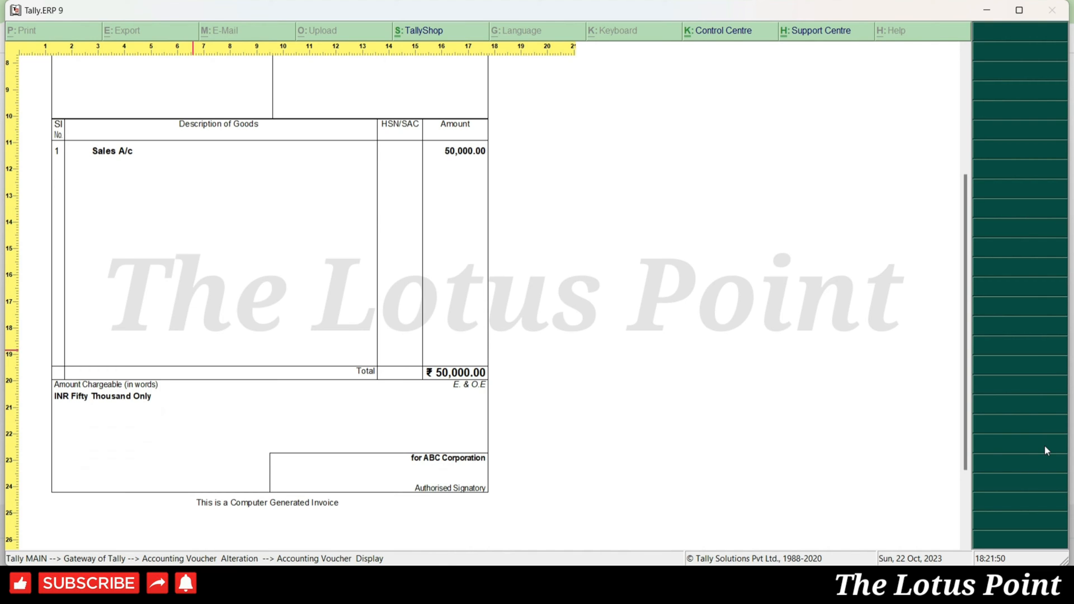
key("Down")
key("Down")
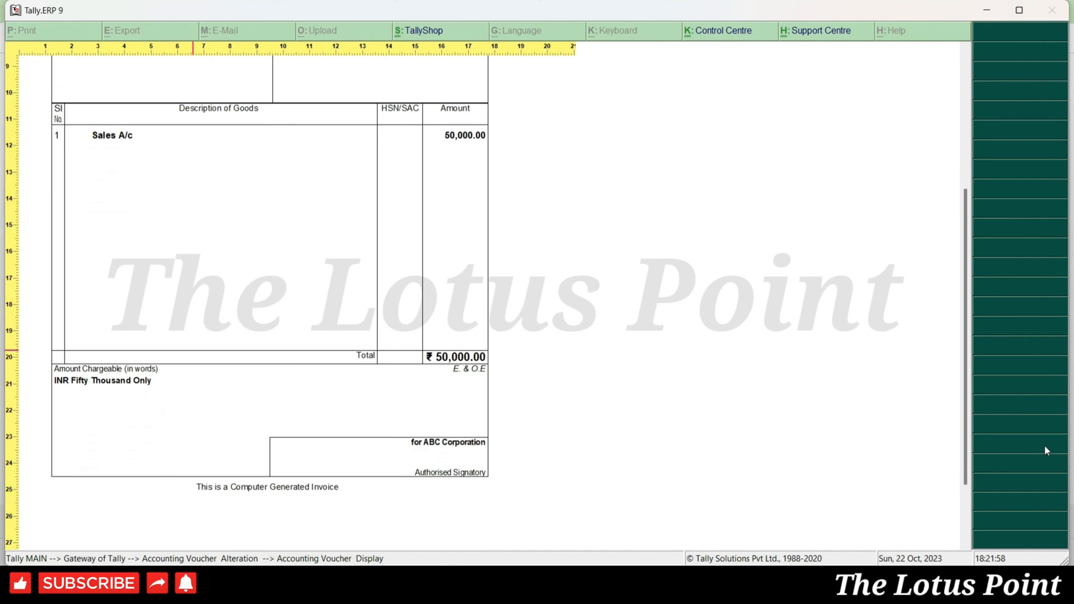
key("Down")
key("Down")
key("Down")
key("Down")
key("Down")
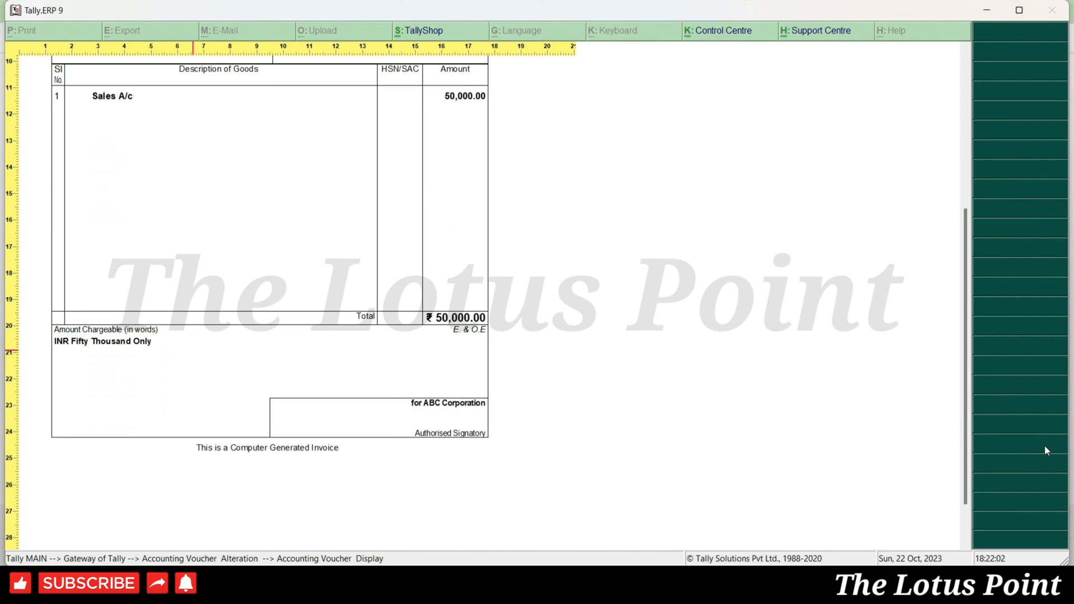
key("Escape")
key("Escape")
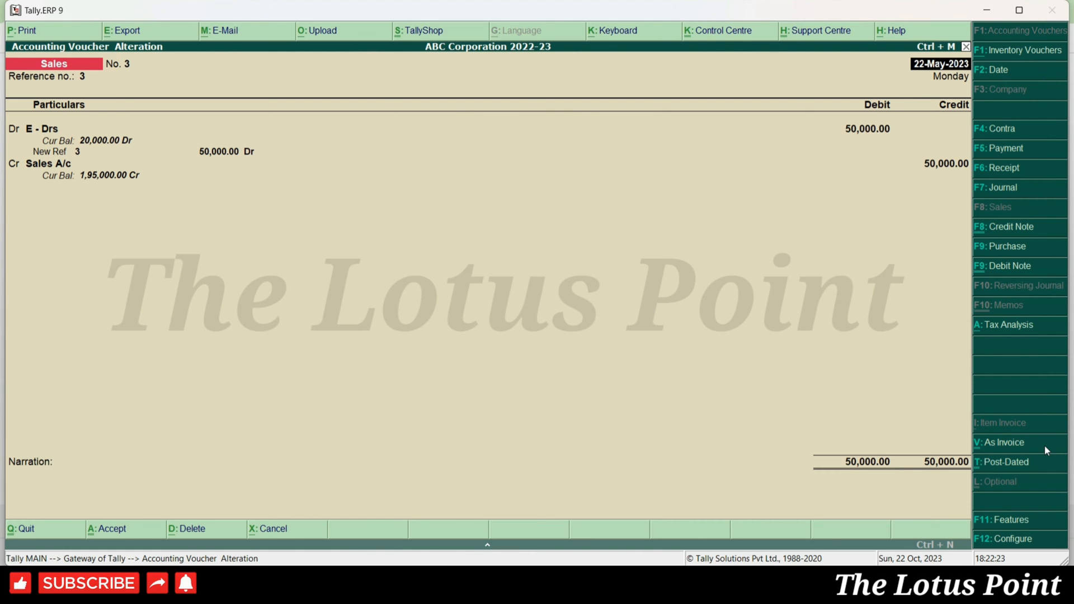
- Accept the altered voucher No. 3 and return to the Gateway of Tally
key("ctrl+a")
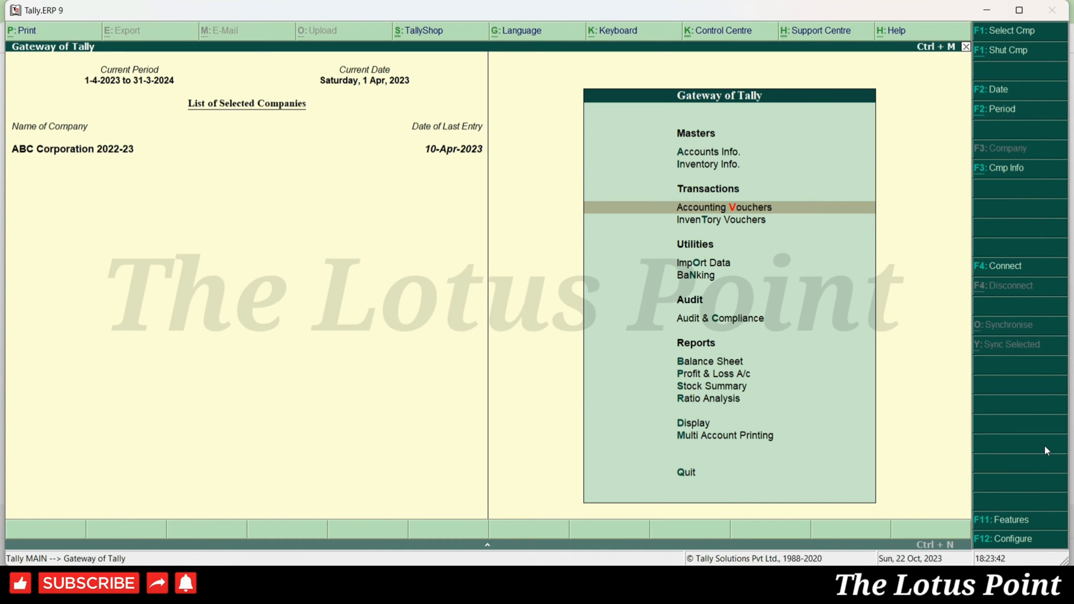
key("Up")
key("Up")
- Open the Sales voucher type through Accounts Info > Voucher Types > Alter
key("Return")
key("Down")
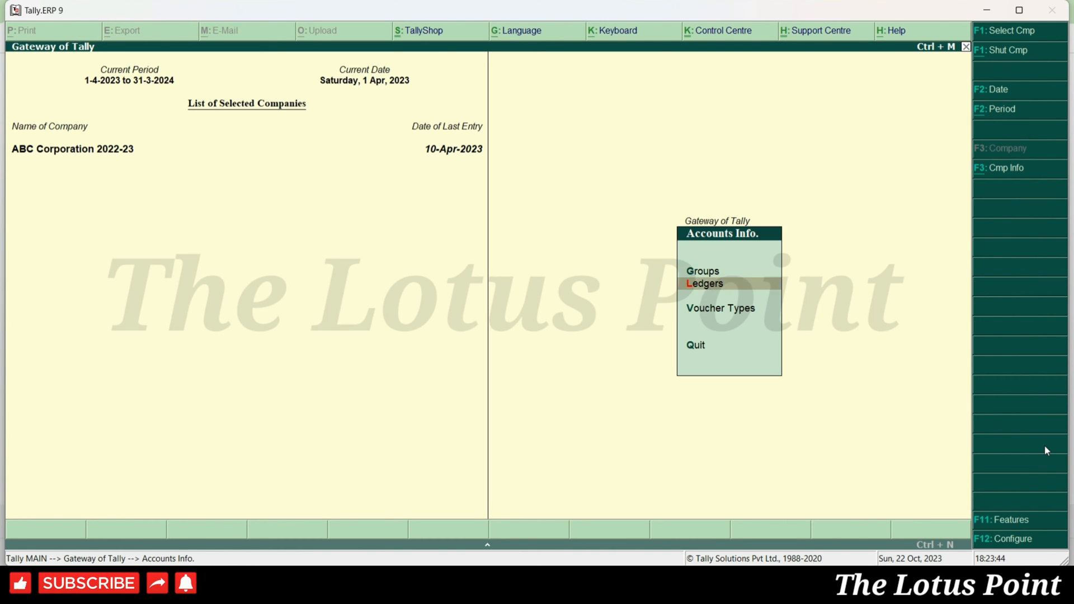
key("Down")
key("Return")
key("Down")
key("Down")
key("Return")
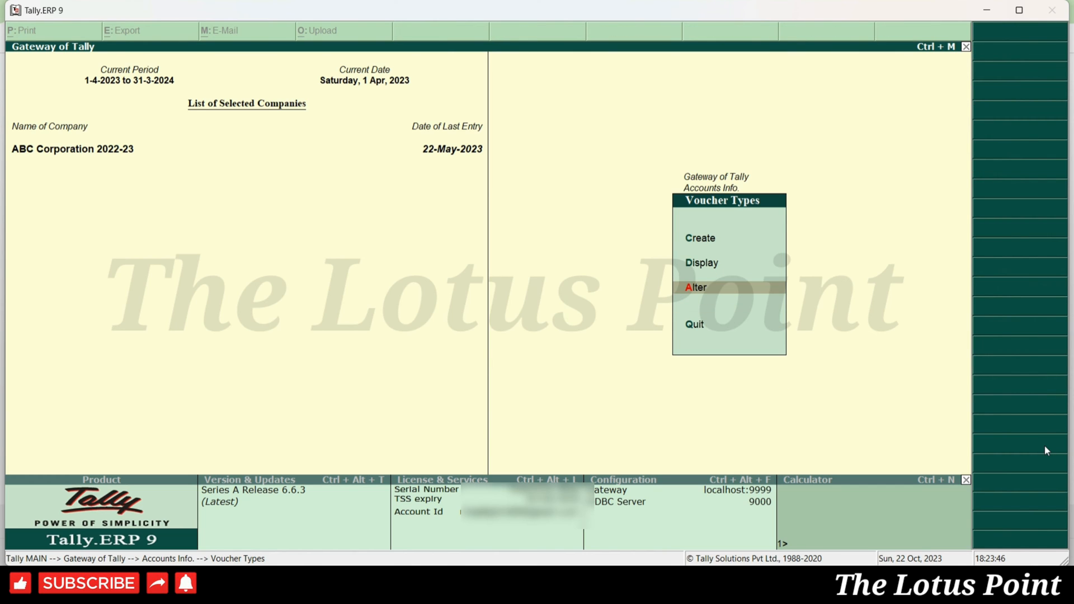
type("Sales")
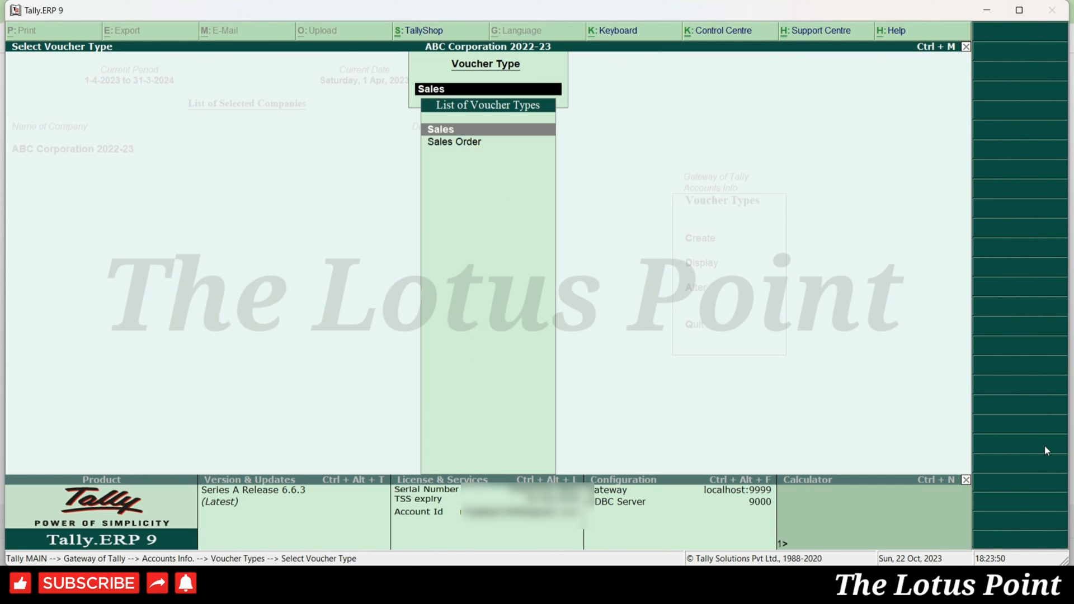
key("Return")
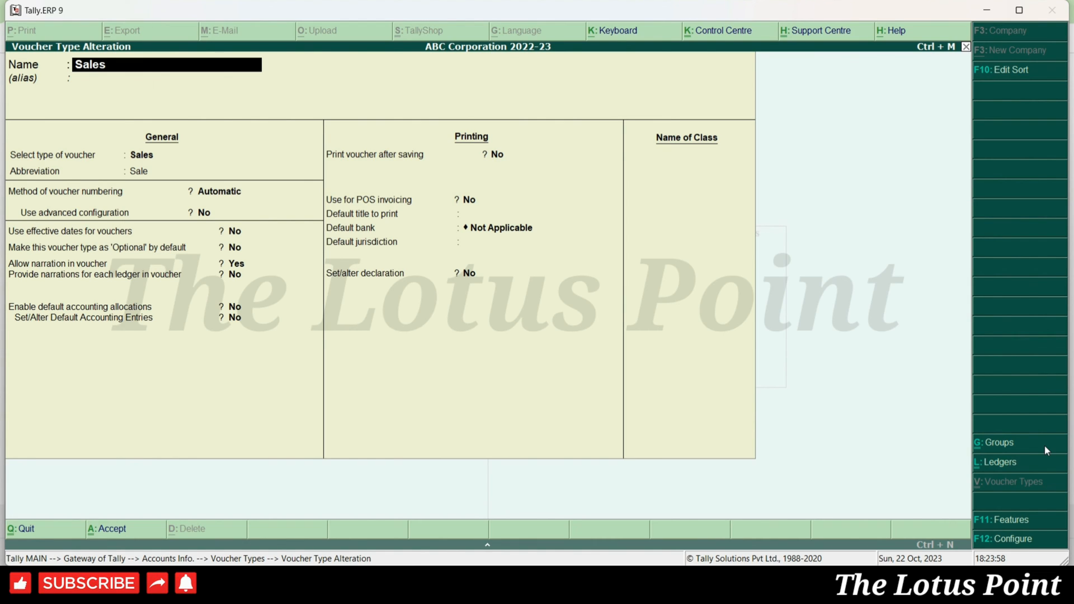
- Rename the voucher type to 'Tax Free Sales' with 'Sales' as its alias
type("Tax Free Sales")
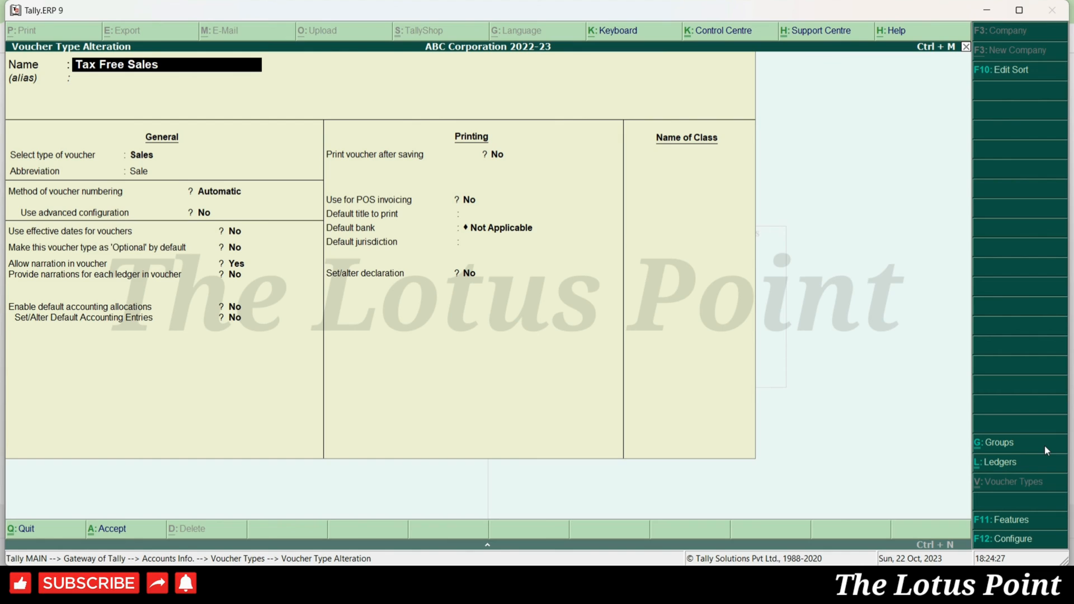
key("Return")
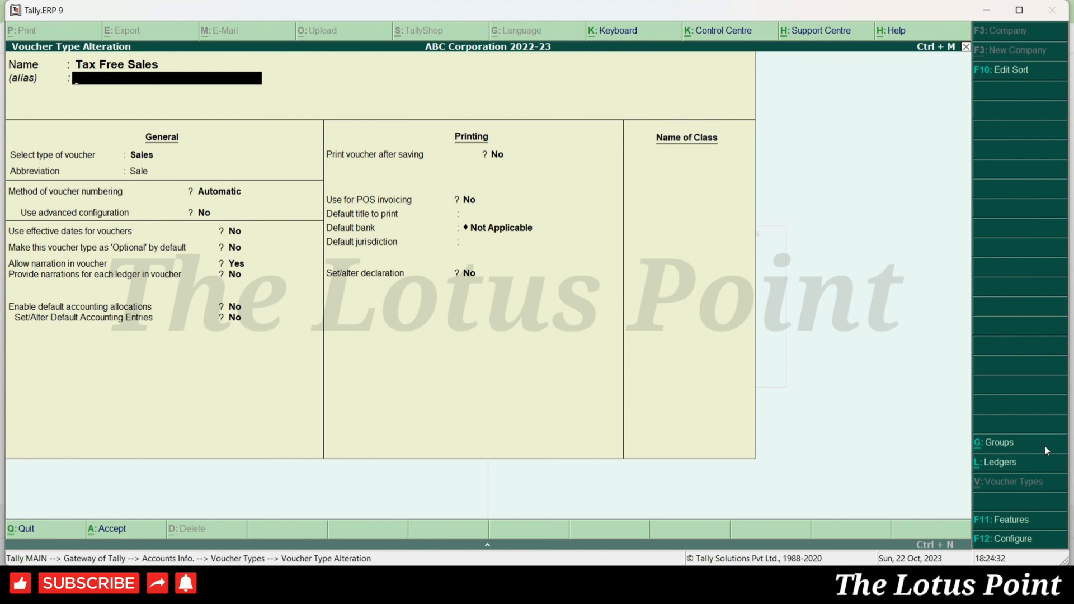
type("Sales")
key("Return")
key("Return")
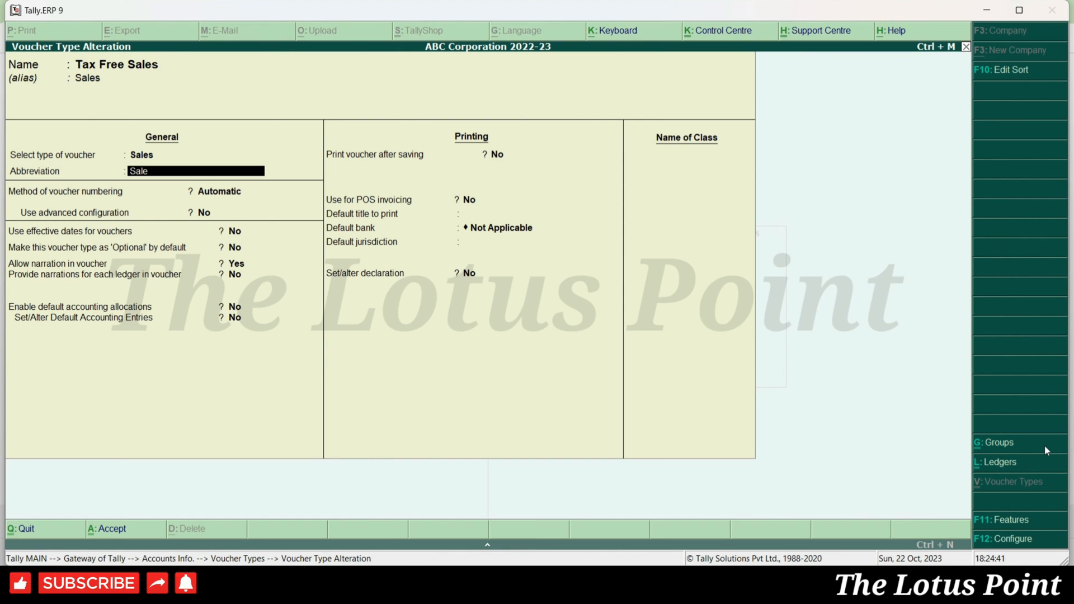
key("Return")
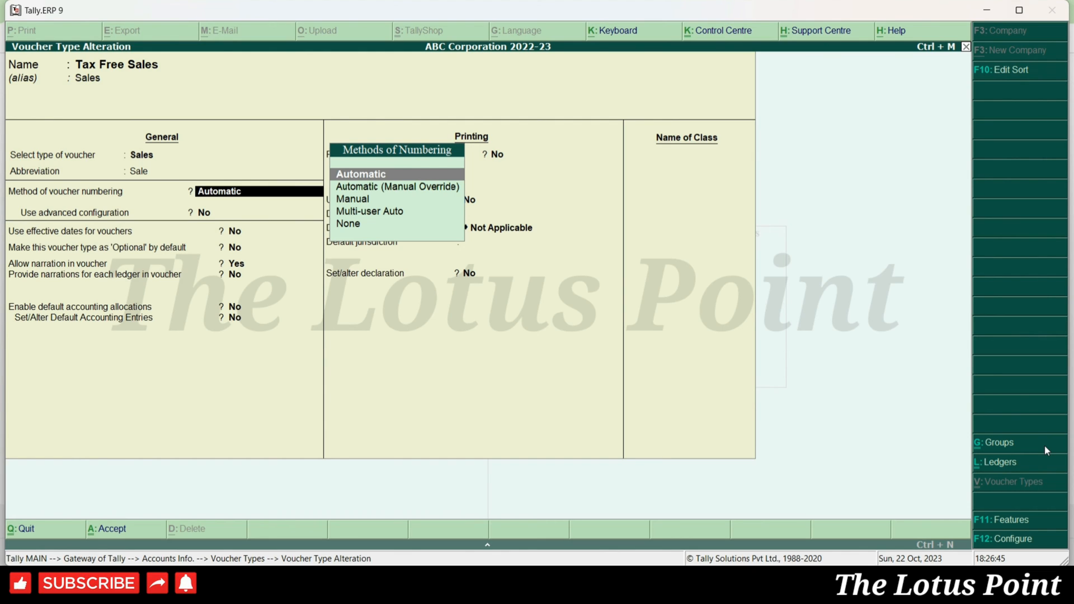
- Keep Automatic numbering and set Use advanced configuration to Yes
key("Return")
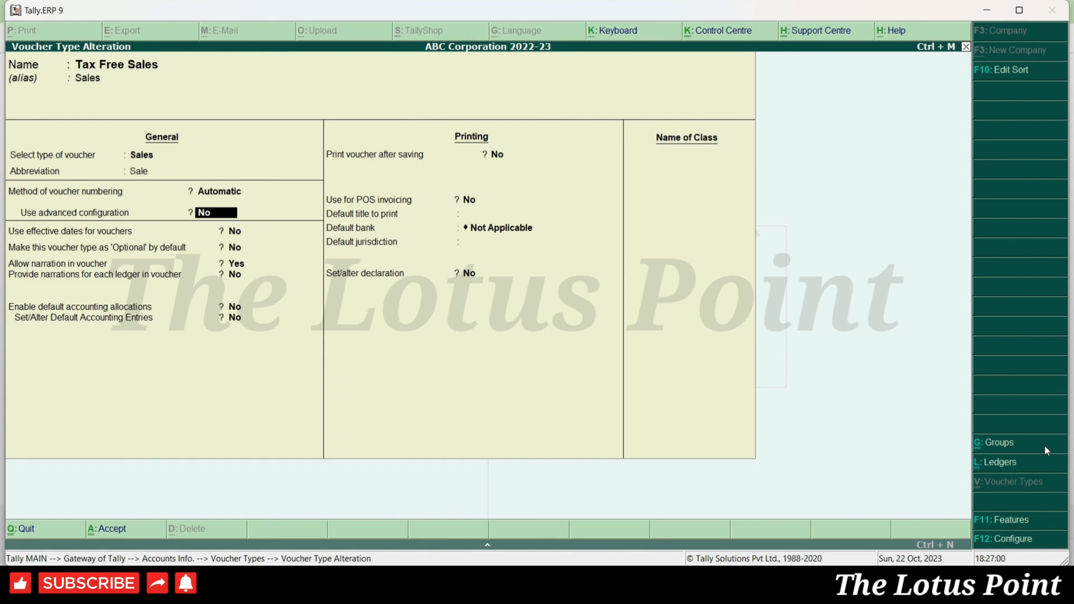
key("y")
key("Return")
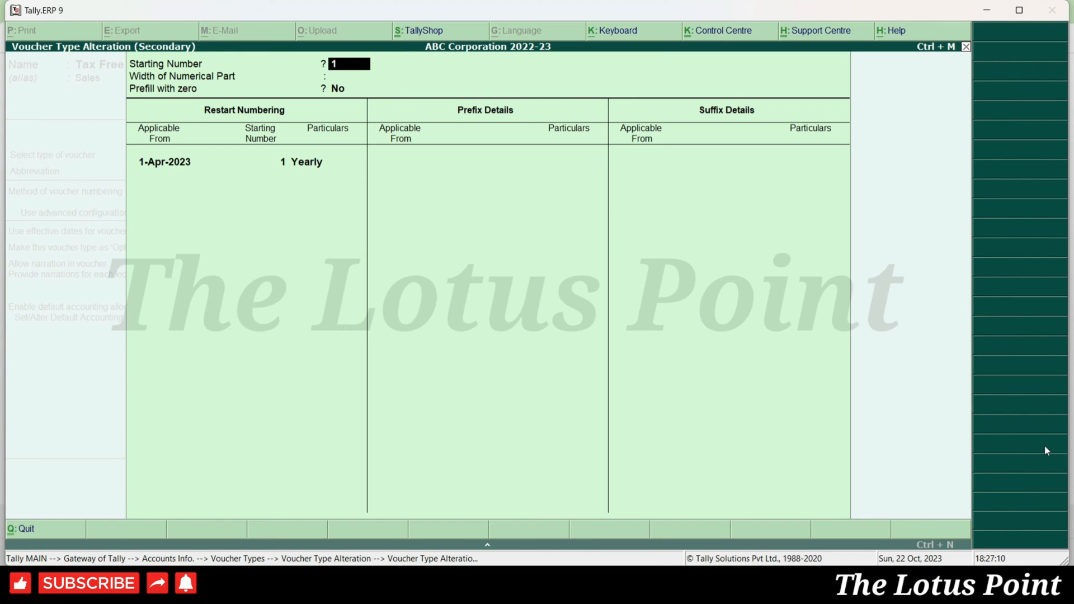
- Accept starting number 1, width 0, no zero prefill, and restart at 1 from 1-Apr-2023
key("Return")
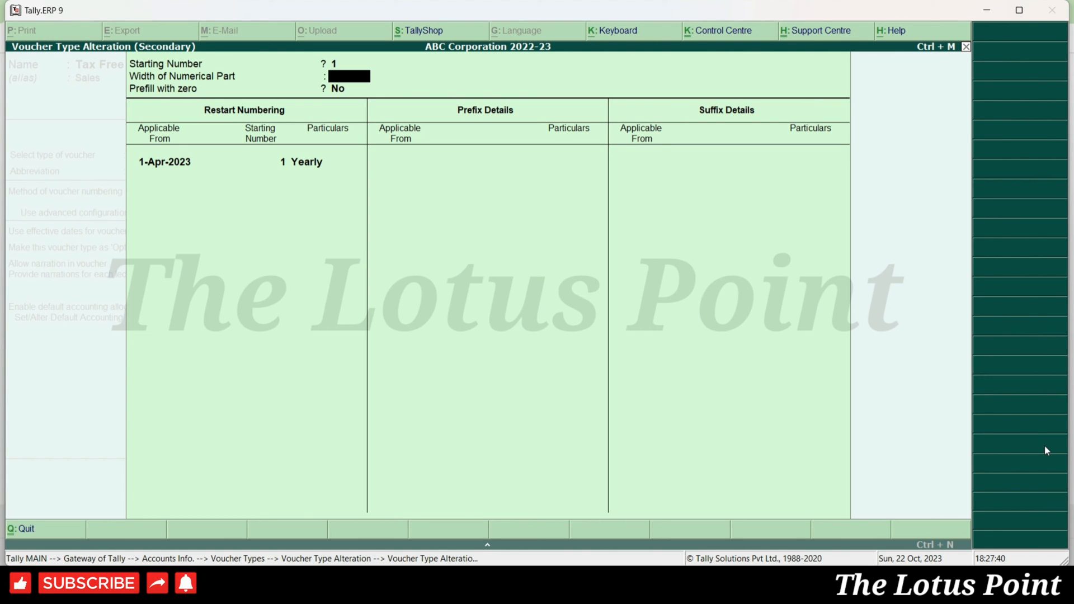
key("Return")
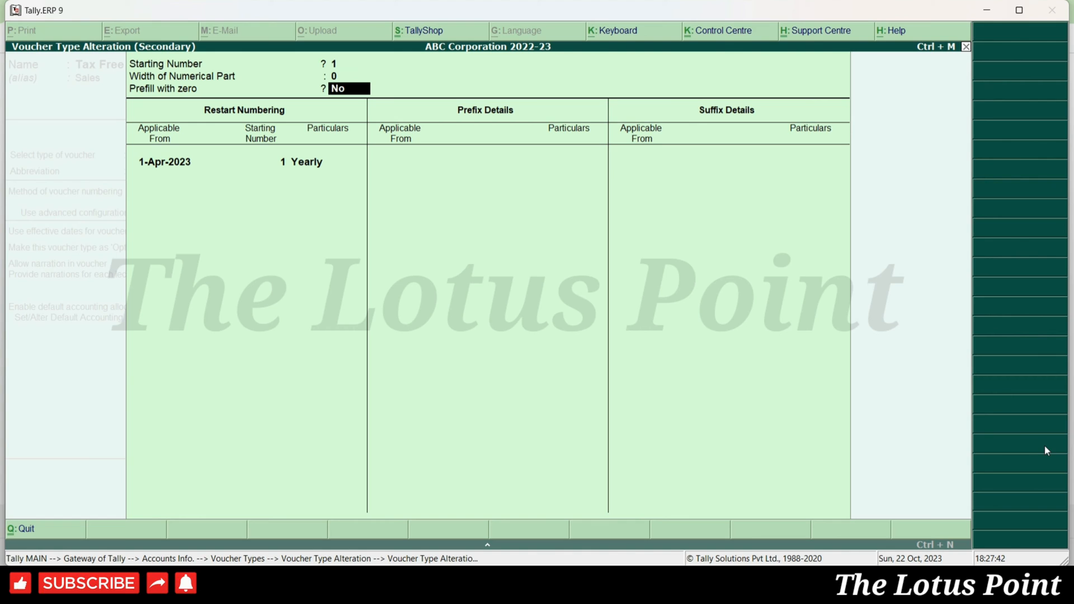
key("Return")
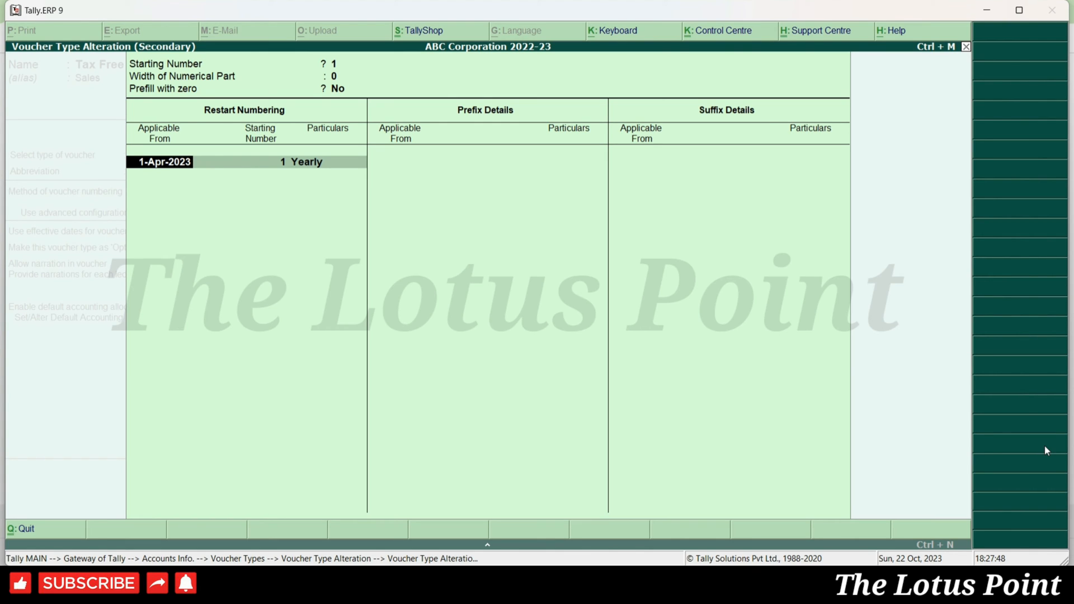
key("Return")
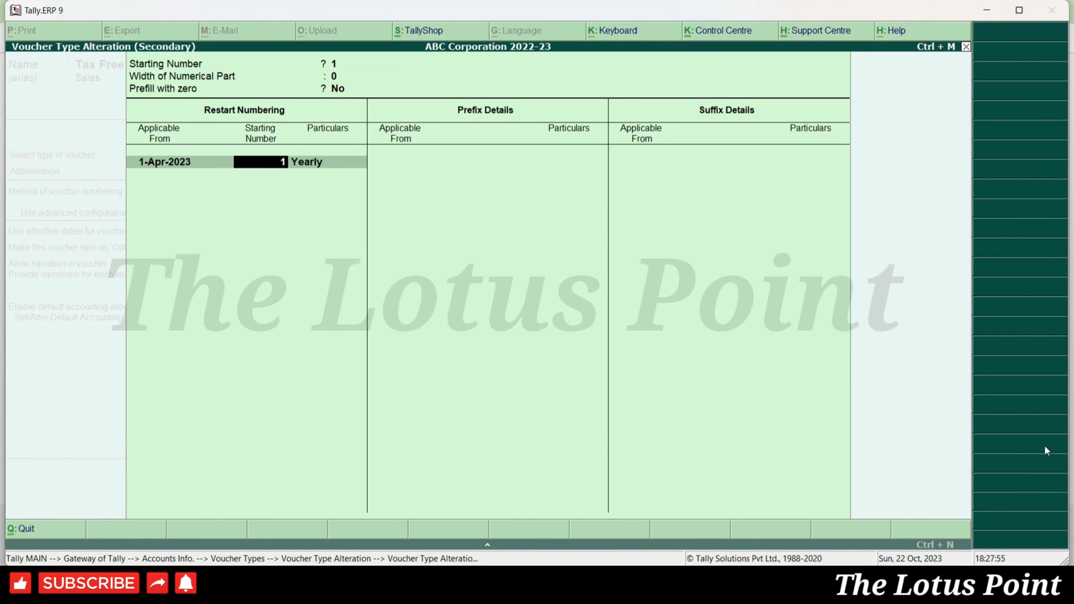
key("Return")
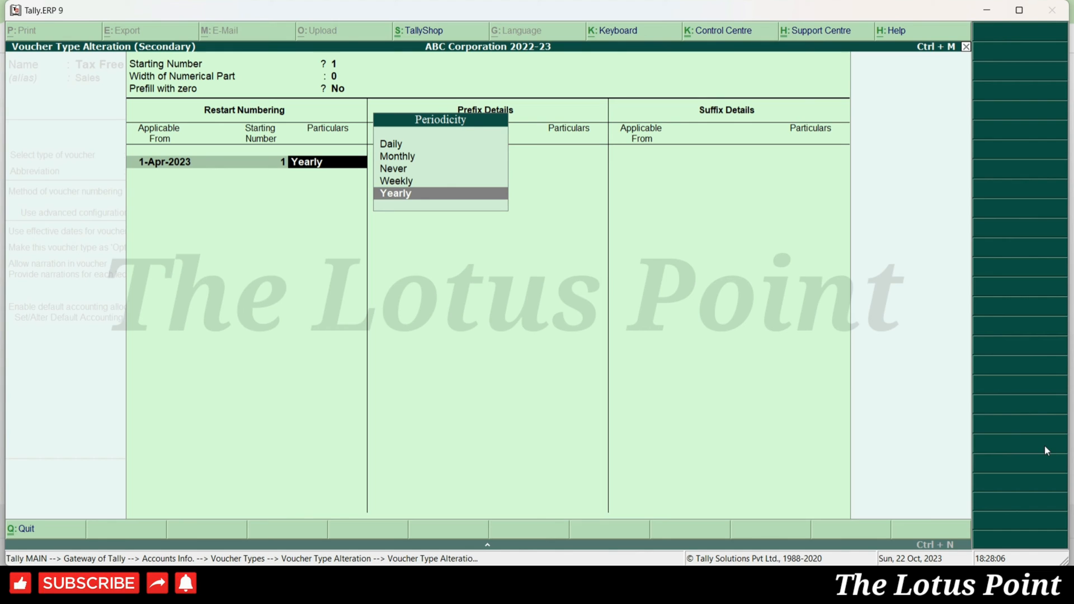
- Add the TFS/ prefix applicable from 1-Apr-2023
key("Return")
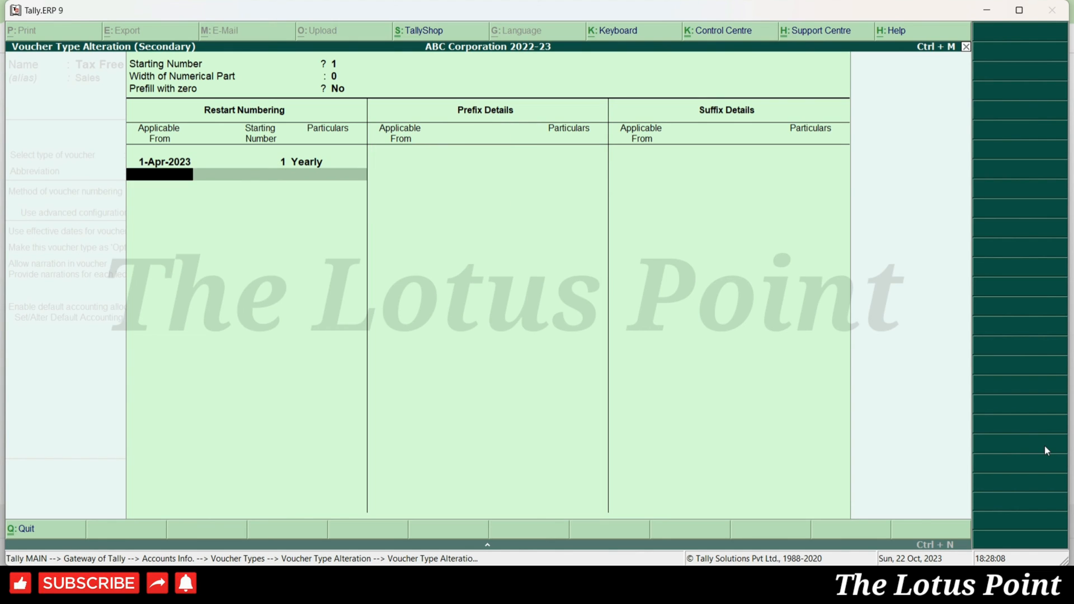
key("Return")
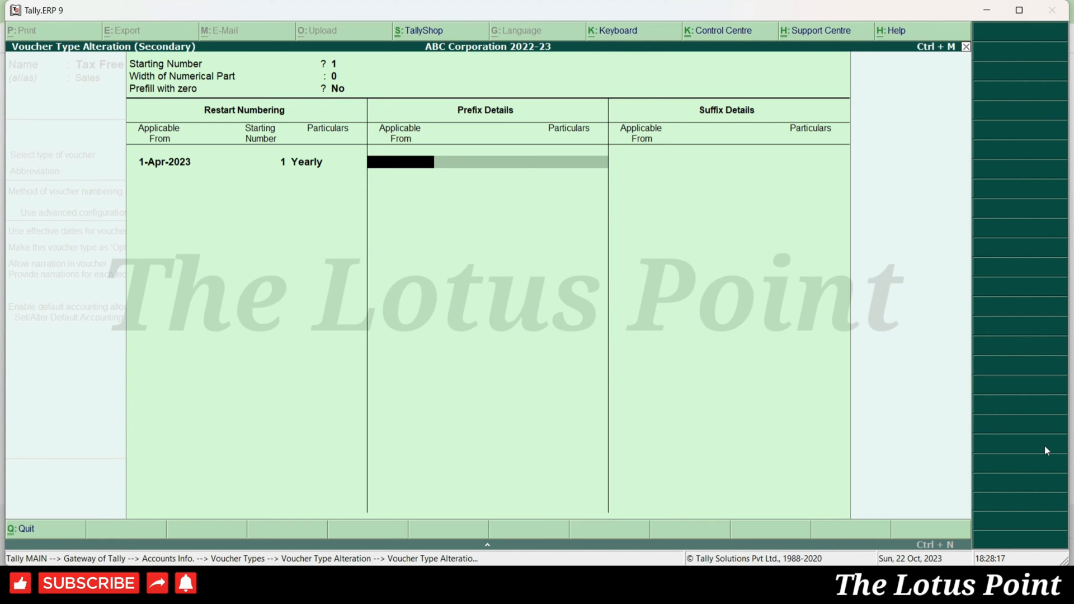
type("1-4-23")
key("Return")
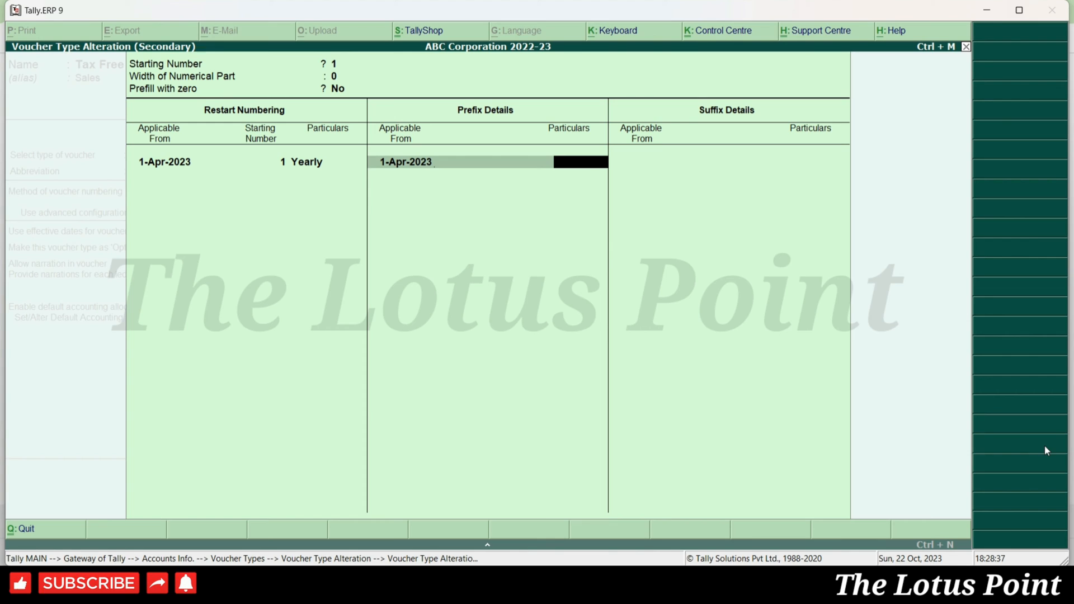
type("TFS")
key("Return")
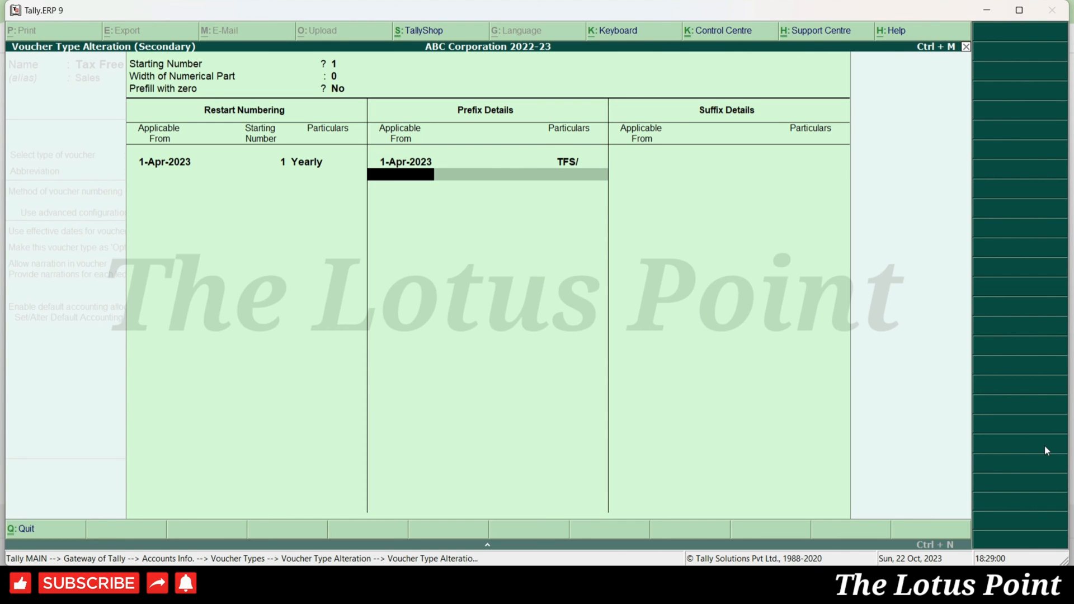
- Add the /2023-24 suffix applicable from 1-Apr-2023
key("Return")
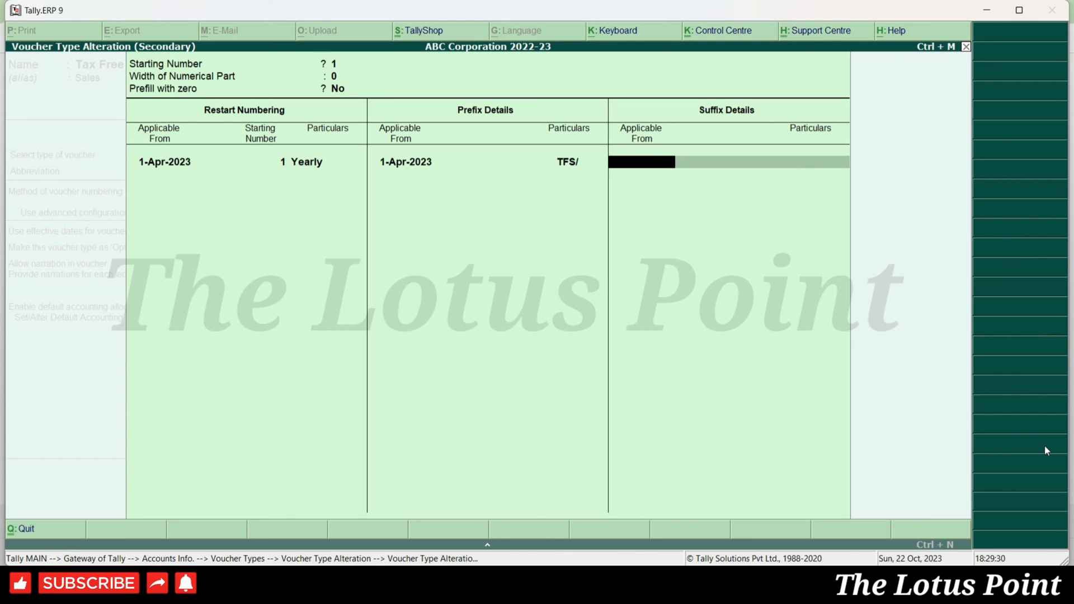
type("1.4.23")
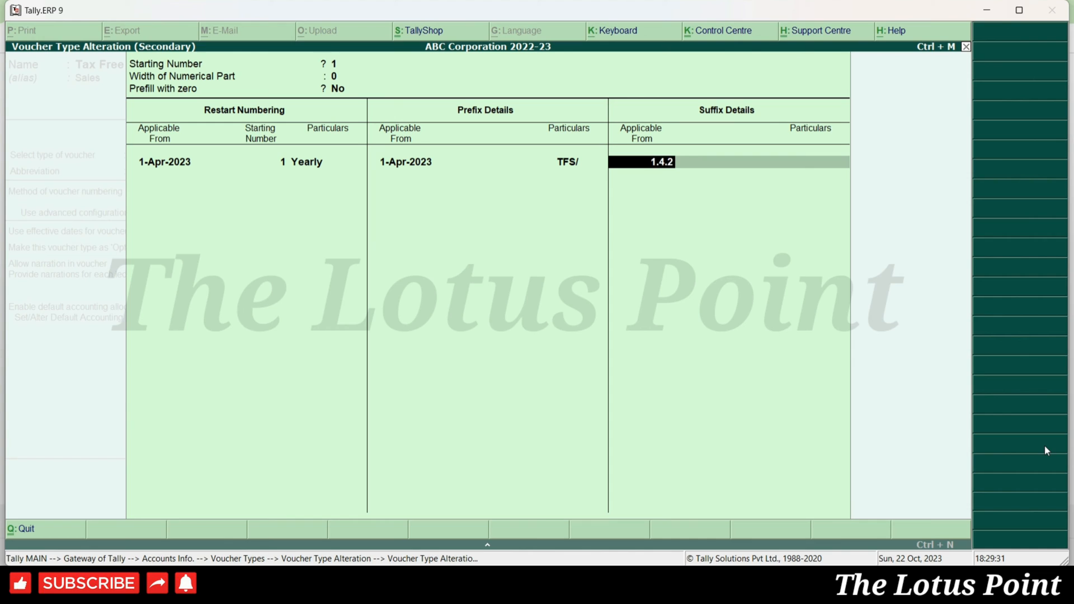
key("Return")
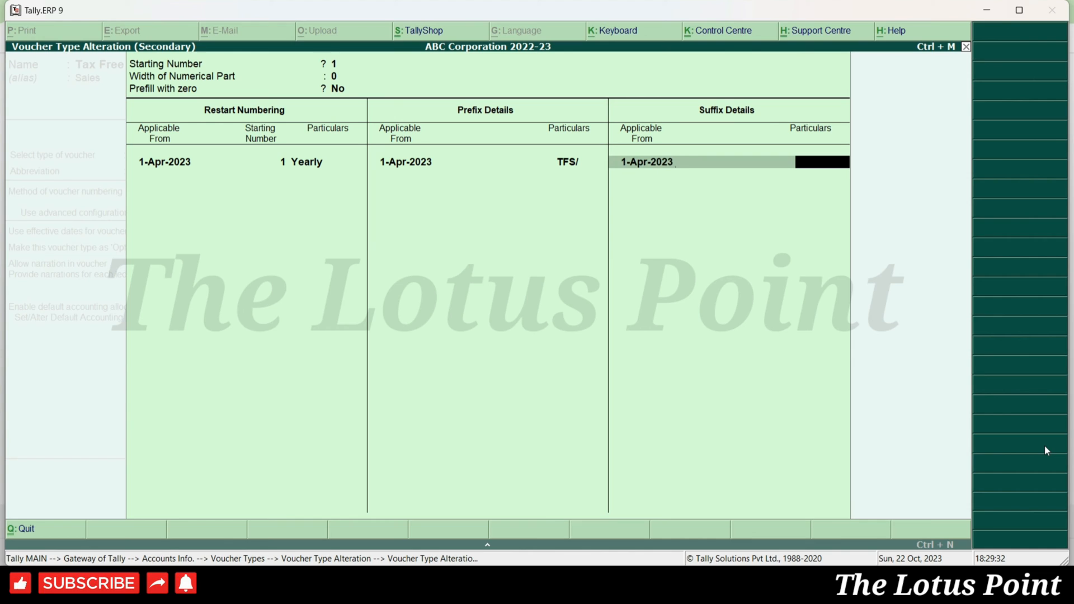
type("/2023-24")
key("Return")
key("Return")
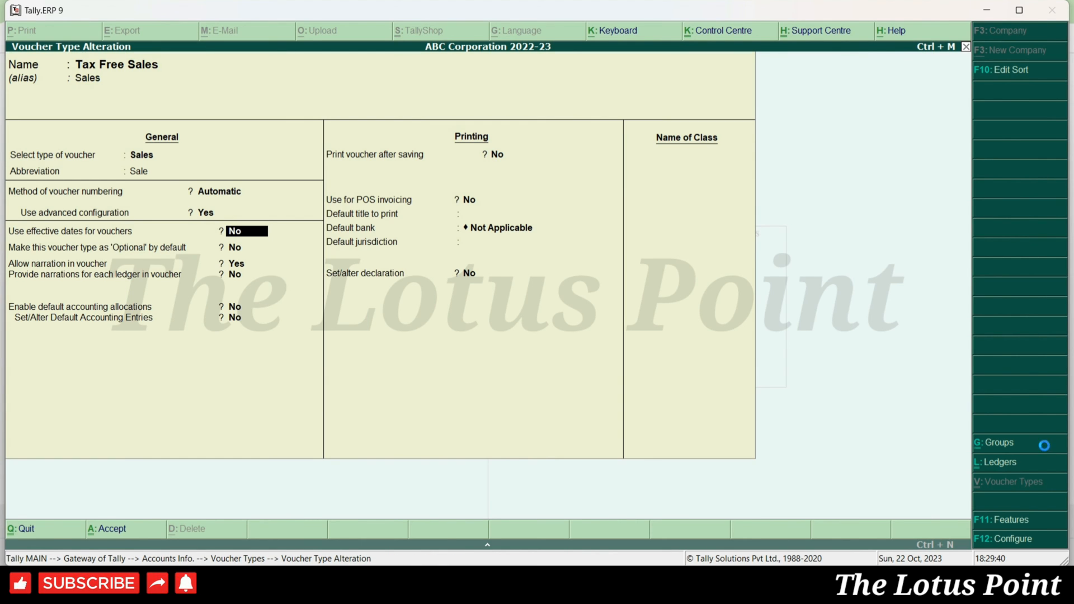
- Save the 'Tax Free Sales' voucher type and open a new voucher numbered TFS/4/2023-24
key("ctrl+a")
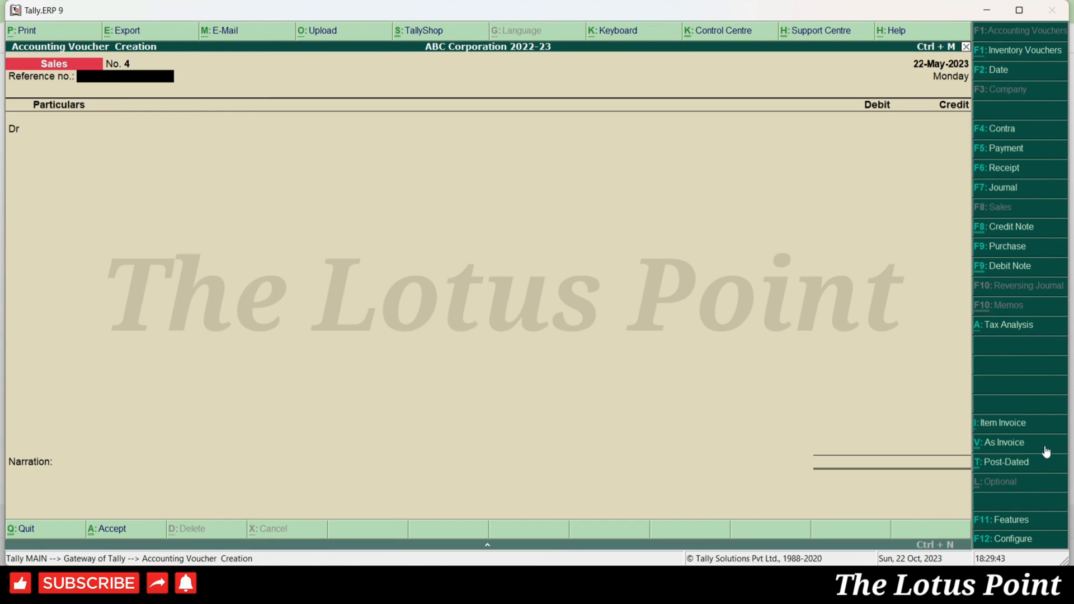
key("Escape")
key("Return")
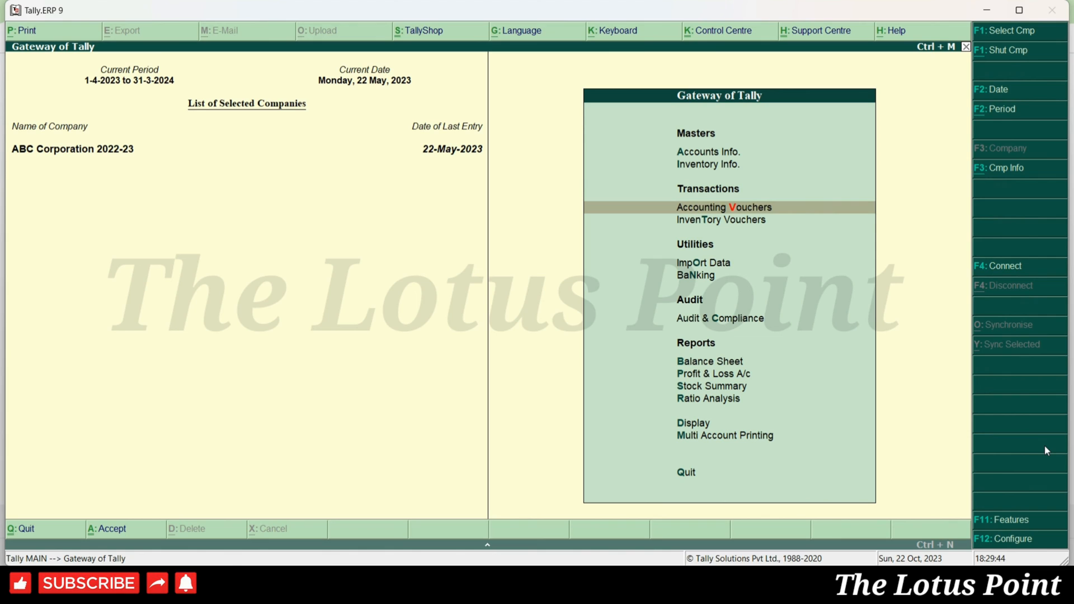
key("Return")
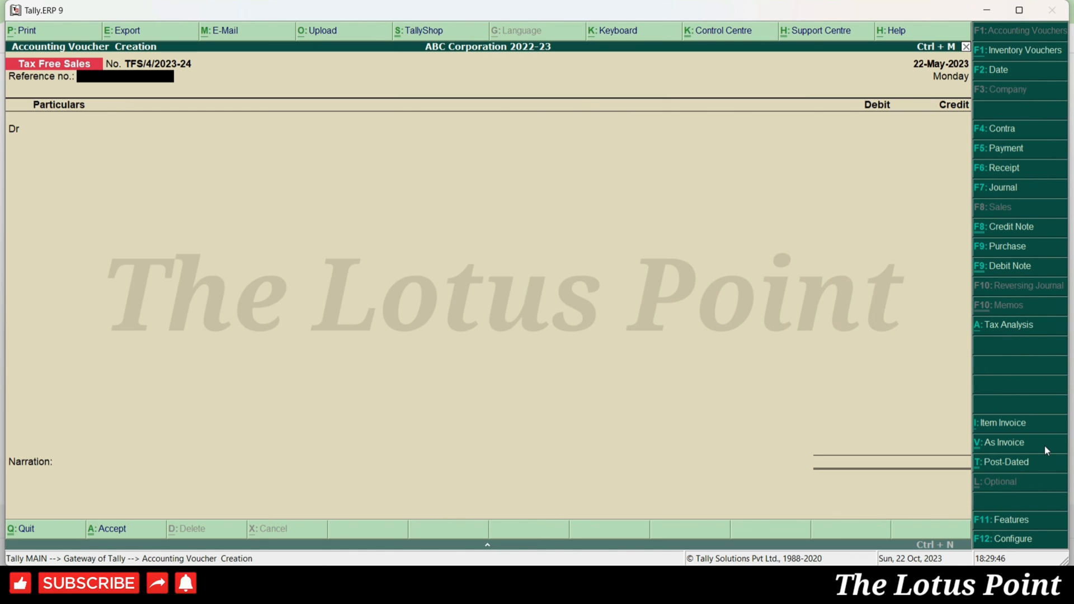
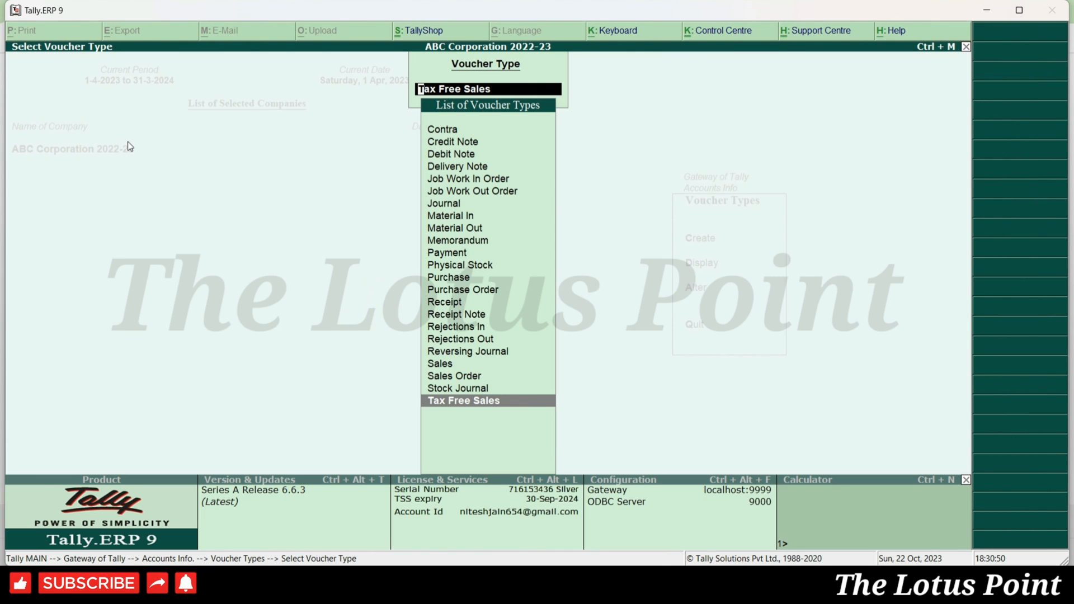
- Change Tax Free Sales numbering to Automatic (Manual Override) and accept renumbering of existing vouchers
key("Return")
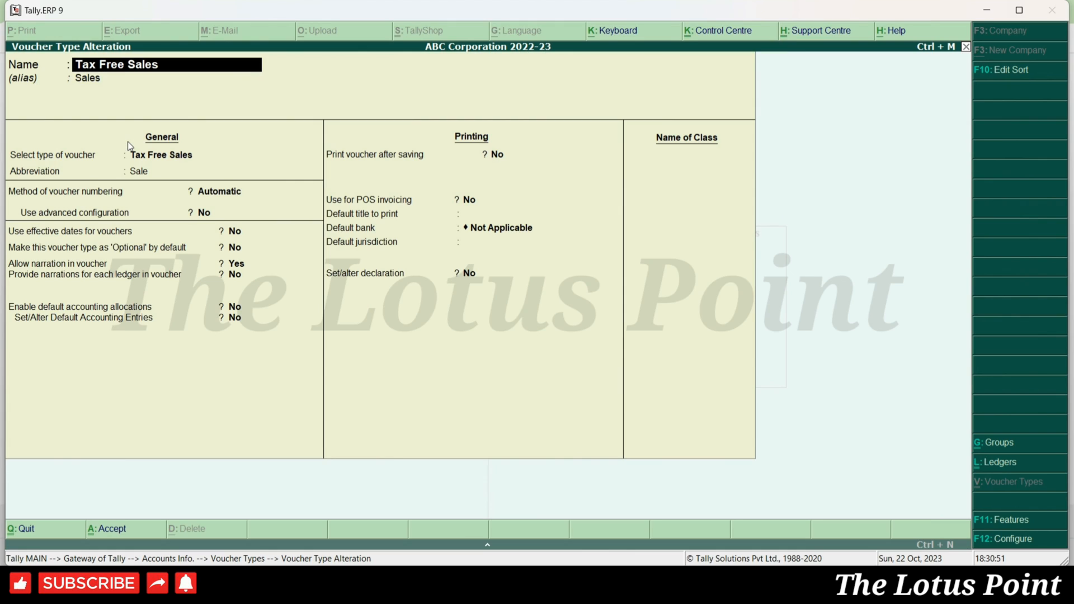
key("Return")
key("Return")
key("Return")
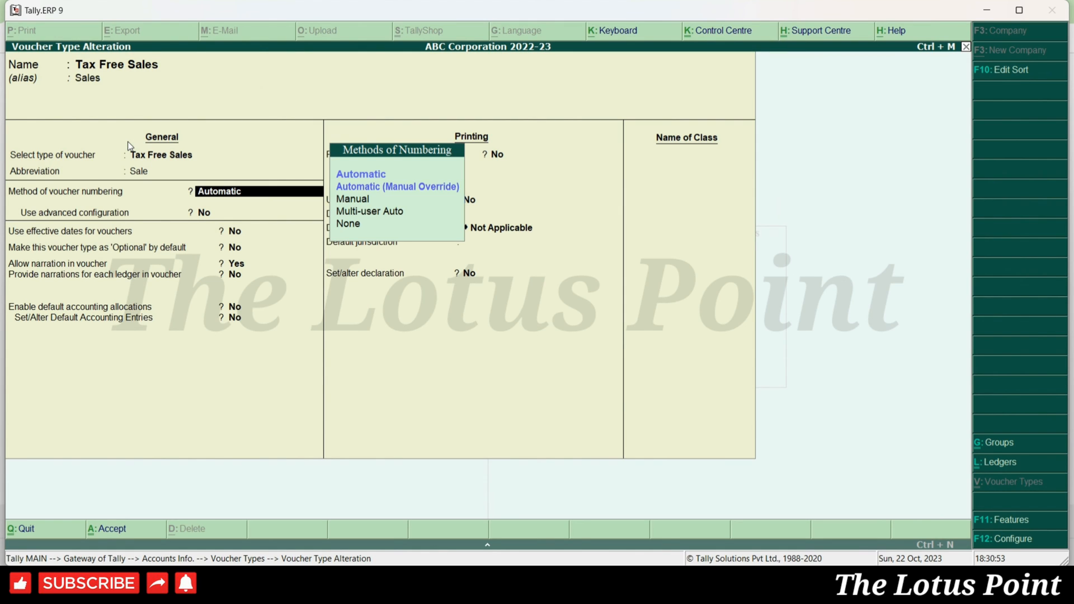
key("Down")
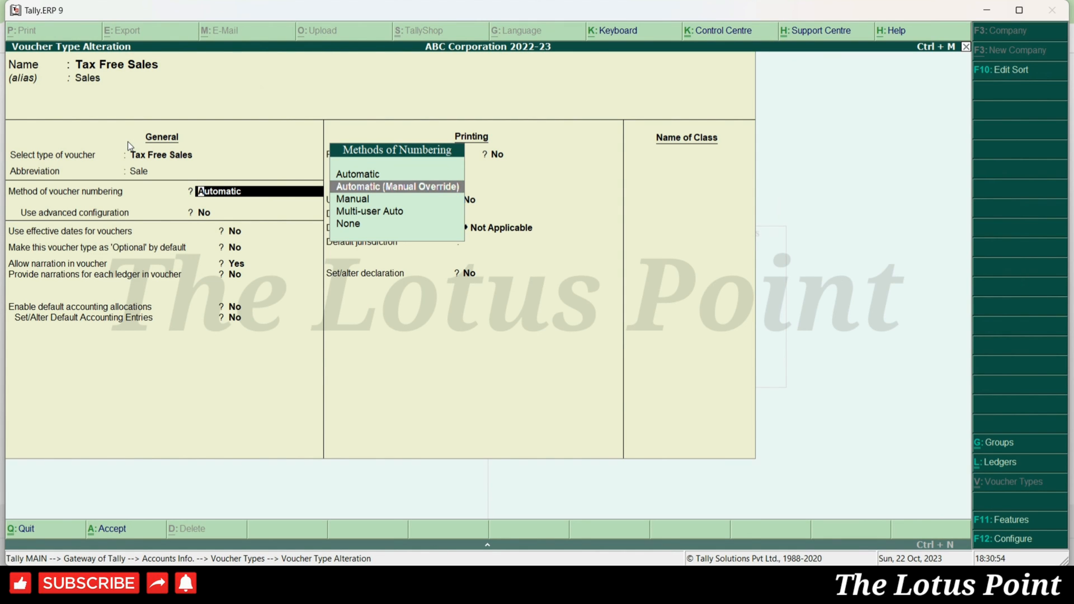
key("Return")
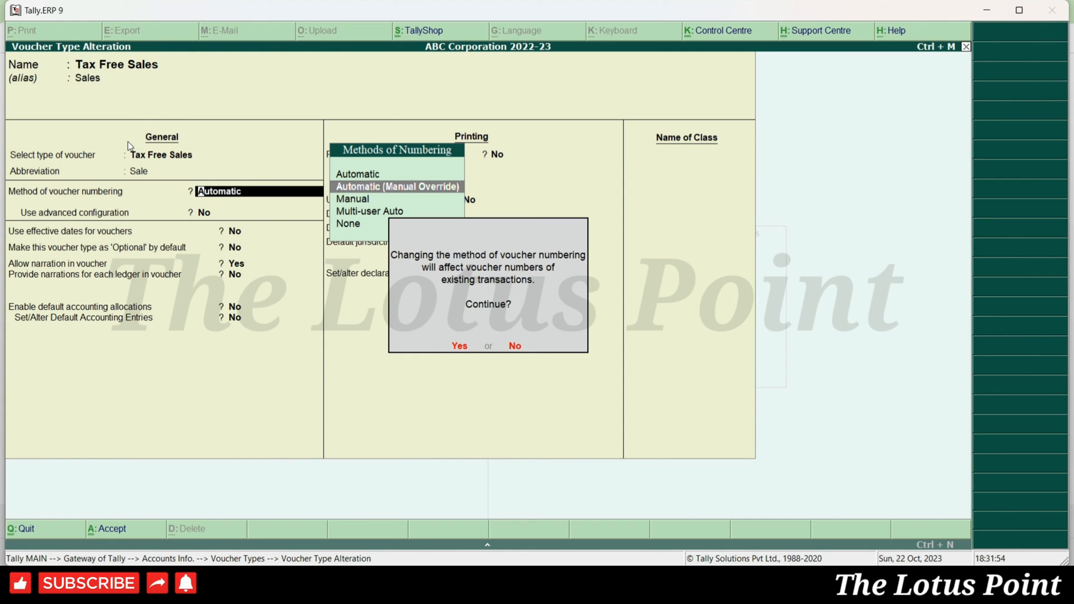
key("Return")
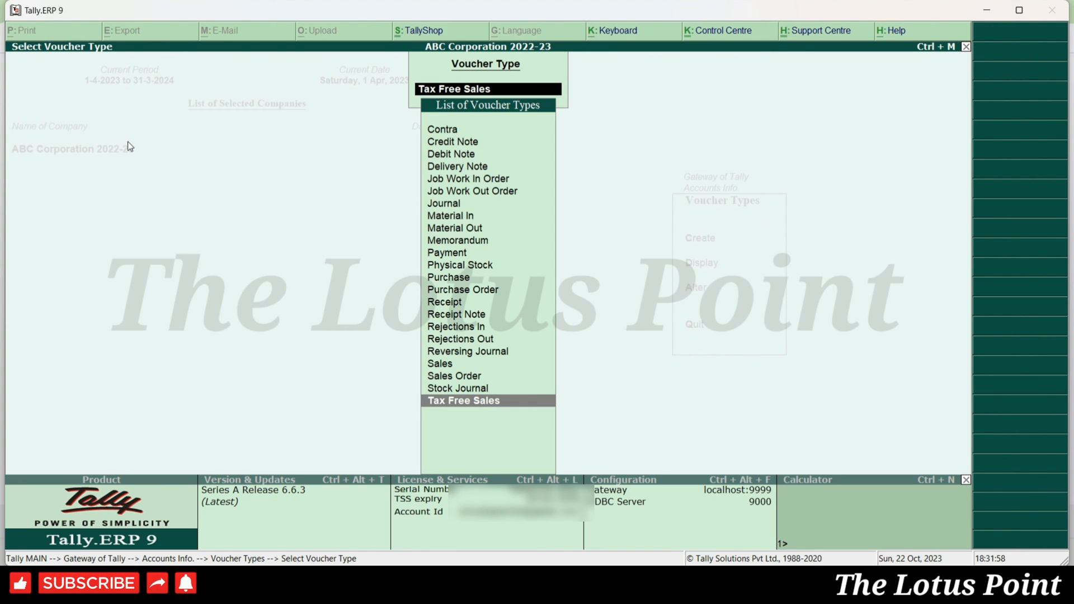
- Save the voucher type and check that a new Tax Free Sales voucher suggests TFS/1/2023-24
key("Return")
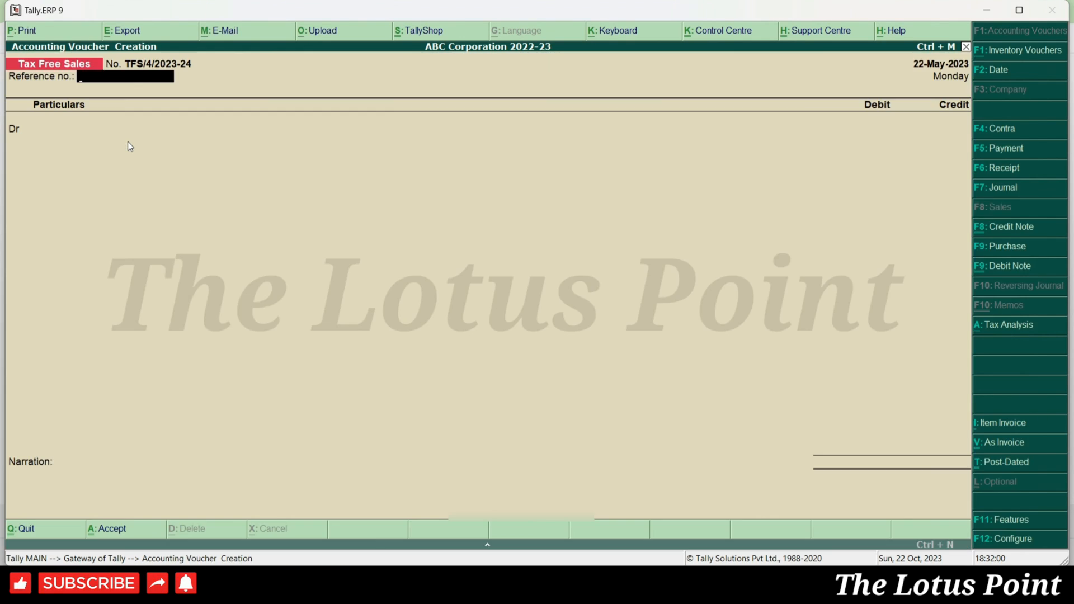
key("Escape")
key("Return")
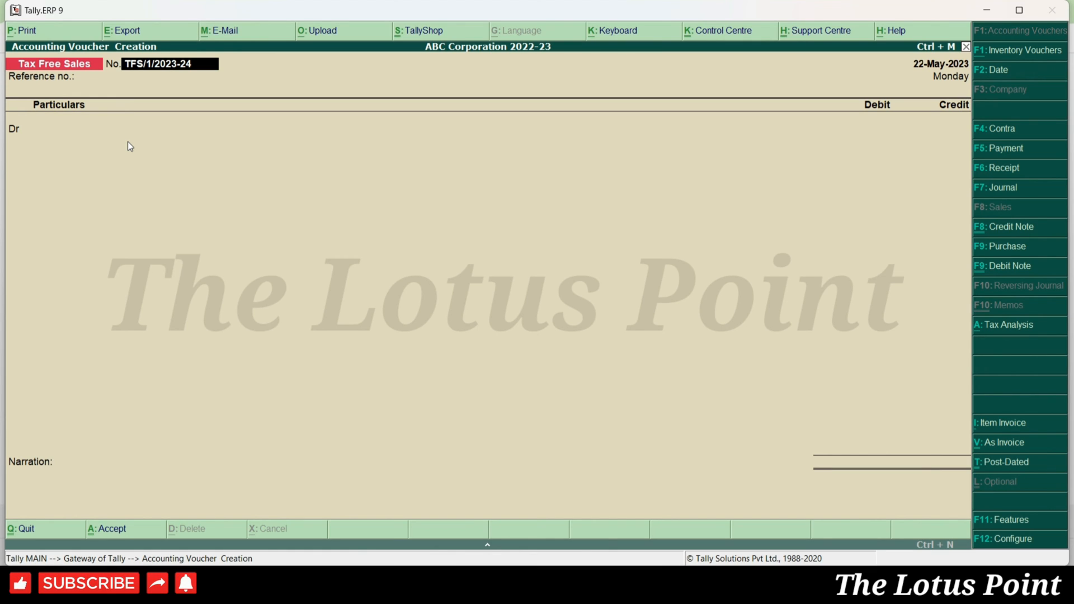
key("Escape")
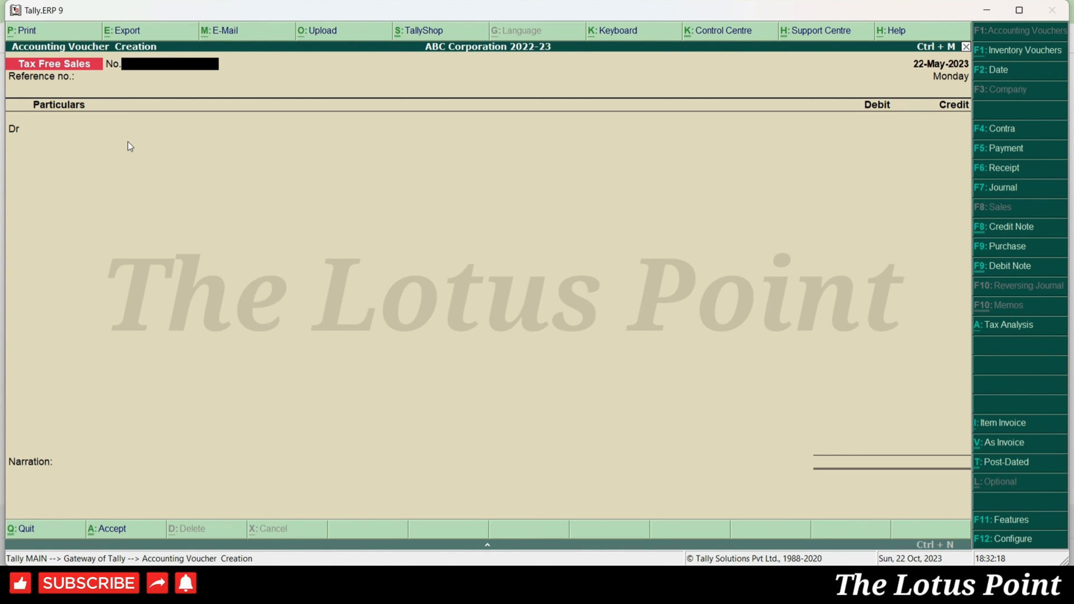
- Show the Sales Register's Tax Free Sales vouchers for May 2023
key("d")
key("a")
key("s")
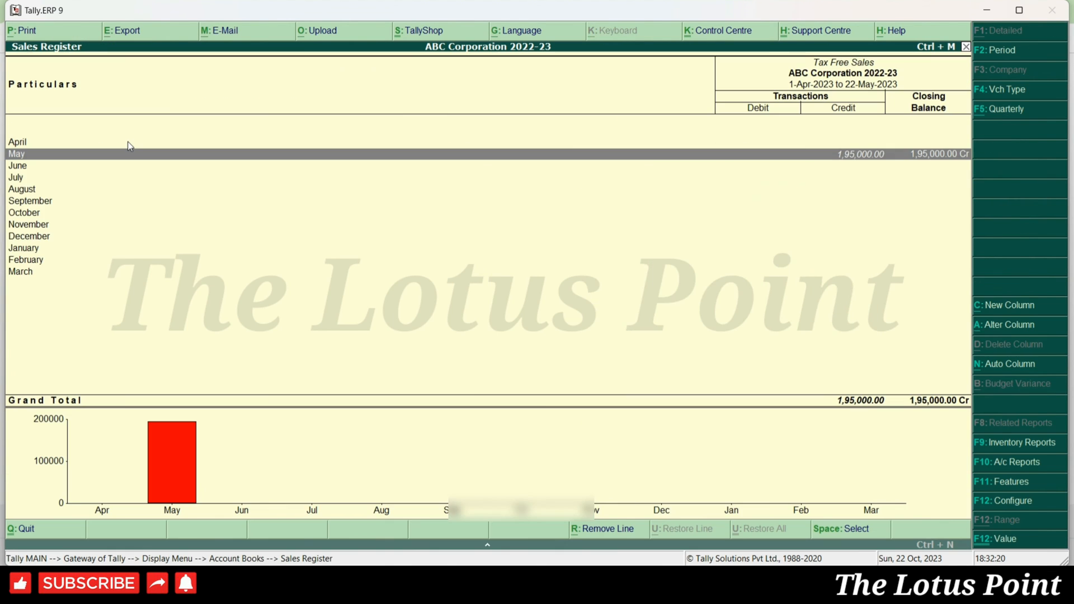
key("Return")
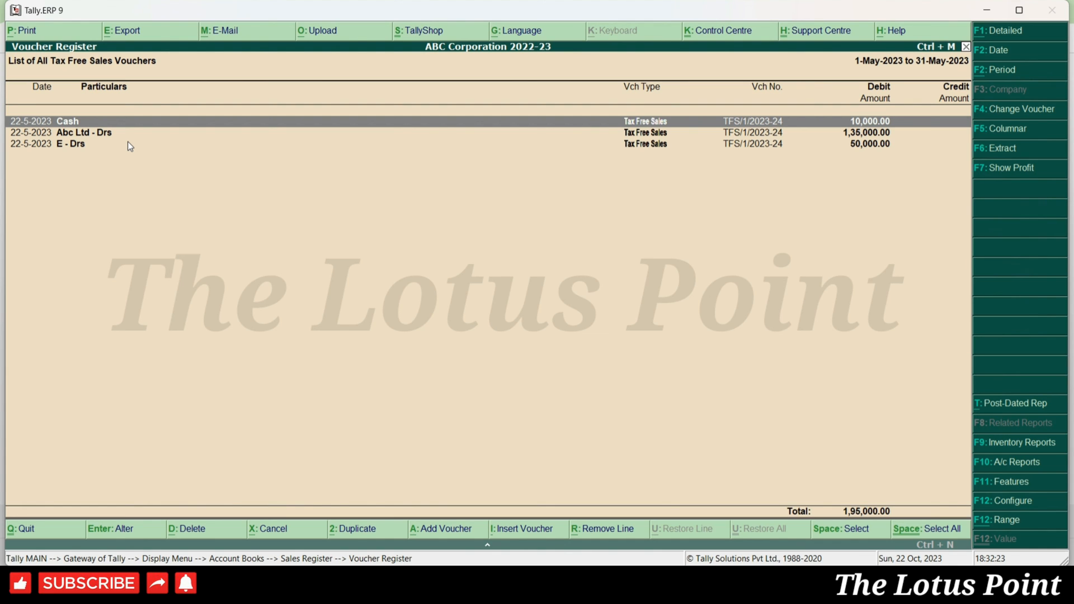
- Inspect the Cash, Abc Ltd - Drs and E - Drs vouchers, all numbered TFS/1/2023-24
key("Return")
key("Escape")
key("Down")
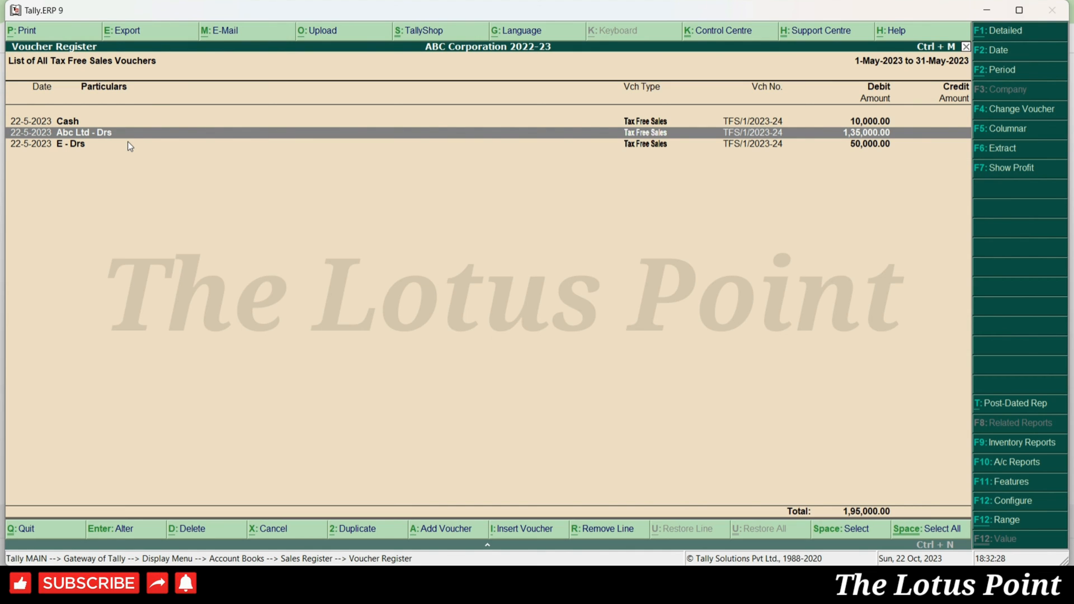
key("Return")
key("Escape")
key("Down")
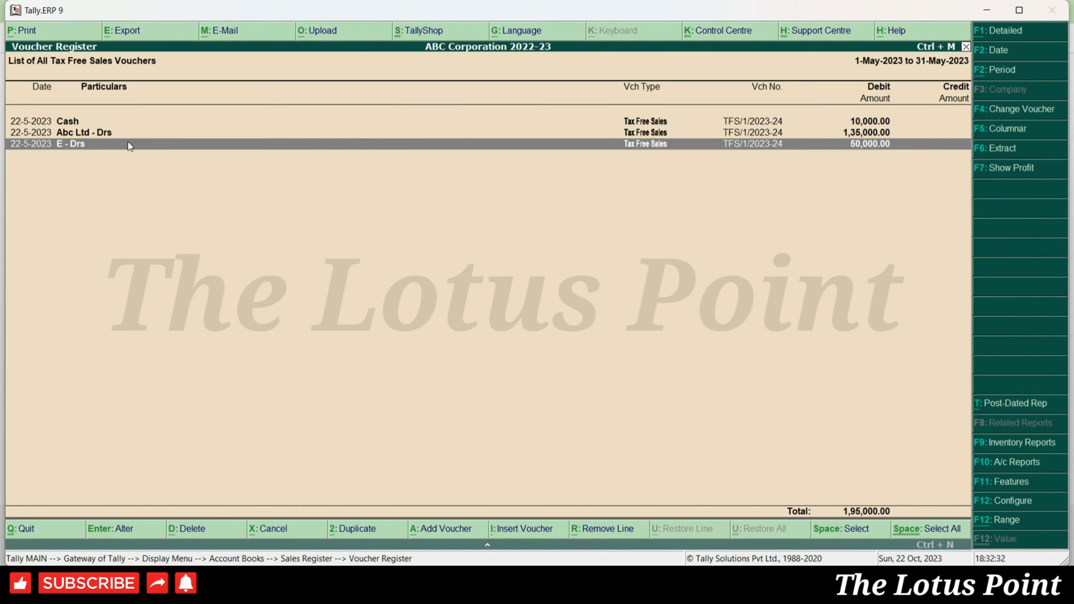
key("Return")
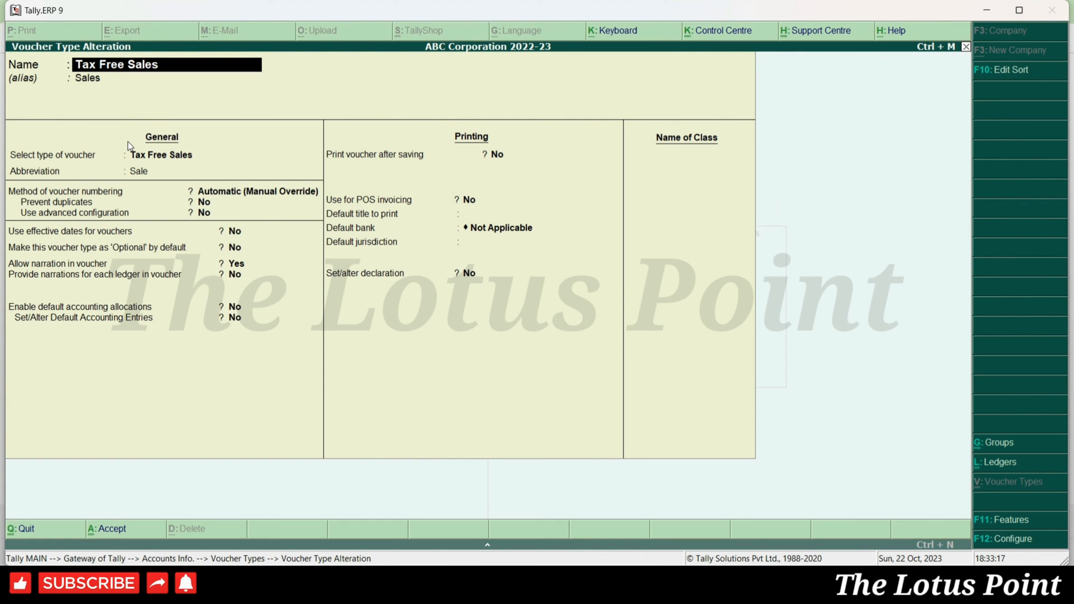
- Keep Tax Free Sales numbering as Automatic (Manual Override), save, and return to the Gateway
key("Return")
key("Return")
key("Return")
key("Return")
key("Return")
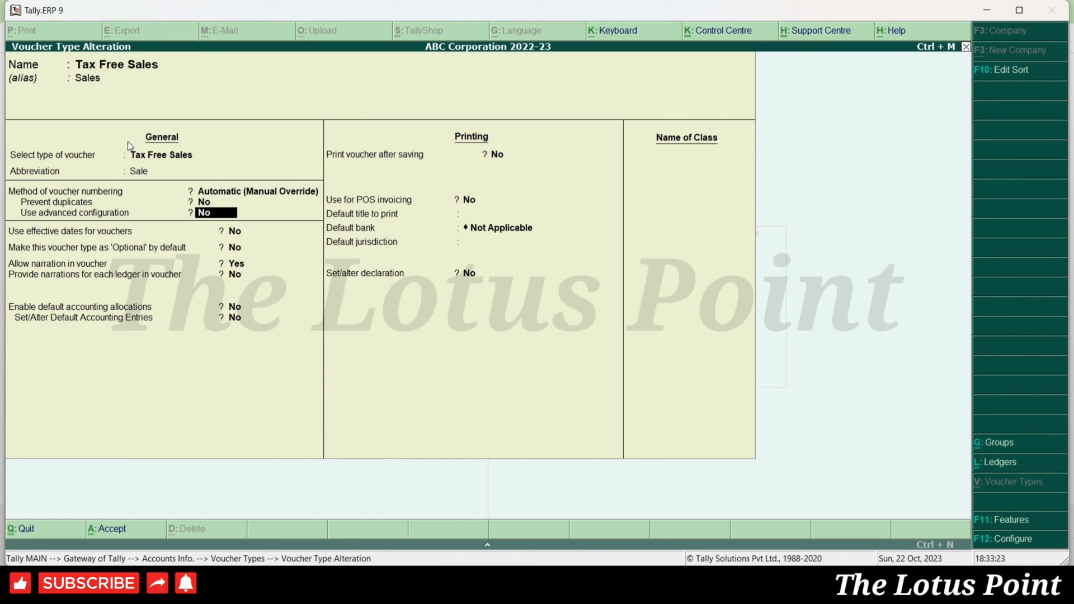
key("BackSpace")
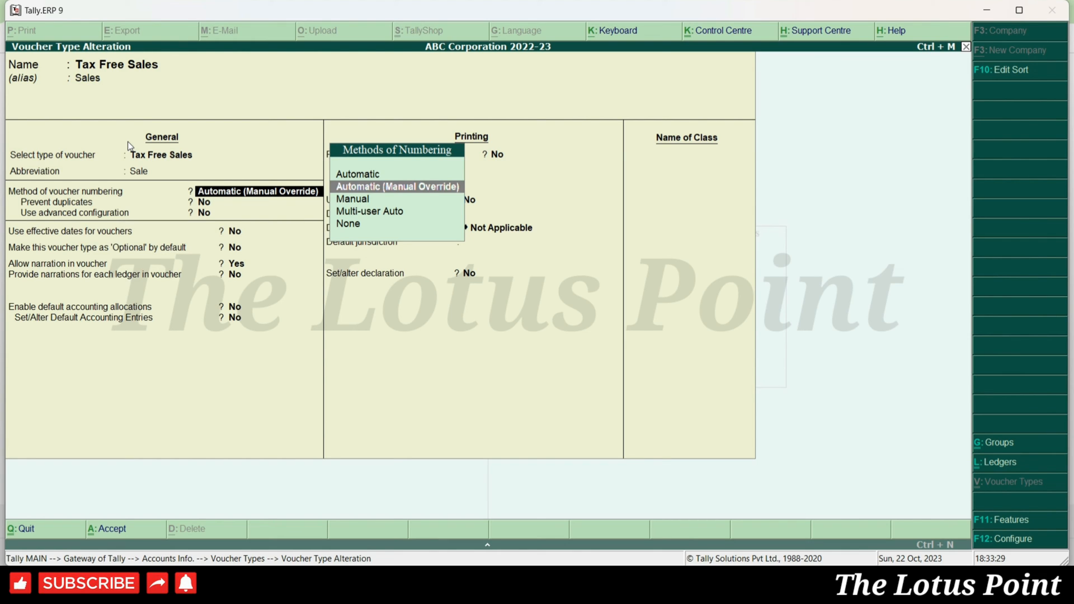
key("Return")
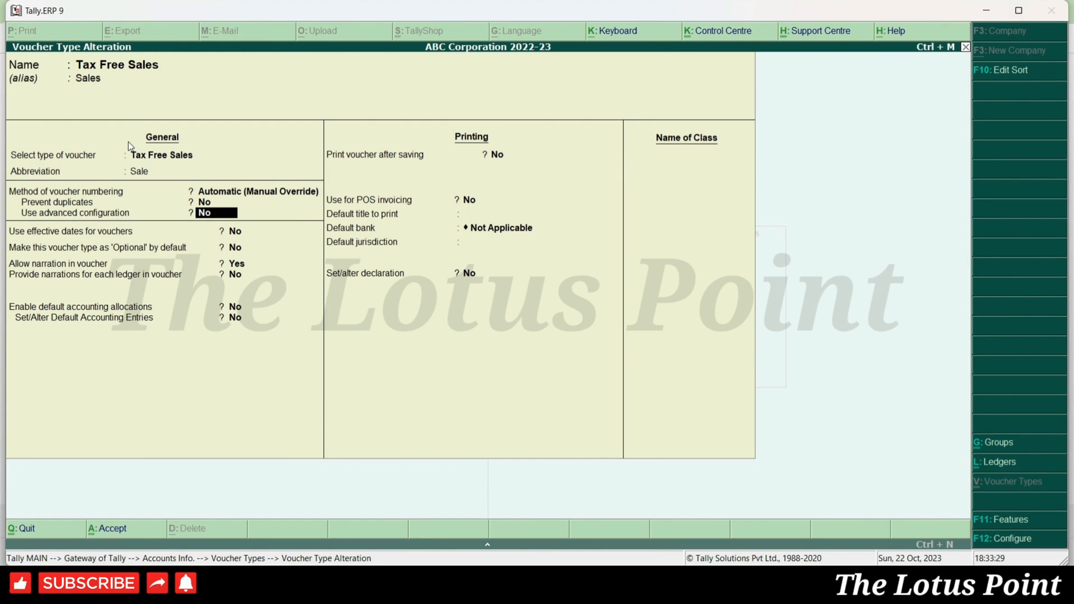
key("ctrl+a")
key("Escape")
key("Escape")
key("Escape")
key("Escape")
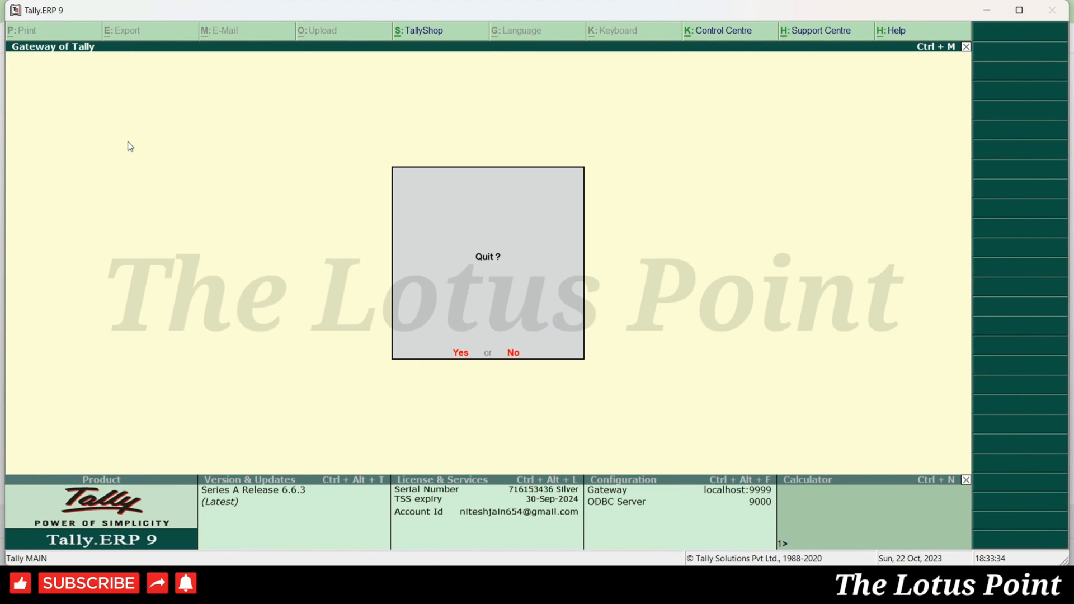
- Filter the Day Book to Tax Free Sales vouchers from 1-Apr-2023 to 22-May-2023
key("n")
key("d")
key("F4")
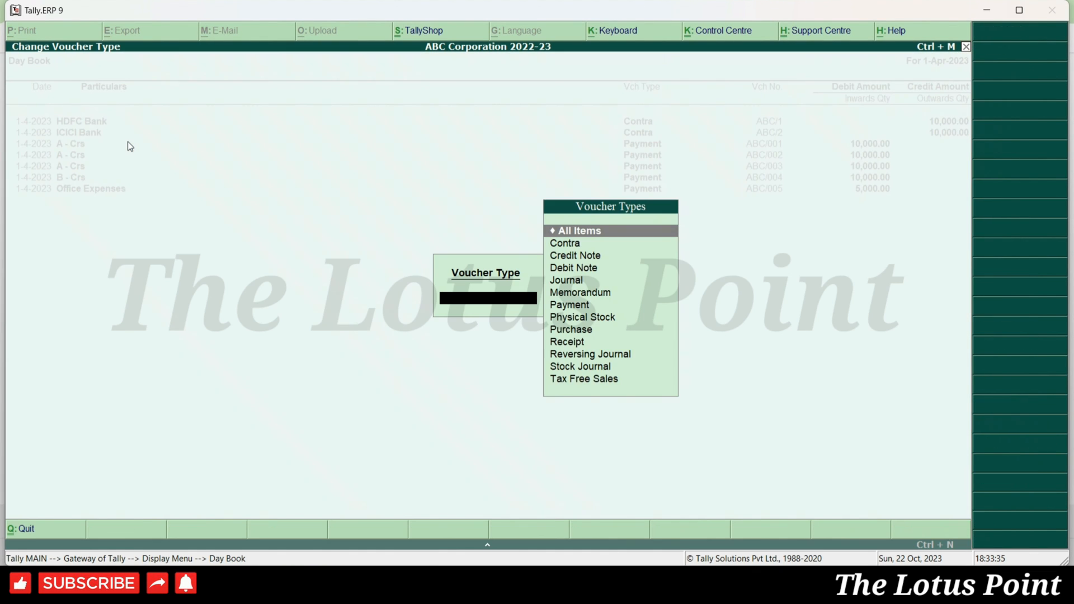
type("Sales")
key("Down")
key("Return")
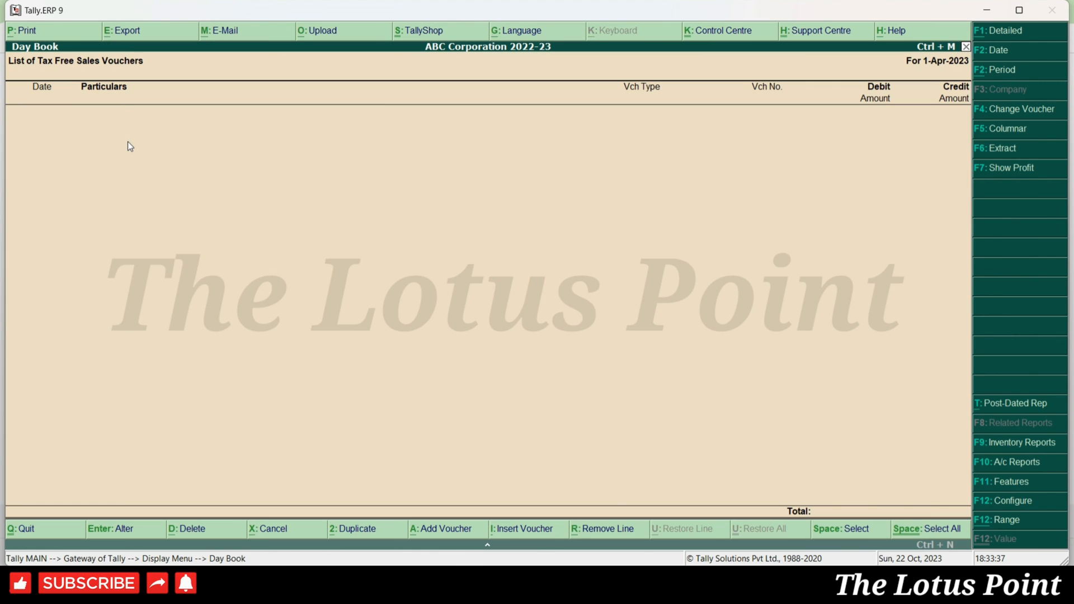
key("alt+F2")
key("Return")
key("Return")
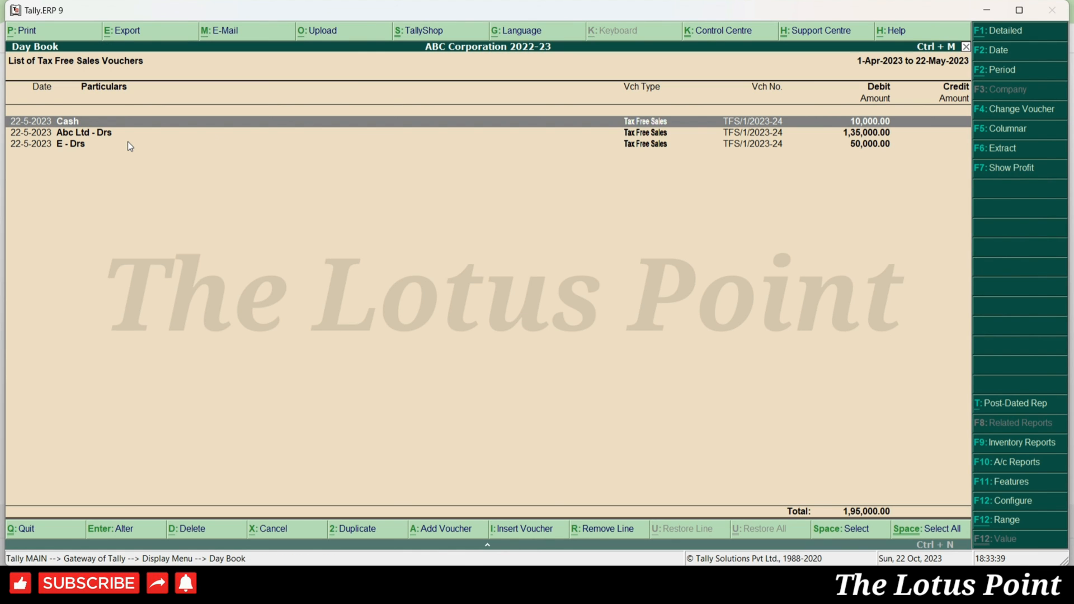
- Select and delete all three Tax Free Sales vouchers
key("ctrl+space")
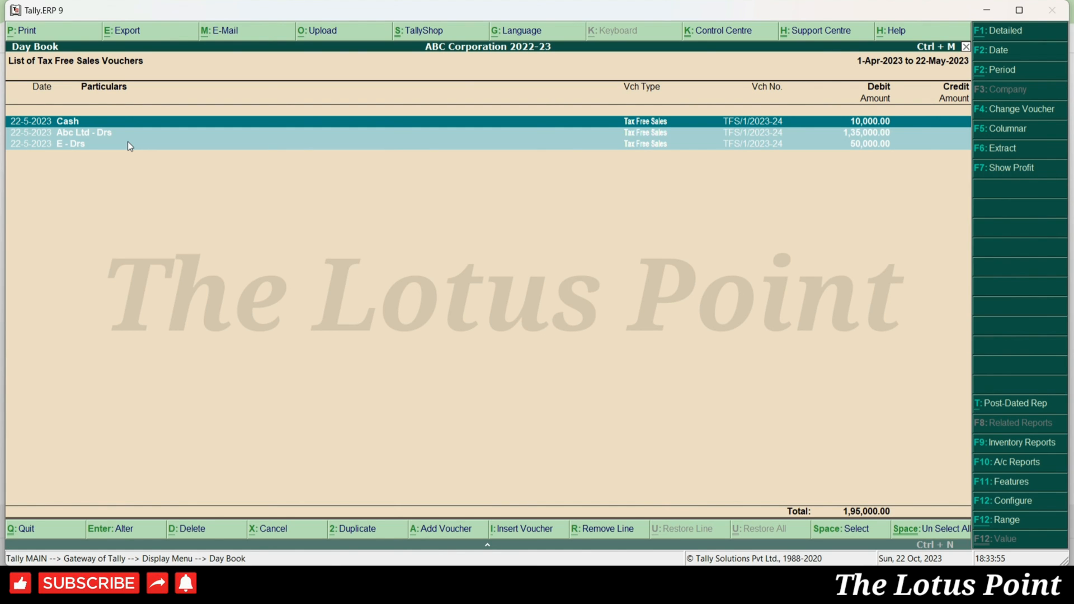
key("alt+d")
key("y")
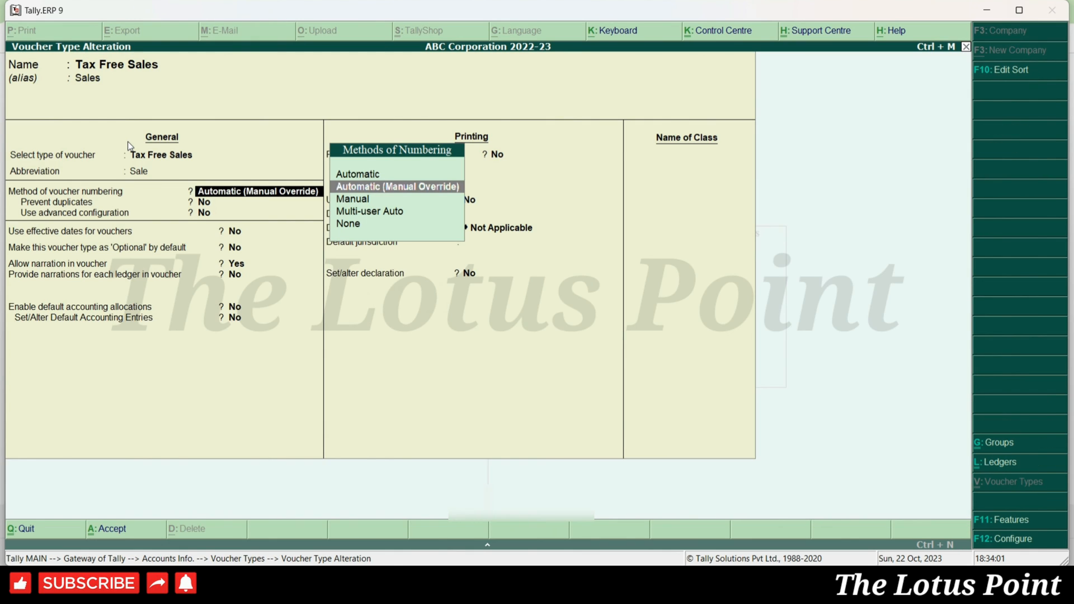
- Reopen the Tax Free Sales voucher type and set Prevent duplicates to Yes
key("Escape")
key("y")
key("Return")
key("Return")
key("Return")
key("Return")
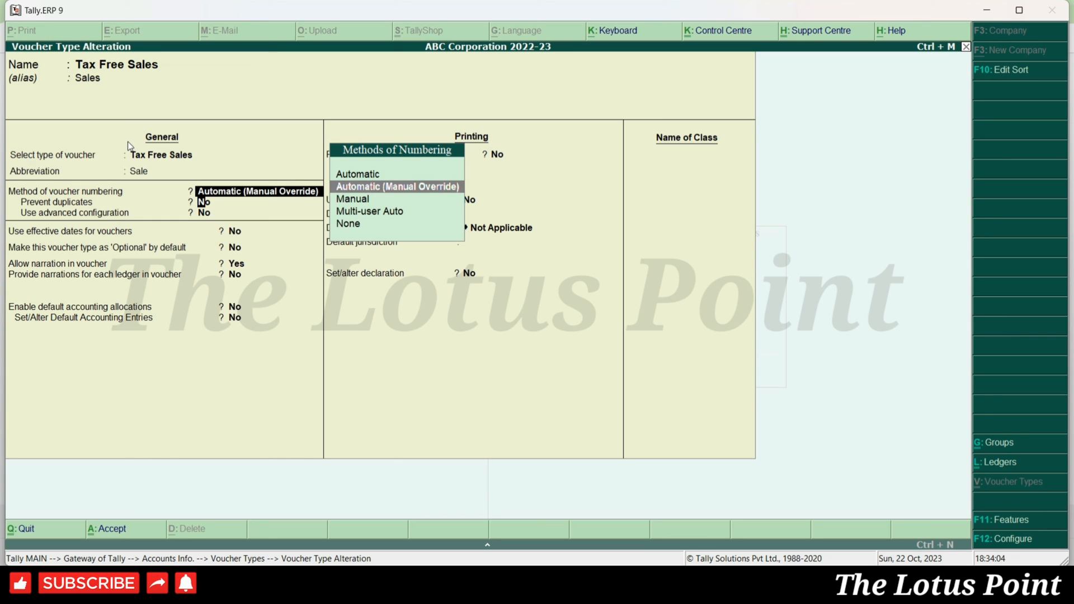
key("Return")
key("y")
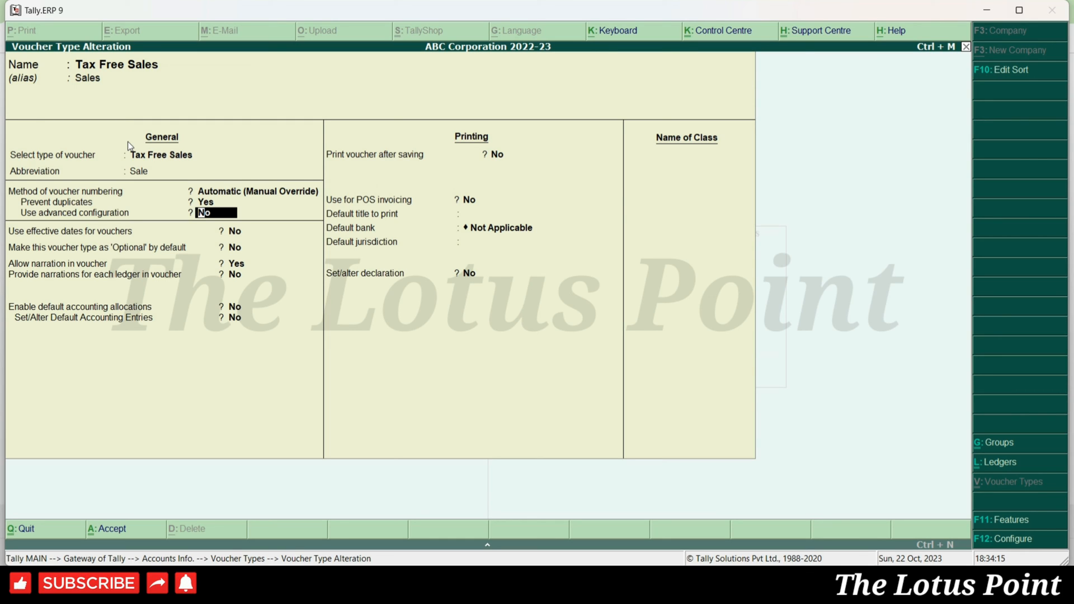
- Enable advanced numbering and confirm starting number 1, prefix TFS/, suffix /2023-24
type("y")
key("Return")
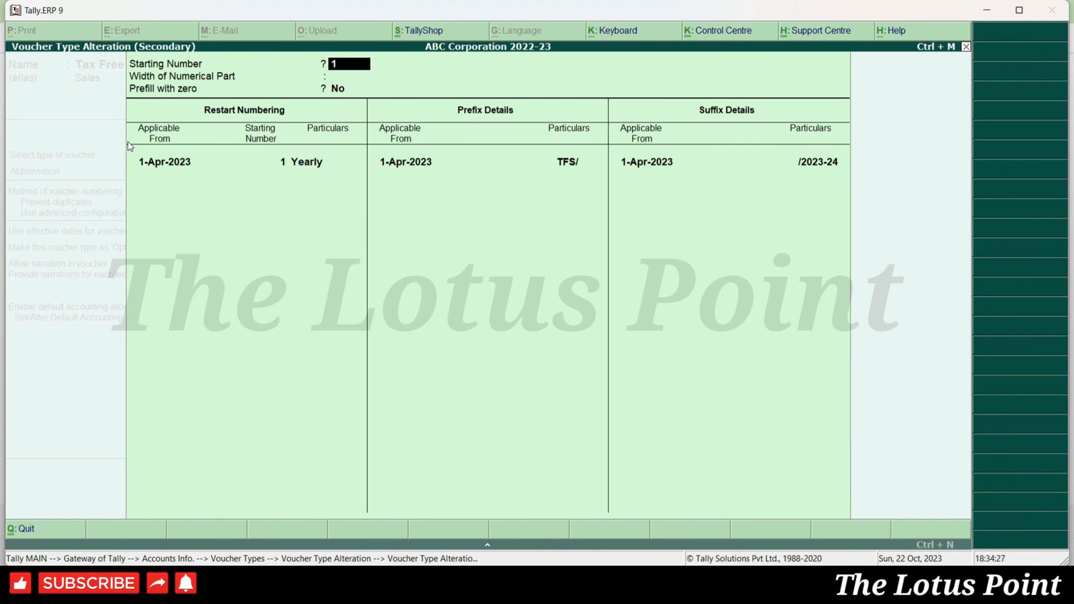
key("Return")
key("Return")
key("Return")
key("Return")
key("Return")
key("Return")
key("Return")
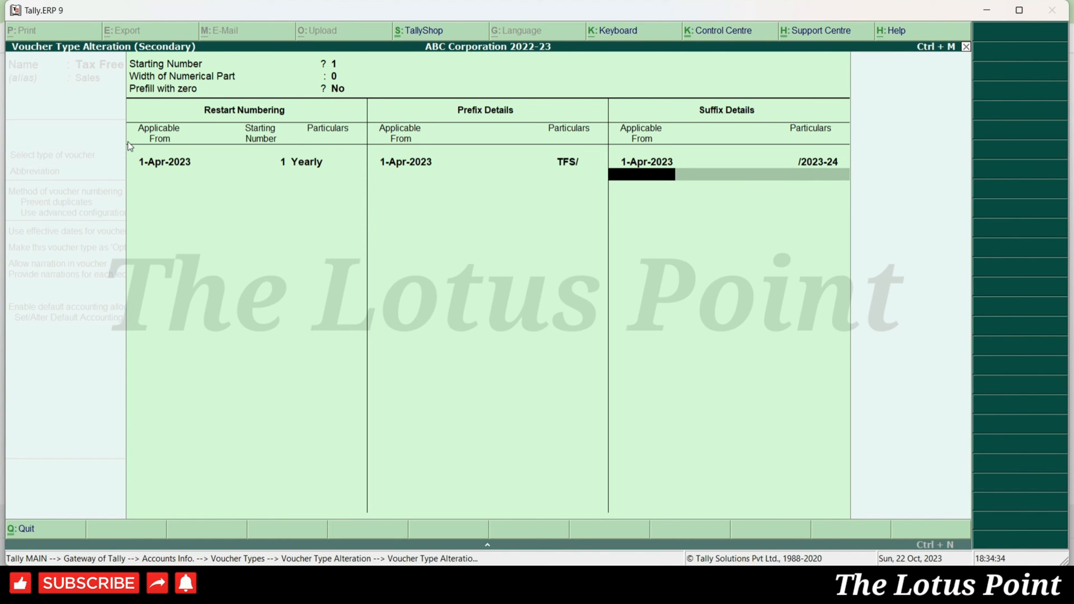
key("Return")
key("ctrl+a")
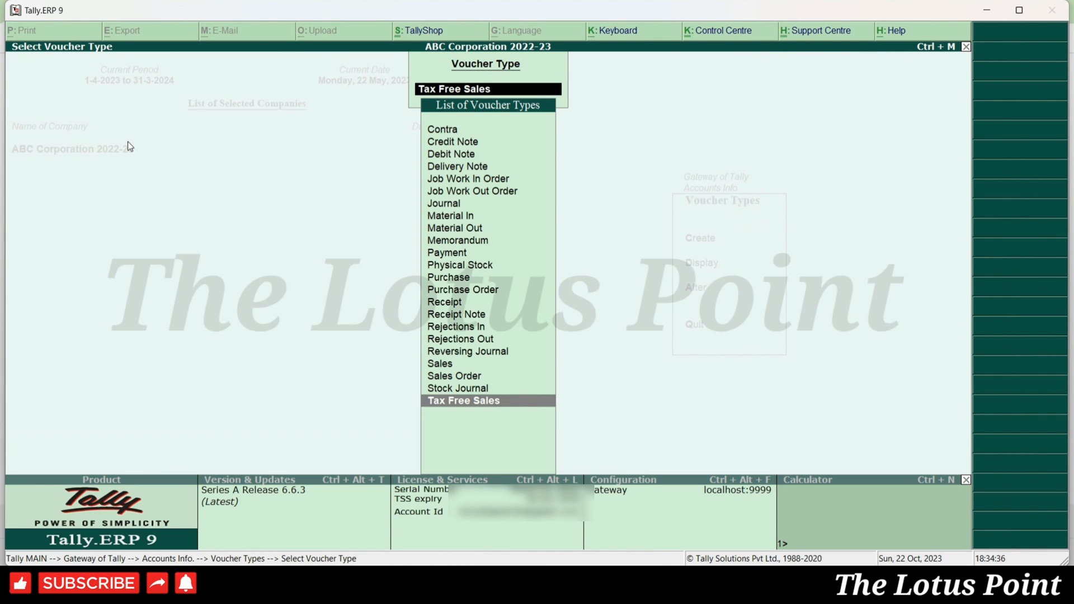
key("Return")
key("Escape")
key("n")
key("Escape")
key("y")
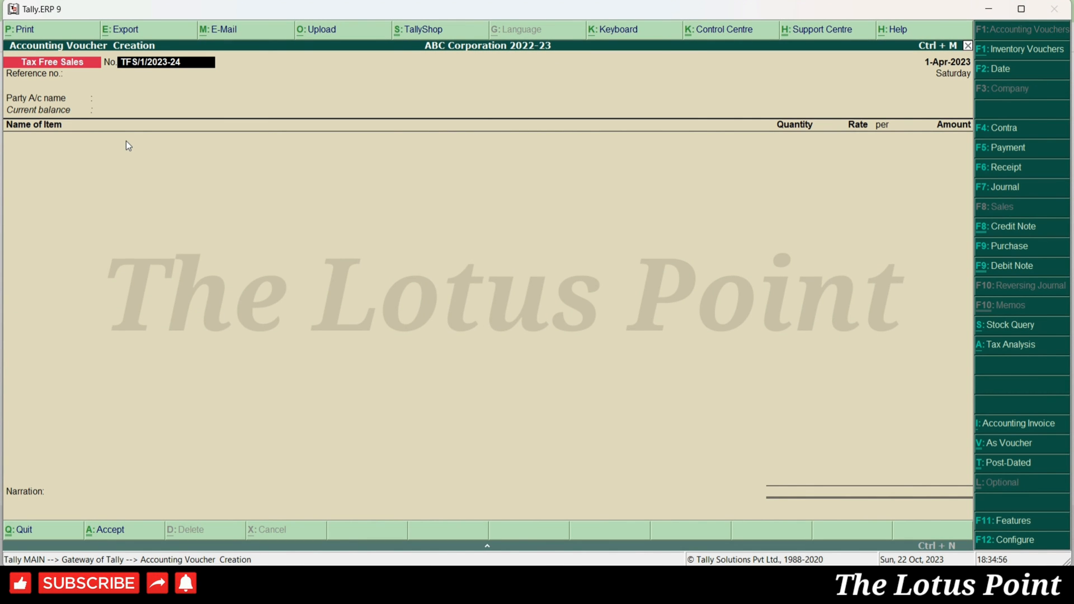
key("Return")
key("Return")
key("BackSpace")
key("BackSpace")
key("Return")
key("Return")
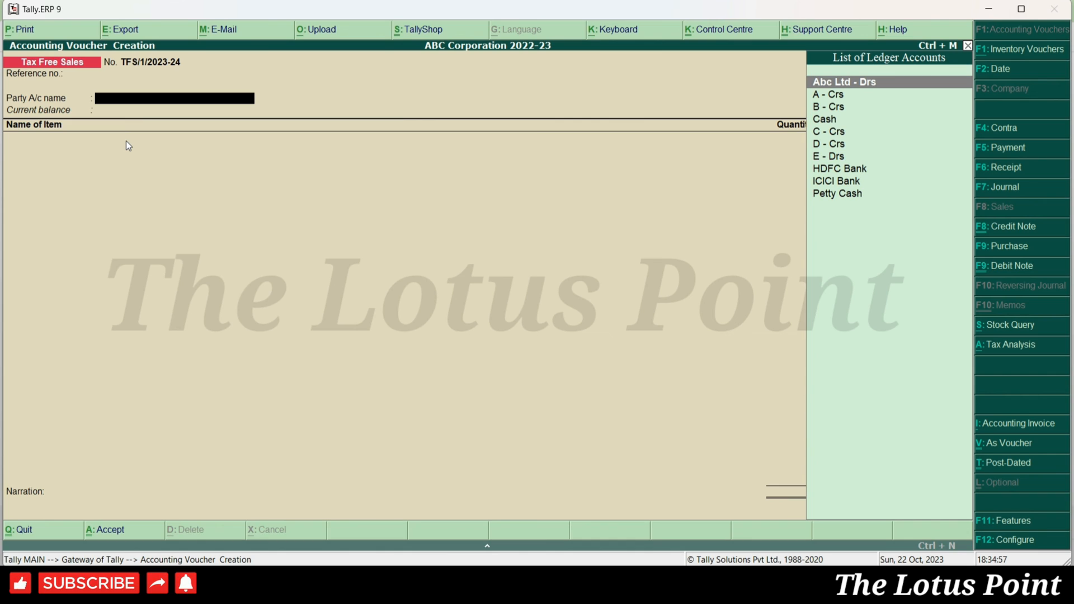
key("Down")
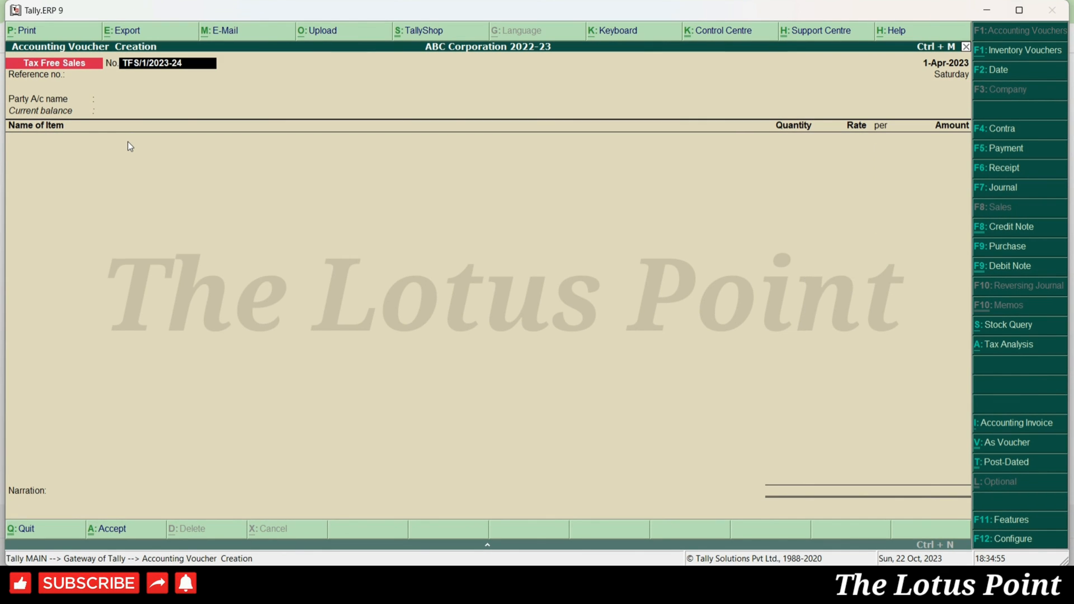
key("Return")
key("Return")
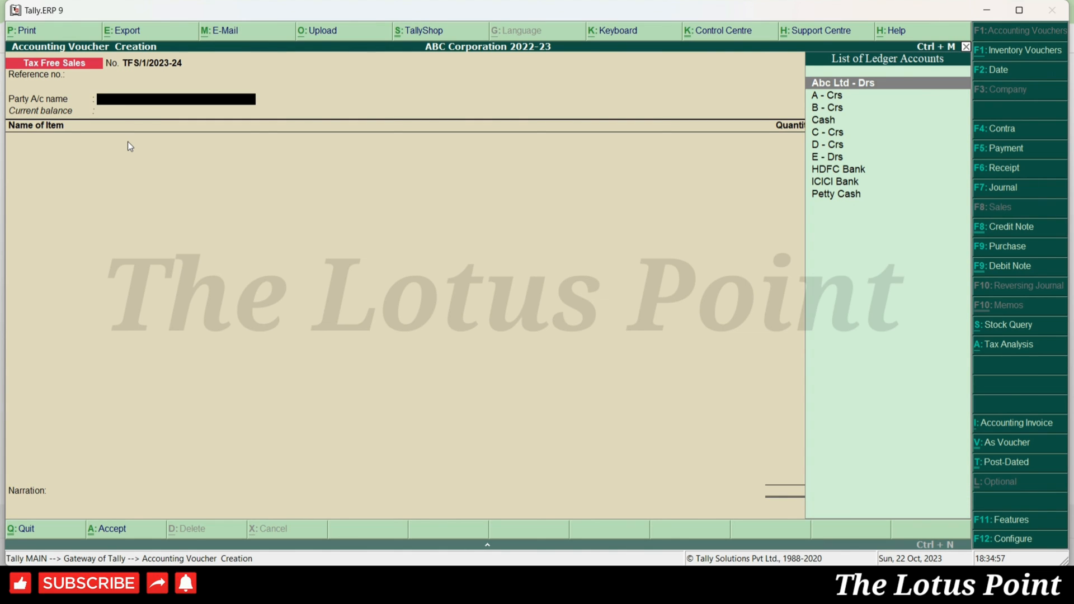
key("Down")
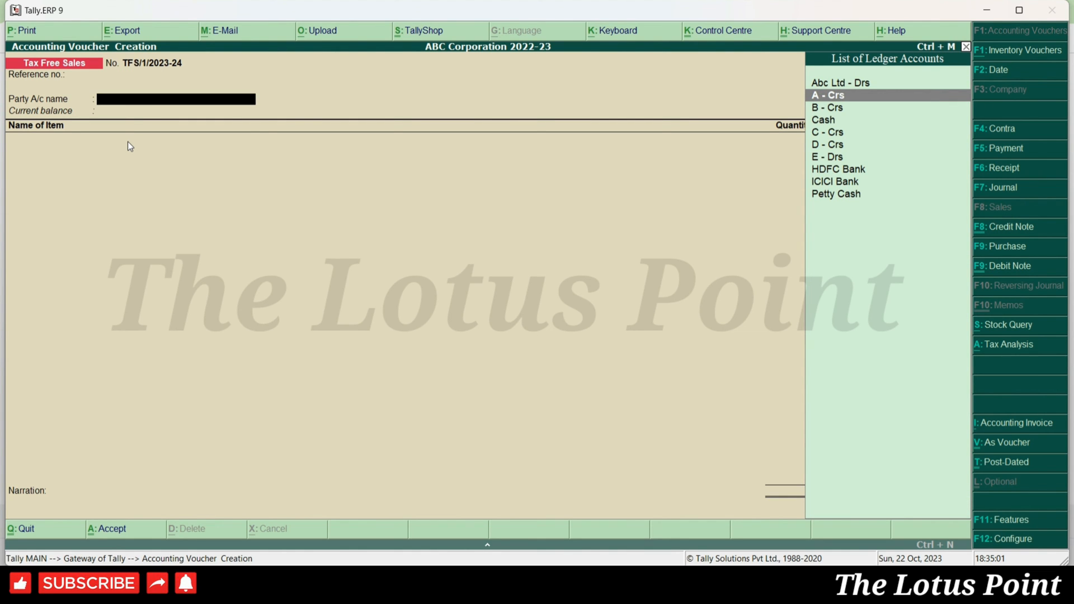
key("Up")
key("Return")
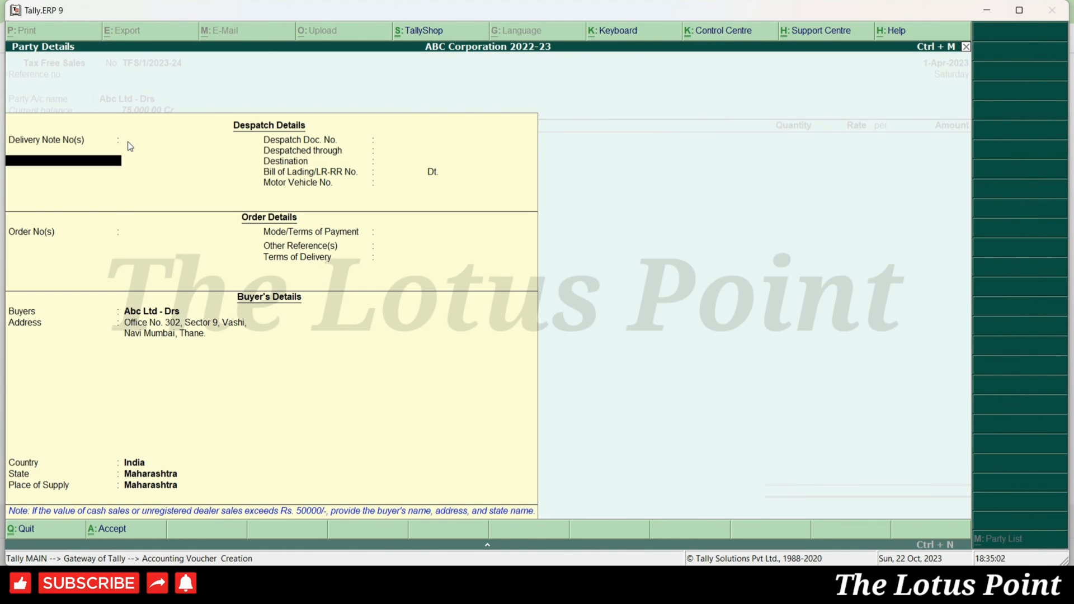
key("ctrl+a")
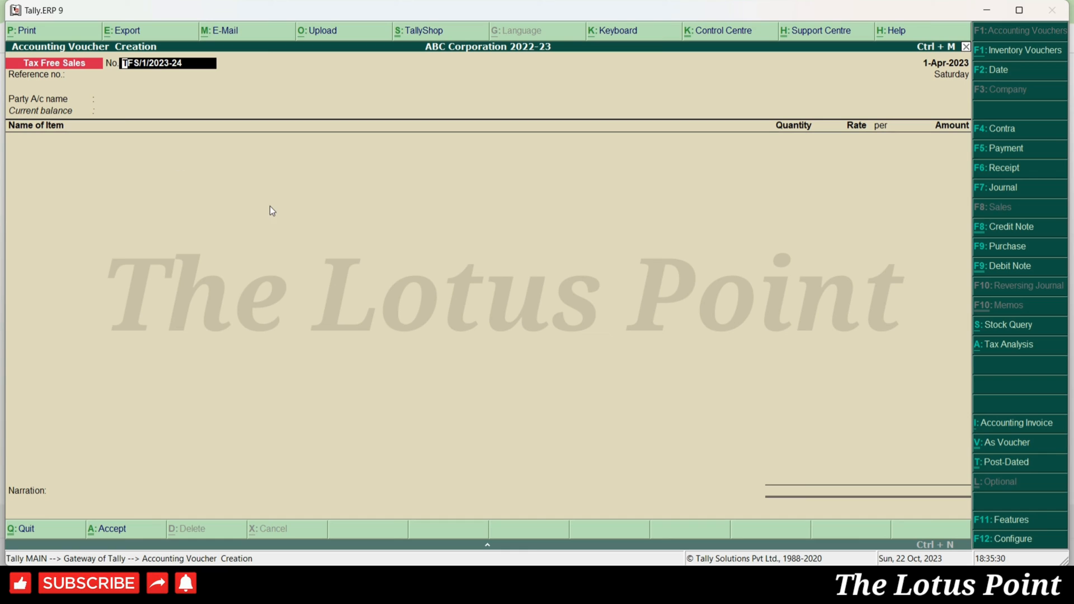
- Toggle the Tax Free Sales voucher to Accounting Invoice mode with the I: Accounting Invoice button
left_click(1040, 428)
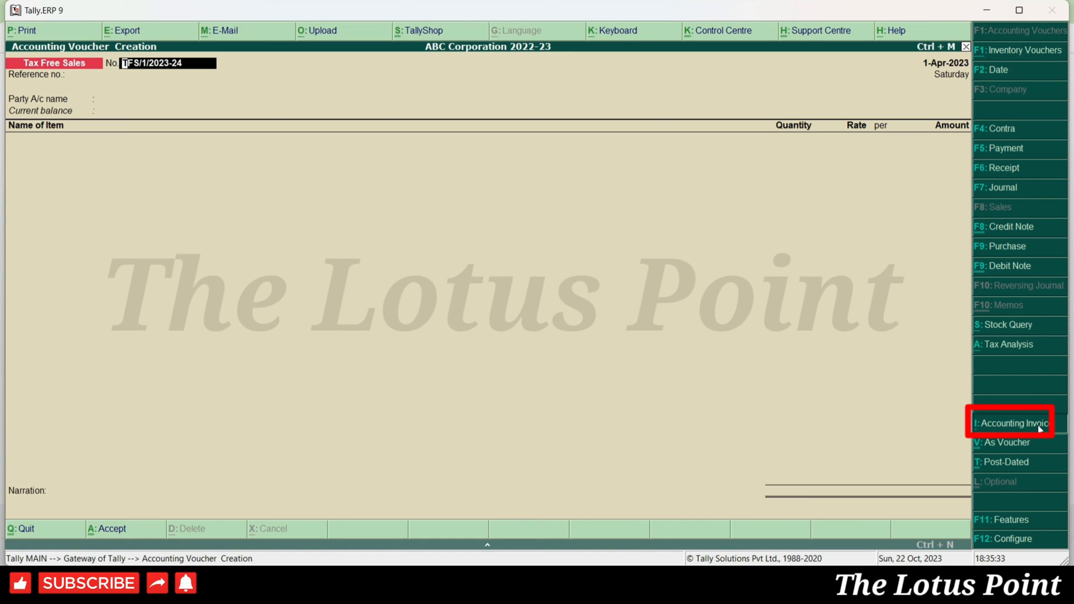
left_click(1039, 425)
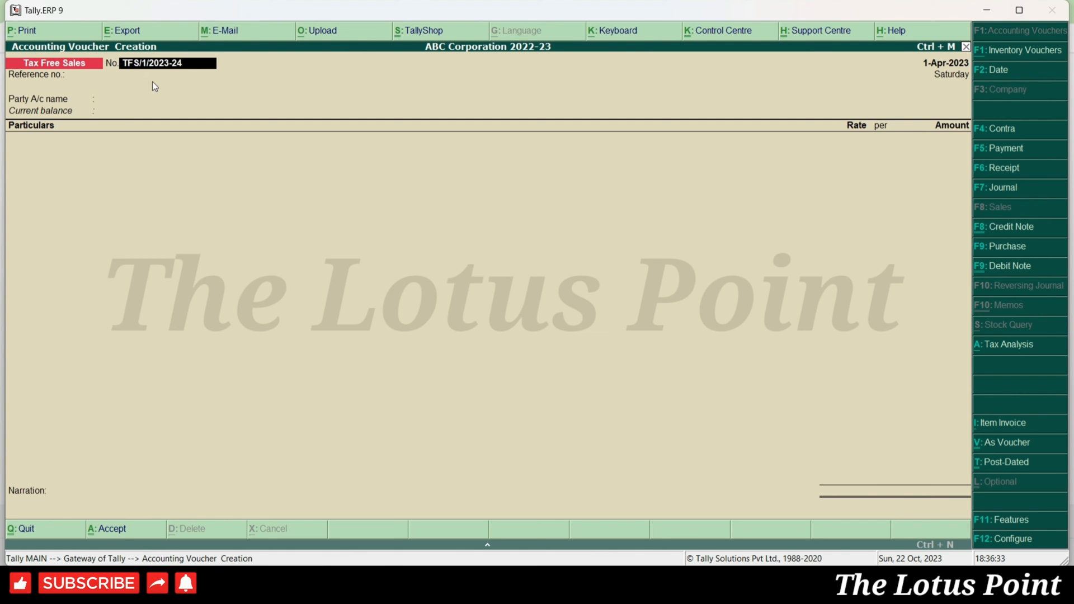
- Record a Tax Free Sales voucher for Abc Ltd - Drs crediting Sales A/c 40,000
key("Return")
key("Return")
type("Ab")
key("Return")
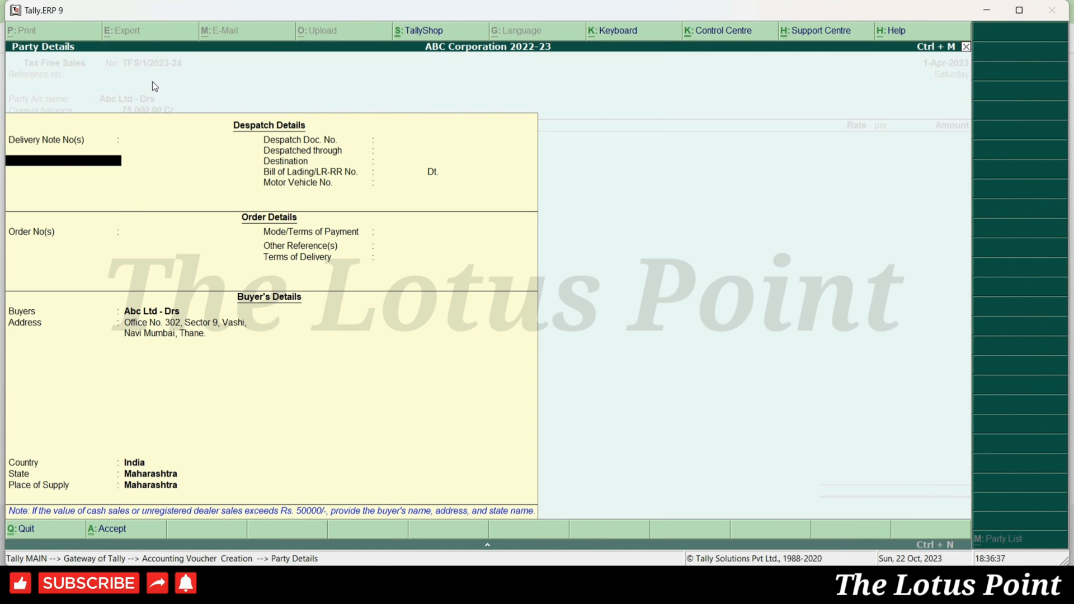
key("ctrl+a")
type("Sales")
key("Return")
key("Return")
type("40,000")
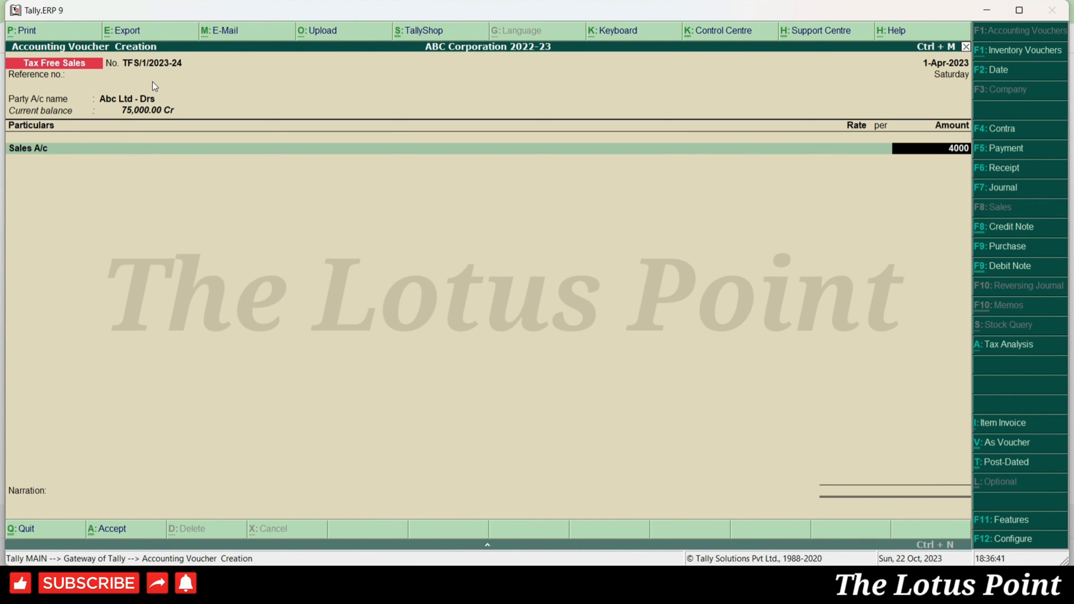
key("Return")
key("Return")
key("Return")
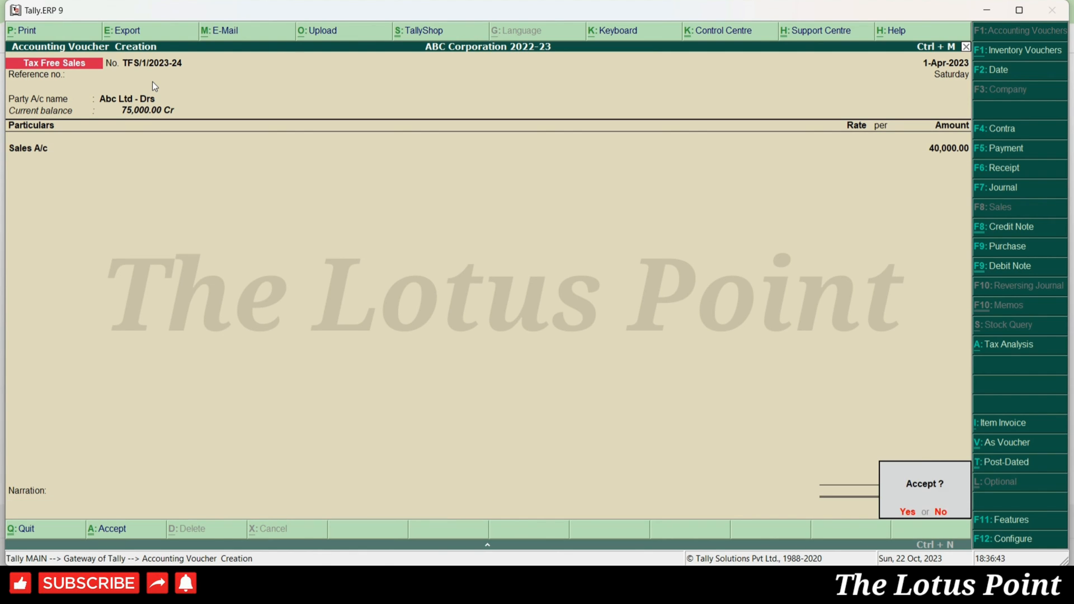
key("Return")
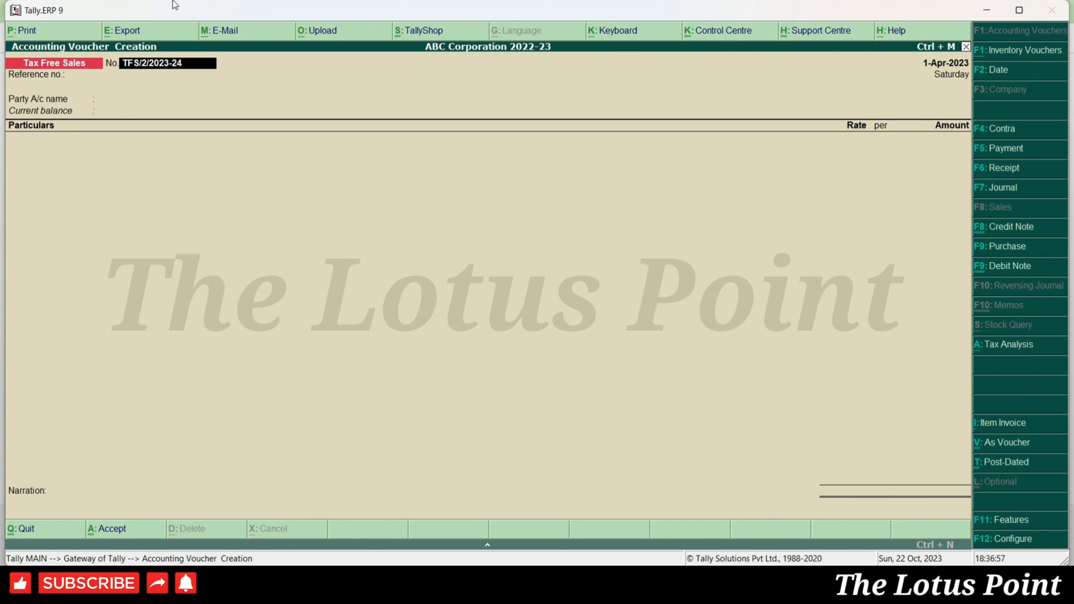
- Record voucher number 5 for E - Drs crediting Sales A/c 10,000
key("BackSpace")
type("5")
key("Return")
type("E")
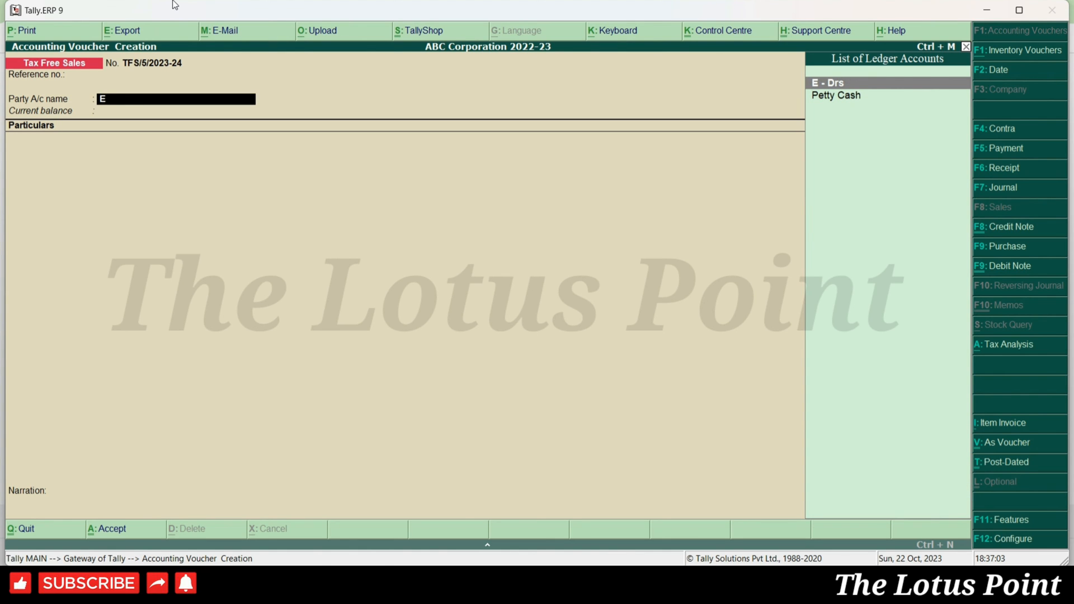
key("Return")
key("ctrl+a")
type("Sales")
key("Return")
key("Return")
type("10000")
key("Return")
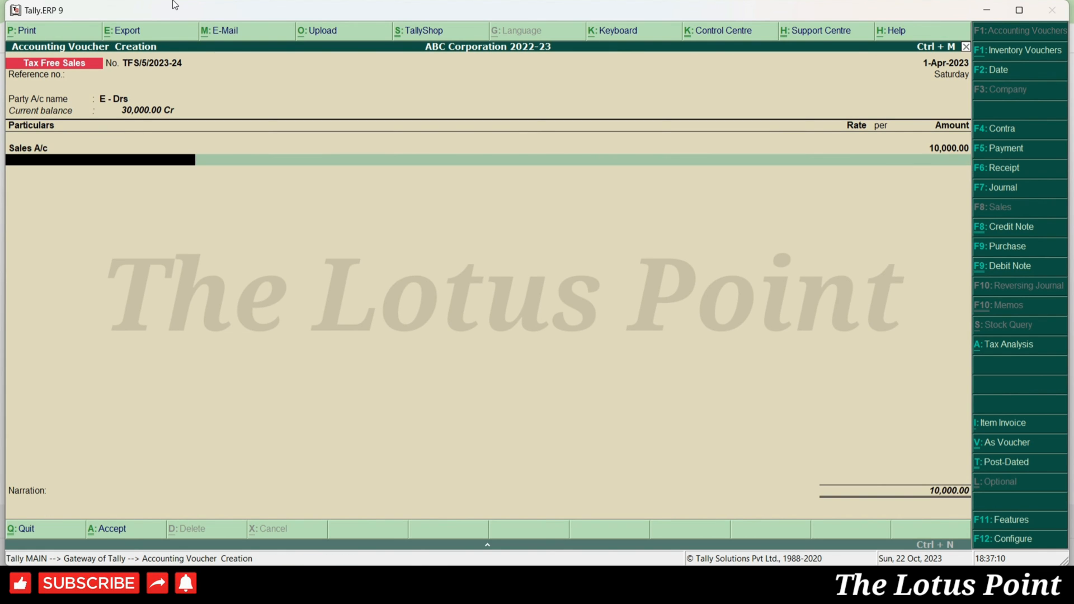
key("ctrl+a")
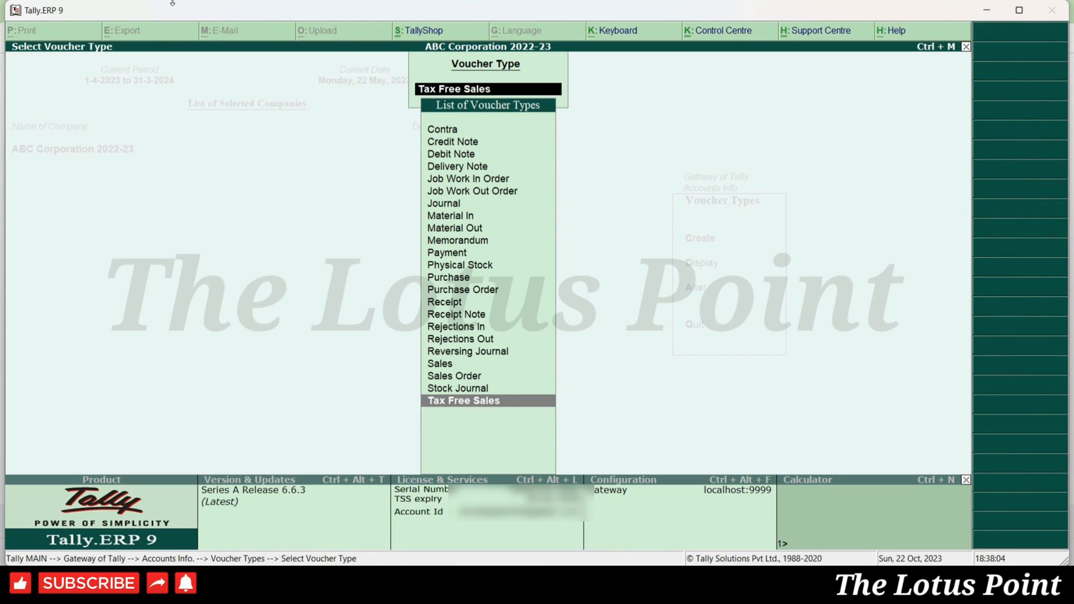
- Switch Tax Free Sales numbering to plain Automatic and turn on advanced configuration
key("Return")
key("Return")
key("Return")
key("Return")
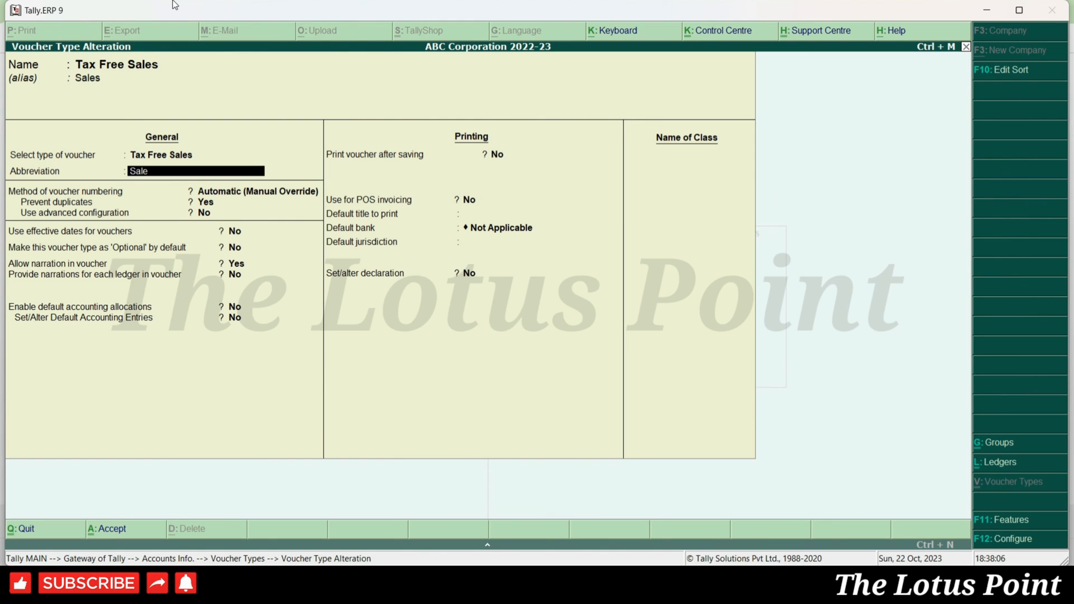
key("Up")
key("Return")
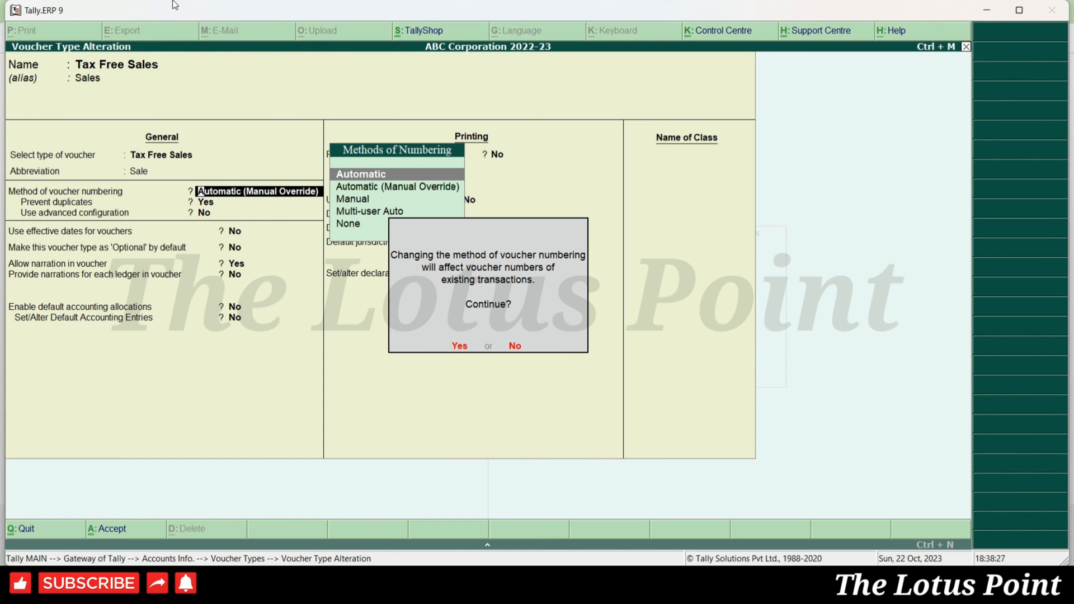
key("Return")
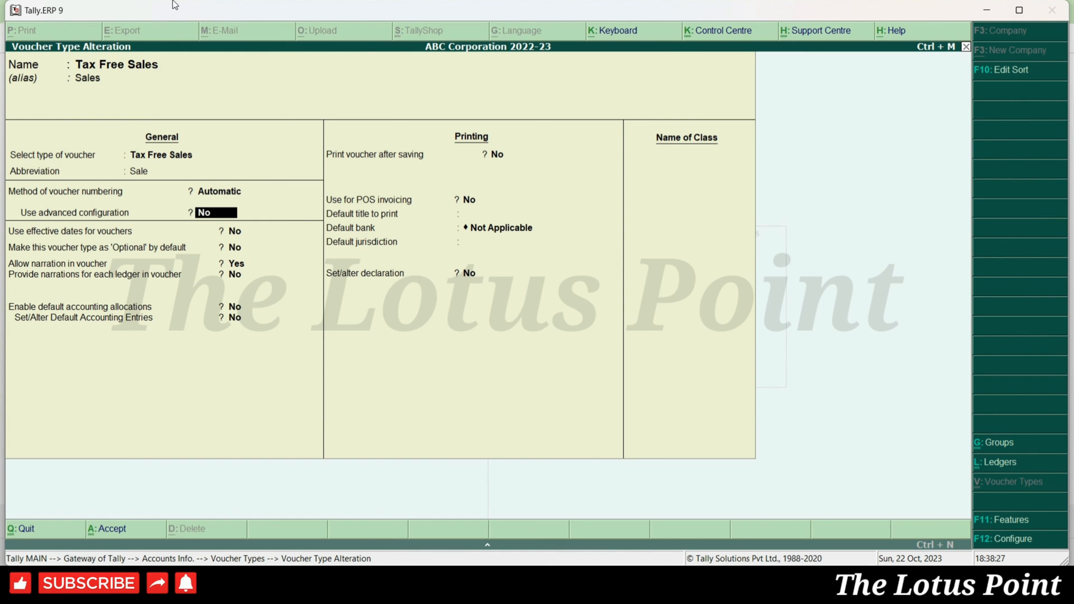
key("y")
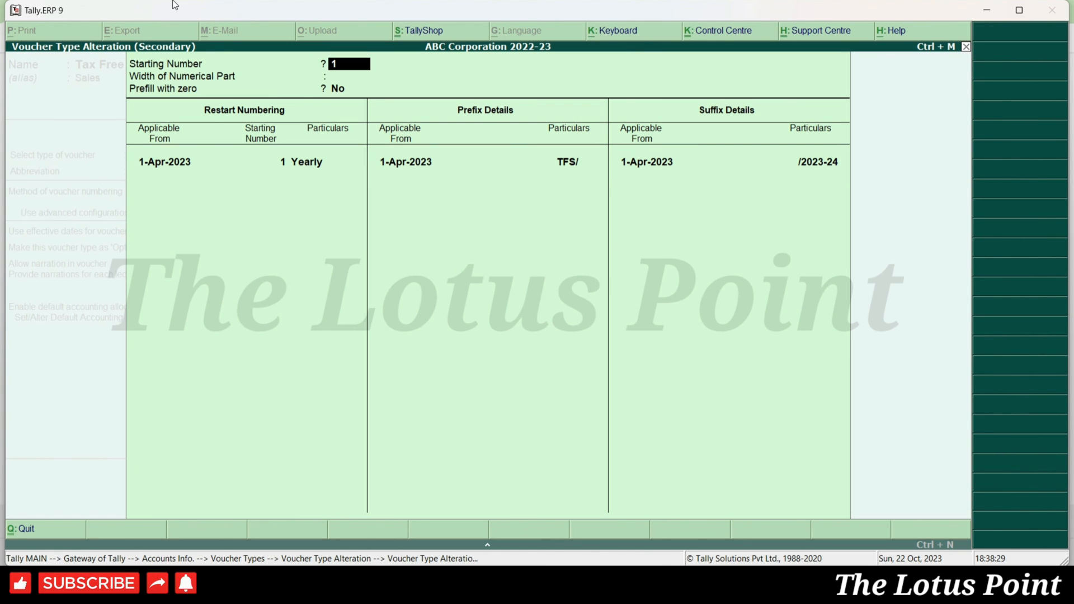
key("Escape")
key("Escape")
key("Escape")
key("Escape")
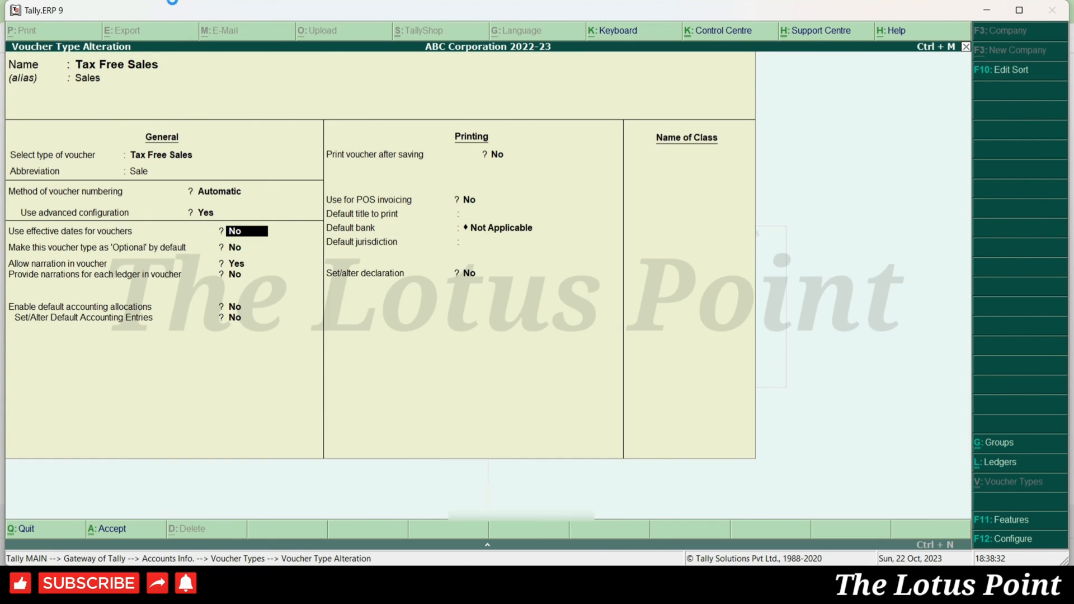
- Open the Sales Register's Tax Free Sales vouchers for April 2023
key("n")
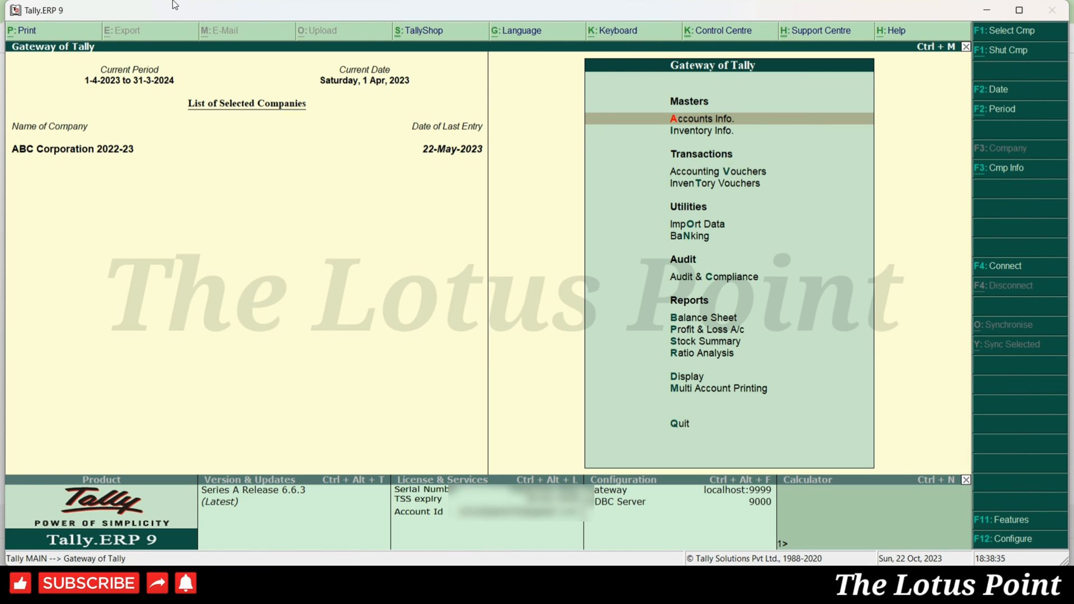
key("d")
key("a")
key("s")
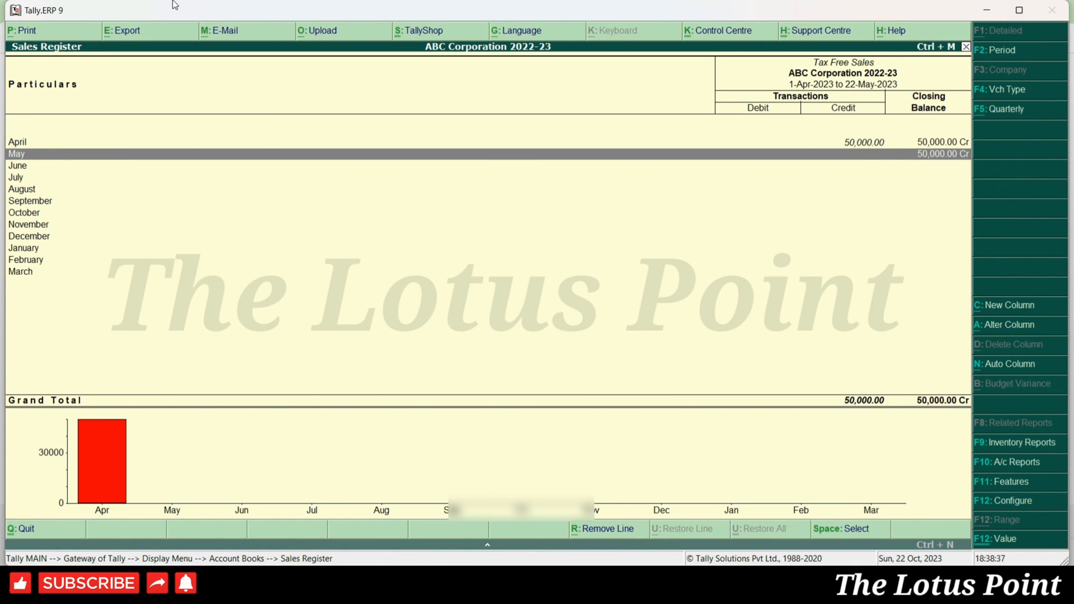
key("Up")
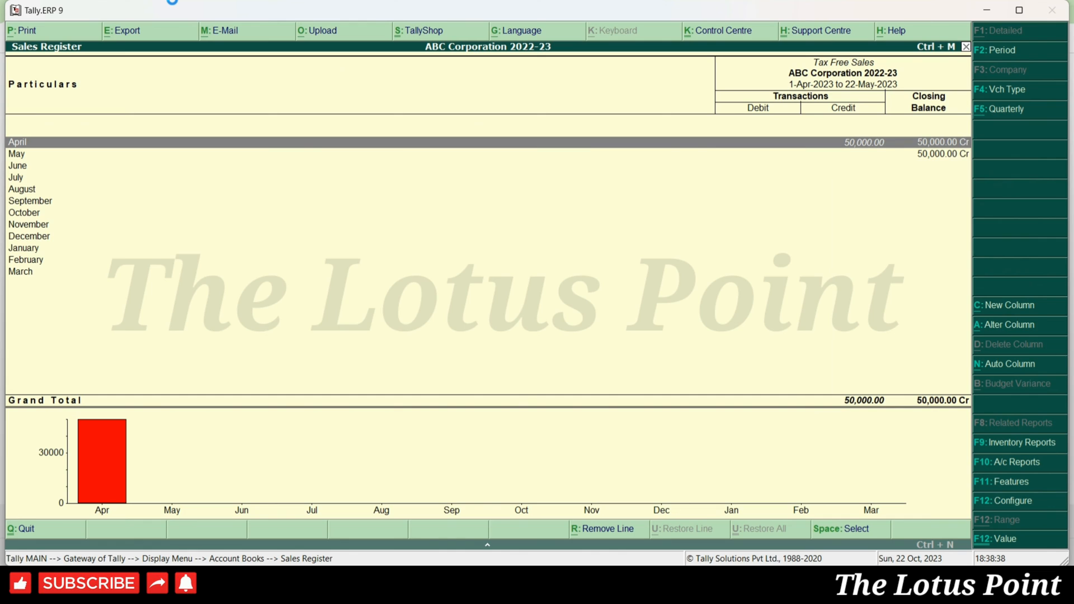
key("Return")
- Review the E - Drs voucher, now numbered TFS/2/2023-24 for 10,000
key("Down")
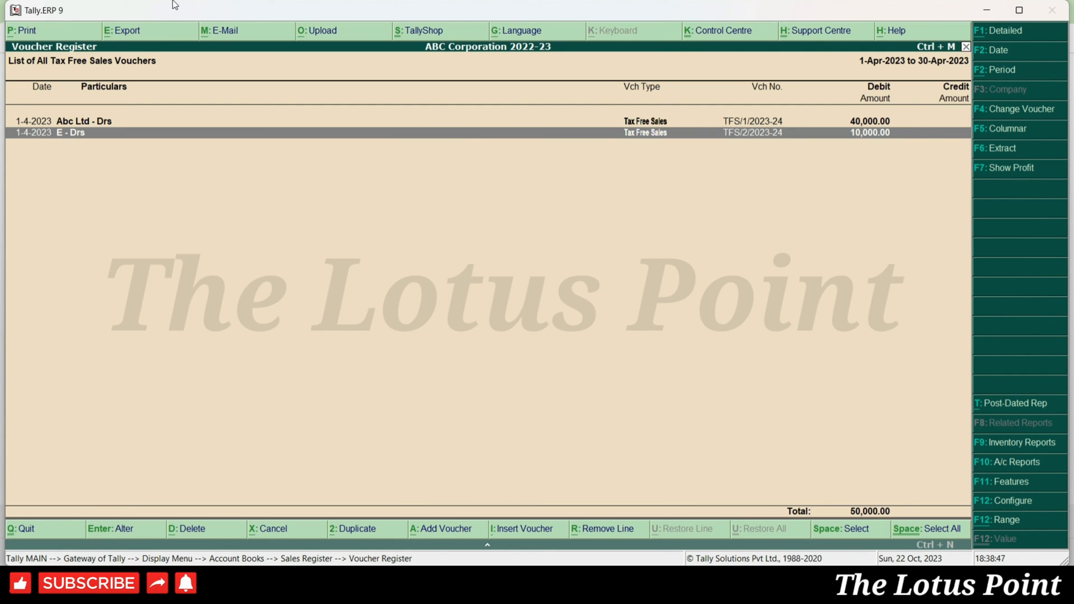
key("Return")
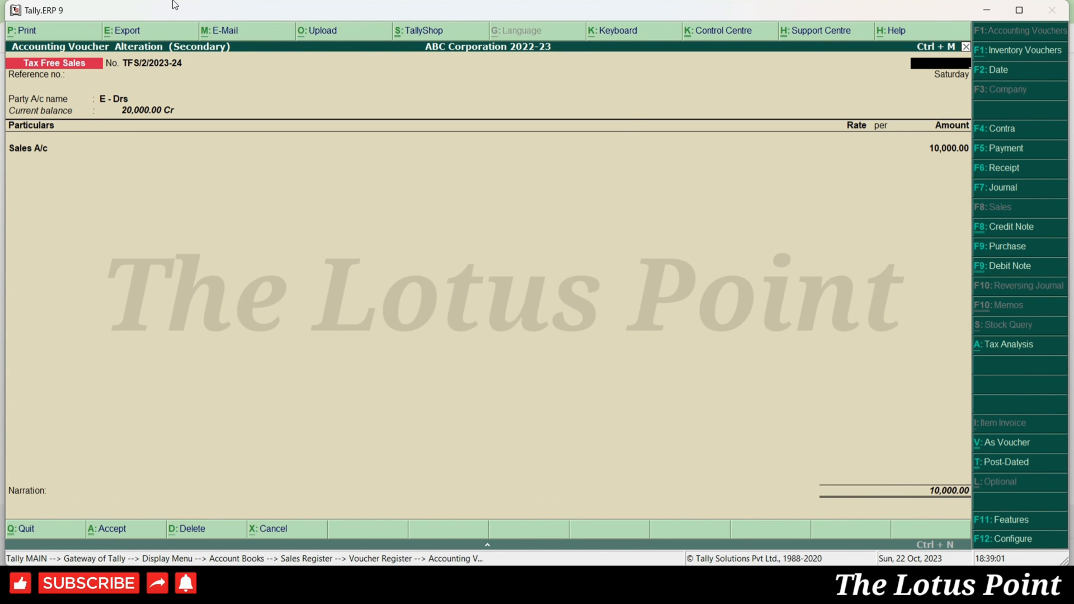
key("Escape")
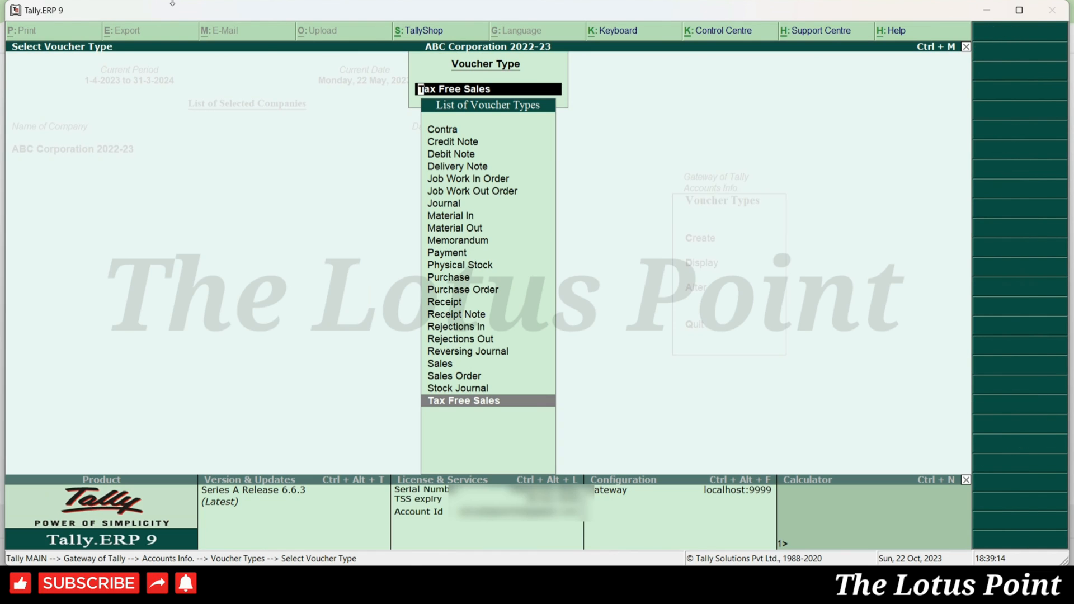
- Turn on 'Use effective dates for vouchers' for the Tax Free Sales voucher type and save it
key("Return")
key("Return")
key("Return")
key("Return")
key("Return")
key("Return")
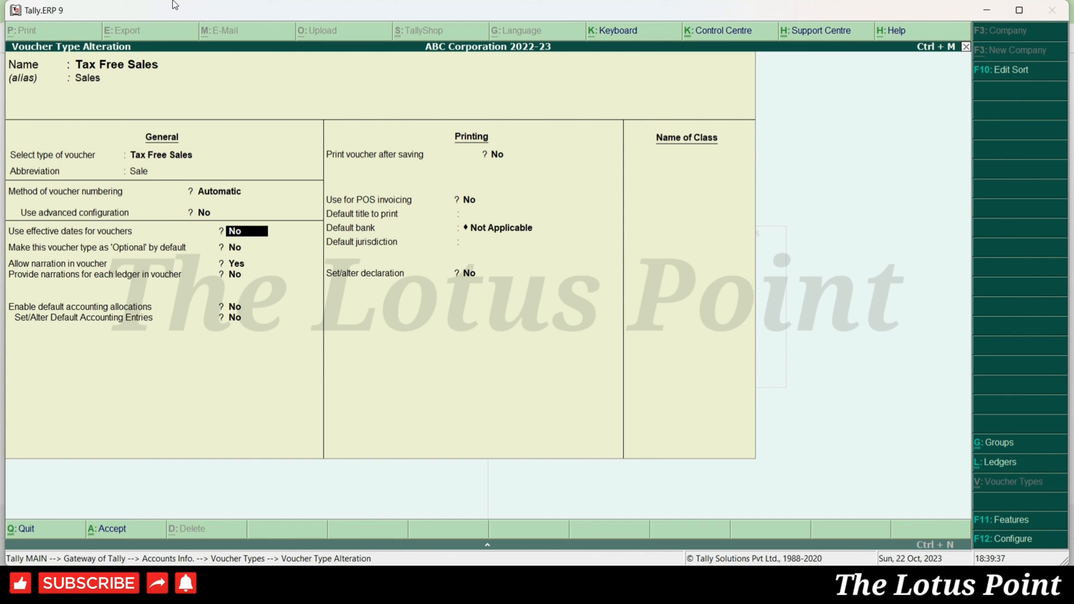
key("y")
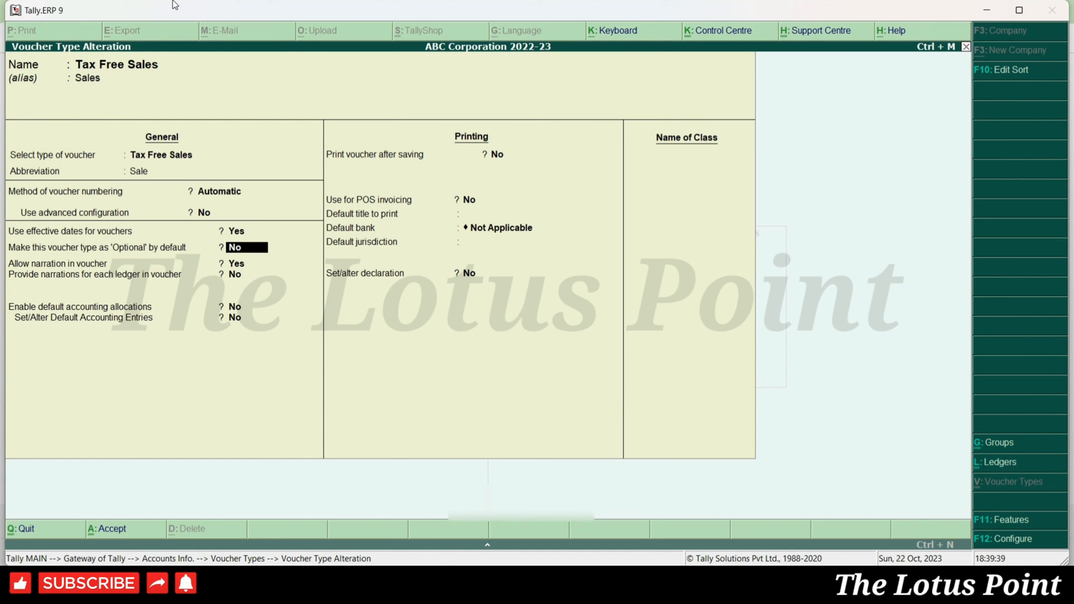
key("ctrl+a")
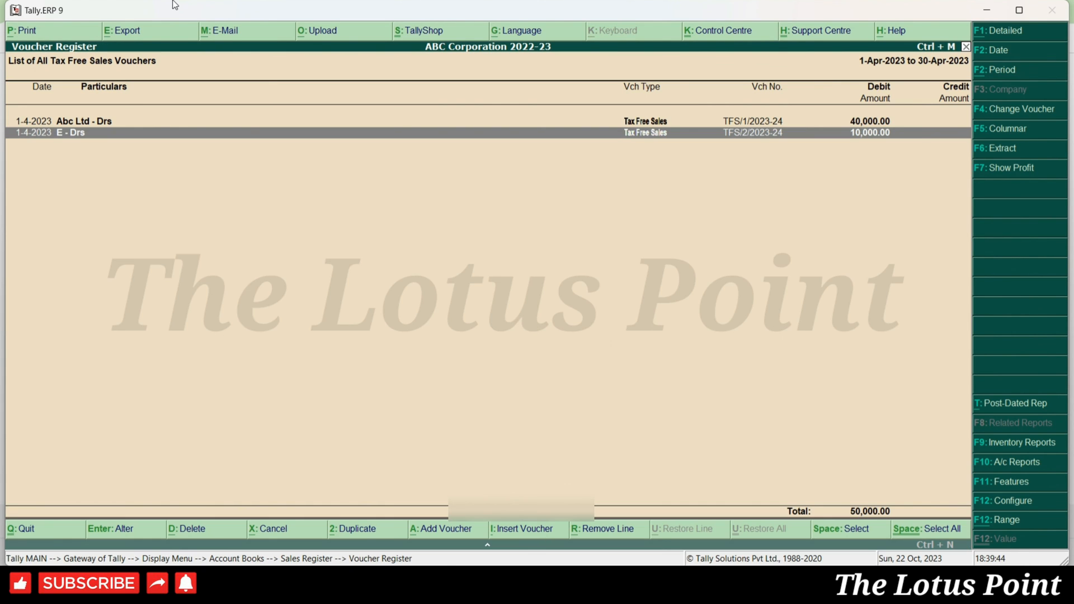
- Start a new Tax Free Sales voucher, TFS/3/2023-24, from Accounting Vouchers
key("Escape")
key("Escape")
key("Escape")
key("Escape")
key("Down")
key("Down")
key("Down")
key("Down")
key("Down")
key("Return")
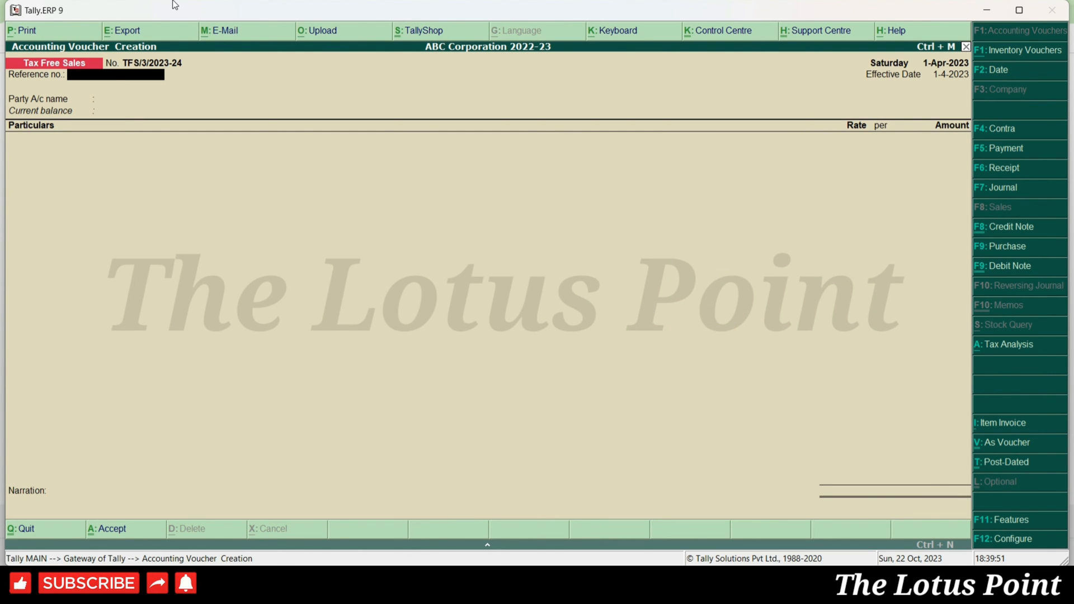
- Set the voucher date to 2-4-2023 and the effective date to 10-4-2023
key("F2")
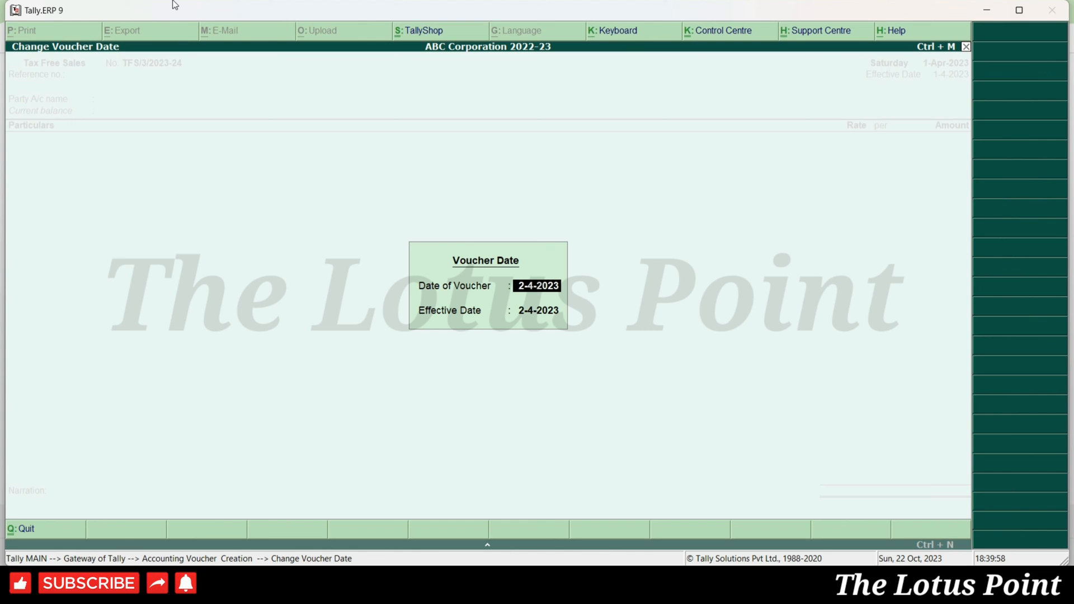
key("Return")
type("10-4")
key("Return")
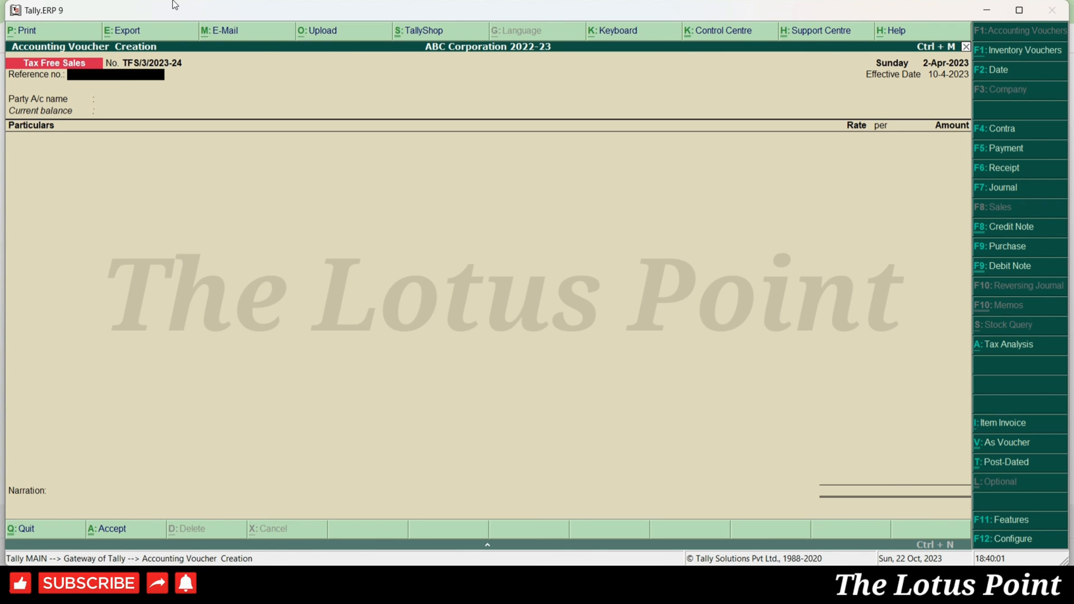
- Enter reference 3 and select Abc Ltd - Drs as the party
type("3")
key("Return")
type("Abc")
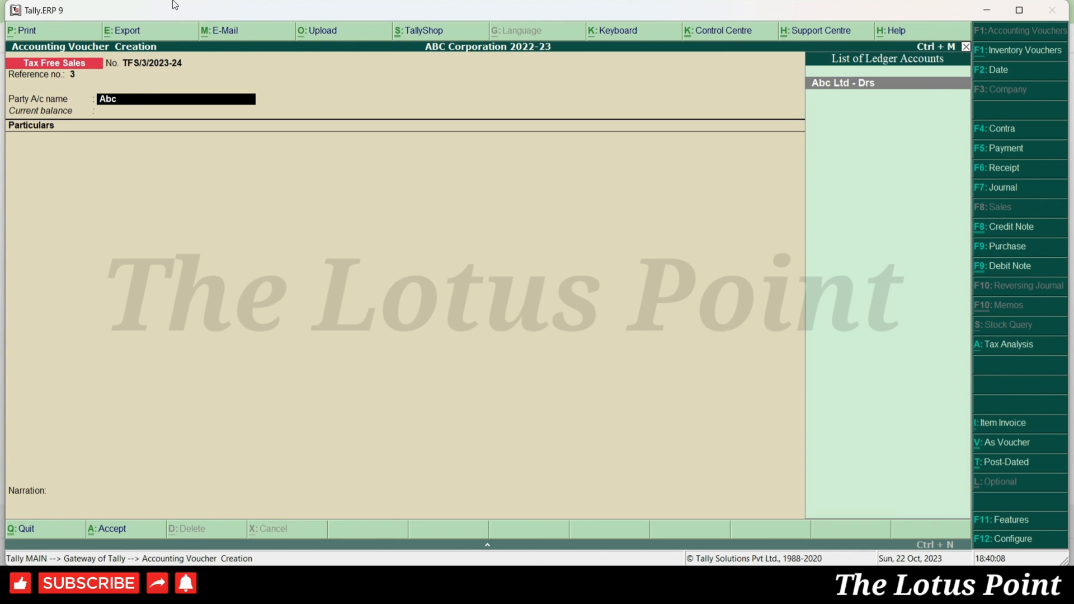
key("Return")
key("Return")
key("Return")
key("Return")
key("Return")
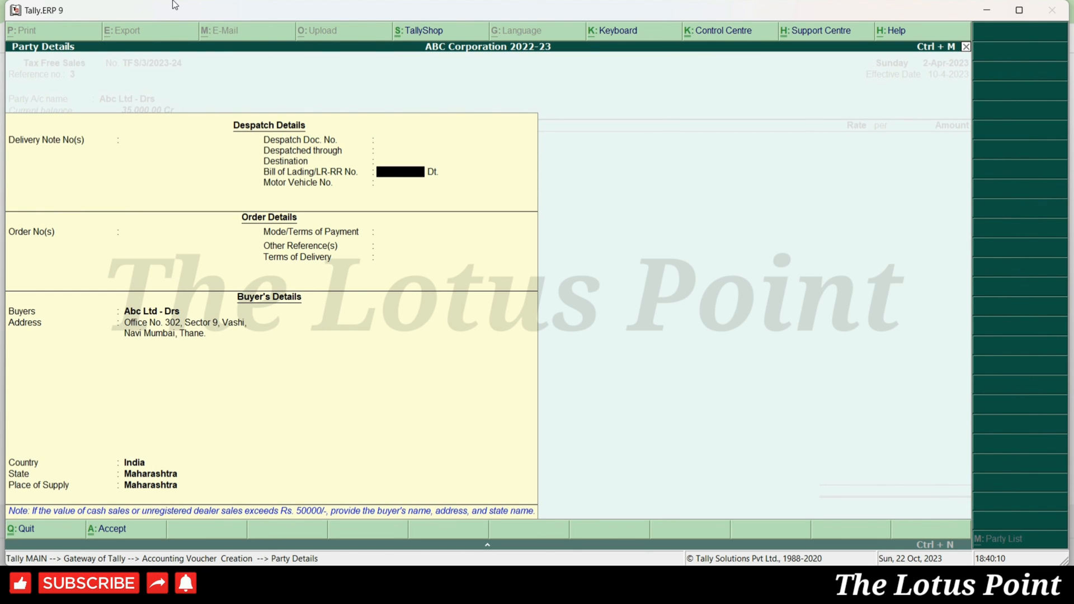
key("ctrl+a")
- Credit Sales A/c 40,000 with description 'Iphone 11 Pro' and save the voucher
type("Sales")
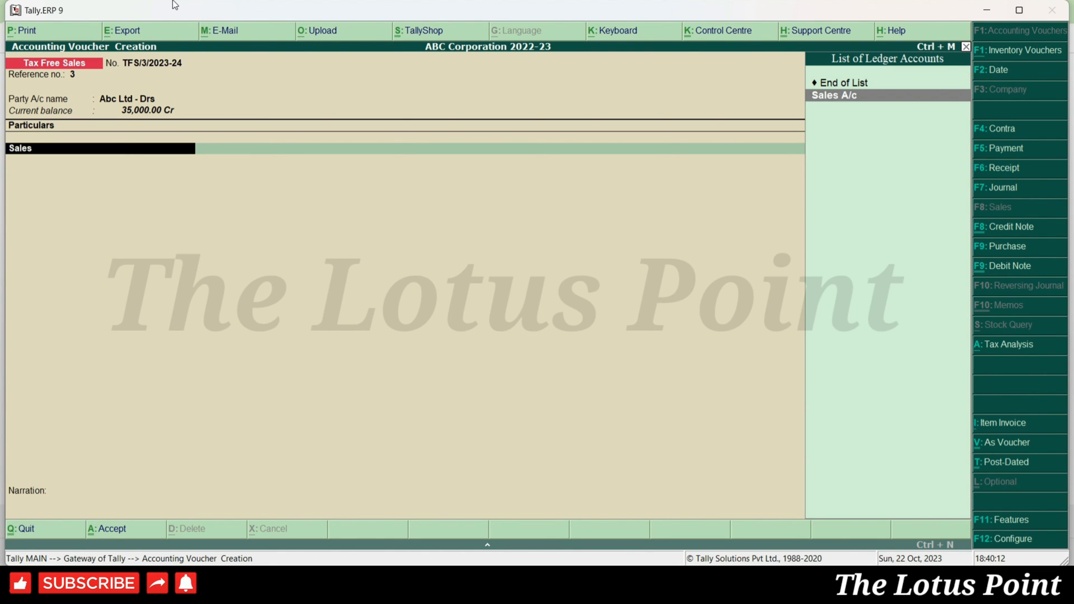
key("Return")
type("lpj")
type("hone")
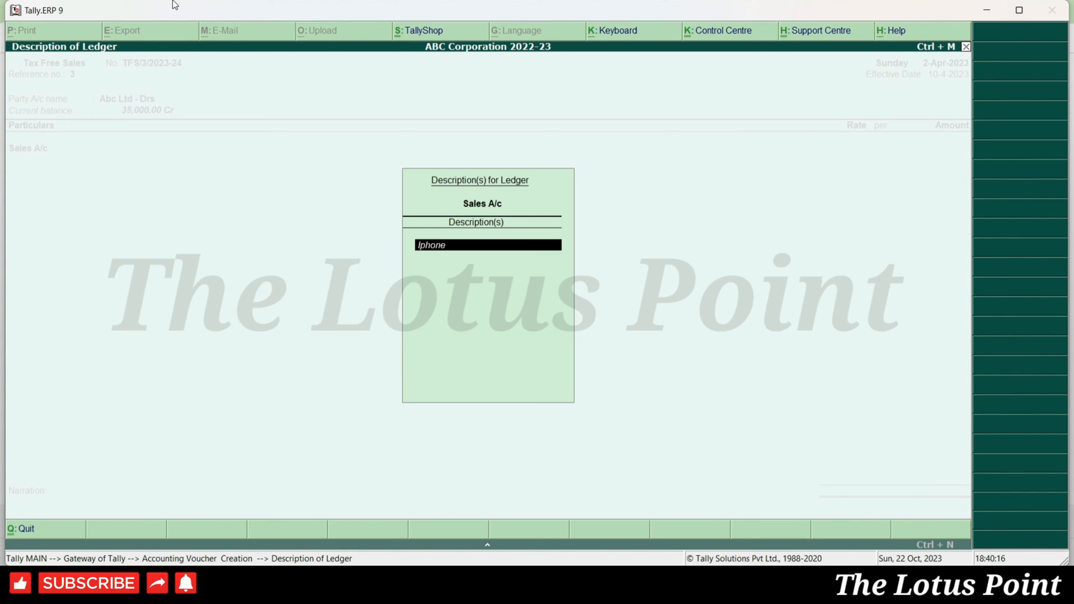
type(" 11 Pro")
key("Return")
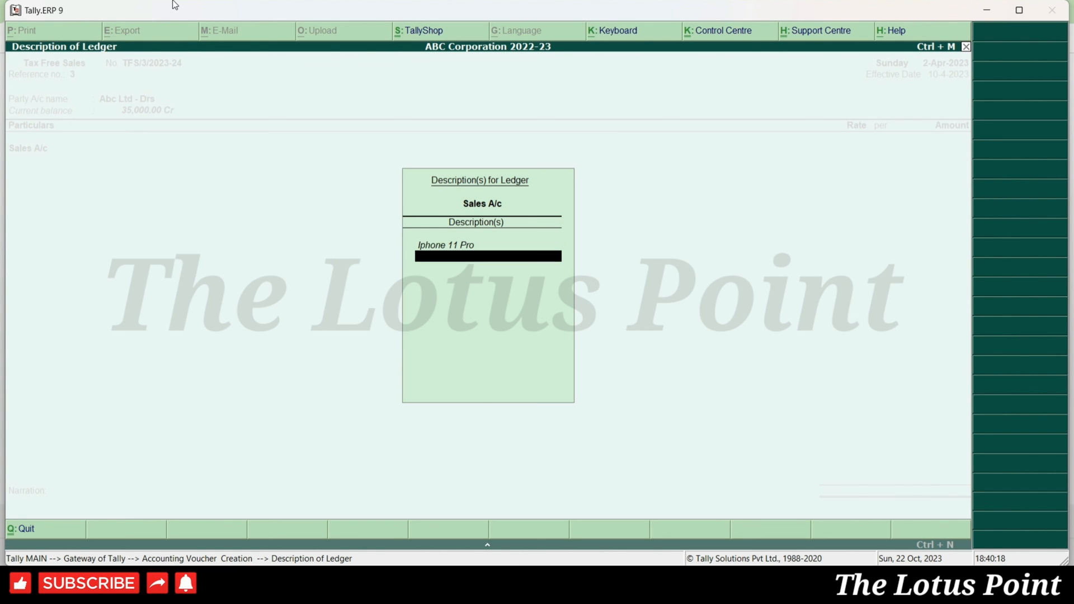
key("Return")
type("40000")
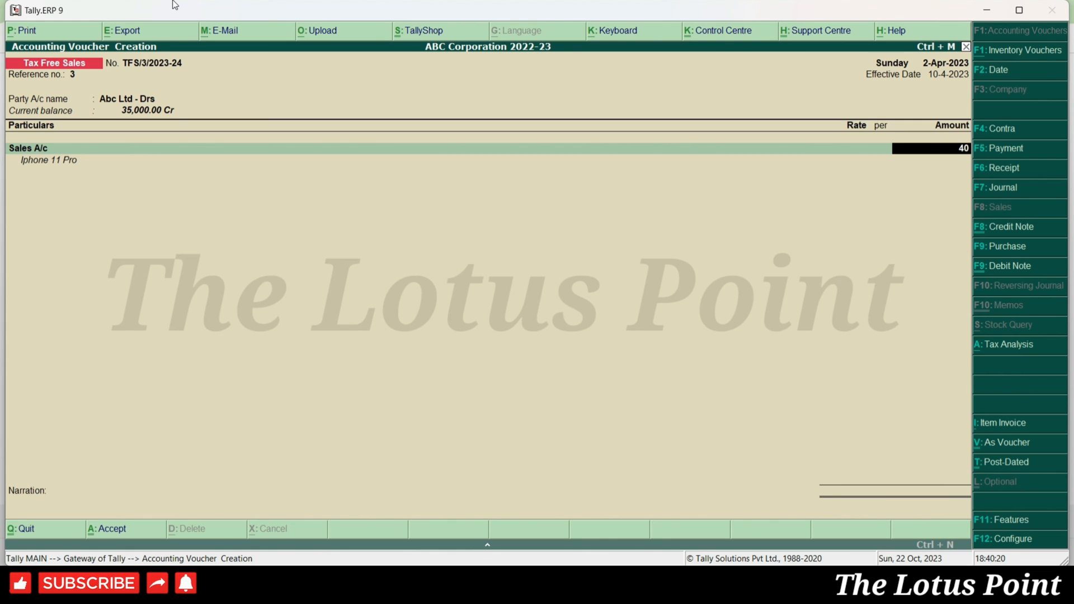
key("Return")
key("Return")
key("Return")
key("Return")
key("Return")
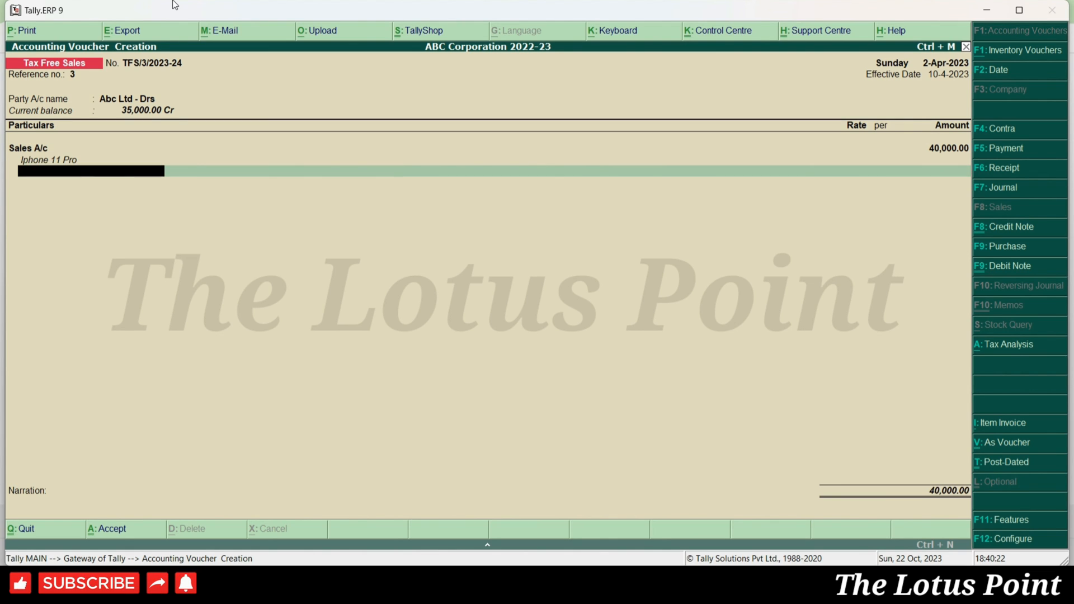
key("y")
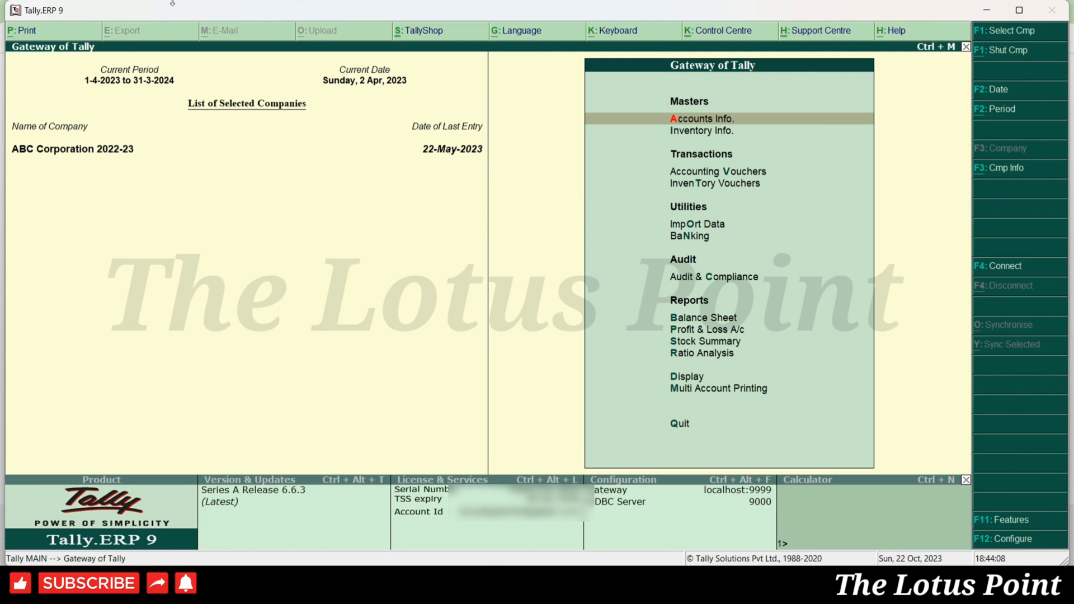
- Open the April Sales Register and select the 2-Apr-2023 voucher TFS/3/2023-24 for alteration
key("d")
key("a")
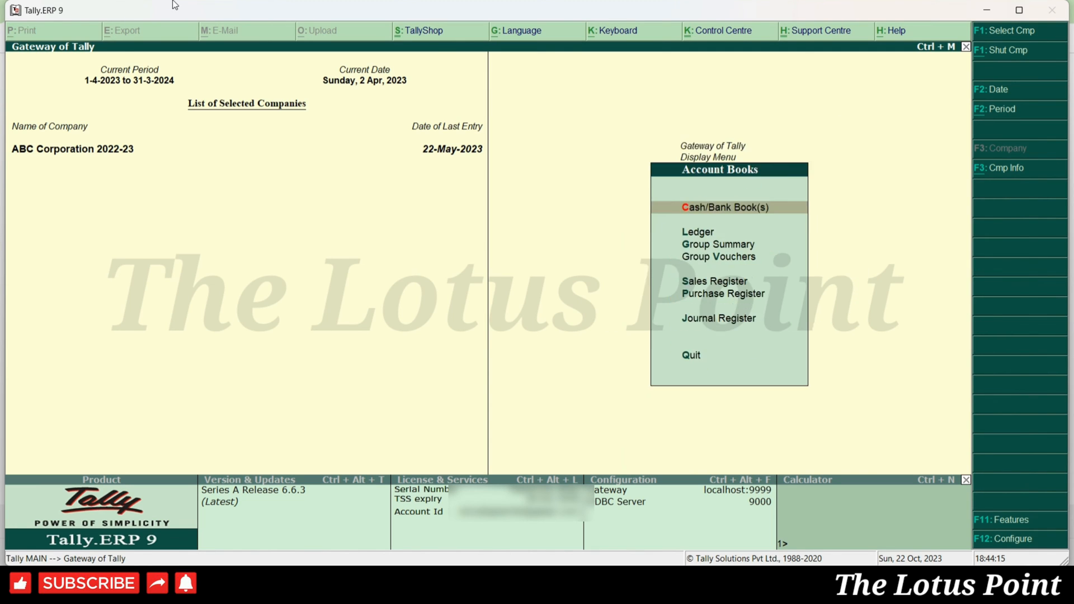
key("s")
key("Up")
key("Return")
key("Down")
key("Down")
key("Return")
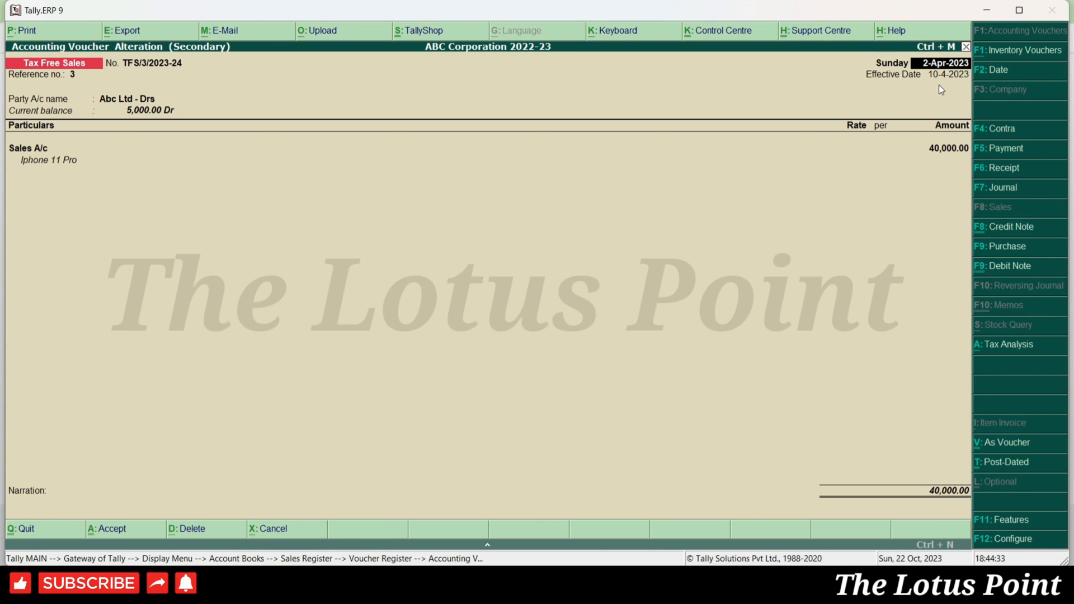
- Step past the reference, party Abc Ltd - Drs and Sales A/c line to reach its 40,000.00 bill-wise details
key("Return")
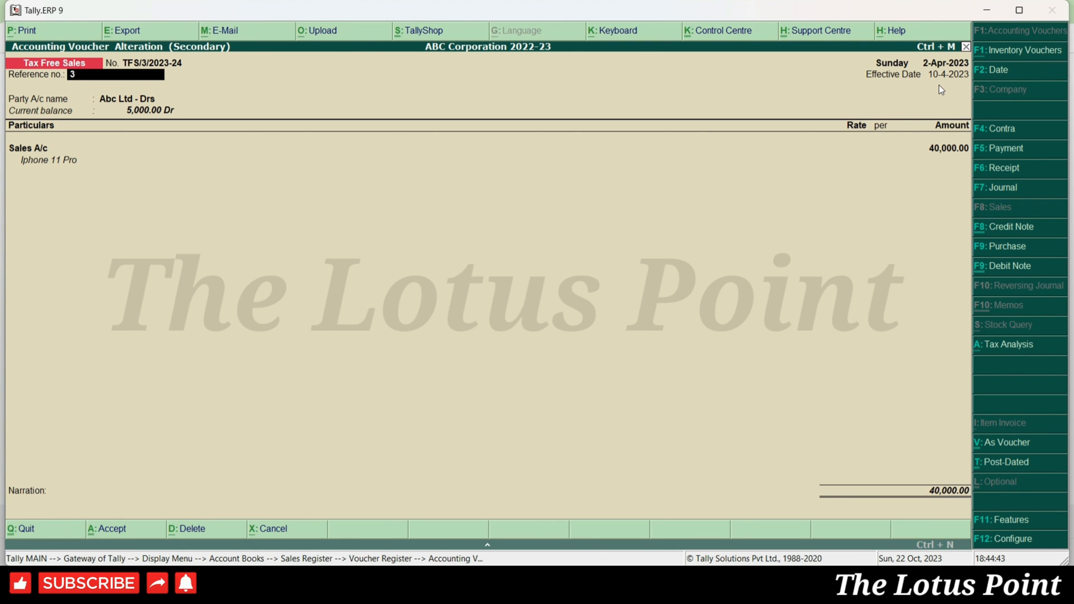
key("Return")
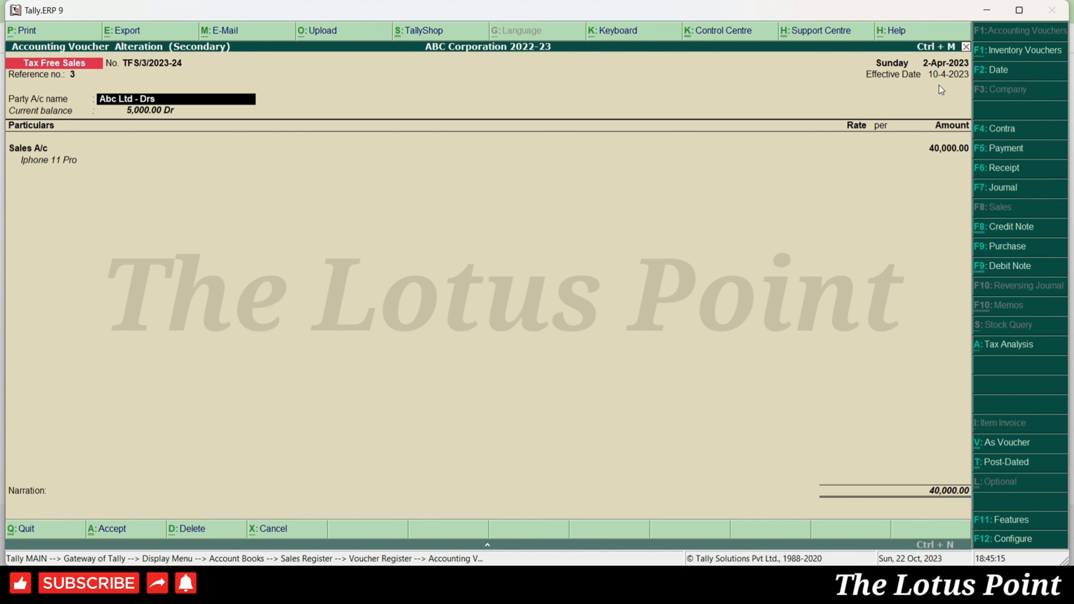
key("Return")
key("Return")
key("Return")
key("Return")
key("Return")
key("ctrl+a")
key("Return")
key("Return")
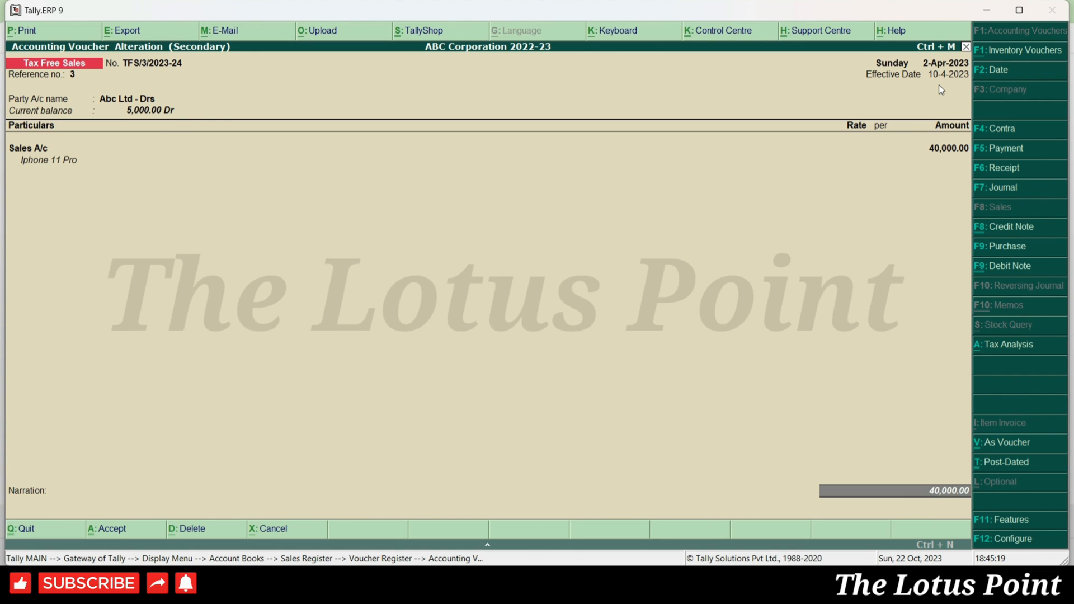
key("Return")
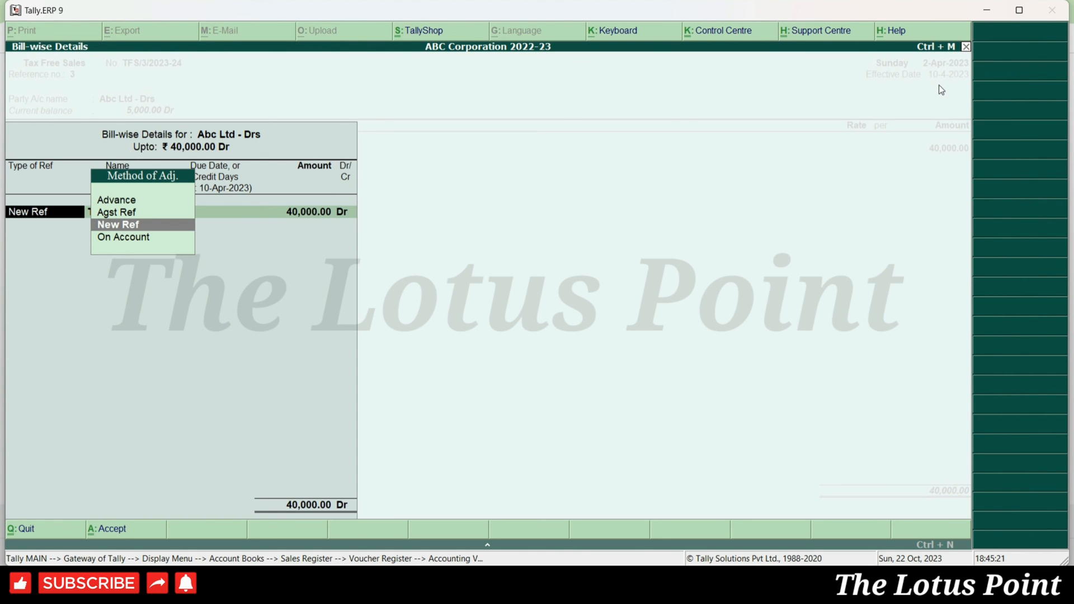
- Keep New Ref bill TFS/3/2023-24, give it a 30-day credit period due 10-May-2023, and save
key("Return")
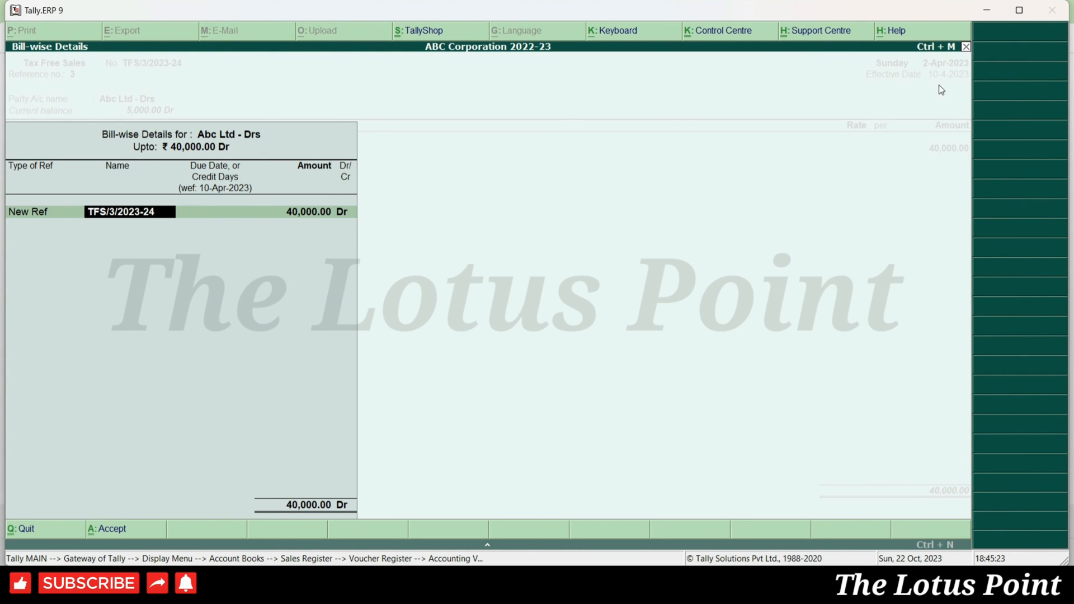
key("Return")
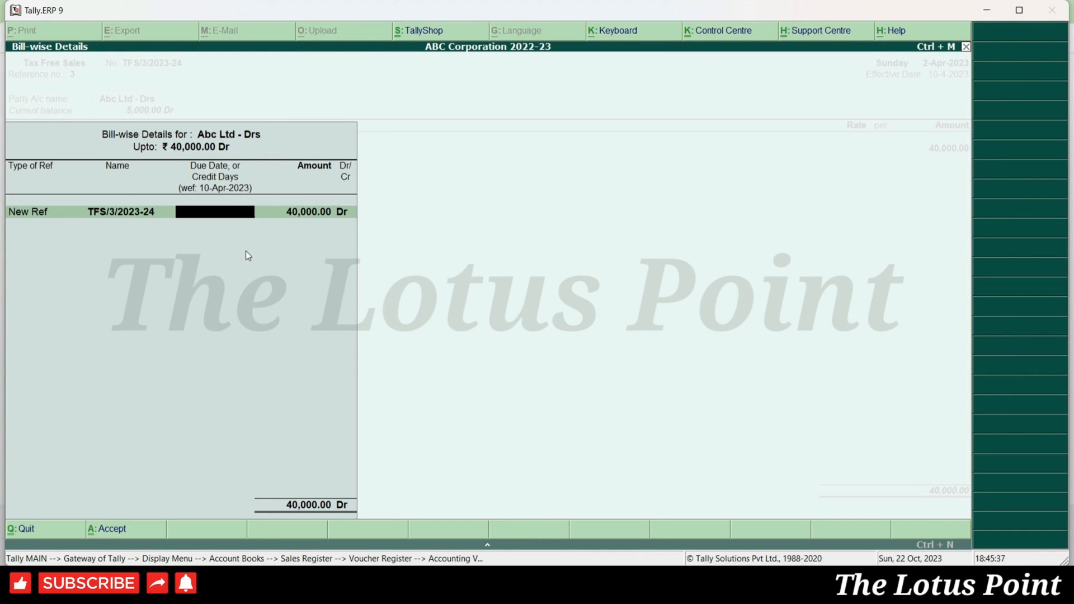
type("30")
key("Return")
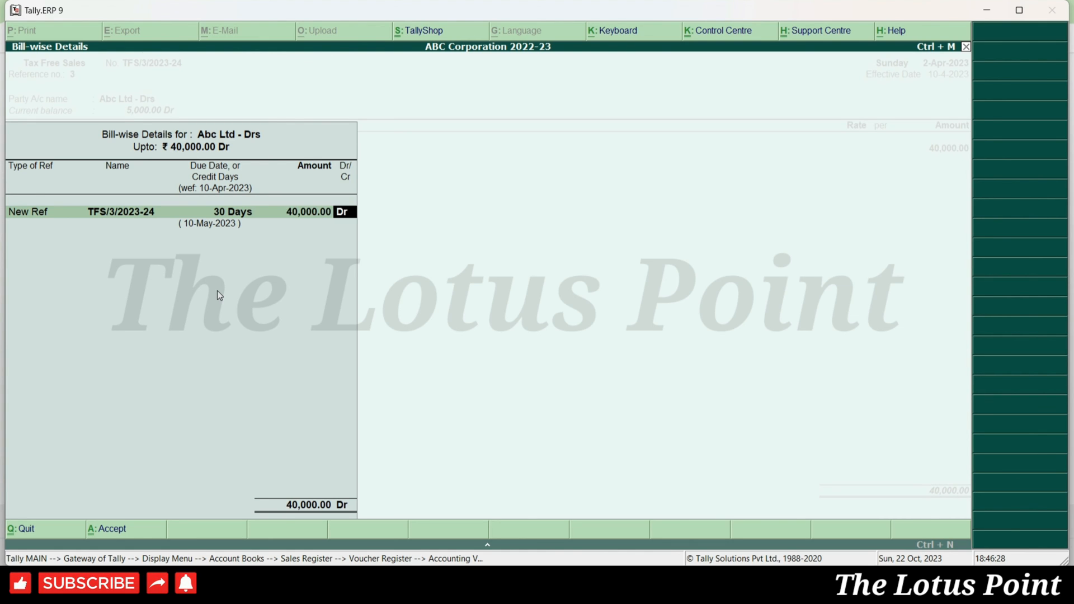
key("Return")
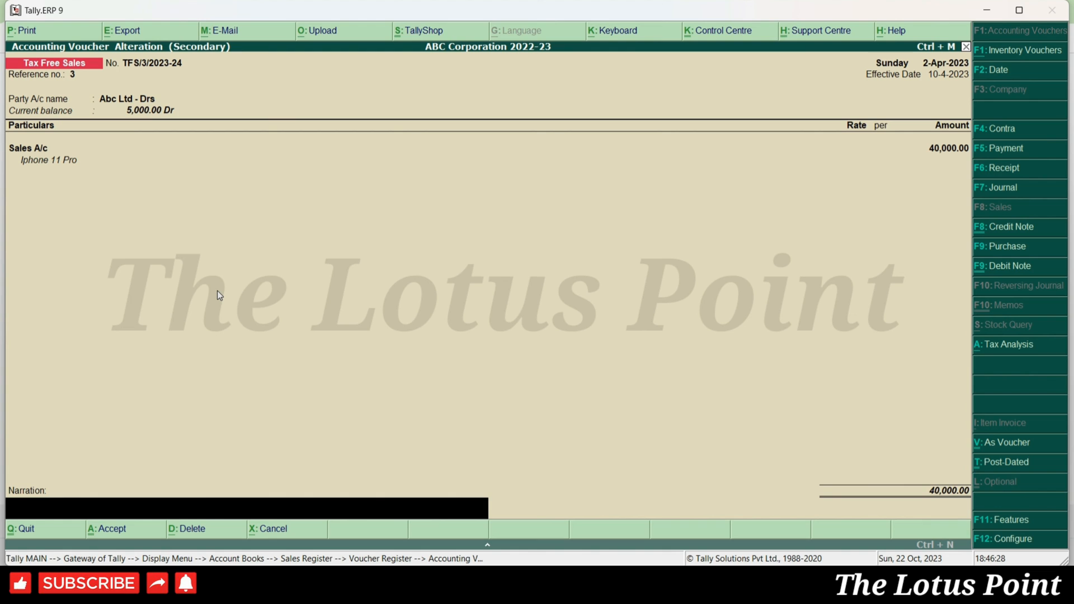
key("Return")
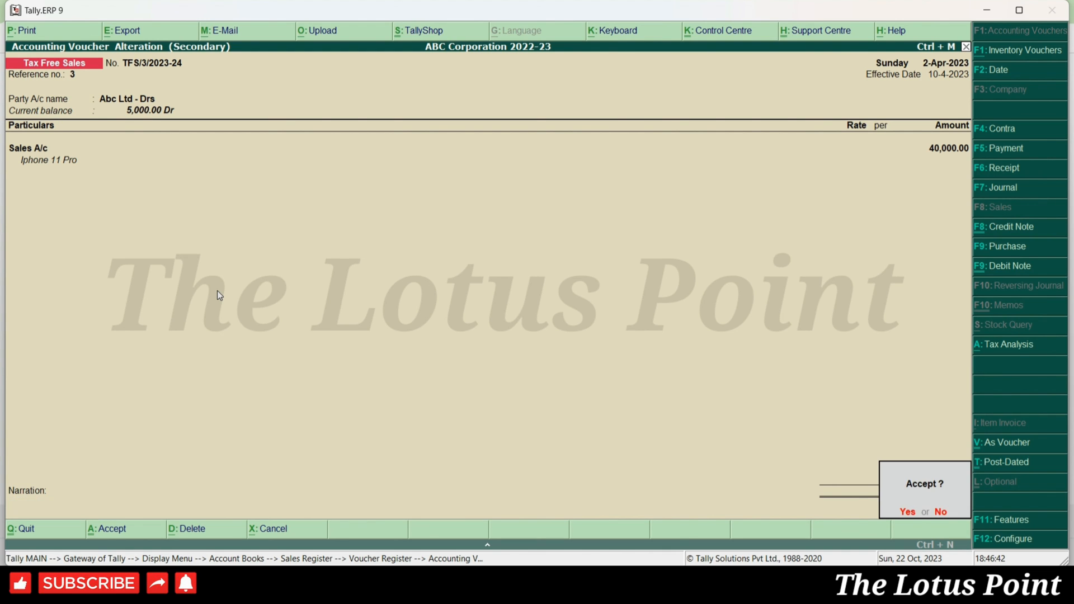
key("Return")
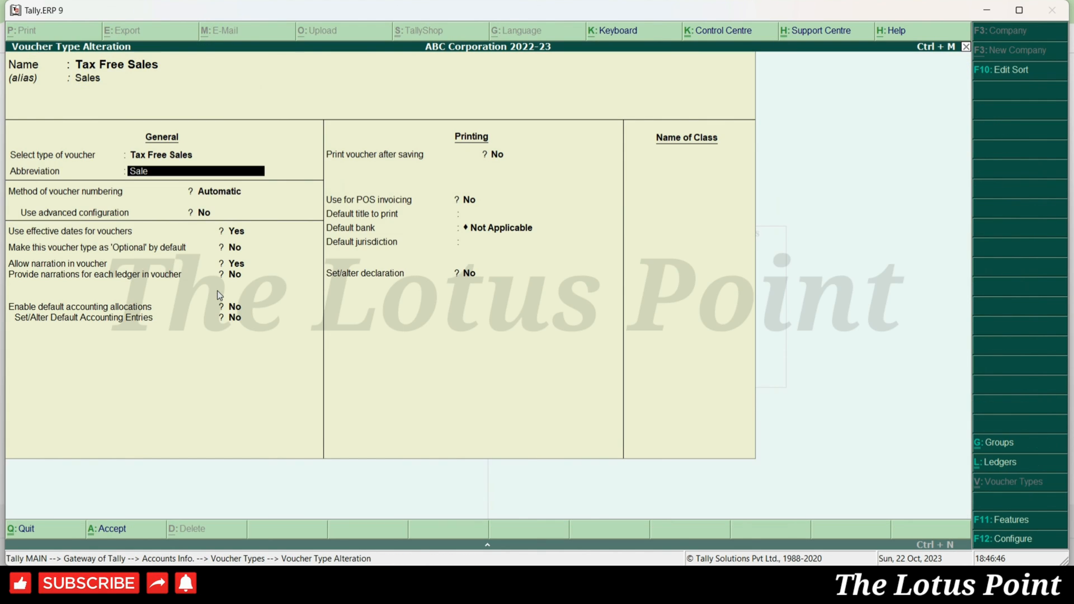
- Set 'Optional' by default to Yes for the Tax Free Sales voucher type and save it
key("Return")
key("Return")
key("Return")
key("Return")
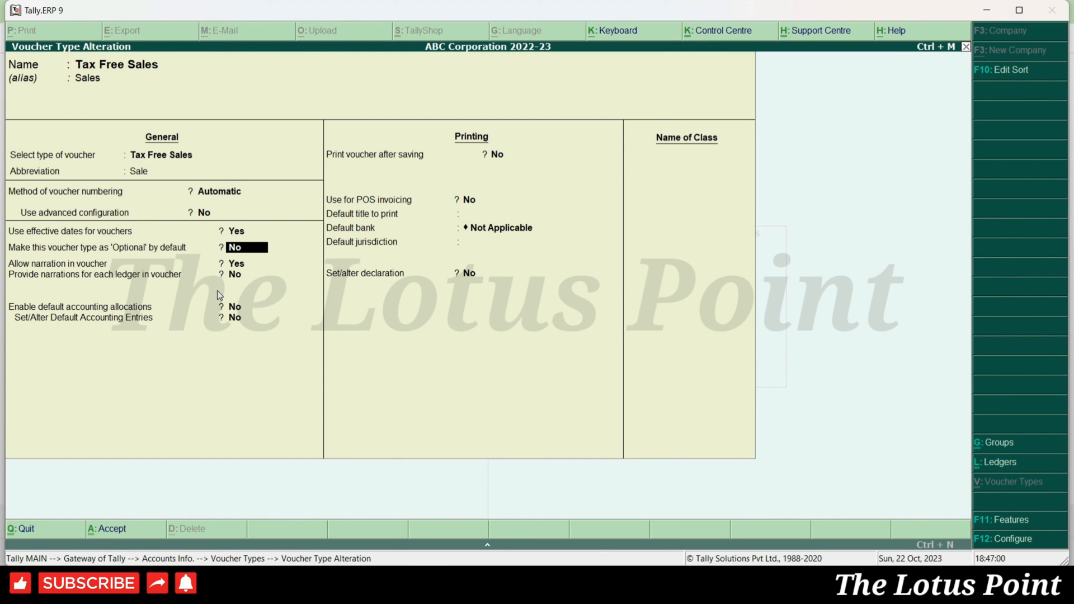
key("y")
key("Return")
key("ctrl+a")
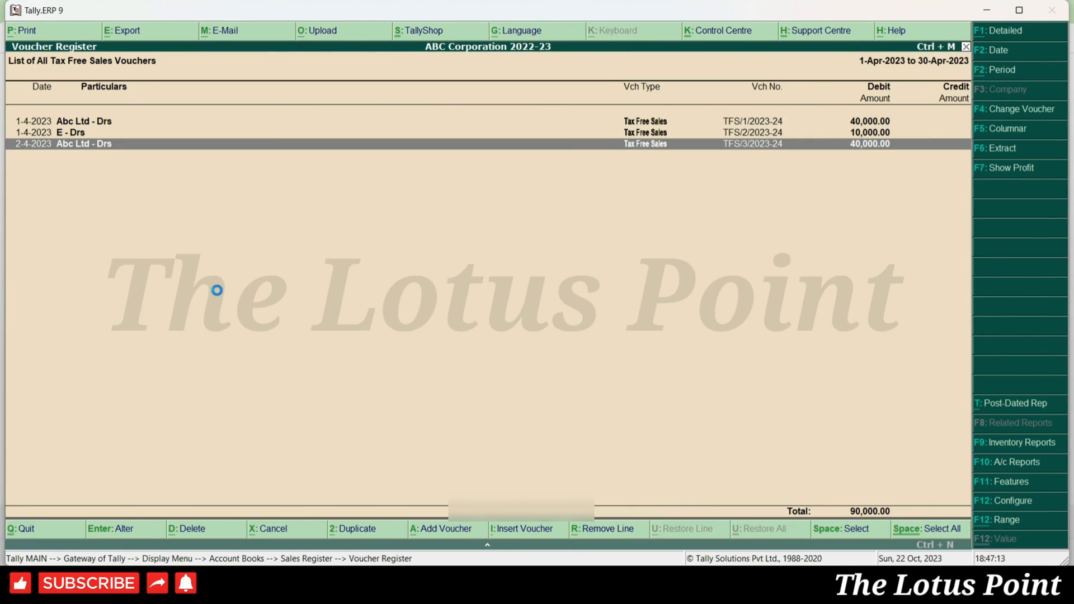
- Start a new optional Tax Free Sales voucher, TFS/4/2023-24
key("Escape")
key("Escape")
key("Escape")
key("Escape")
key("Escape")
key("Escape")
key("Down")
key("Down")
key("Return")
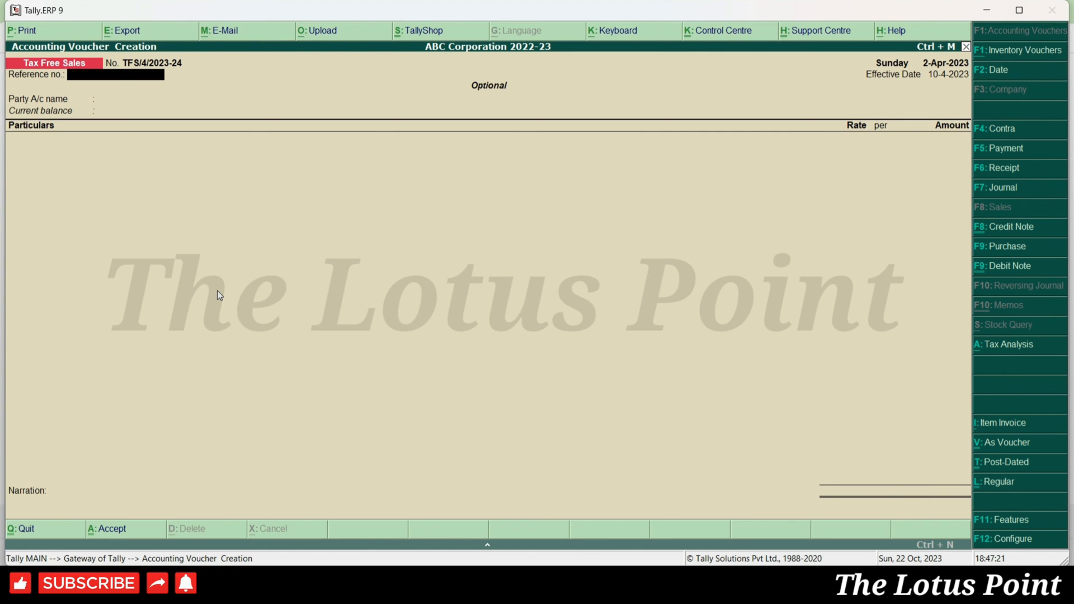
- Select Abc Ltd - Drs as the party of the optional voucher
key("Return")
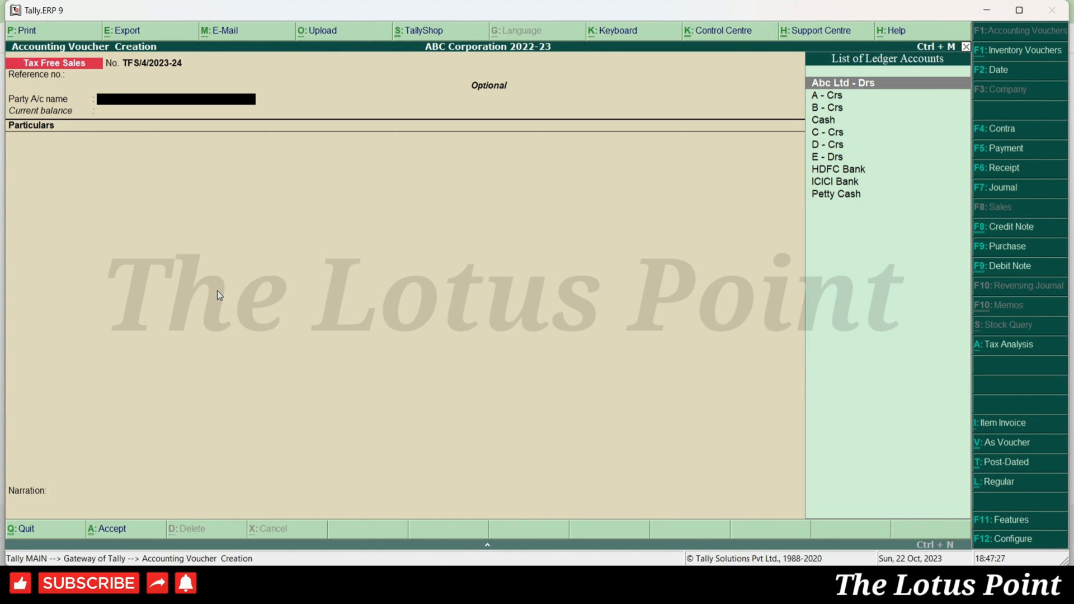
type("abc")
key("Return")
key("ctrl+a")
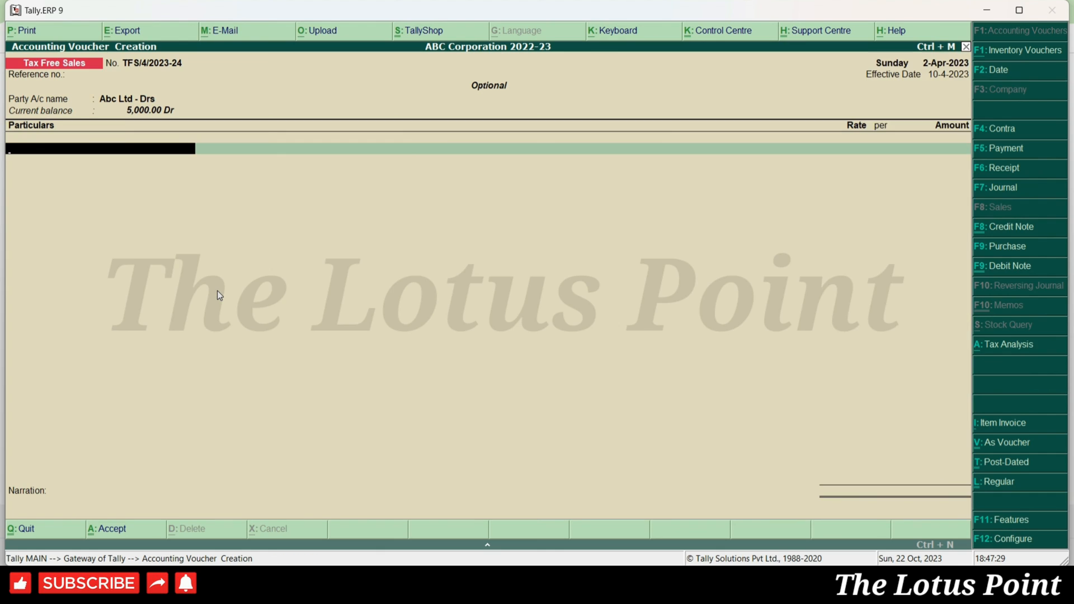
- Credit Sales A/c 10,000, save the voucher, and bring it back for alteration
type("sal")
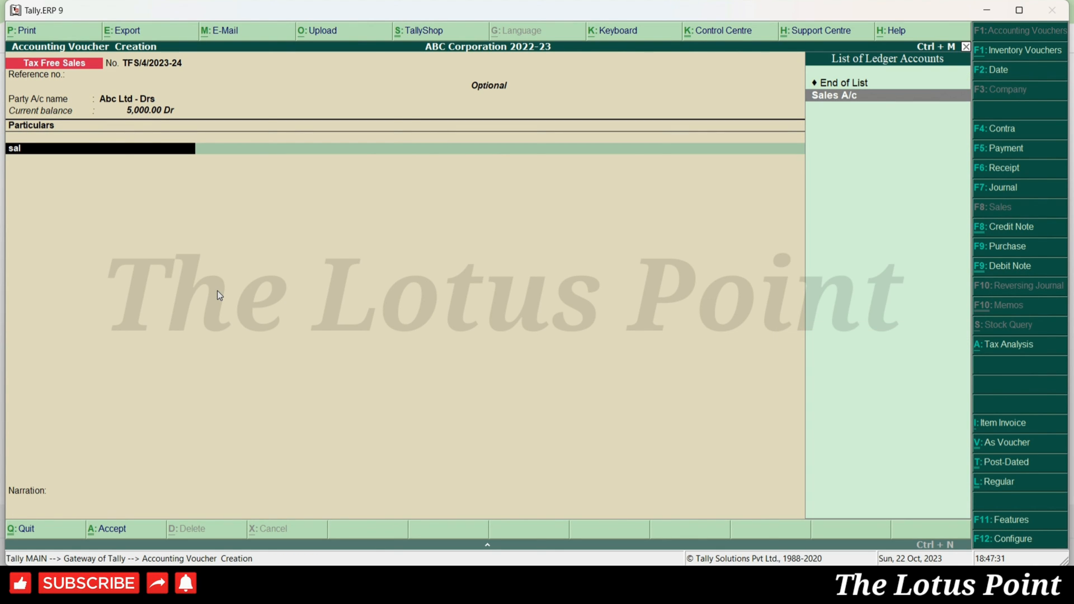
key("Return")
key("Return")
type("100000.00")
key("Return")
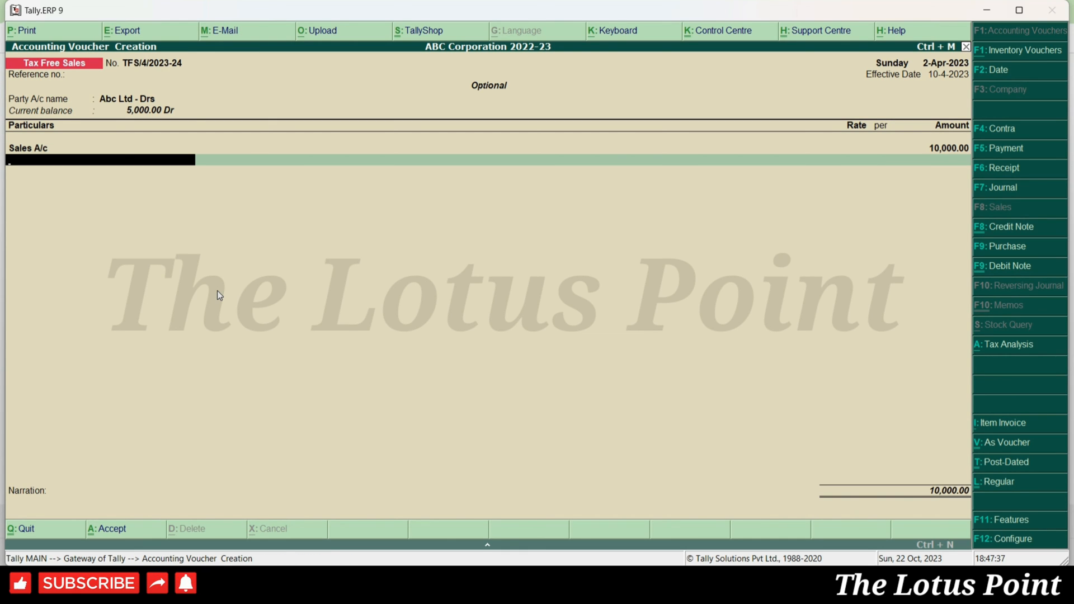
key("ctrl+a")
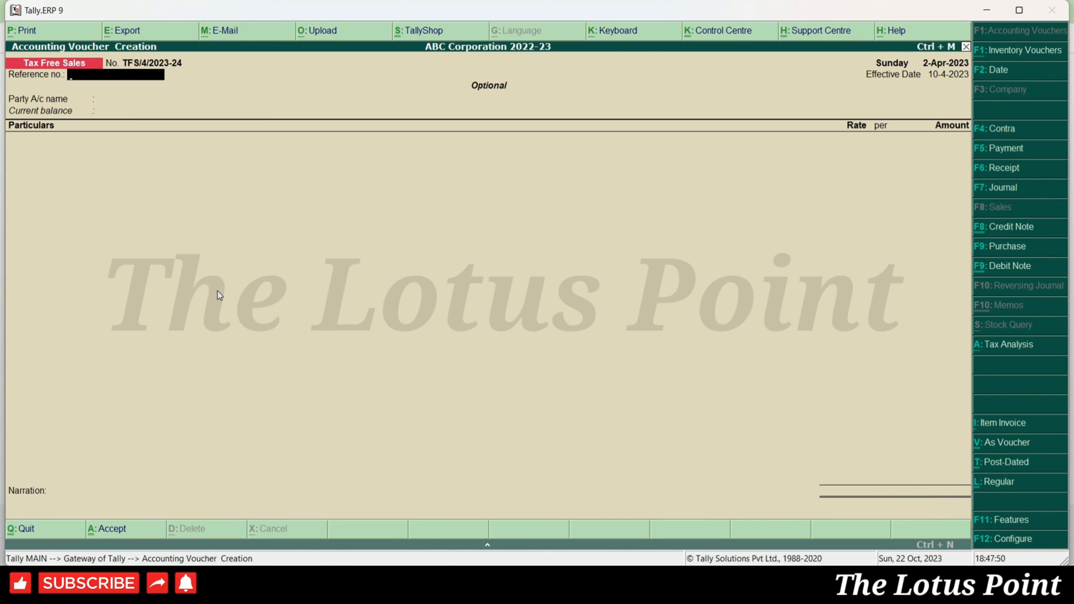
key("Page_Up")
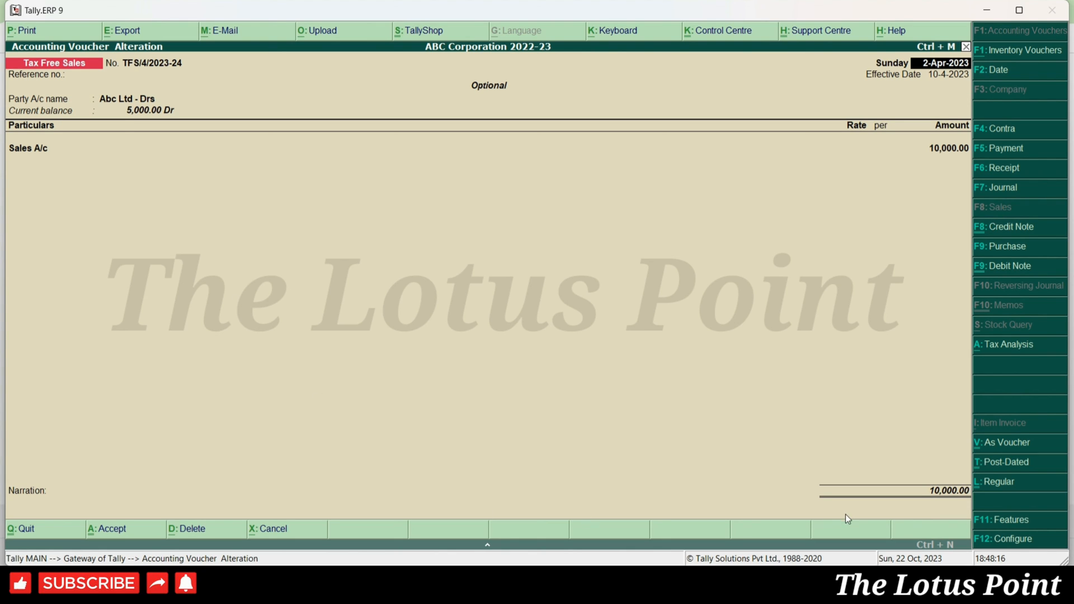
- Make the Abc Ltd voucher regular and change its date to 5-4-2023
left_click(1018, 483)
key("F2")
type("5-4-2023")
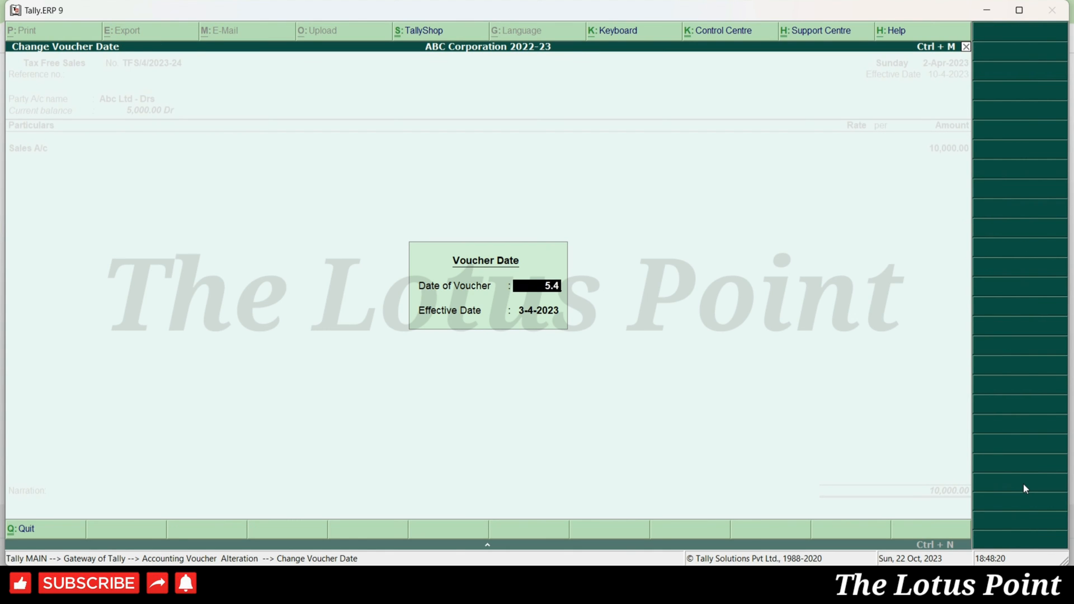
key("Return")
type("5.4")
key("Return")
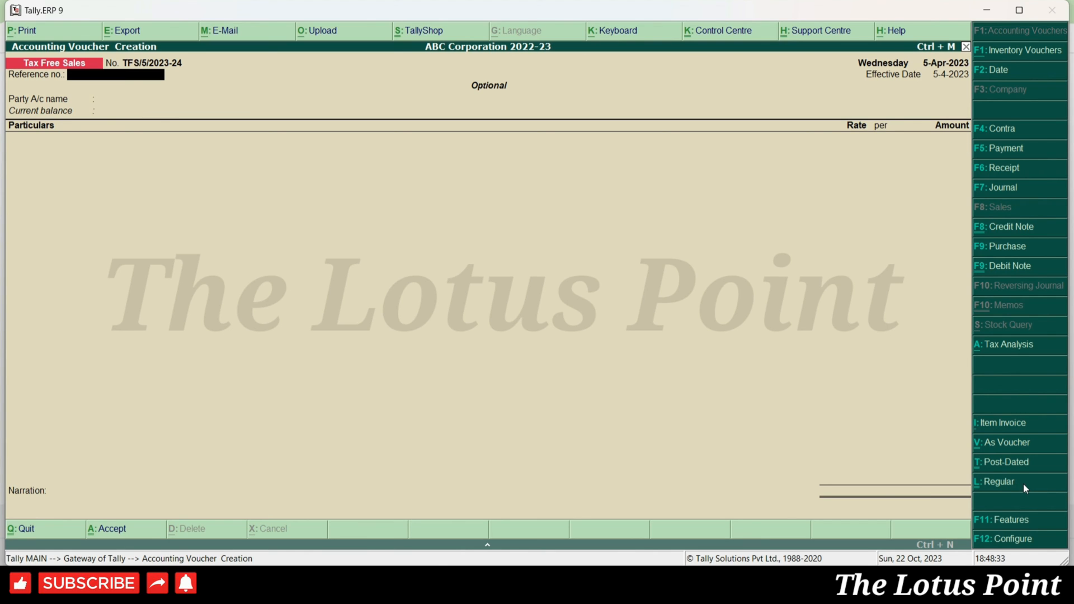
- Record an optional voucher billing E - Drs 50,000 to Sales A/c and save it
key("Return")
type("Edr")
key("Return")
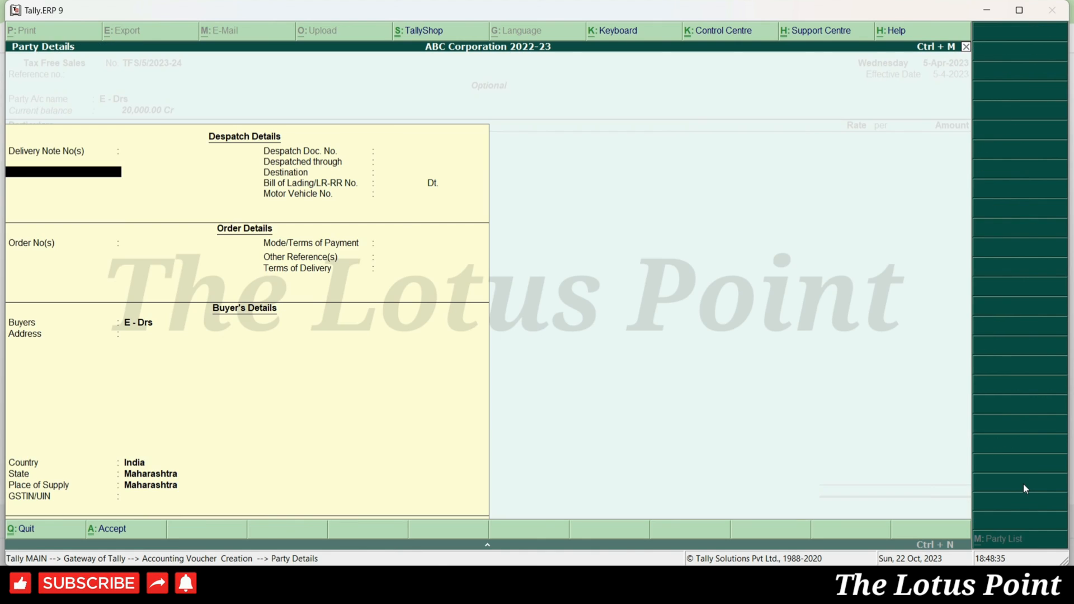
key("ctrl+a")
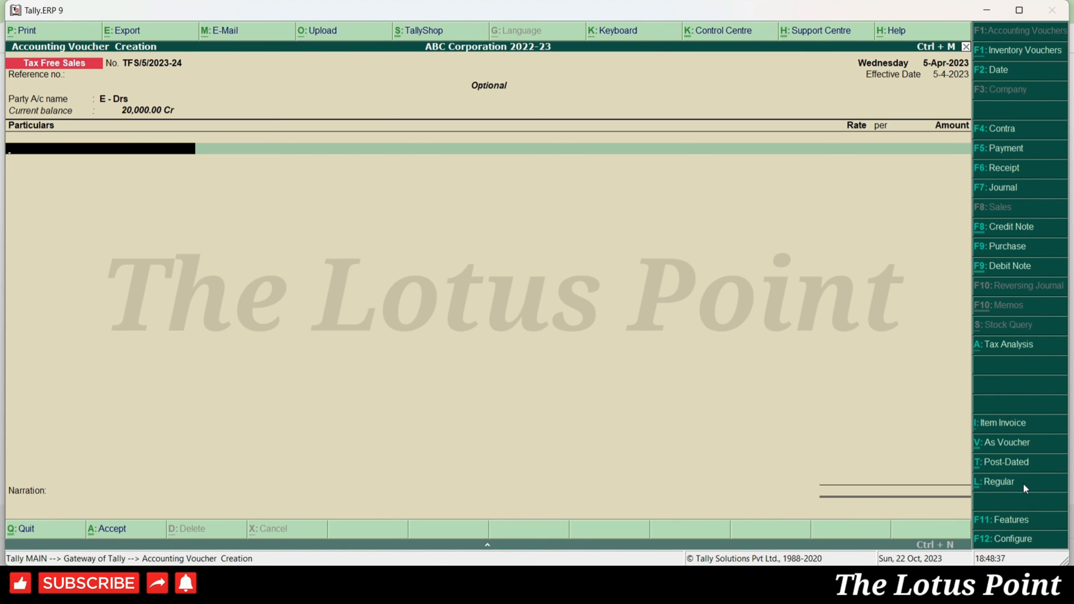
type("Sales")
key("Return")
key("Return")
type("50000")
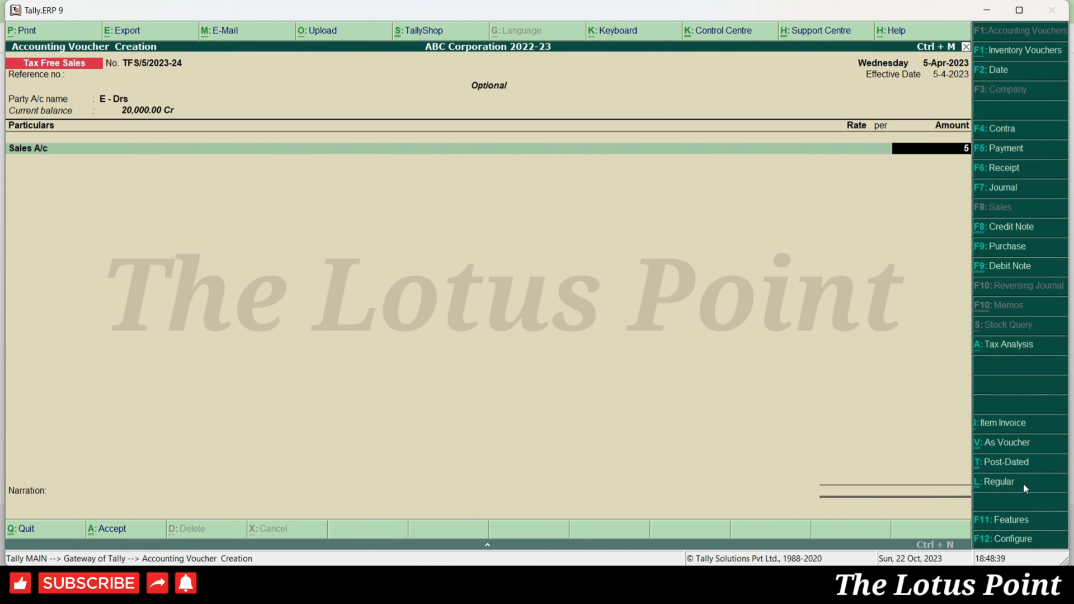
key("Return")
key("ctrl+a")
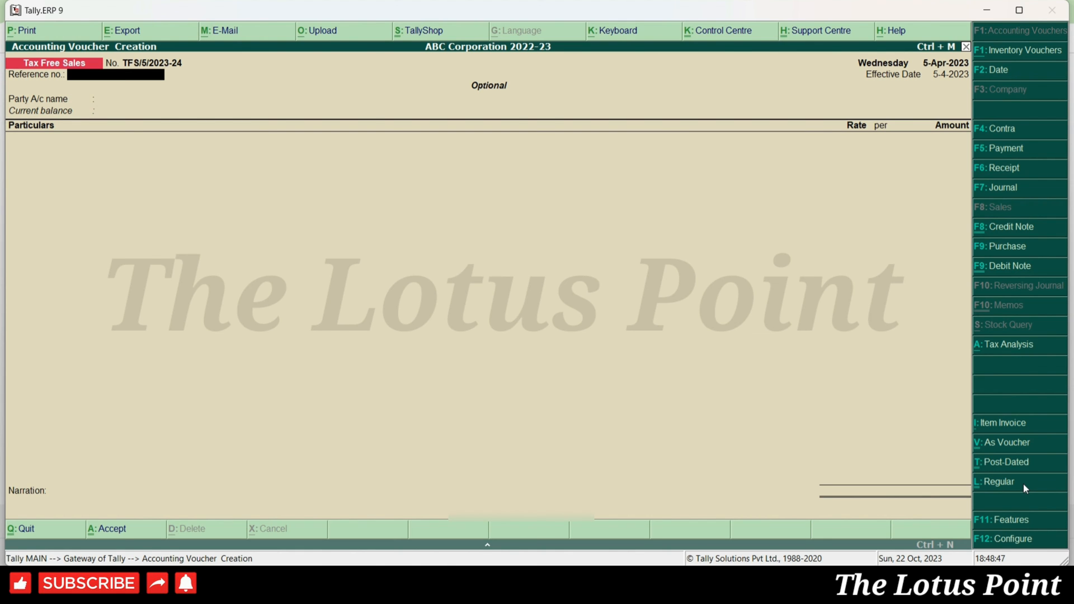
key("Escape")
key("d")
key("a")
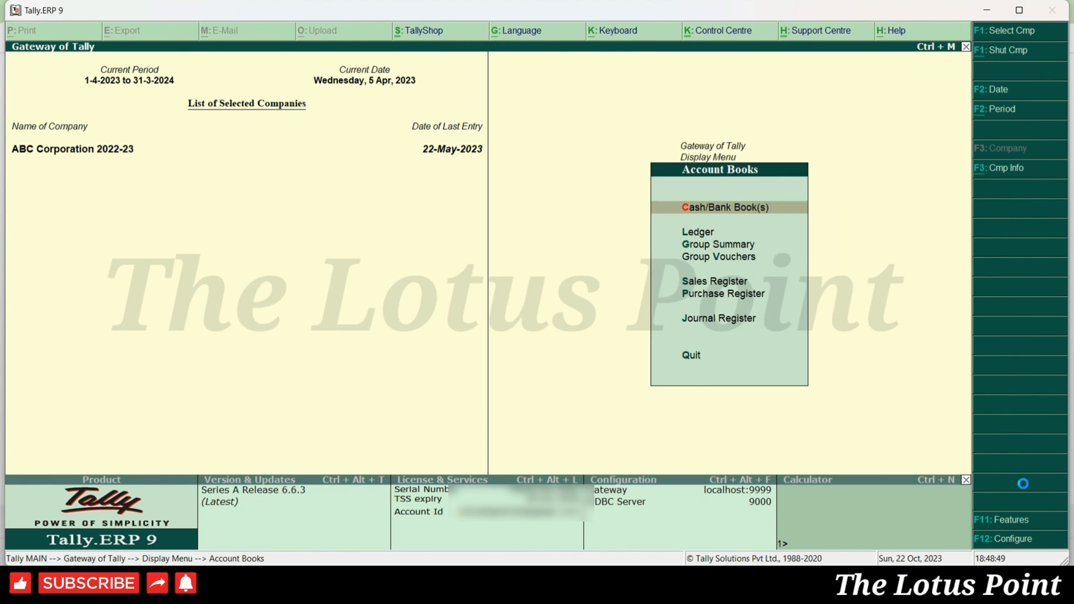
key("s")
key("Down")
key("Return")
key("F2")
key("space")
key("Return")
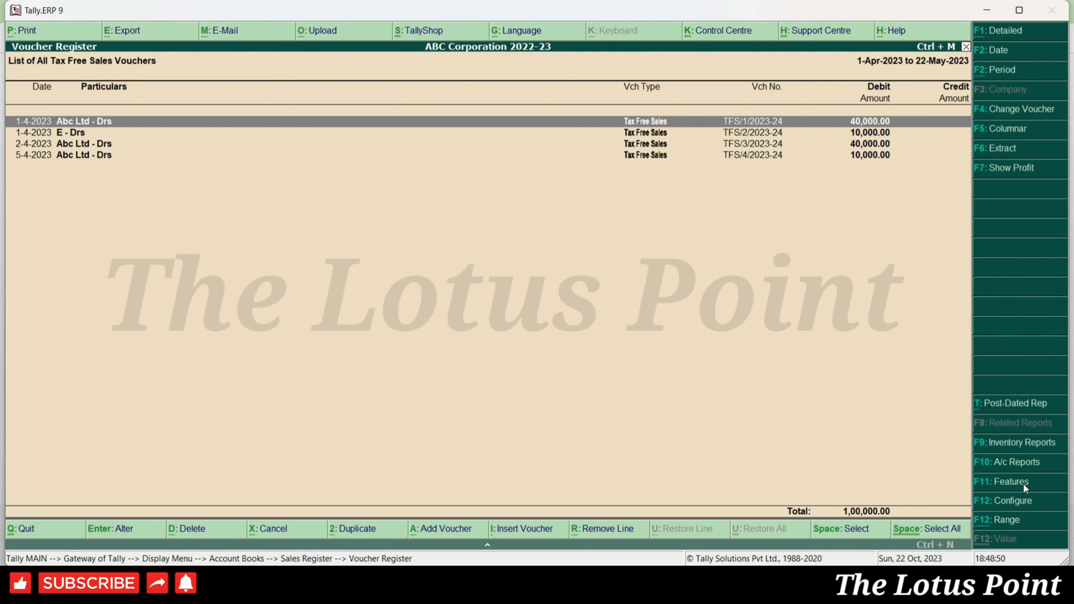
key("Down")
key("Down")
key("Down")
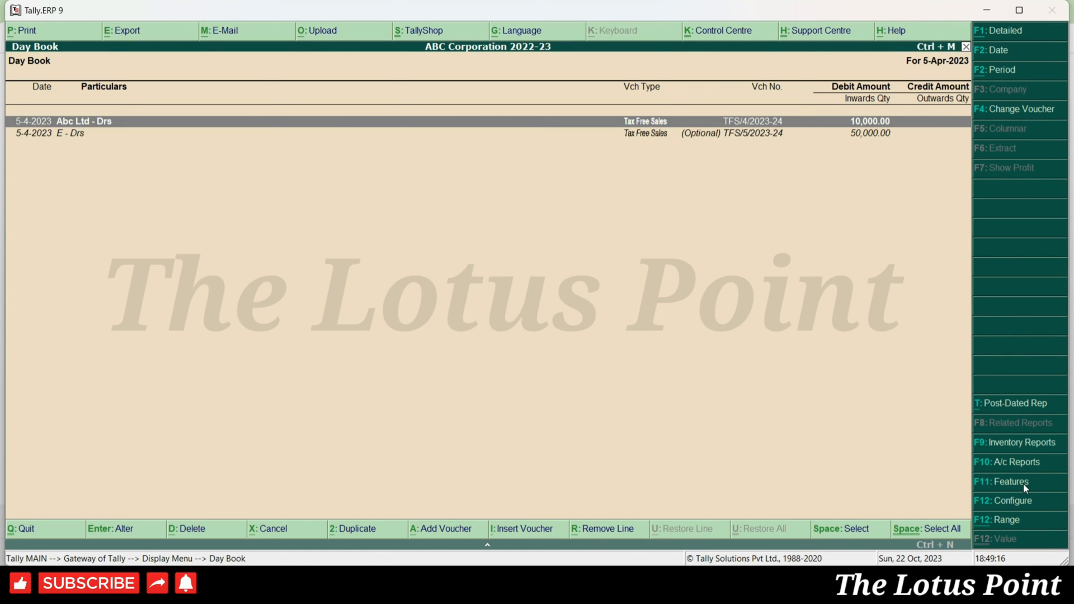
key("F2")
type("5.")
key("Return")
key("F4")
type("Sales")
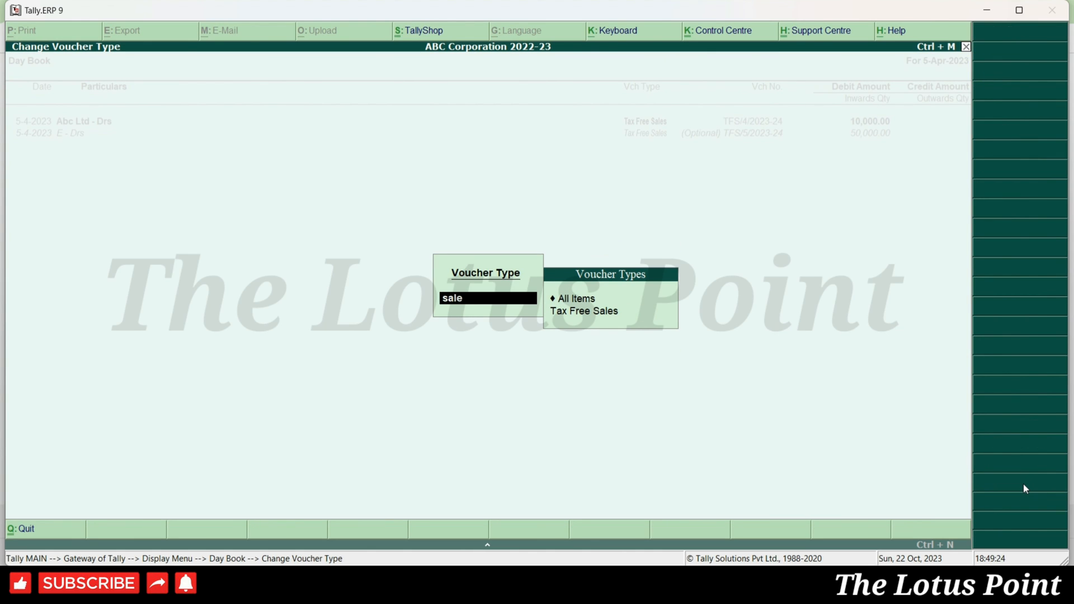
key("Down")
key("Return")
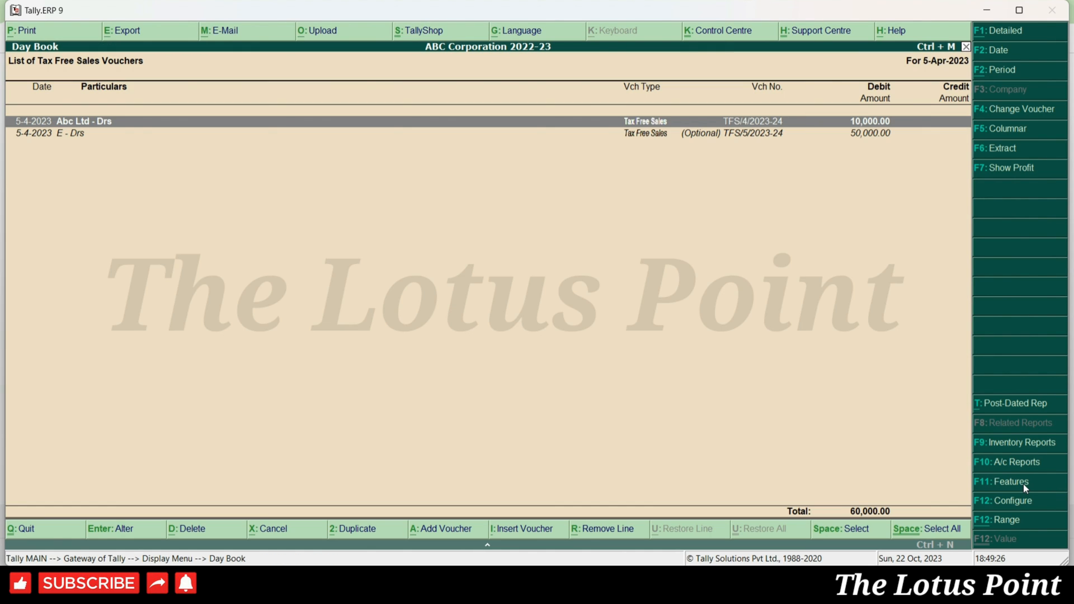
key("alt+F2")
key("BackSpace")
key("Return")
key("BackSpace")
key("Return")
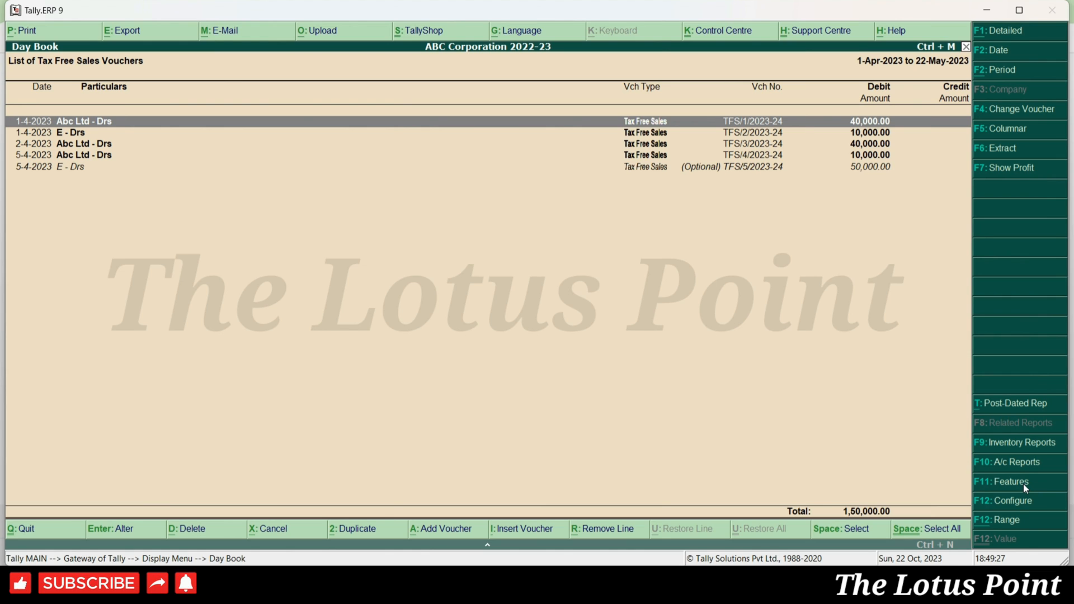
key("Down")
key("Down")
key("Down")
key("Down")
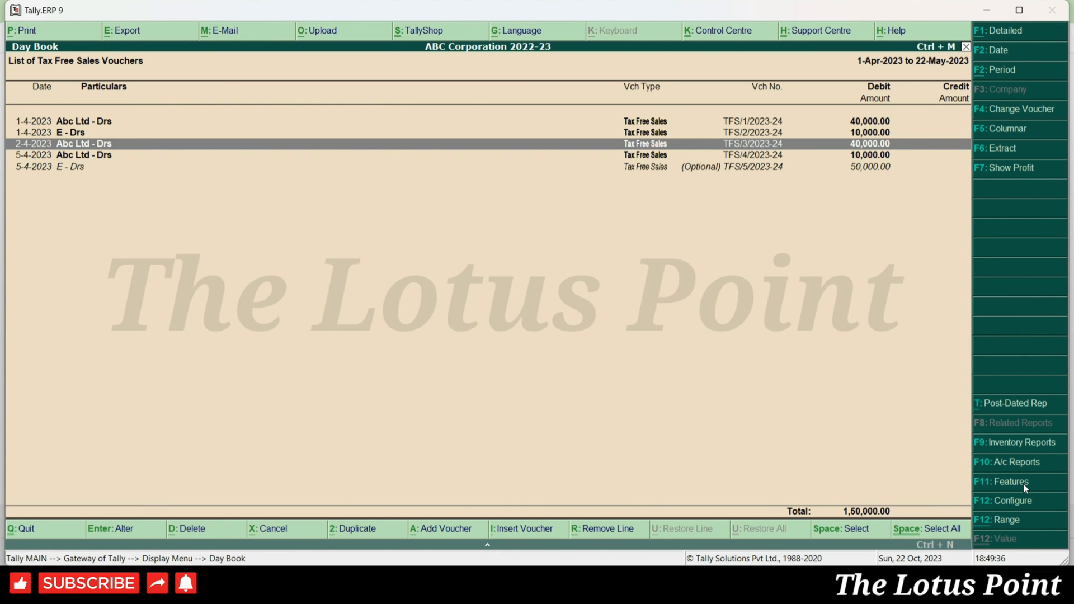
key("Return")
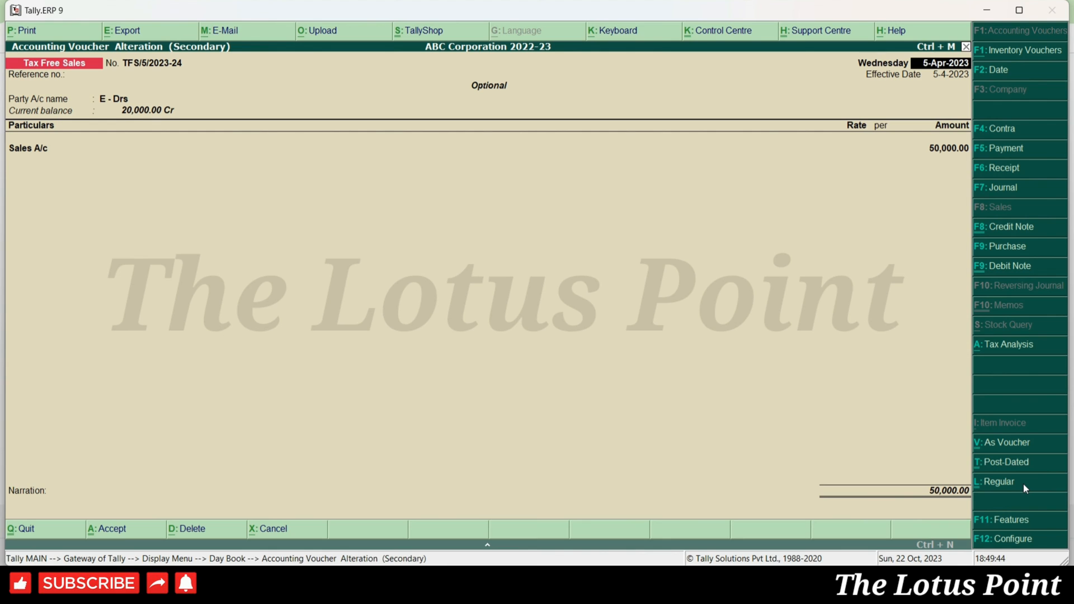
key("Escape")
key("Escape")
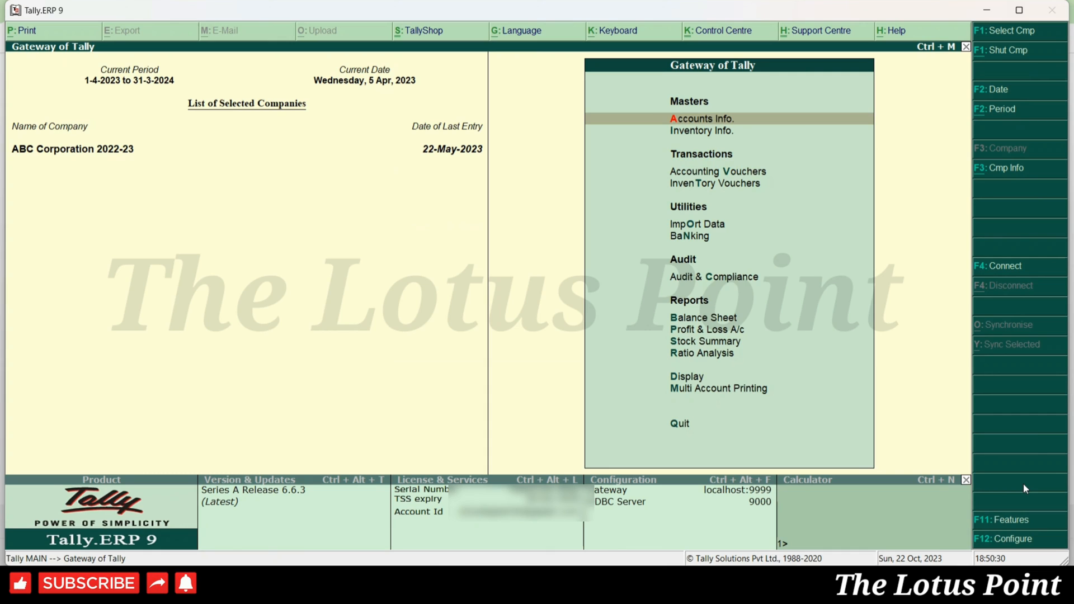
- Open the Optional Vouchers exception report for 1-Apr-2023 to 22-May-2023
key("Up")
key("Up")
key("Up")
key("Return")
key("Up")
key("Up")
key("Up")
key("Up")
key("Down")
key("Down")
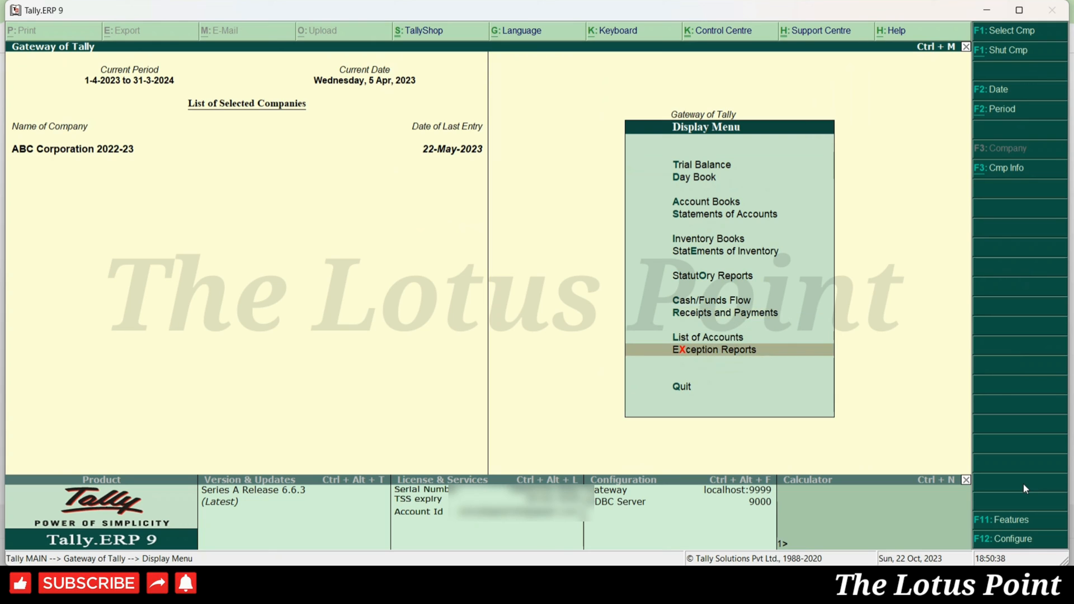
key("Return")
key("Down")
key("Down")
key("Down")
key("Down")
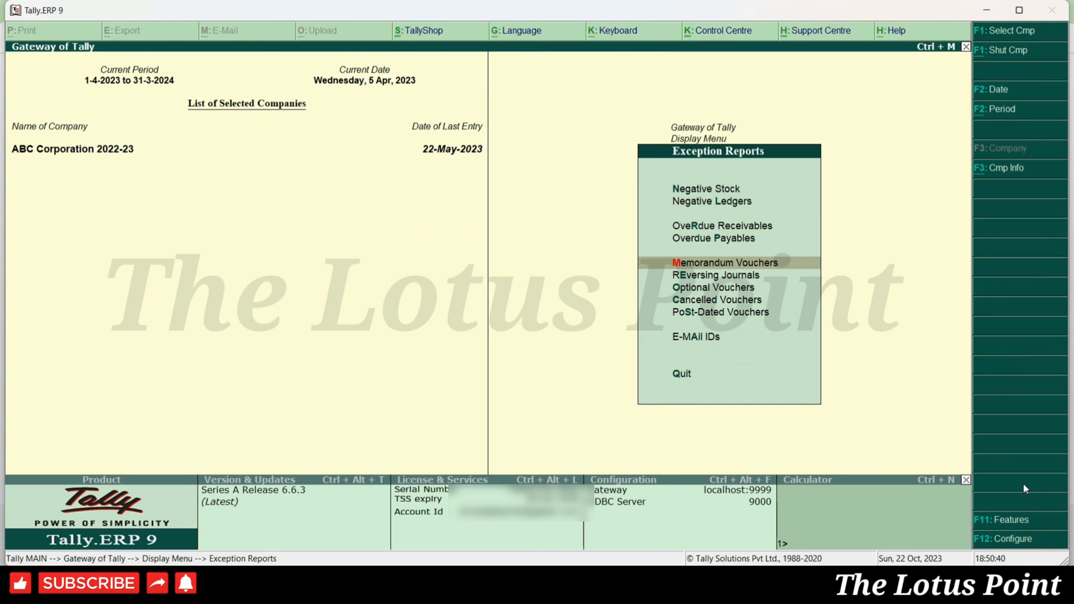
key("Down")
key("Down")
key("Return")
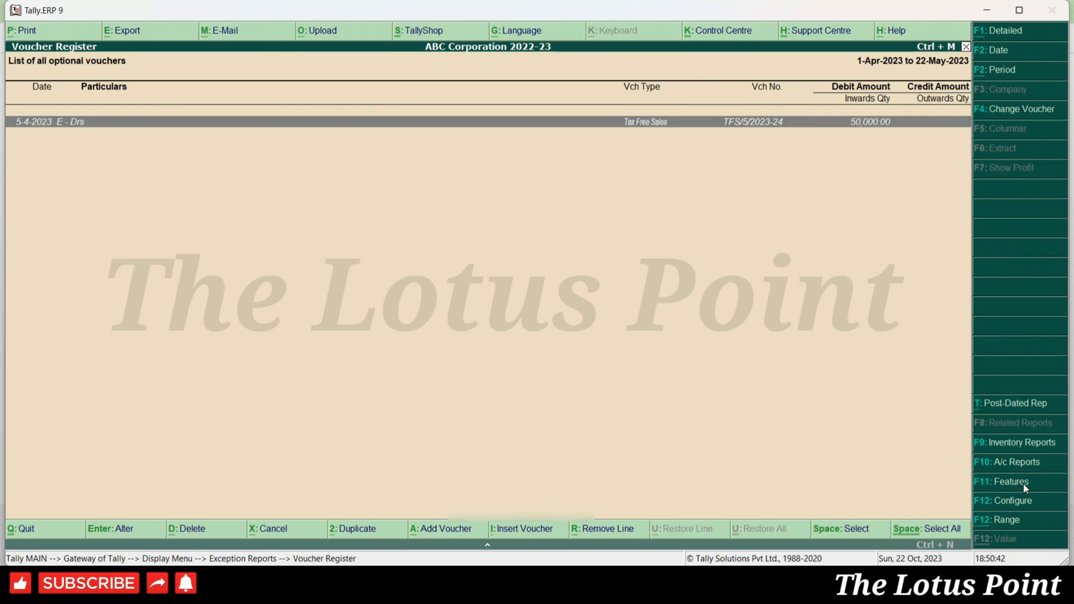
key("alt+F2")
key("Return")
key("Return")
key("Return")
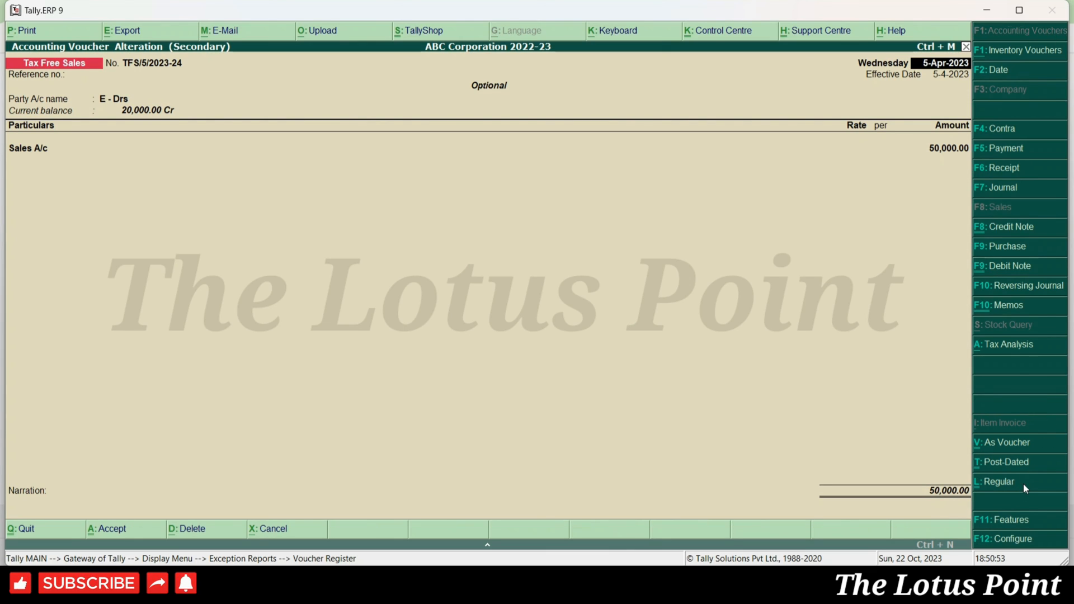
- Mark the 50,000 E - Drs voucher as Regular and save it
left_click(1026, 489)
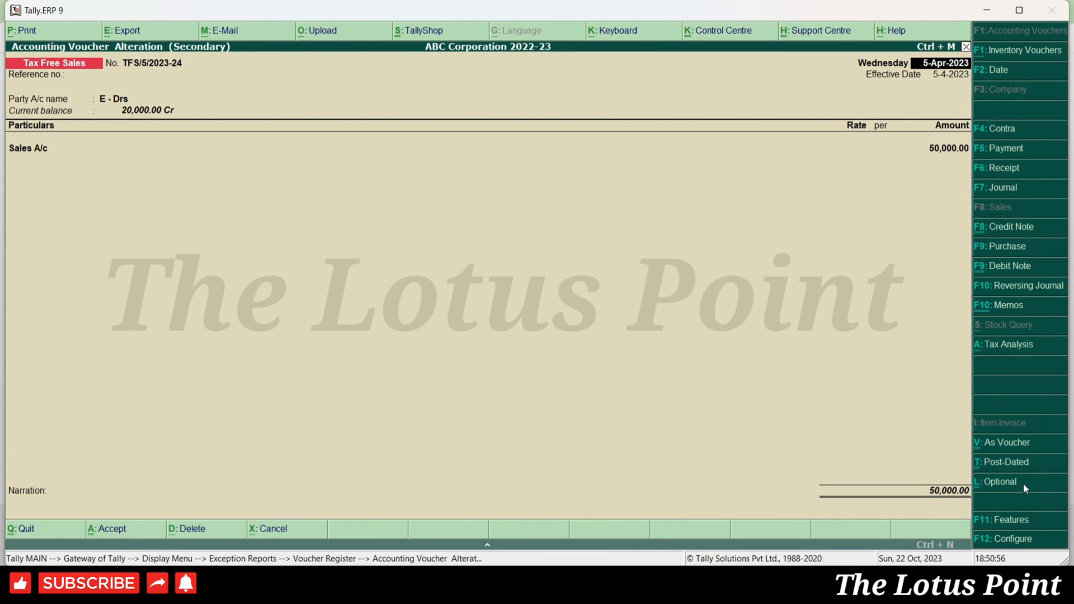
key("ctrl+a")
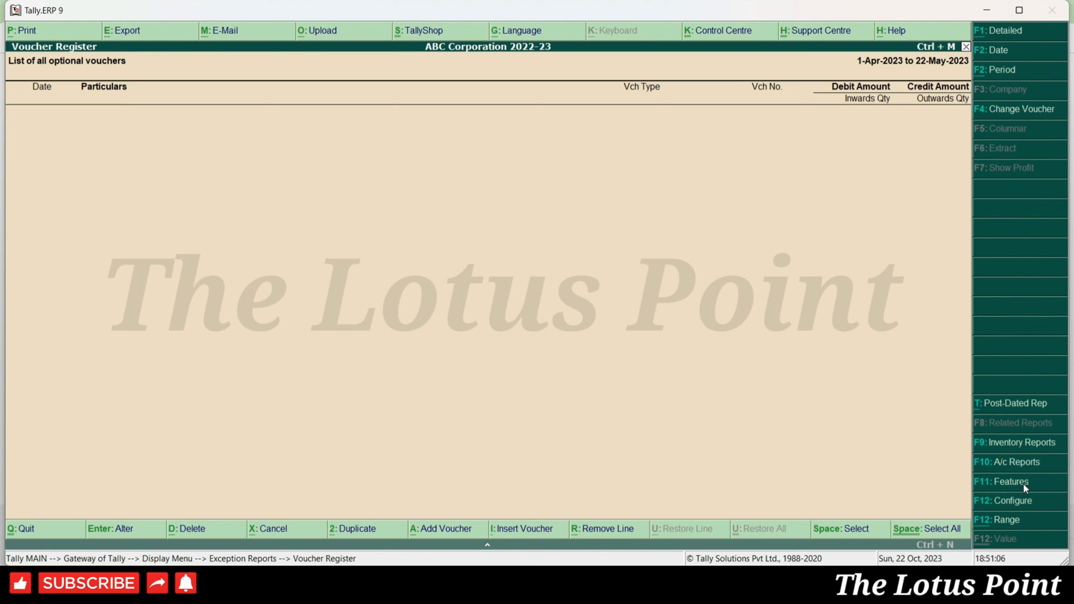
key("Escape")
key("Escape")
key("Escape")
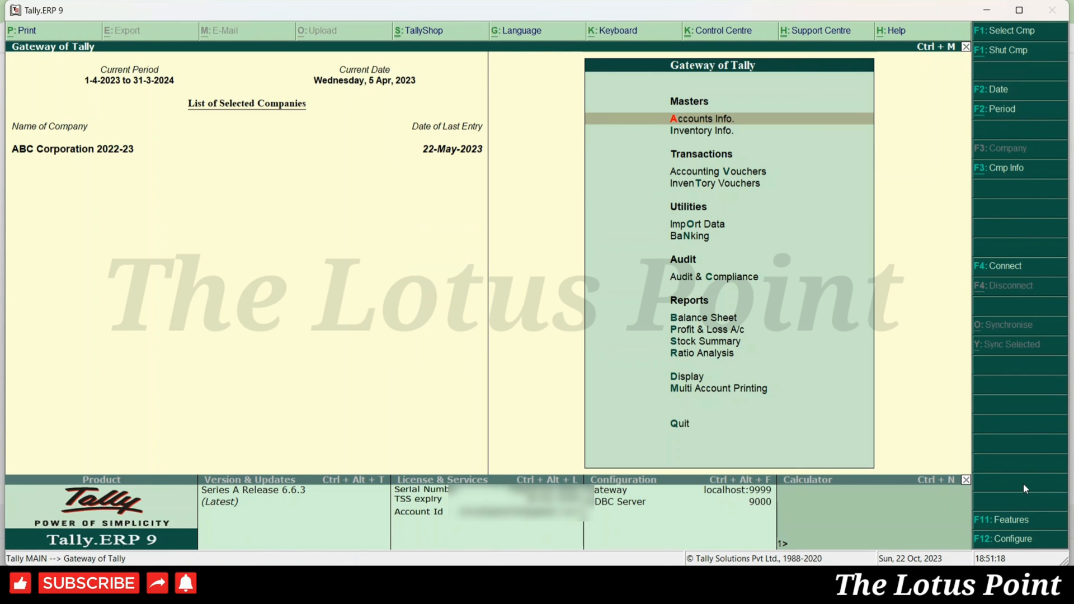
- Open the April Sales Register, start a new voucher, then discard it unsaved
key("d")
key("a")
key("s")
key("Up")
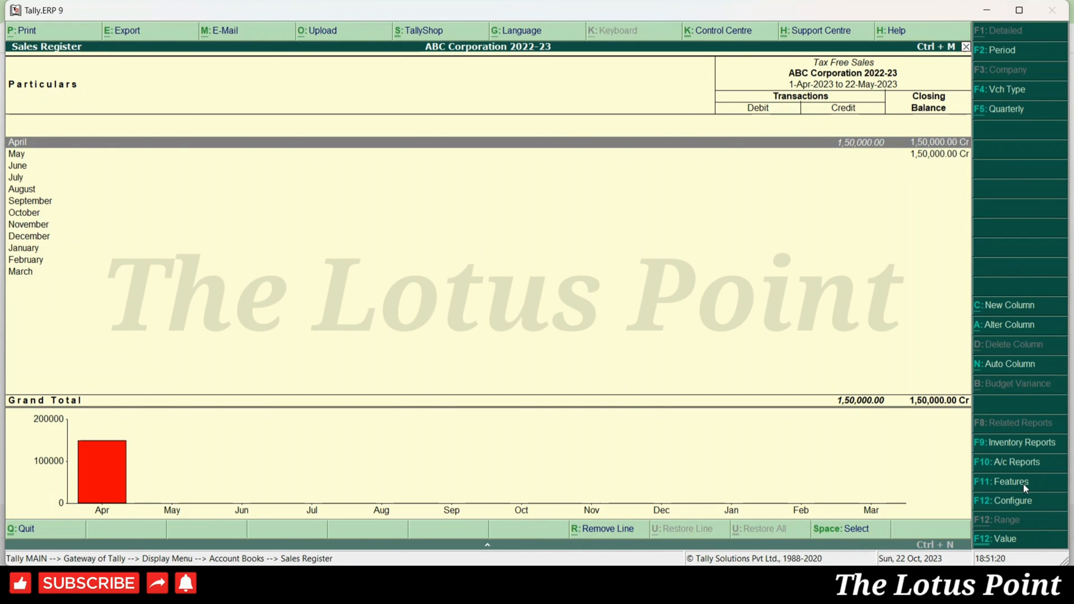
key("Return")
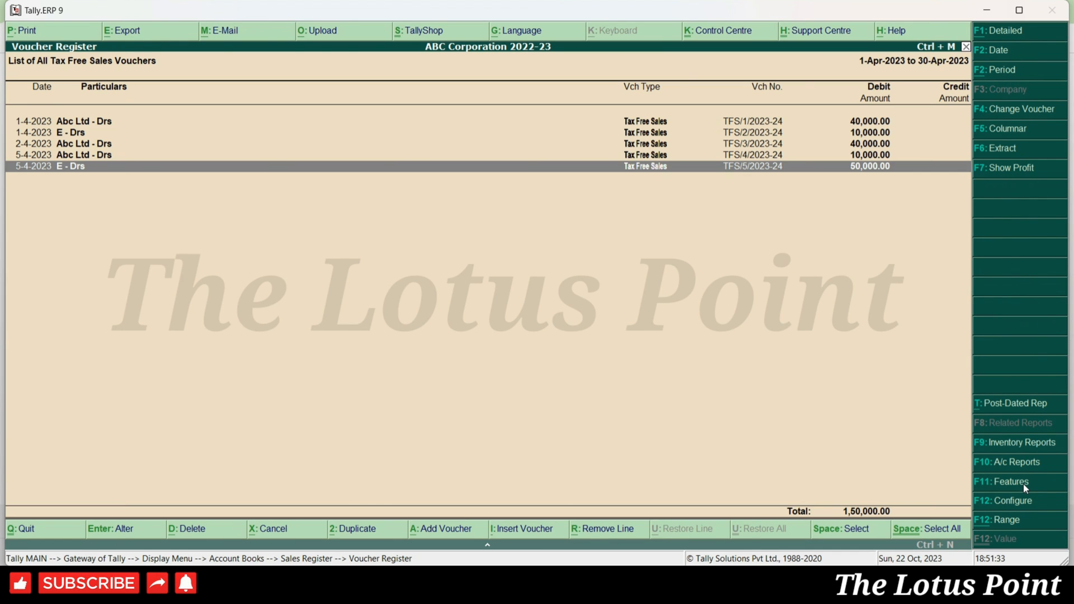
key("alt+a")
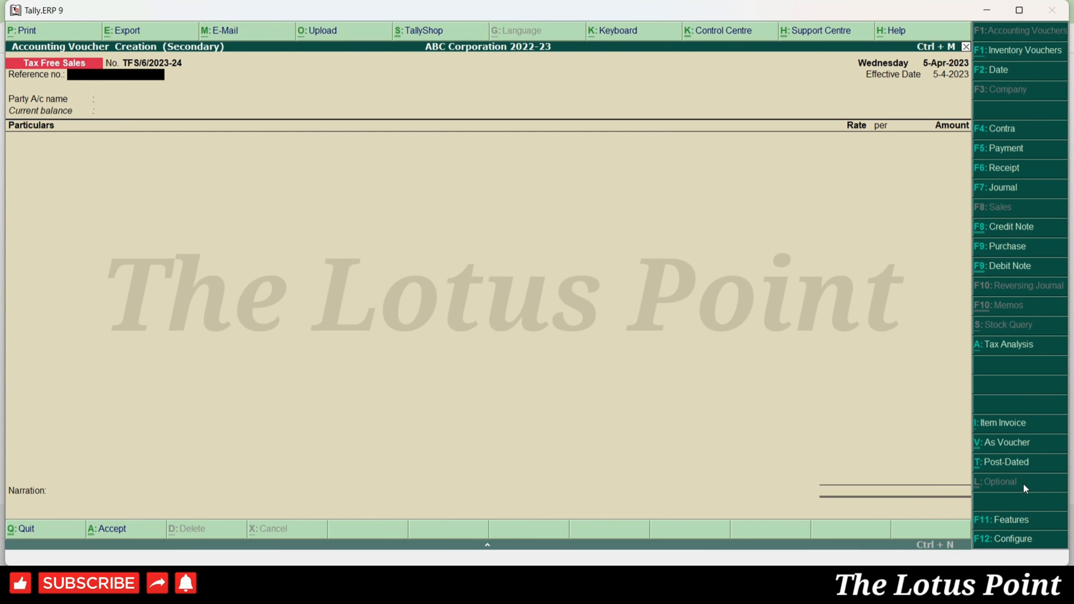
key("Escape")
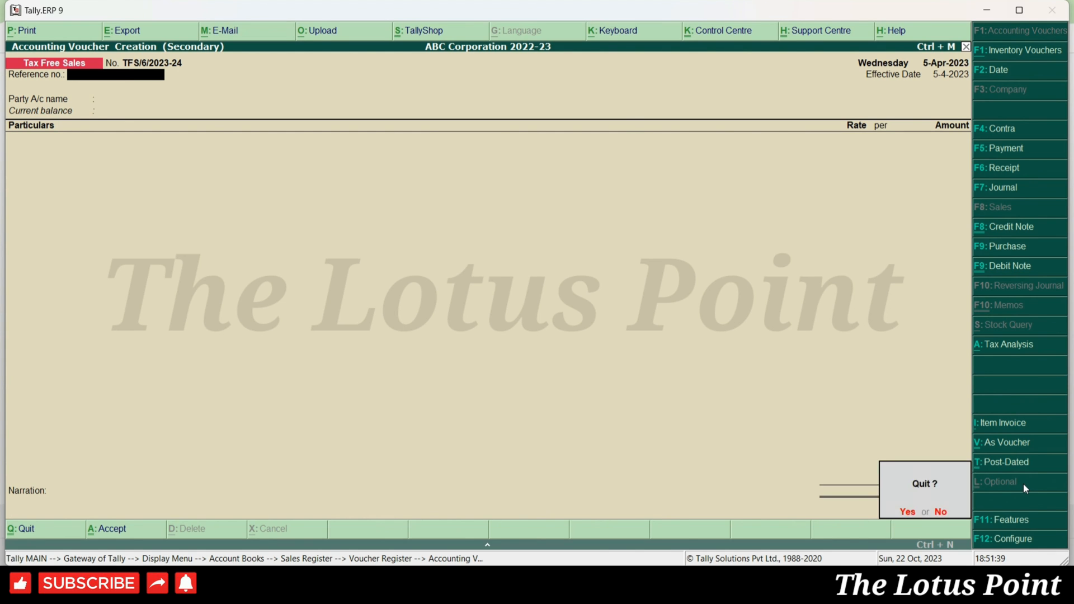
key("y")
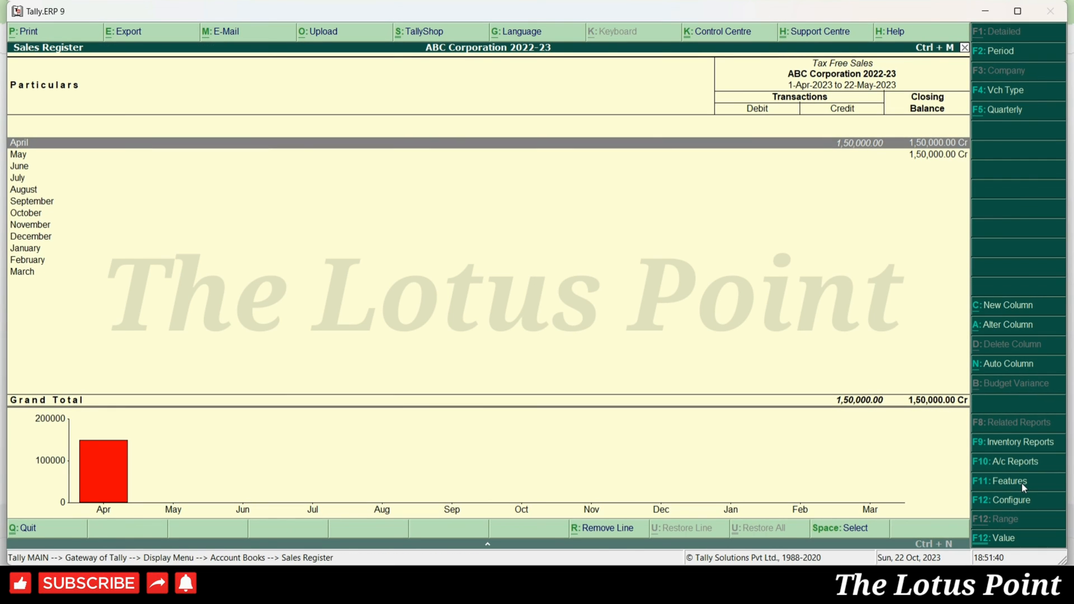
- Select Tax Free Sales from the voucher types list for alteration
key("Escape")
key("Escape")
key("Escape")
key("a")
key("v")
key("a")
key("Return")
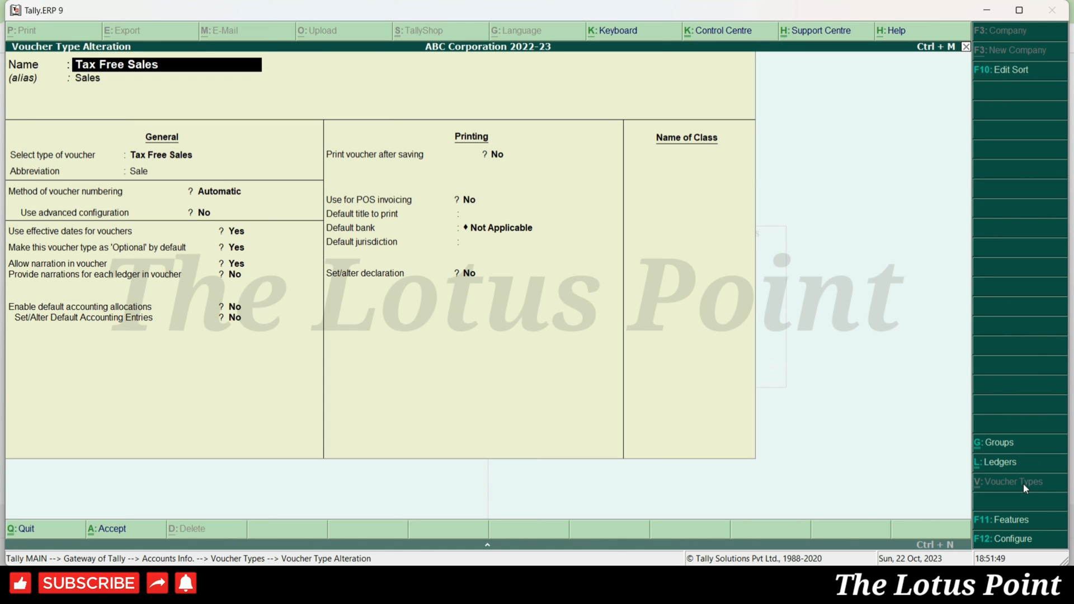
- Set 'Optional' by default to No, and turn on per-ledger narrations and default accounting allocations
key("Return")
key("Return")
key("Return")
key("Return")
key("Return")
key("Return")
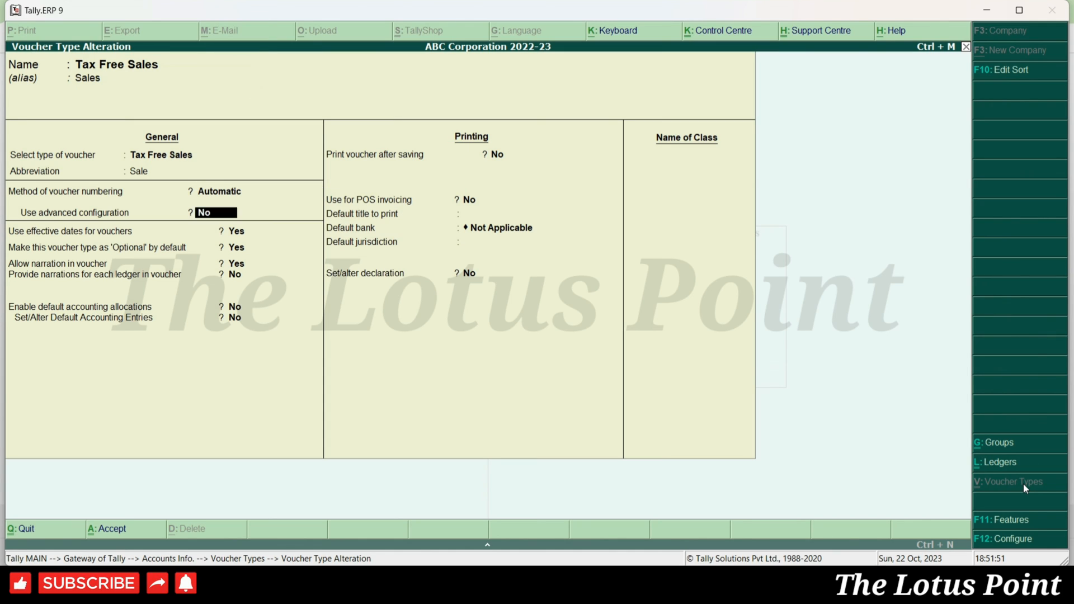
type("n")
key("Return")
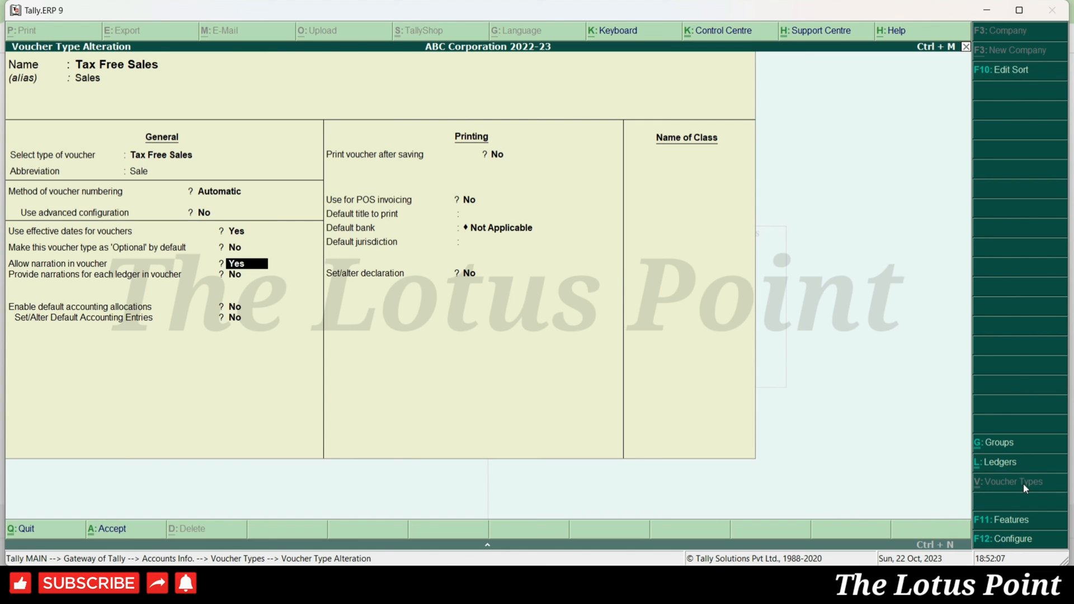
key("Return")
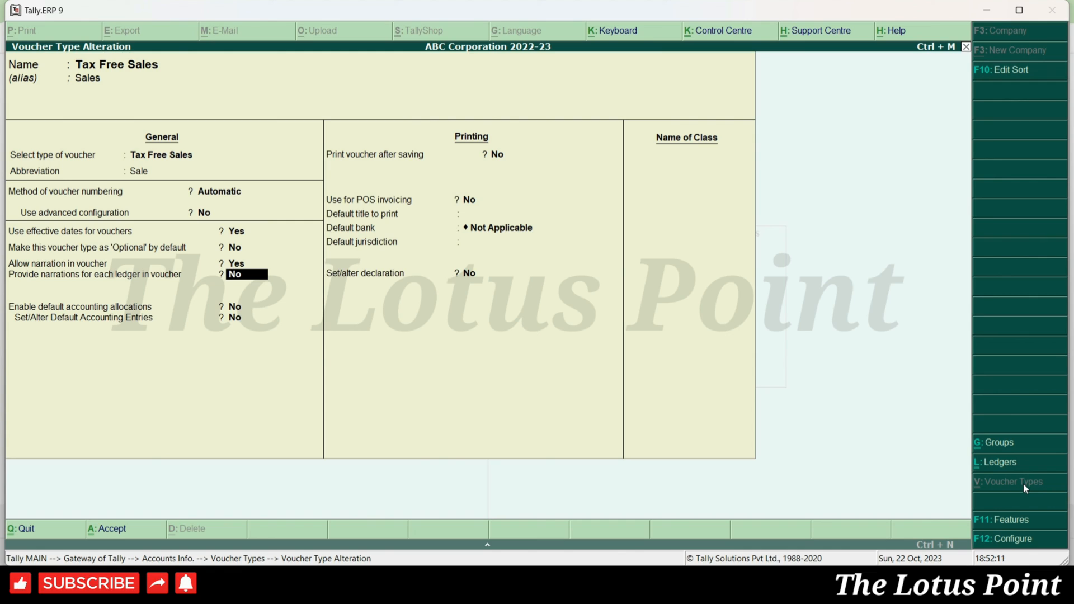
key("y")
key("Return")
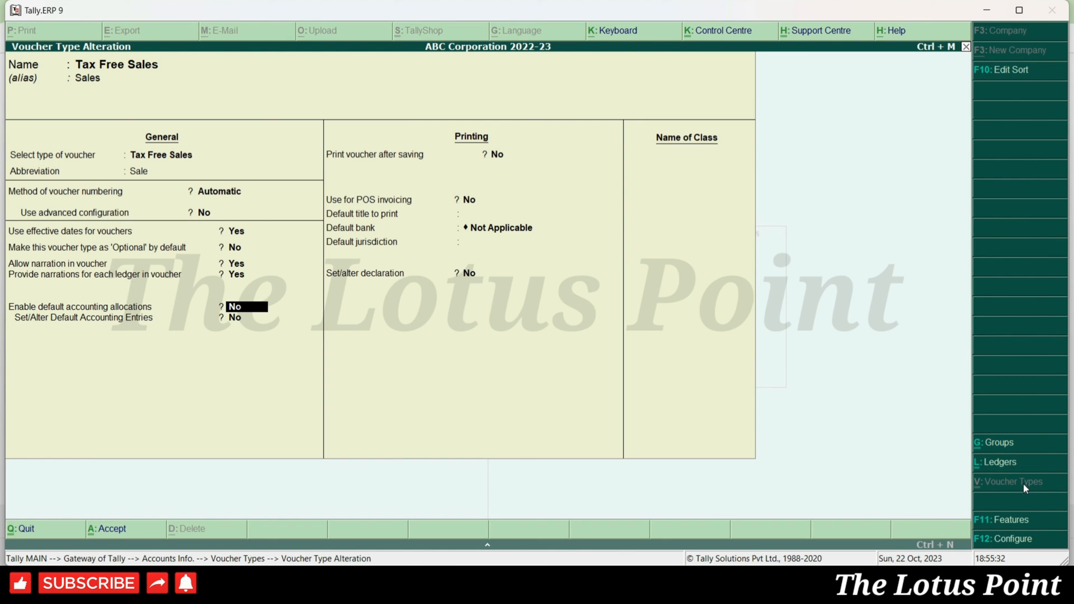
type("y")
key("Return")
type("y")
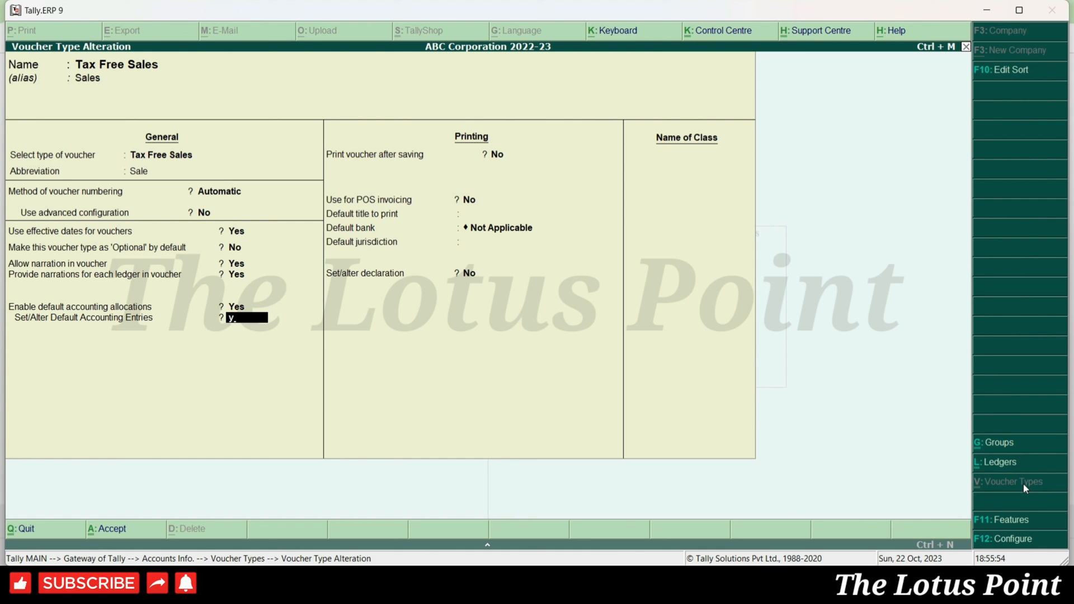
key("Return")
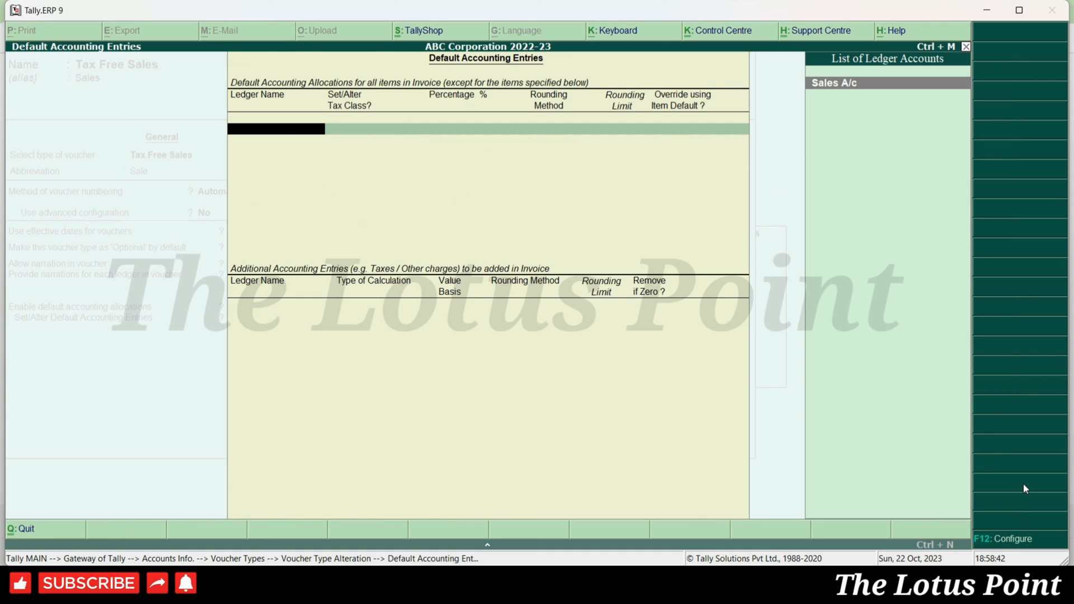
- Allocate 100% of the default accounting entry to Sales A/c
key("Return")
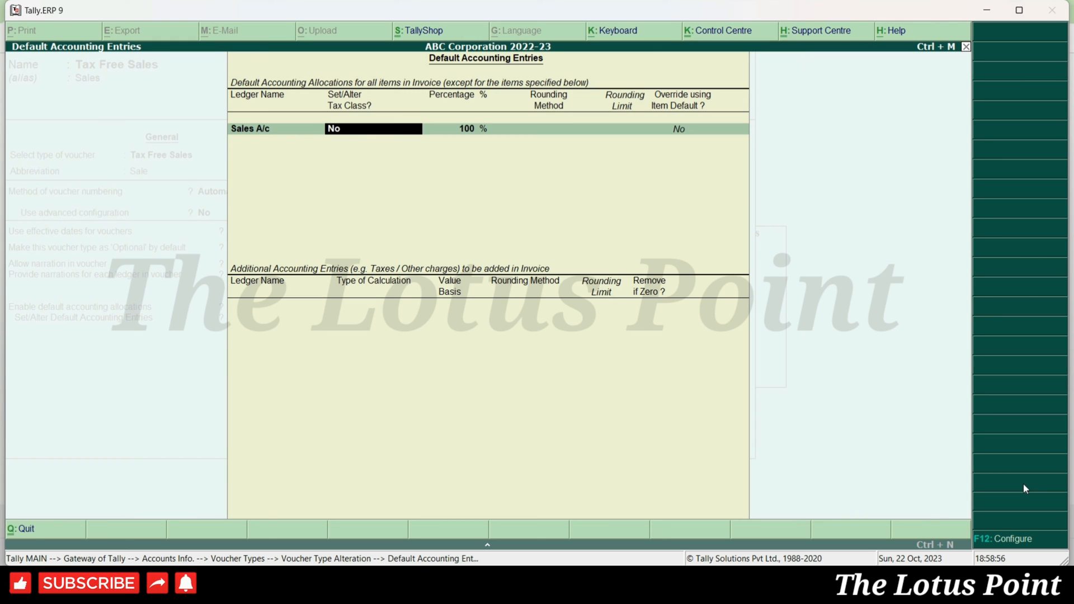
key("Return")
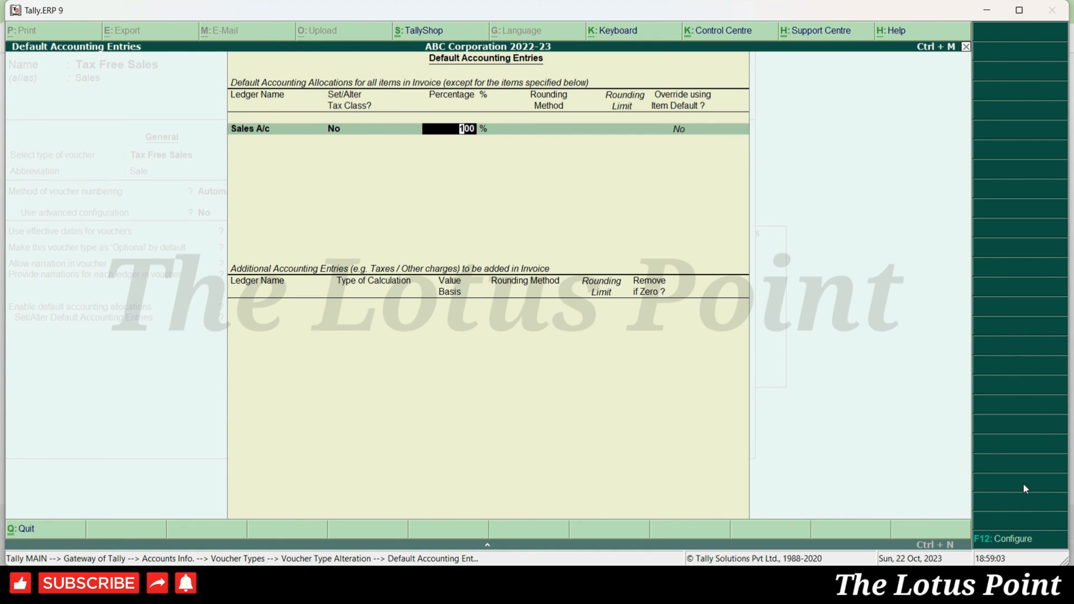
key("Return")
key("Return")
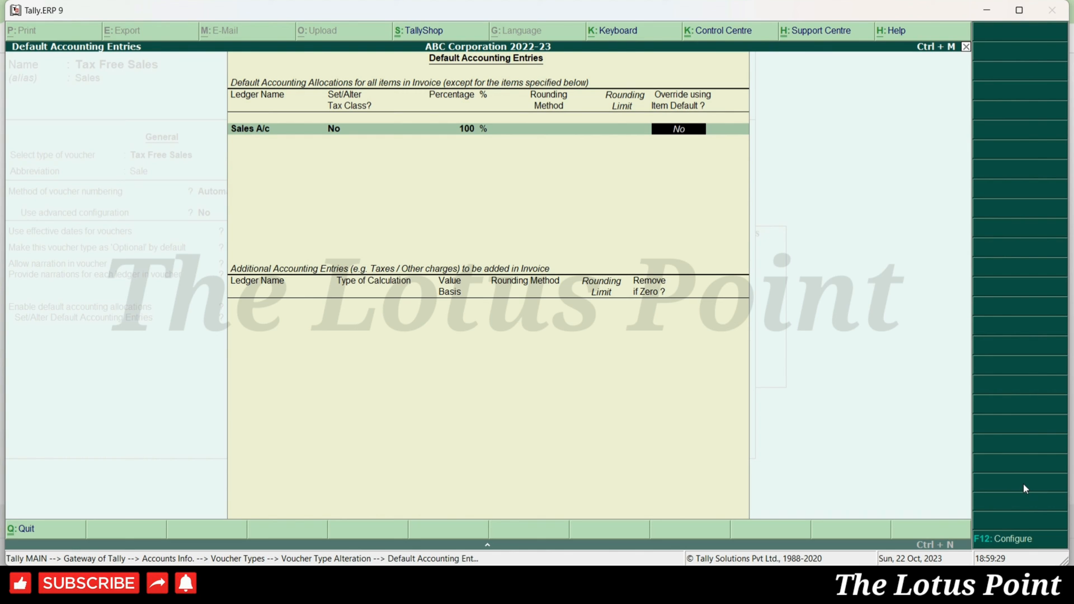
key("Return")
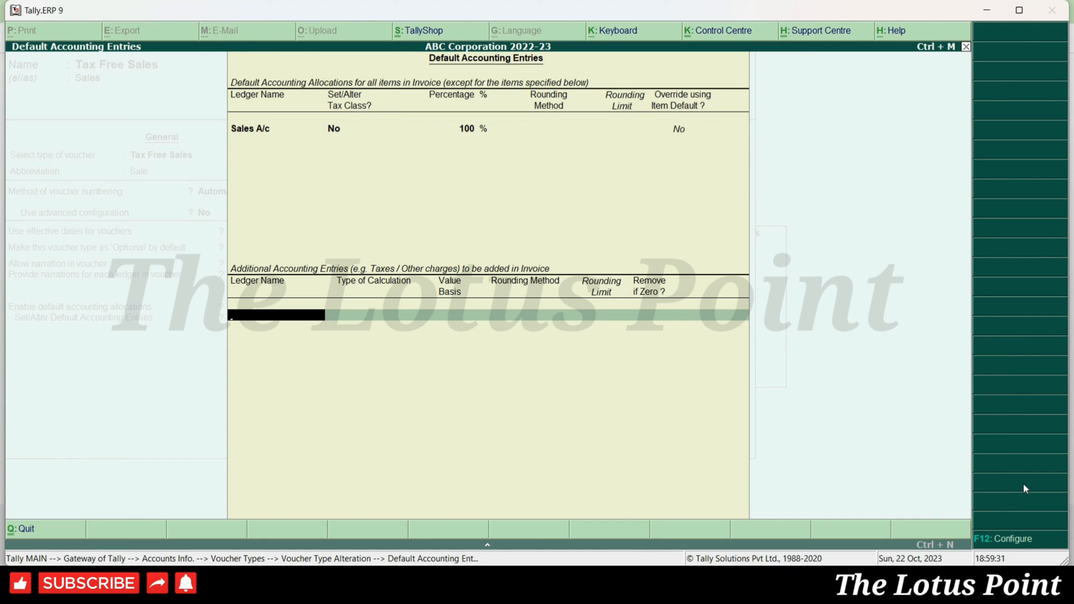
- Add Sales A/c as an additional entry calculated As User Defined Value, removed if zero
type("Sales")
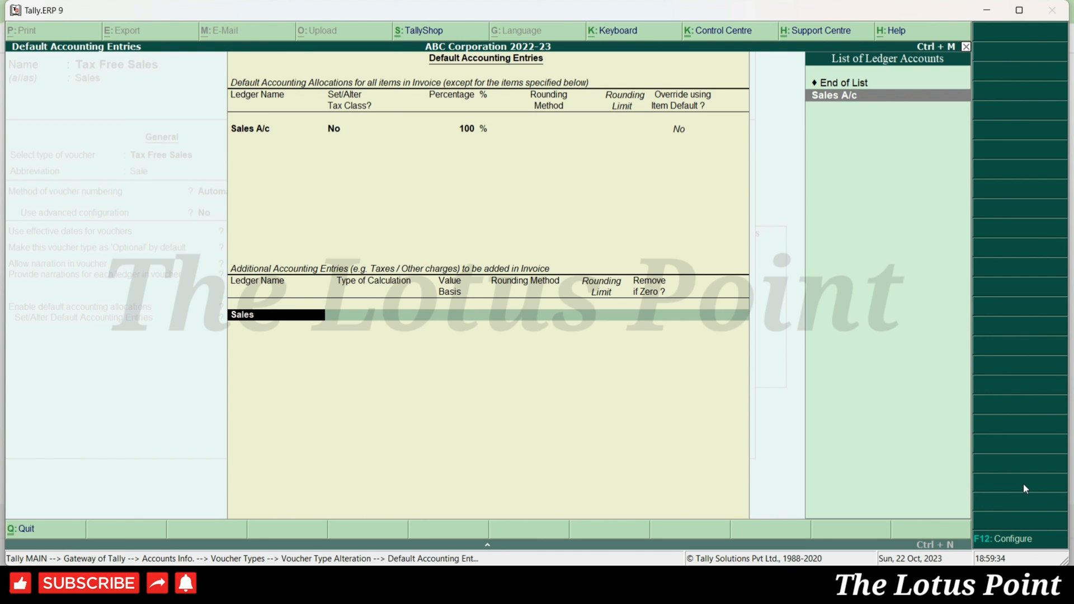
key("Return")
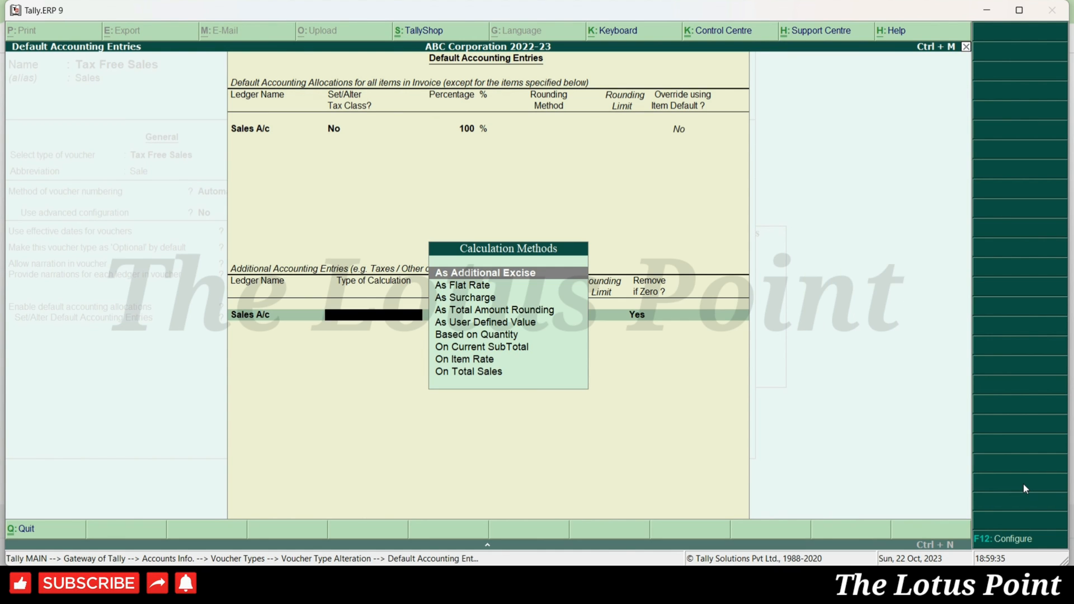
key("Down")
key("Down")
key("Down")
key("Down")
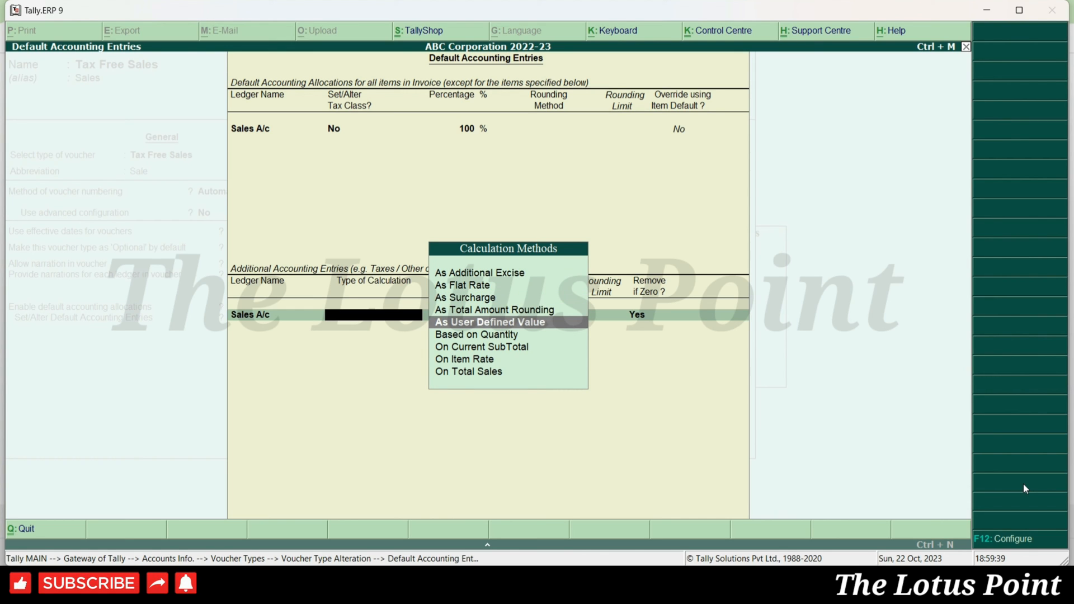
key("Return")
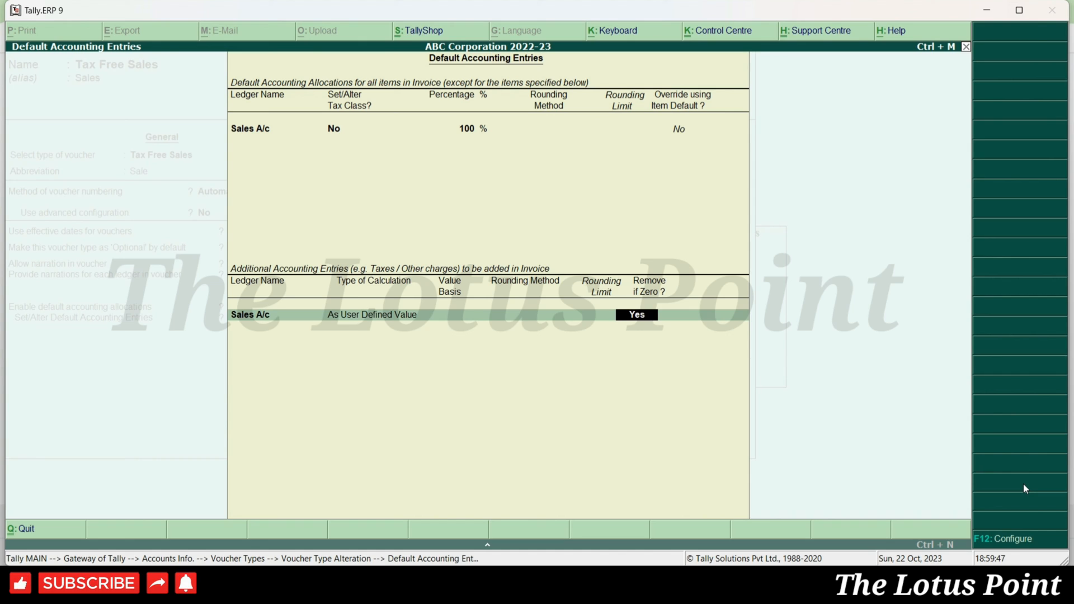
key("Return")
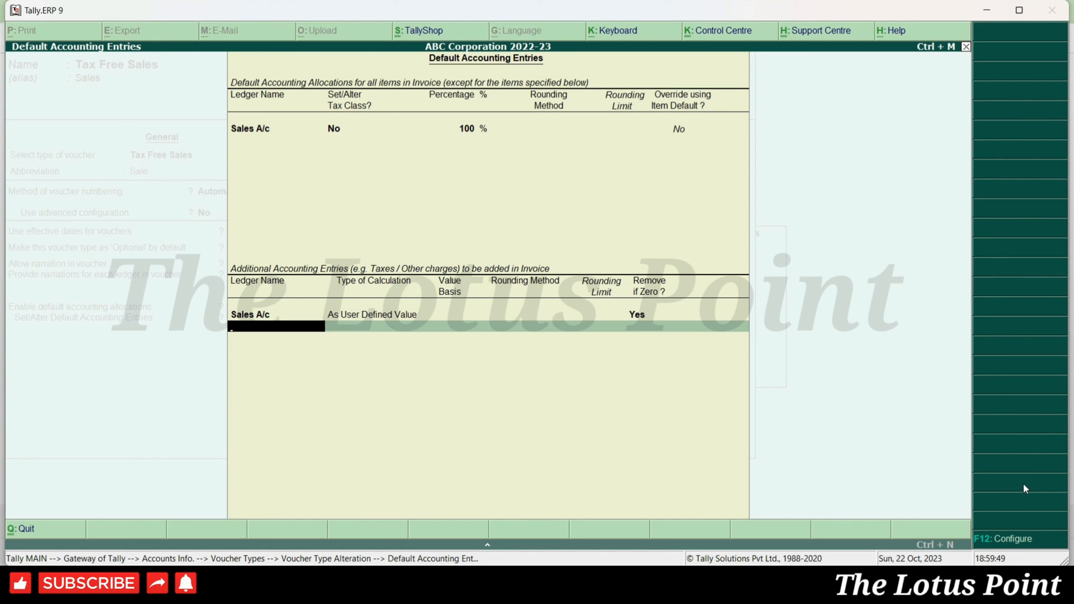
- Add Round Off as As Total Amount Rounding with Normal Rounding and limit 0, then close the entries
type("Round")
key("Return")
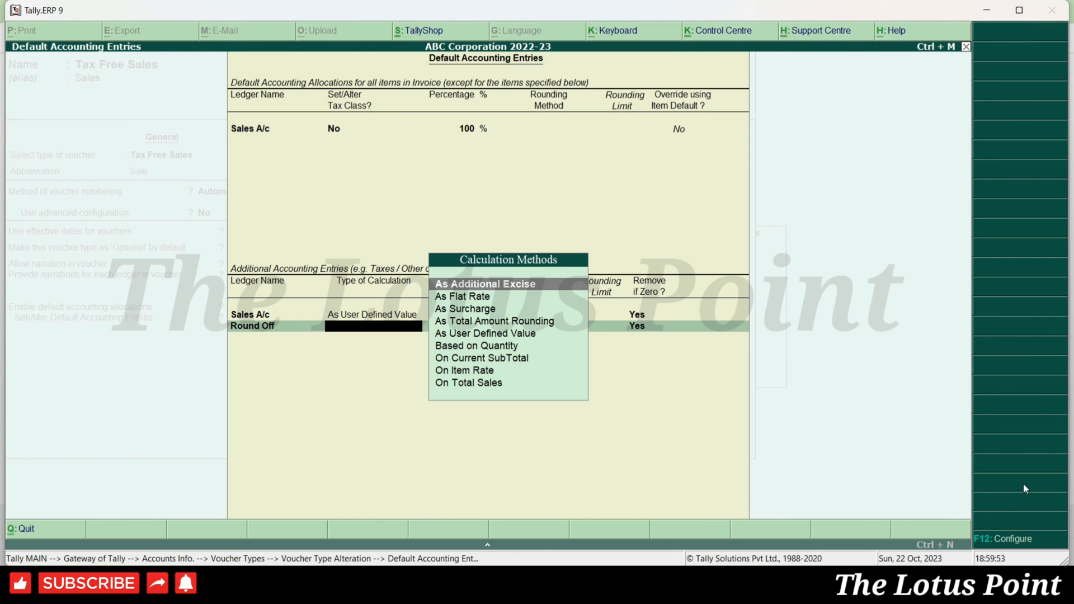
key("Down")
key("Down")
key("Down")
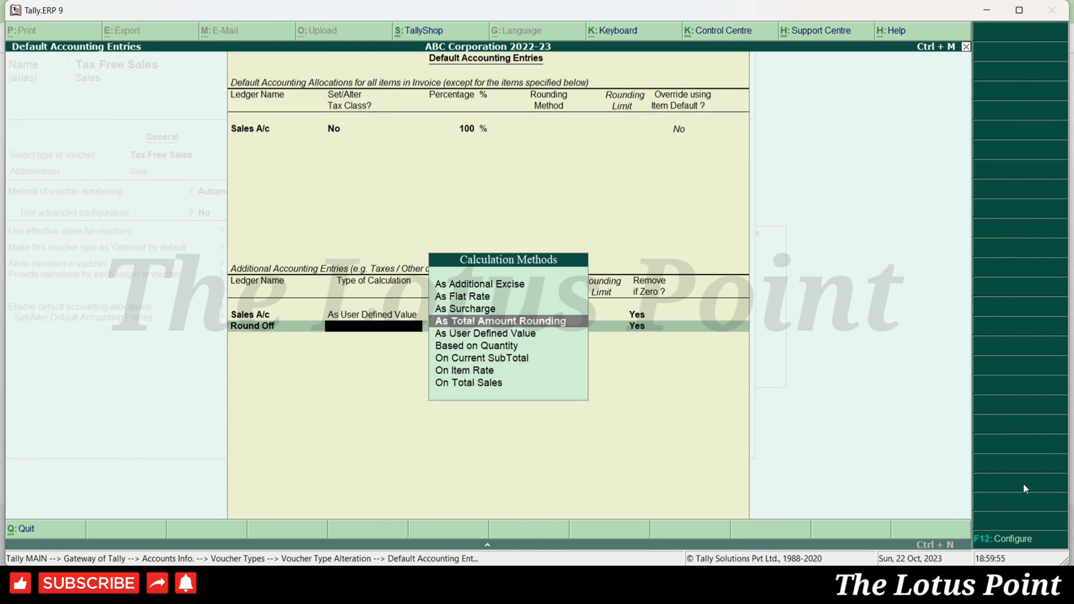
key("Return")
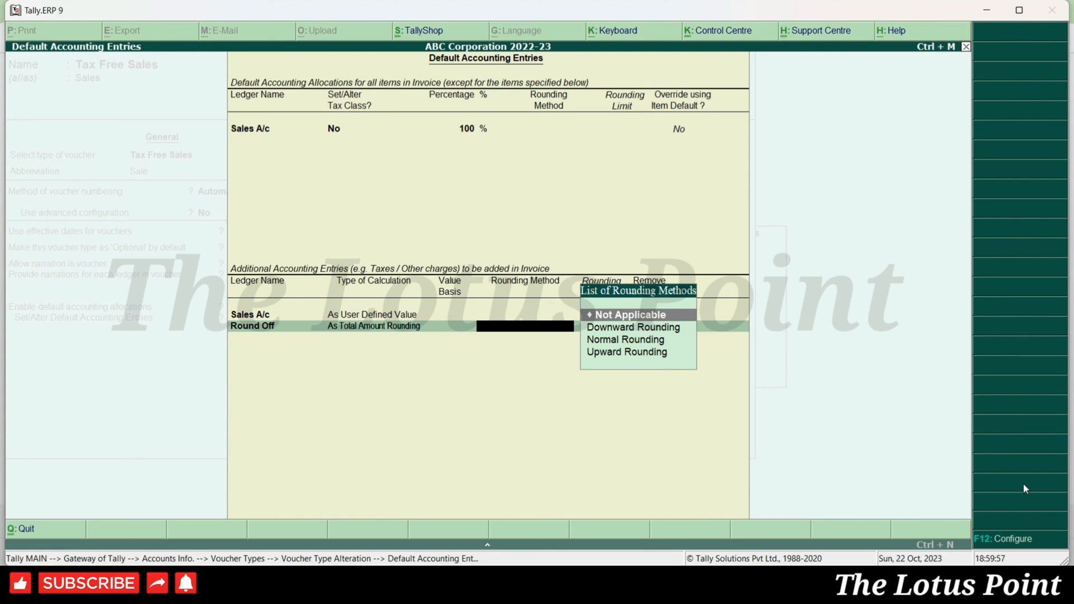
key("Down")
key("Down")
key("Return")
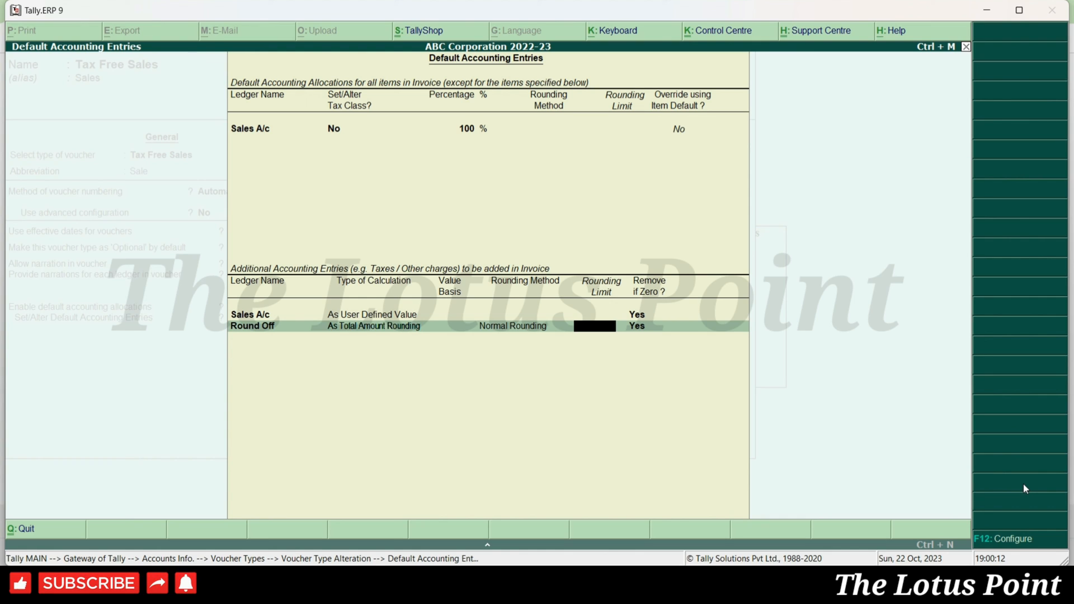
key("Return")
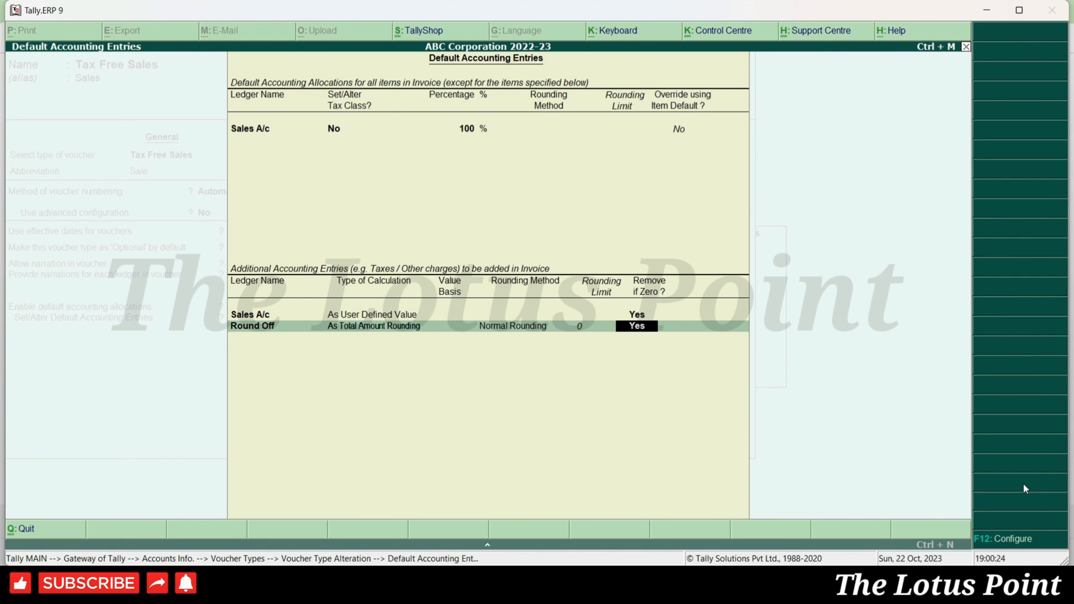
key("Return")
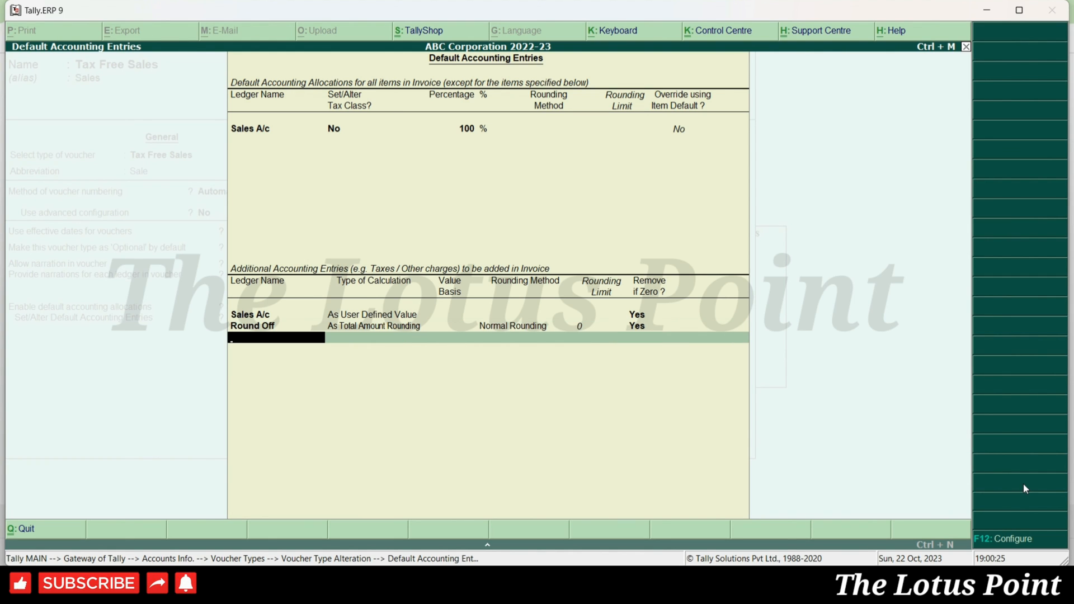
key("Return")
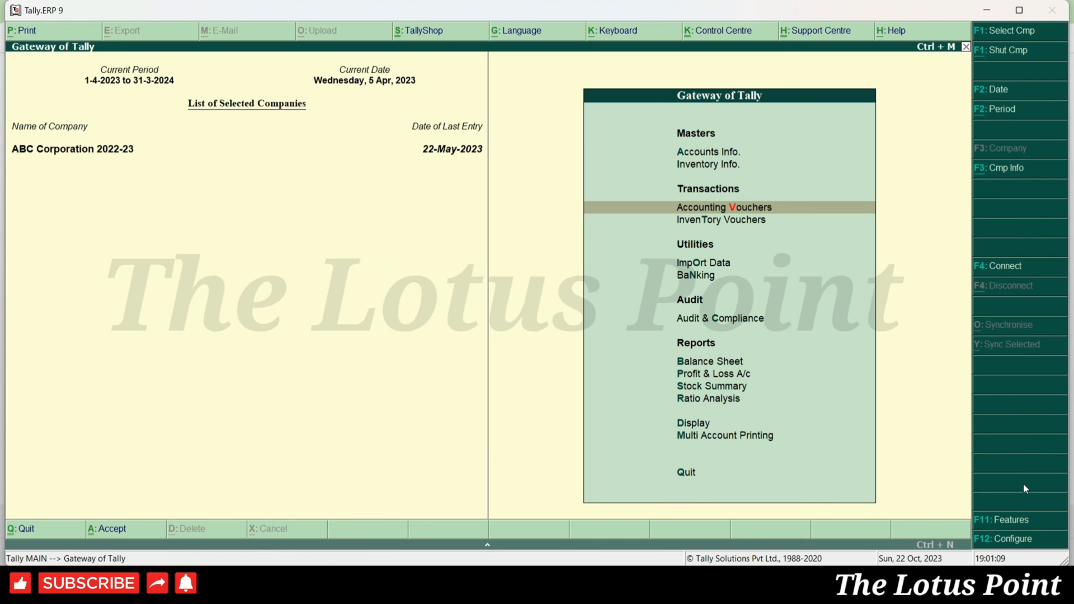
- Enter voucher TFS/6 for Abc Ltd - Drs with a 10,000 Sales A/c amount and save it
key("Return")
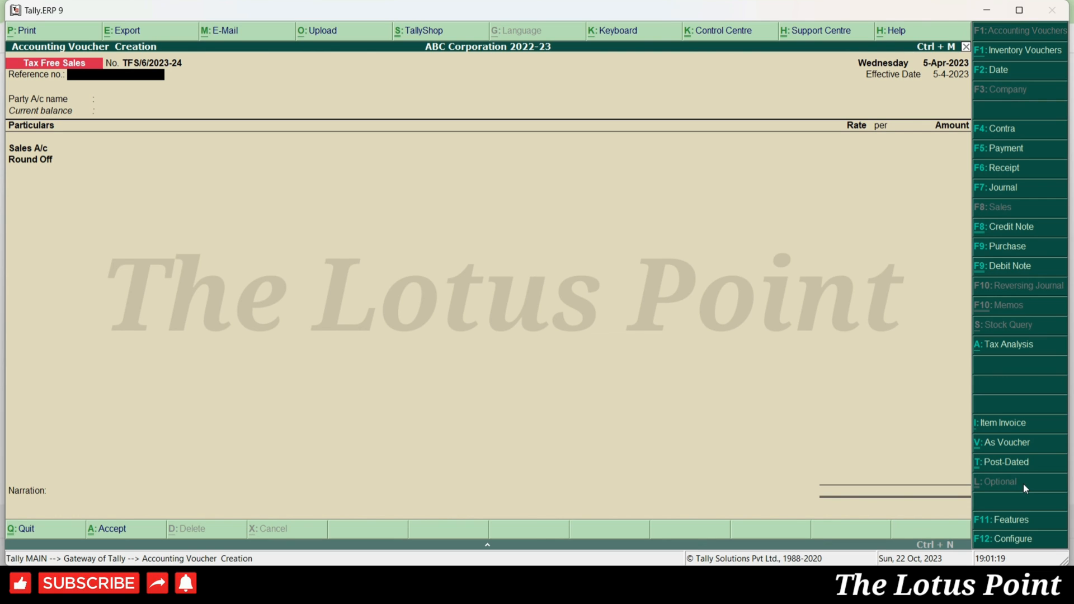
key("Return")
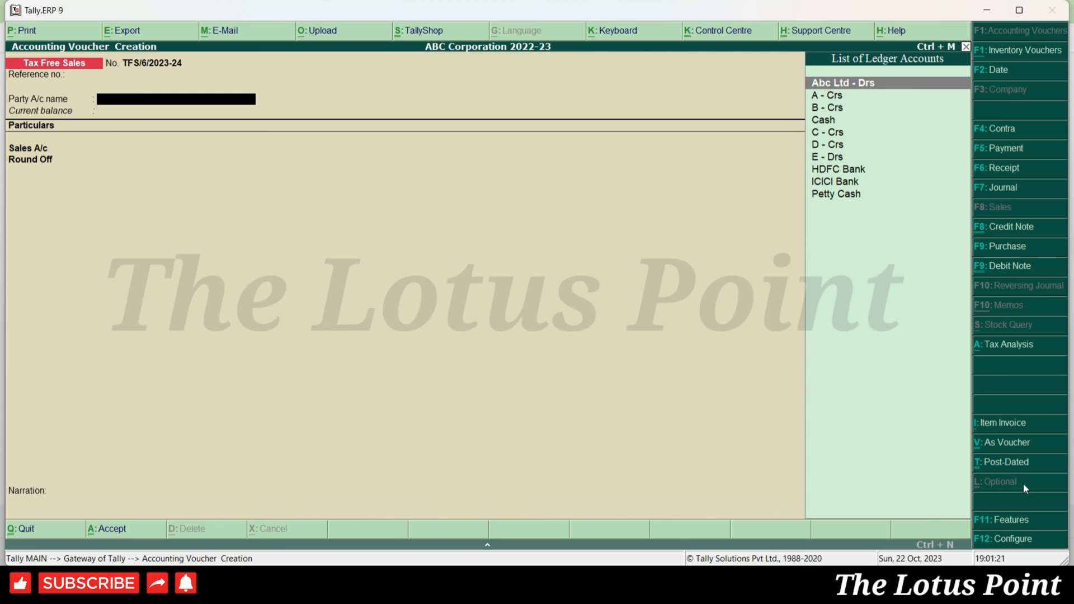
key("Return")
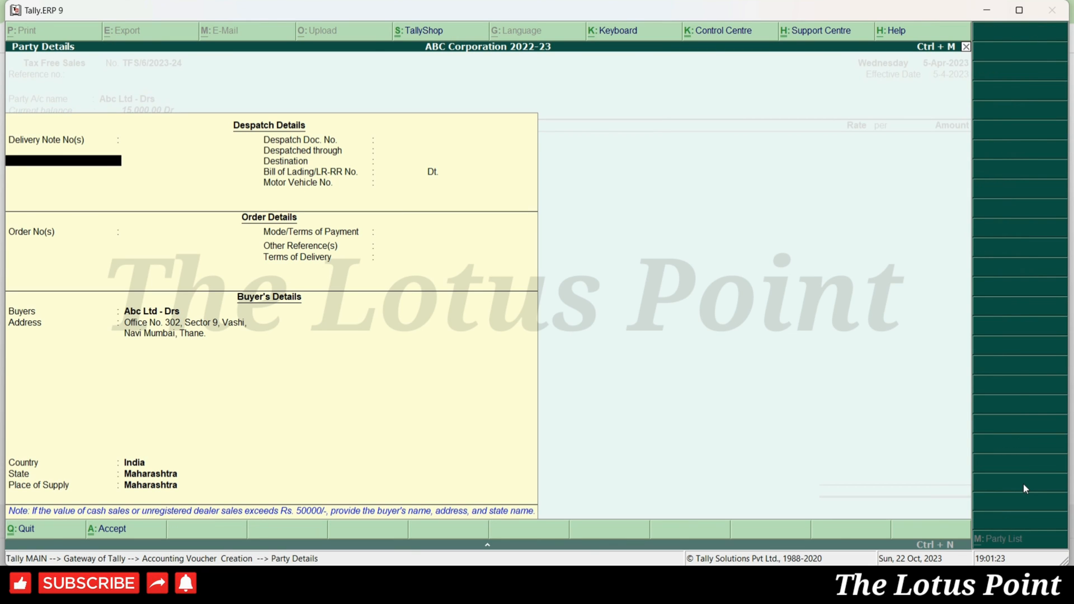
key("ctrl+a")
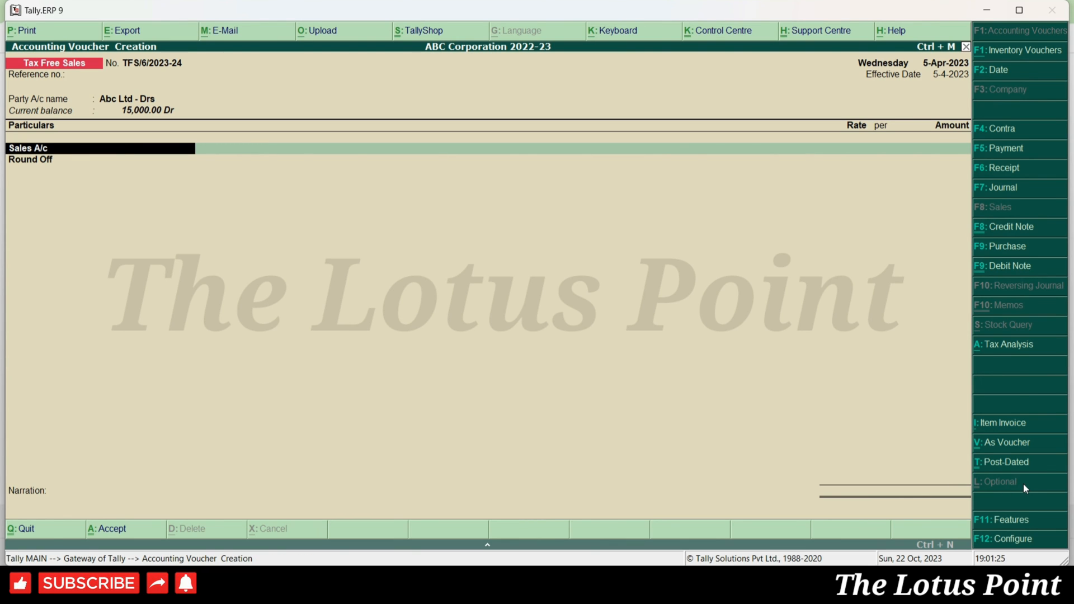
key("Return")
type("10,000")
key("Return")
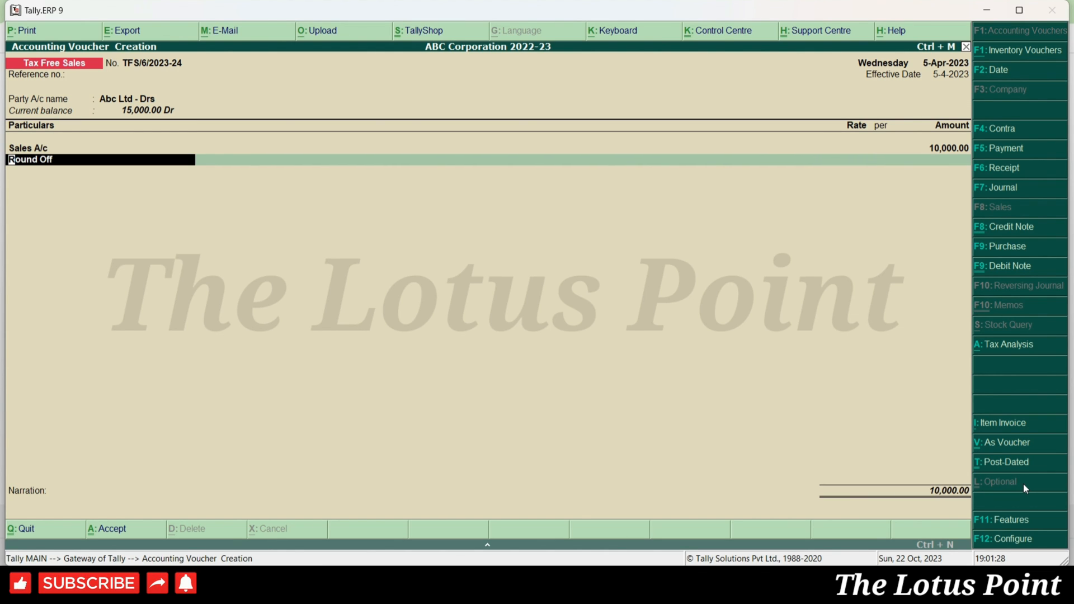
key("Return")
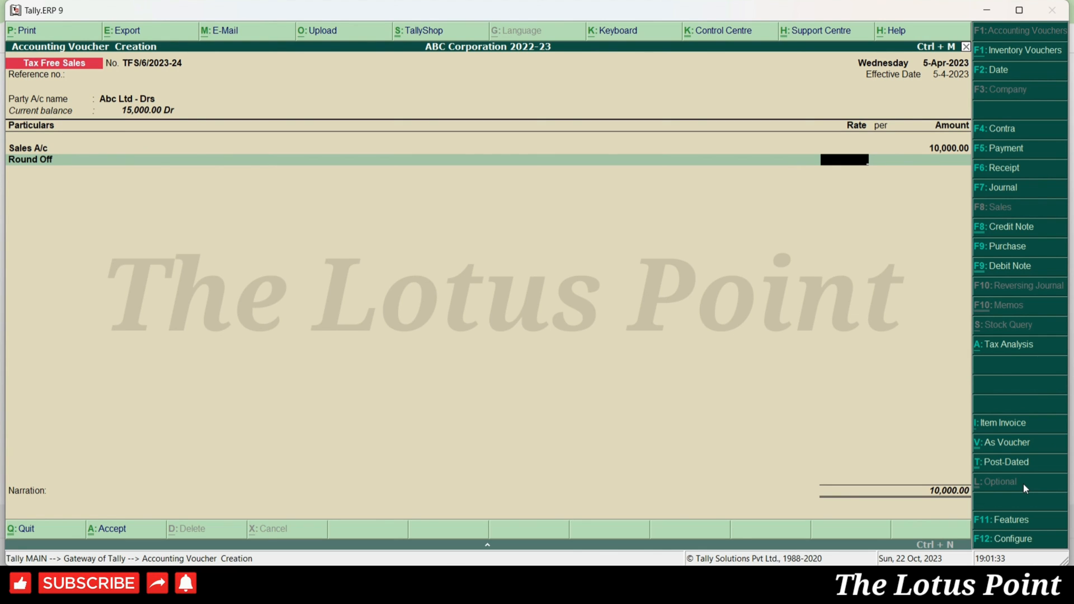
key("ctrl+a")
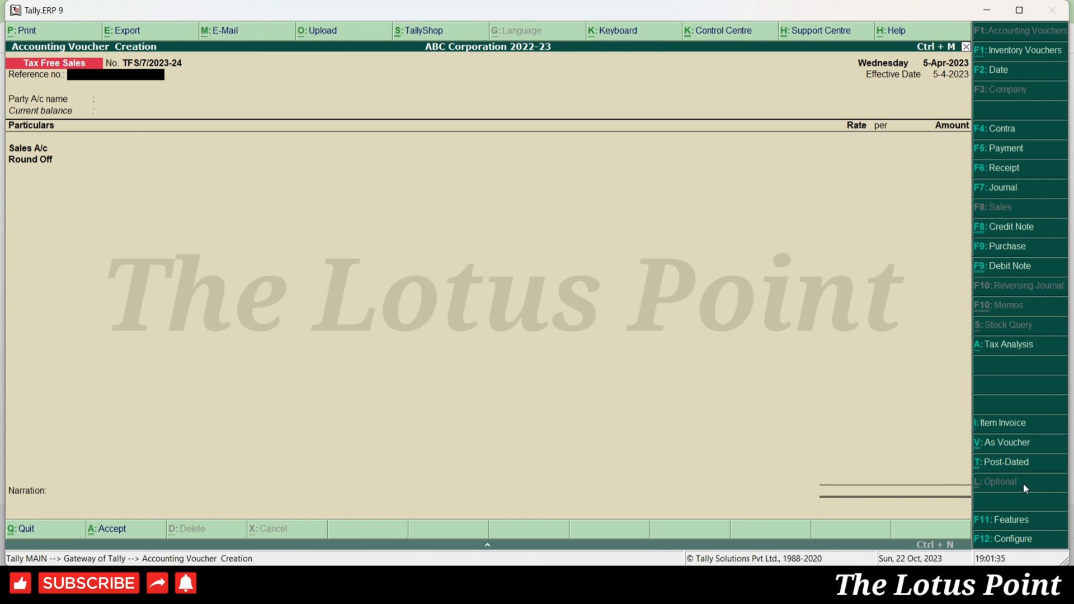
- Reopen voucher TFS/6 and enable Set/Alter Default Accounting Entries in its voucher type
key("Page_Up")
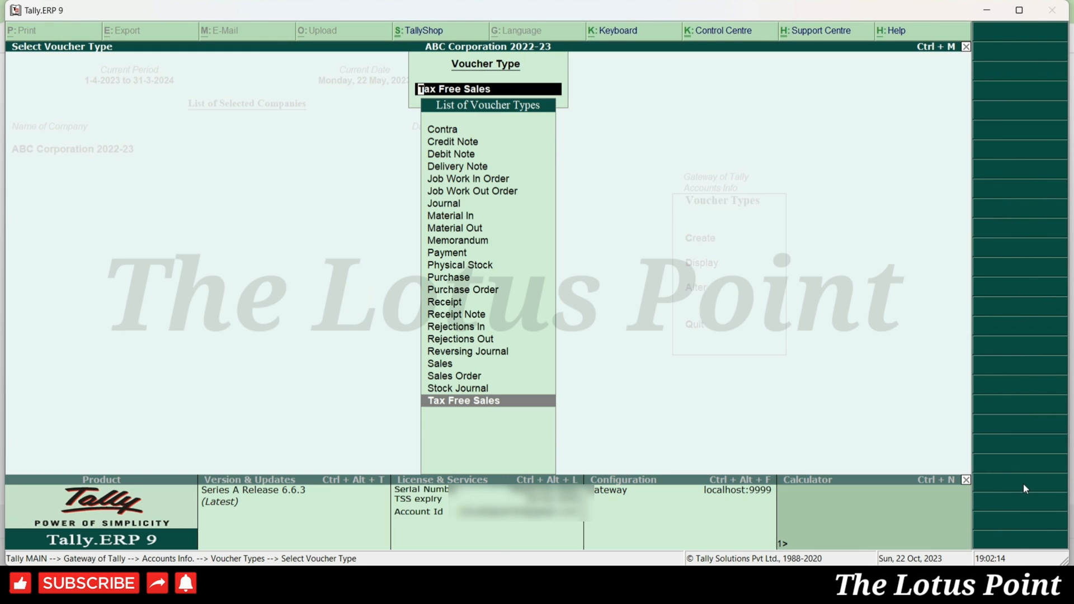
key("Return")
key("Return")
key("Return")
key("Return")
key("Return")
key("Return")
key("Return")
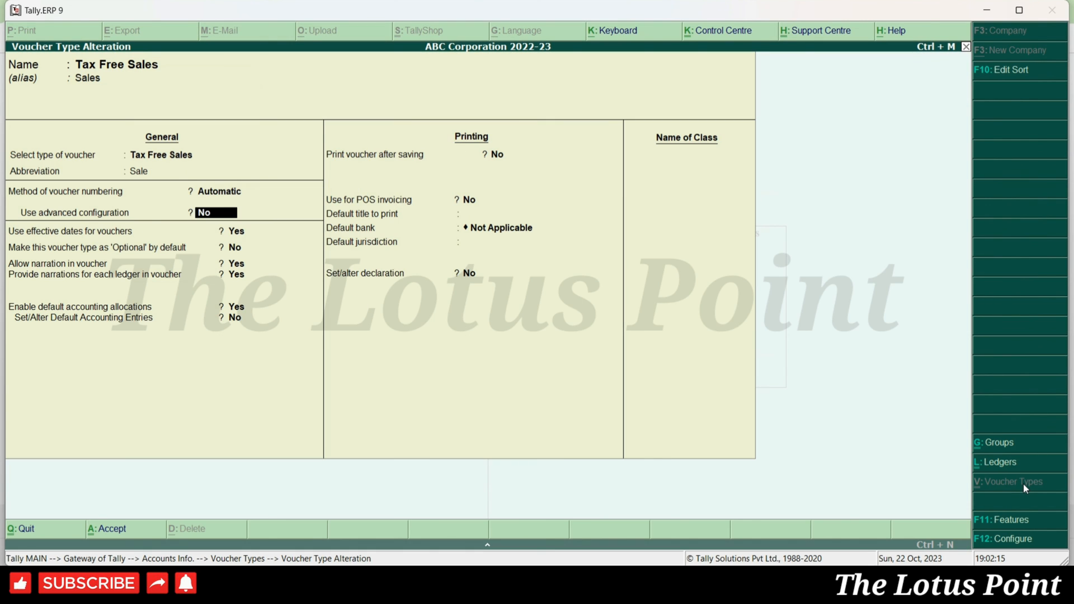
key("Return")
key("Return")
key("Return")
key("Return")
key("y")
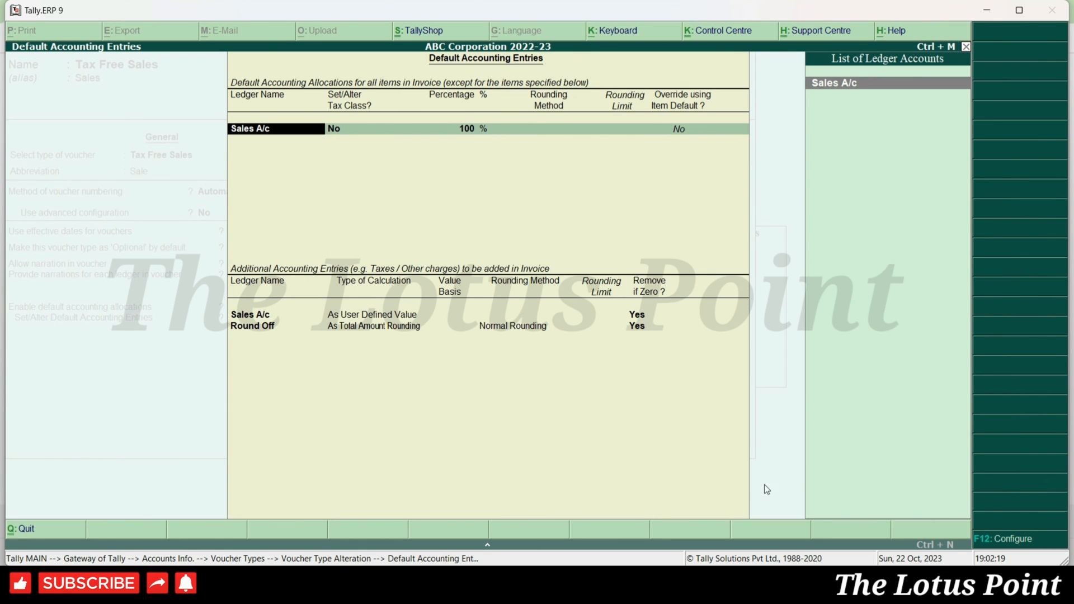
key("alt+Tab")
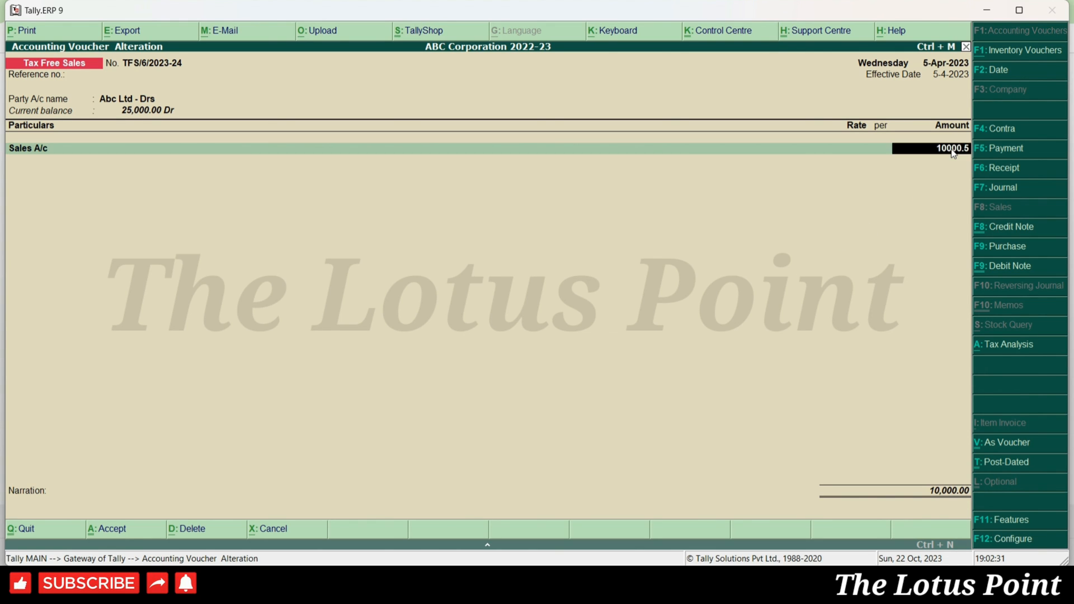
- Enter 10000.50 as the Sales A/c amount and add the Round Off ledger
type("10000.50")
key("Return")
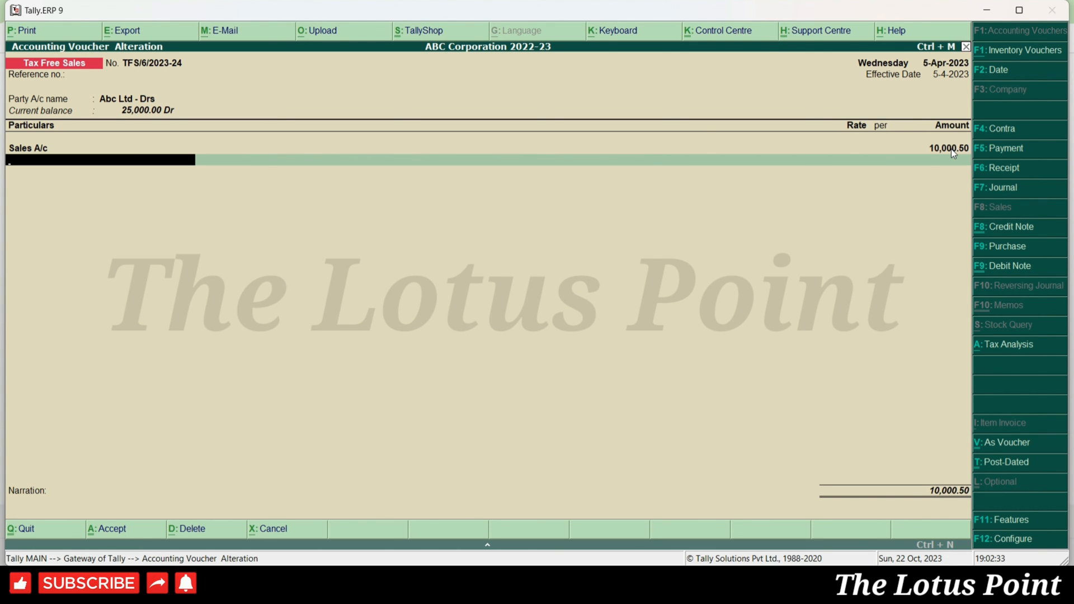
type("Round")
key("Return")
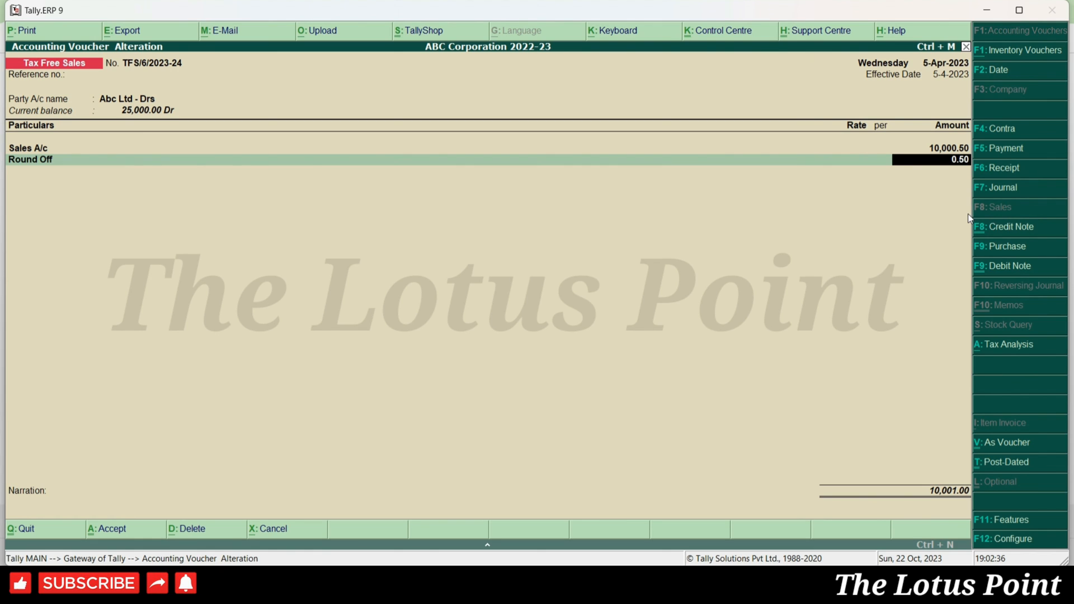
- Revise the sales amount so Round Off takes (-)0.48, save TFS/6 and reopen it
key("BackSpace")
key("BackSpace")
type("10000.40")
key("Return")
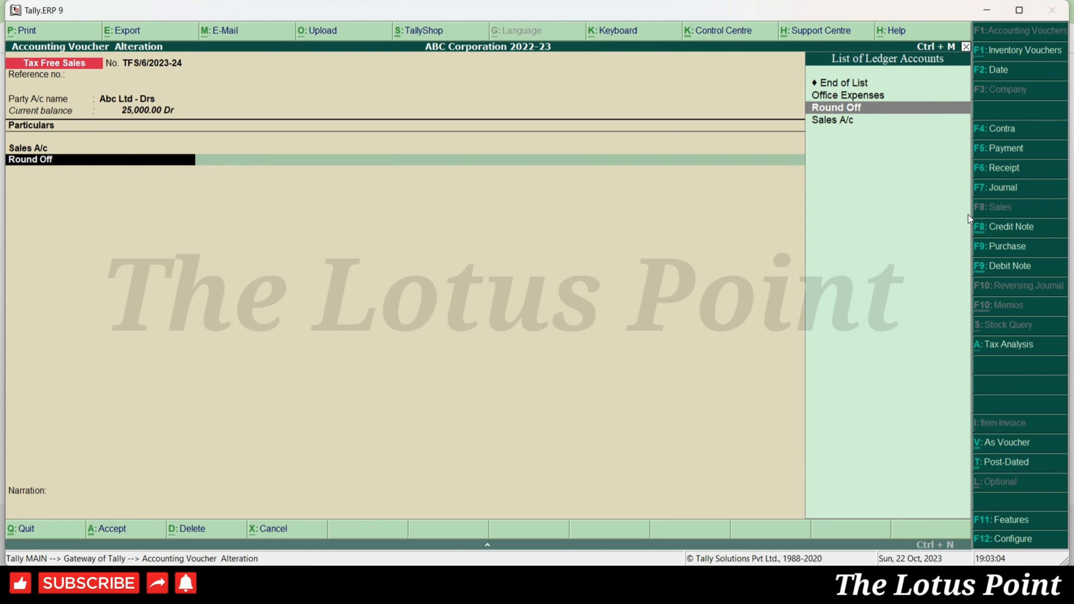
key("Return")
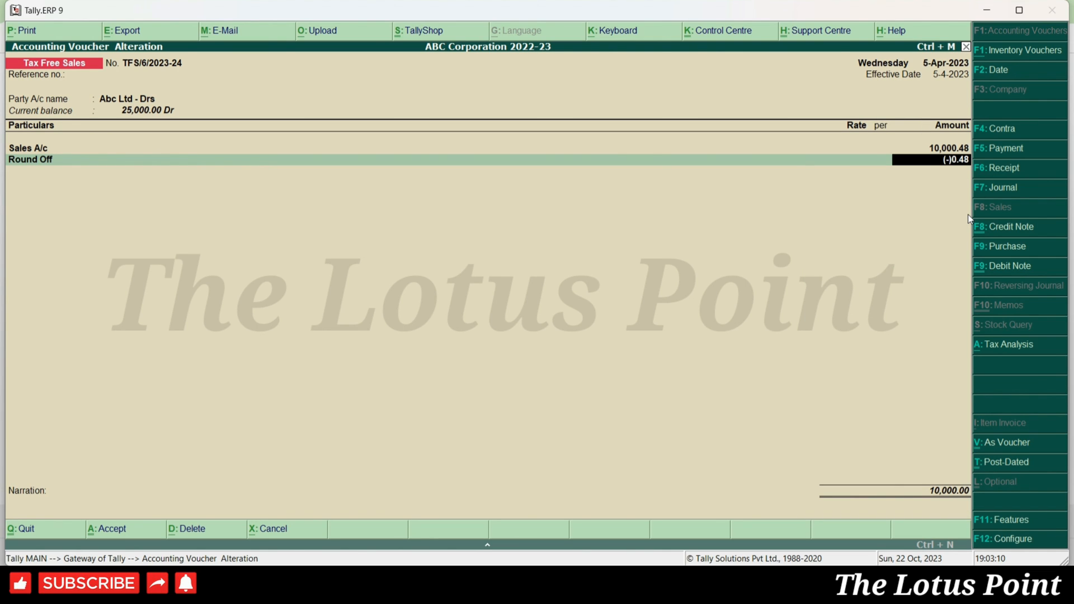
key("ctrl+a")
key("Page_Up")
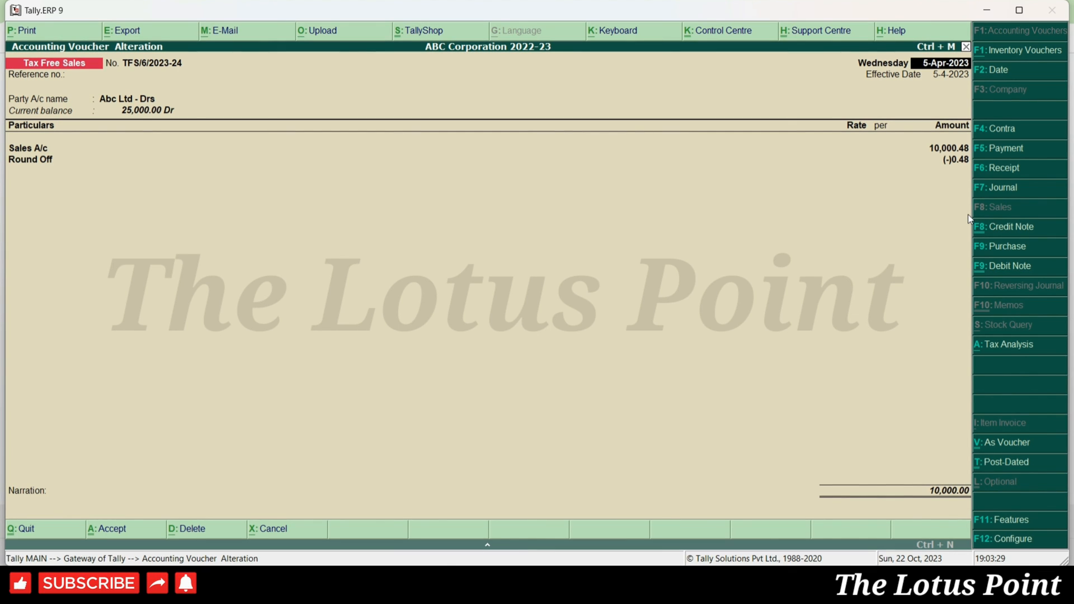
key("Return")
- Record voucher TFS/7 for Cash with a 5,000 Sales A/c amount
key("ctrl+a")
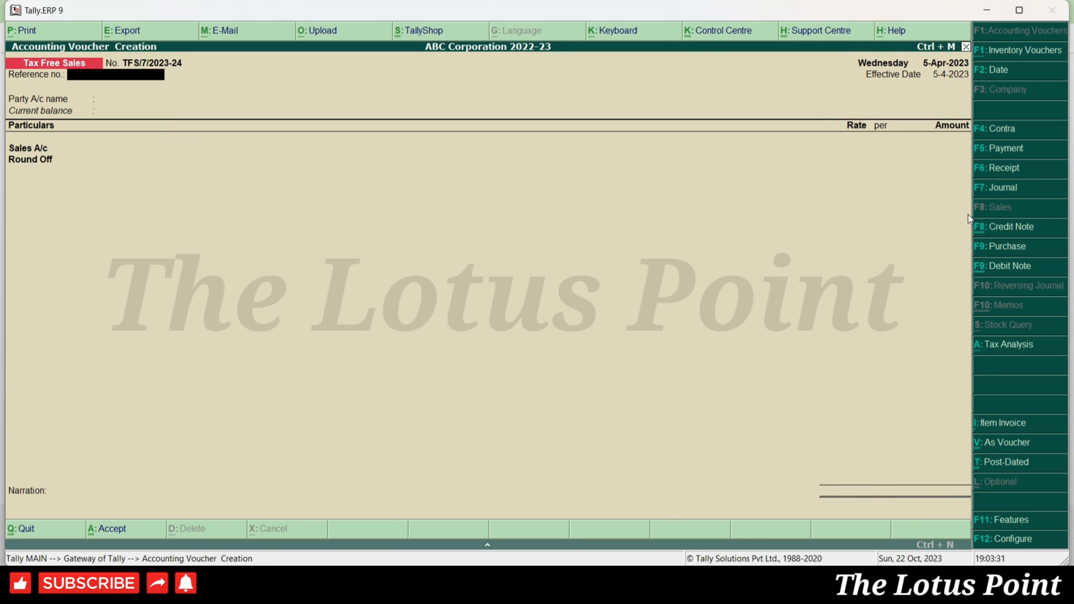
key("Return")
type("Cash")
key("Return")
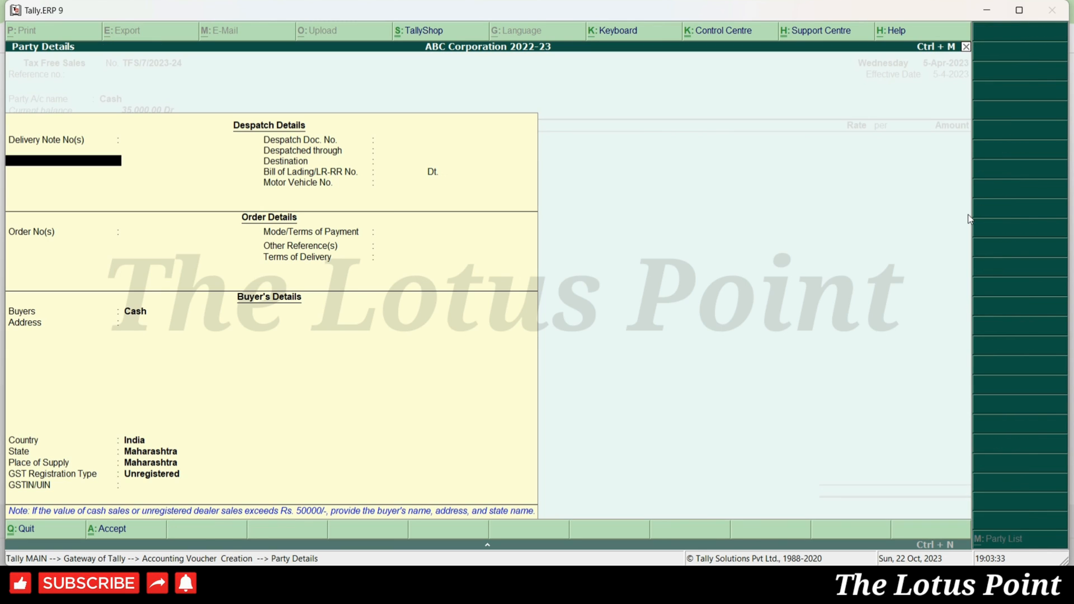
key("ctrl+a")
key("Return")
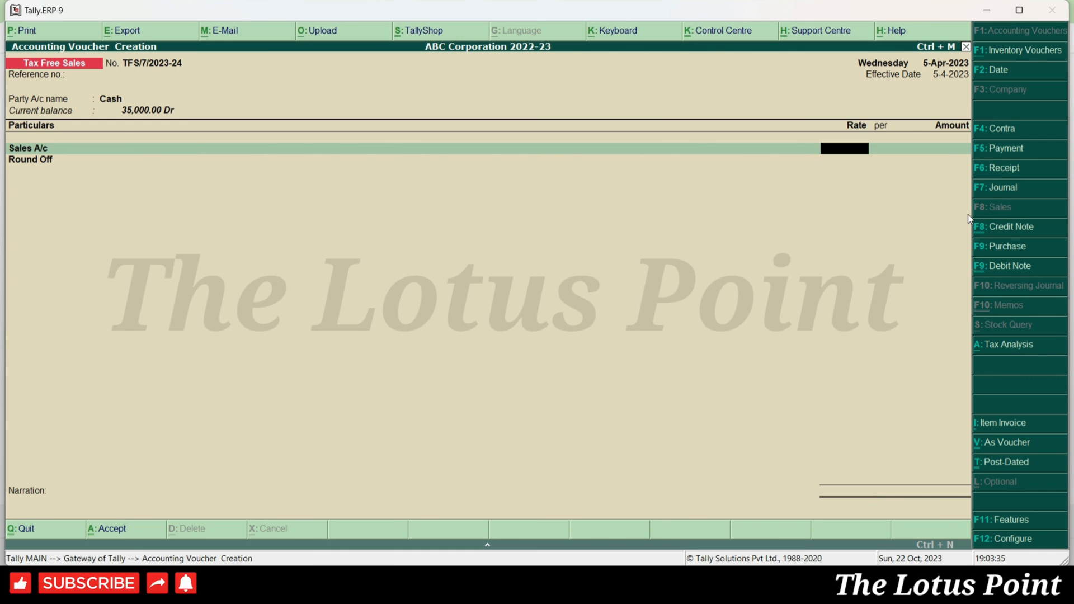
key("Return")
type("5,000")
key("Return")
key("Return")
key("Return")
key("Return")
key("Return")
key("Return")
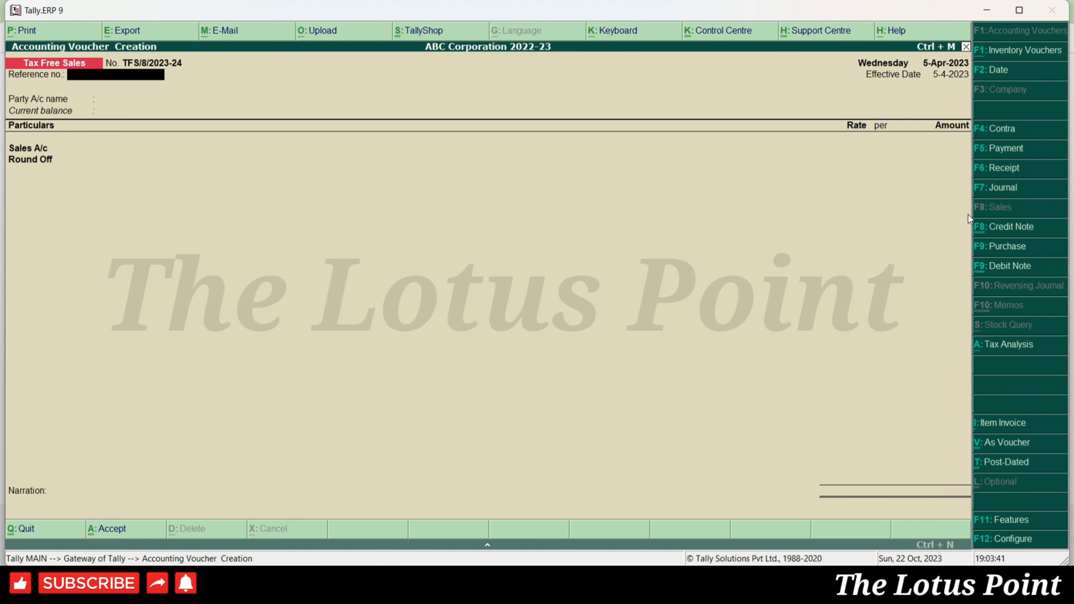
- Record voucher TFS/8 for ICICI Bank with Sales A/c 4050.48 plus Round Off, and save it
key("Return")
type("ici")
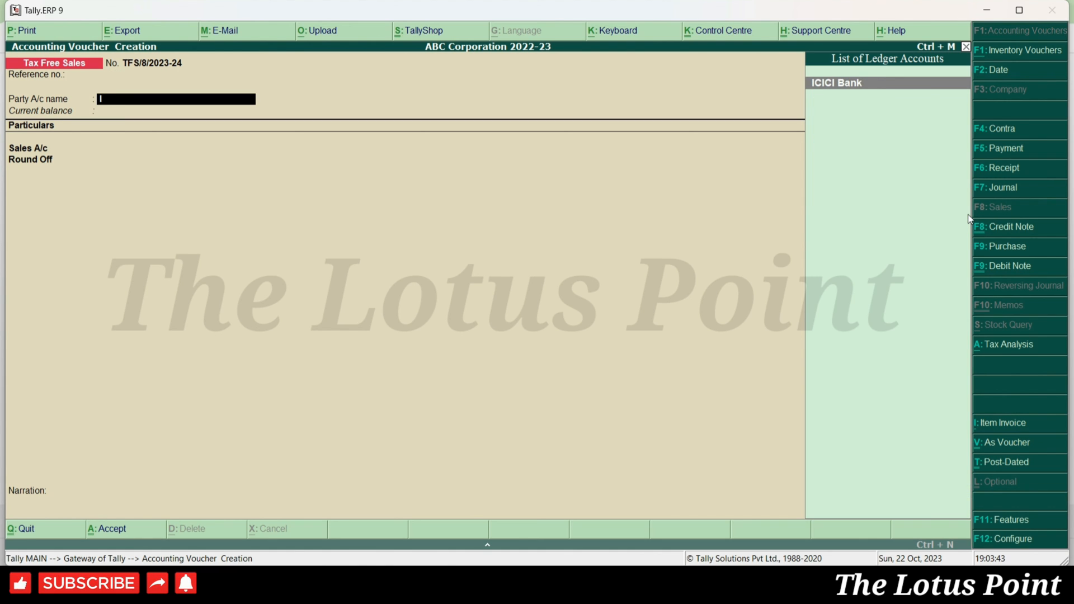
key("Return")
key("Return")
key("Return")
key("Return")
type("4,050.48")
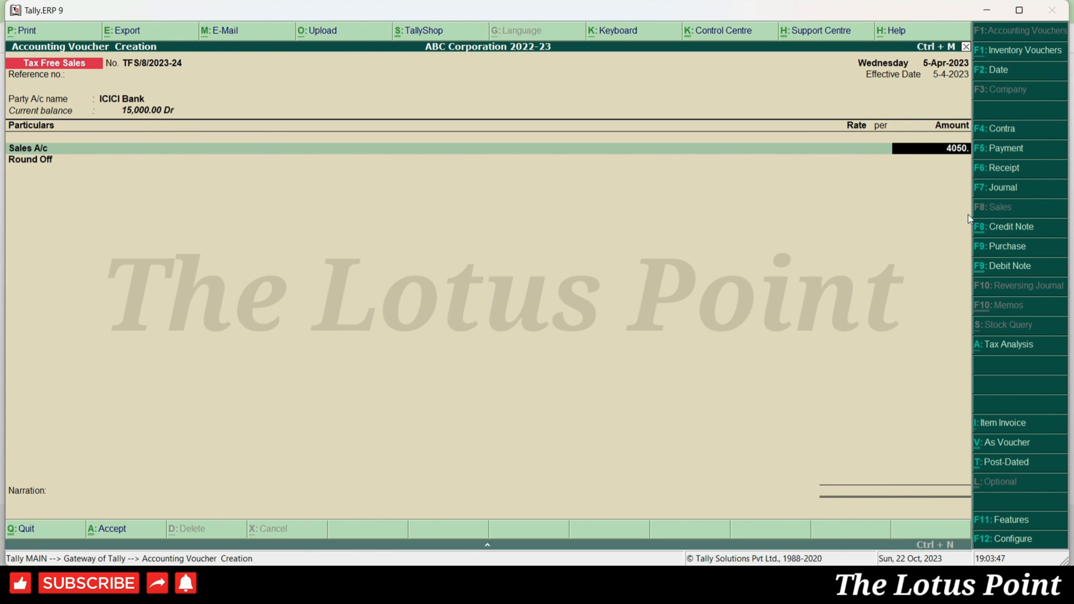
key("Return")
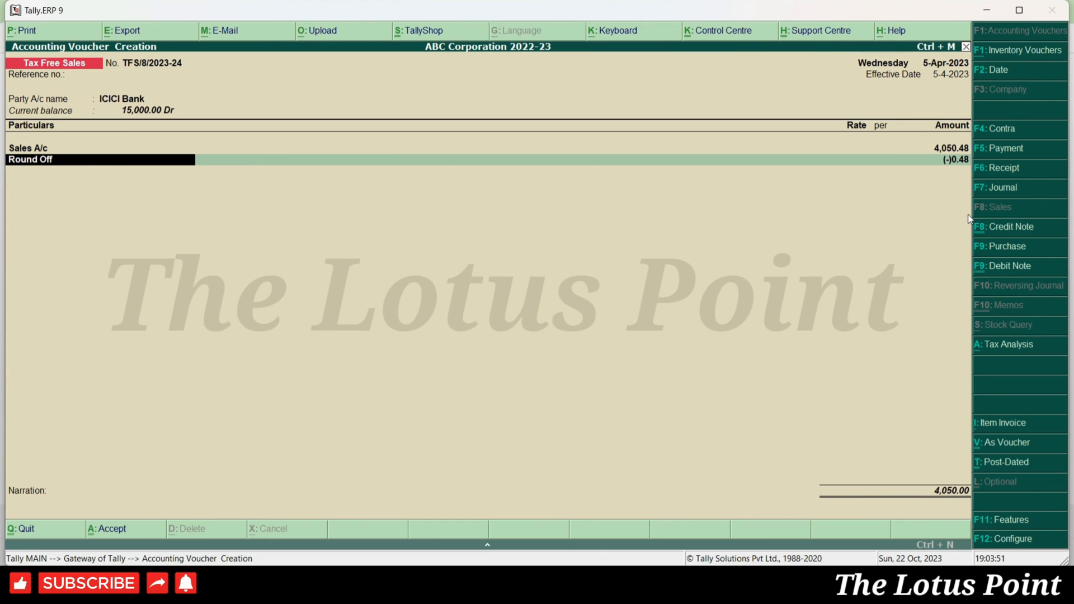
key("Up")
type("4050.48")
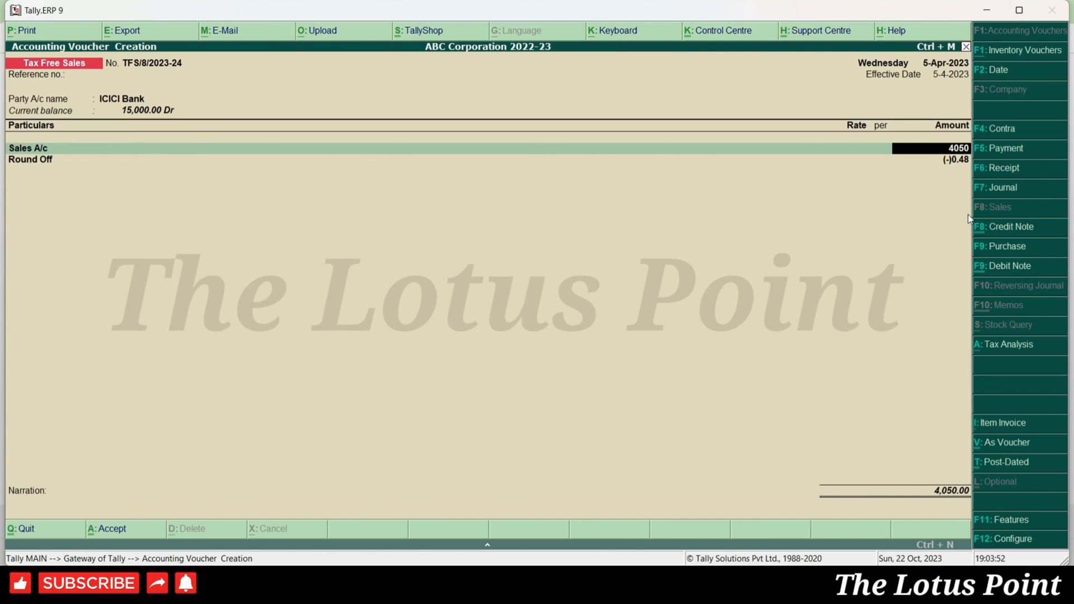
key("Return")
key("Return")
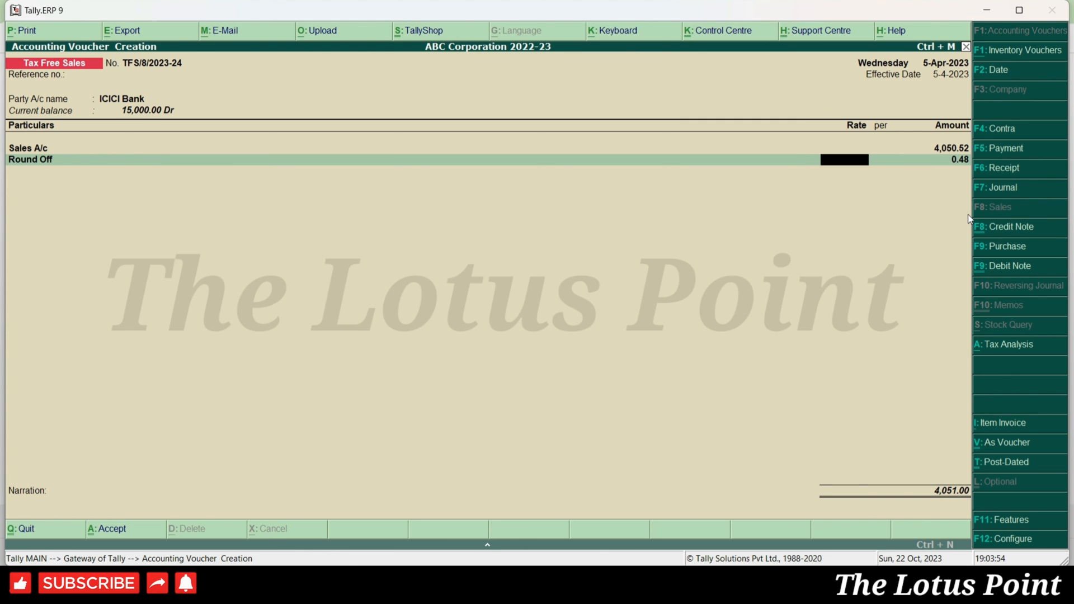
key("ctrl+a")
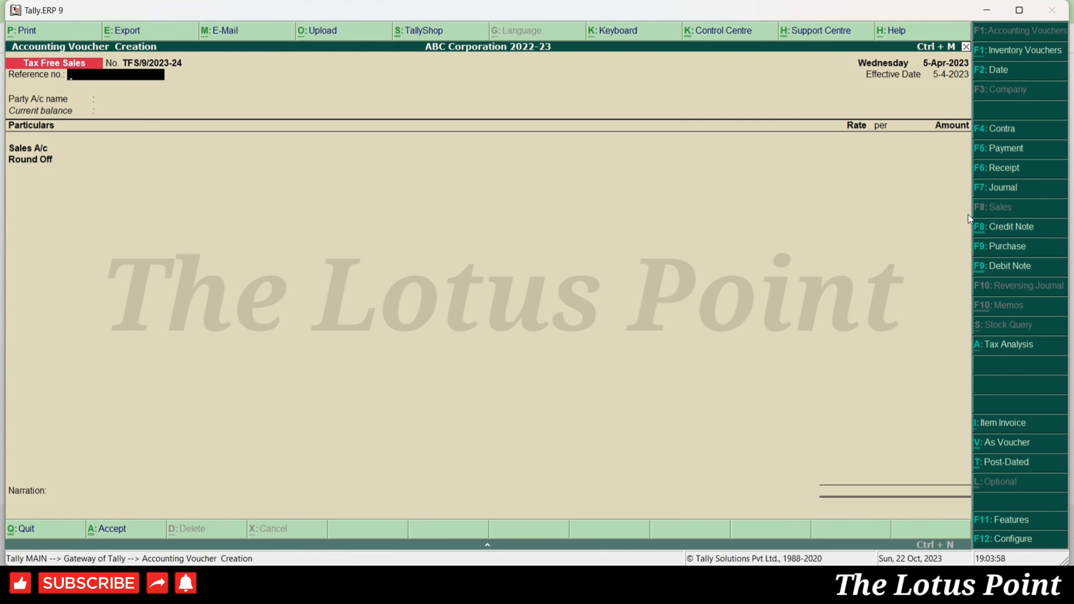
- Close Default Accounting Entries and set Print voucher after saving to Yes
key("alt+Tab")
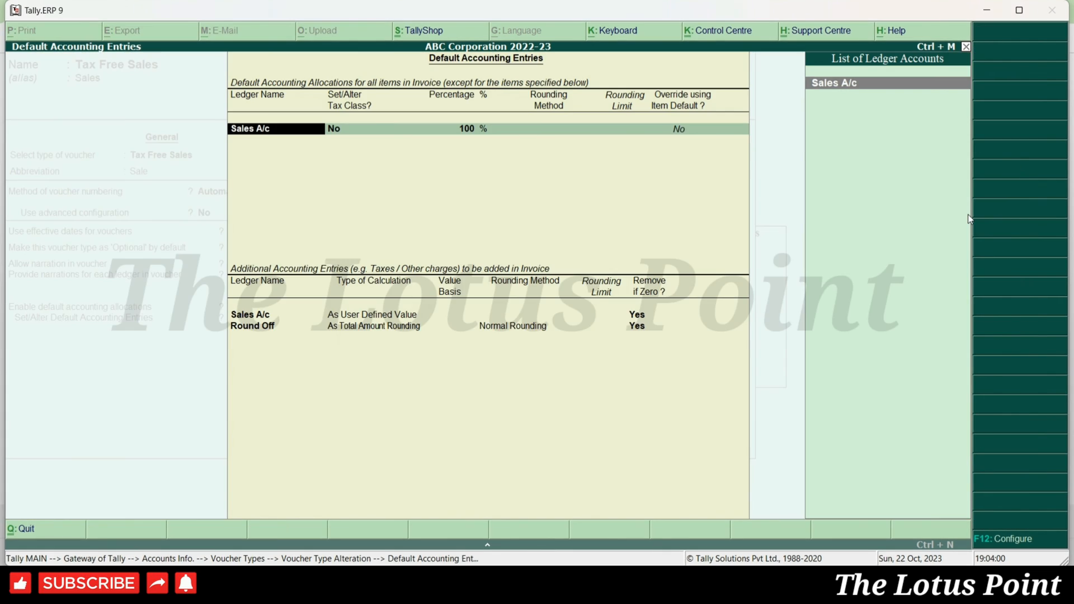
key("Escape")
key("Escape")
key("y")
key("Return")
key("ctrl+a")
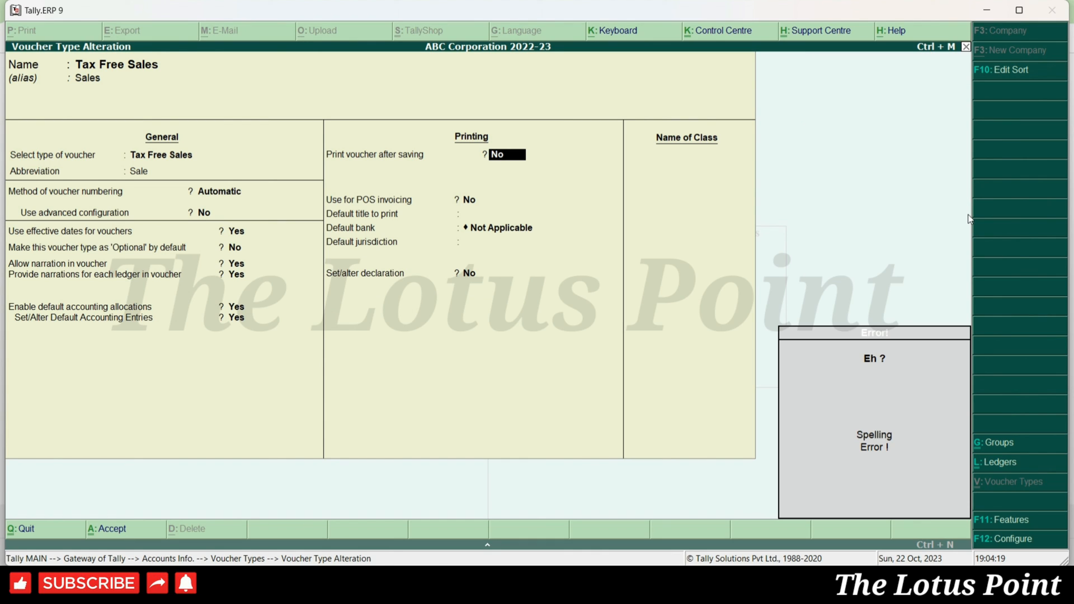
type("y")
key("Return")
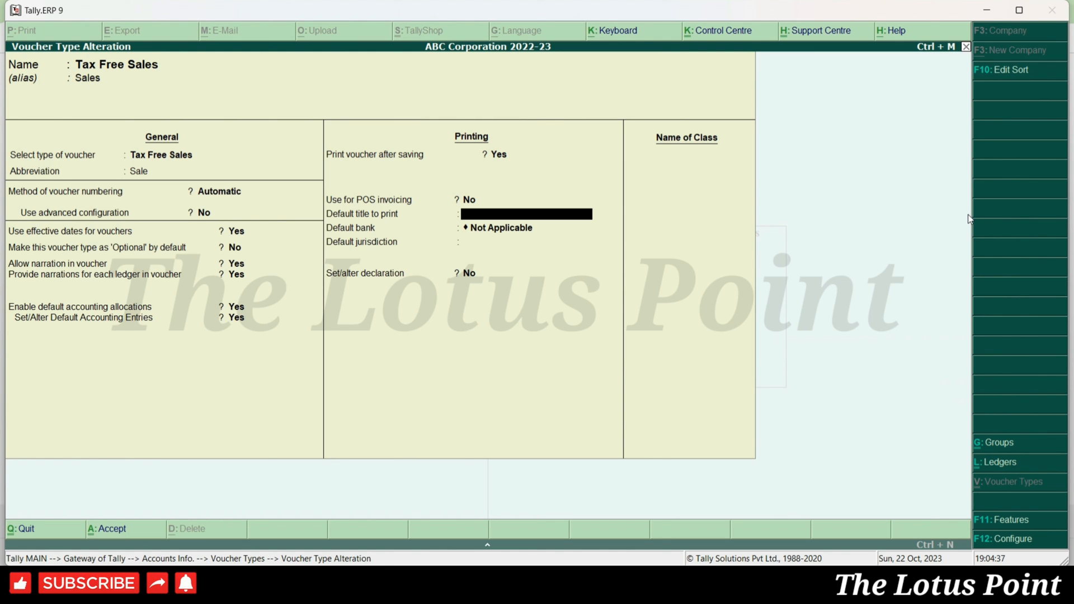
key("BackSpace")
- Enter 'Invoice' as the default title to print for Tax Free Sales vouchers
key("Return")
key("BackSpace")
key("Return")
key("BackSpace")
key("Return")
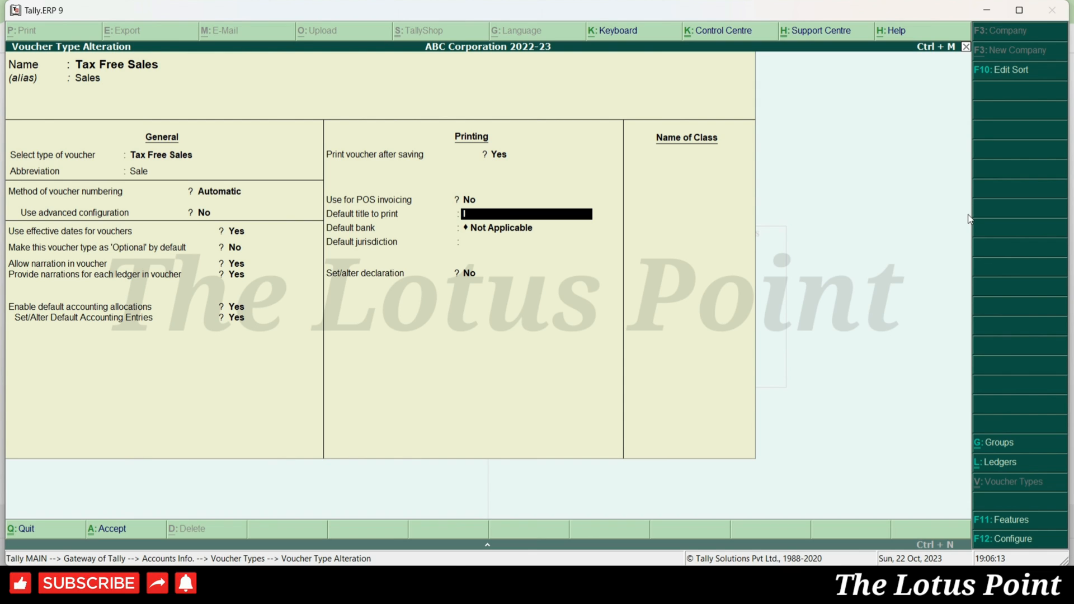
type("nvoice")
key("Return")
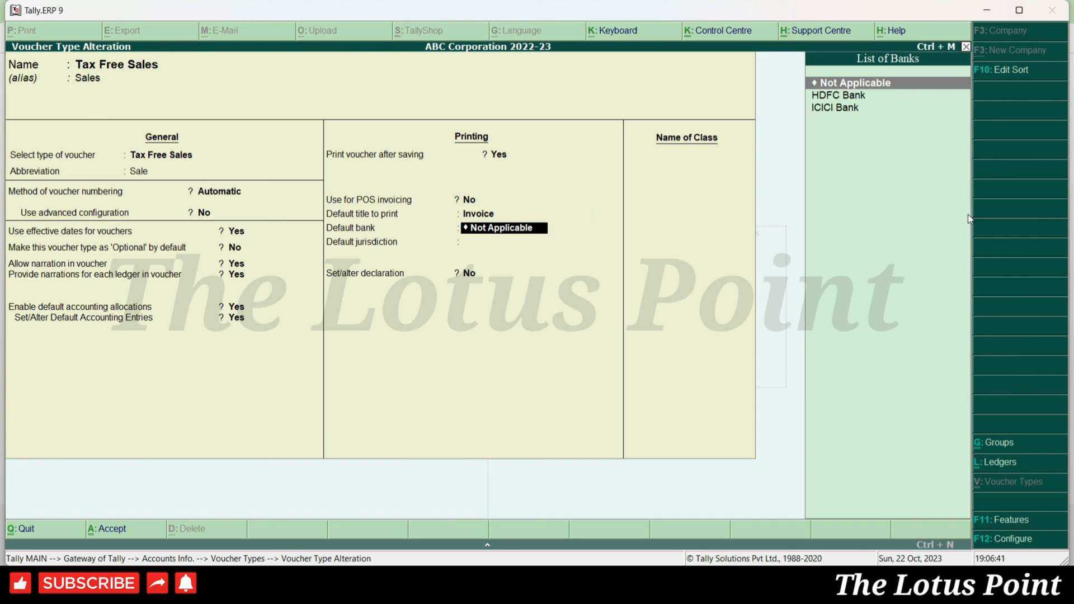
- Select ICICI Bank from the List of Banks as the default bank
key("Down")
key("Down")
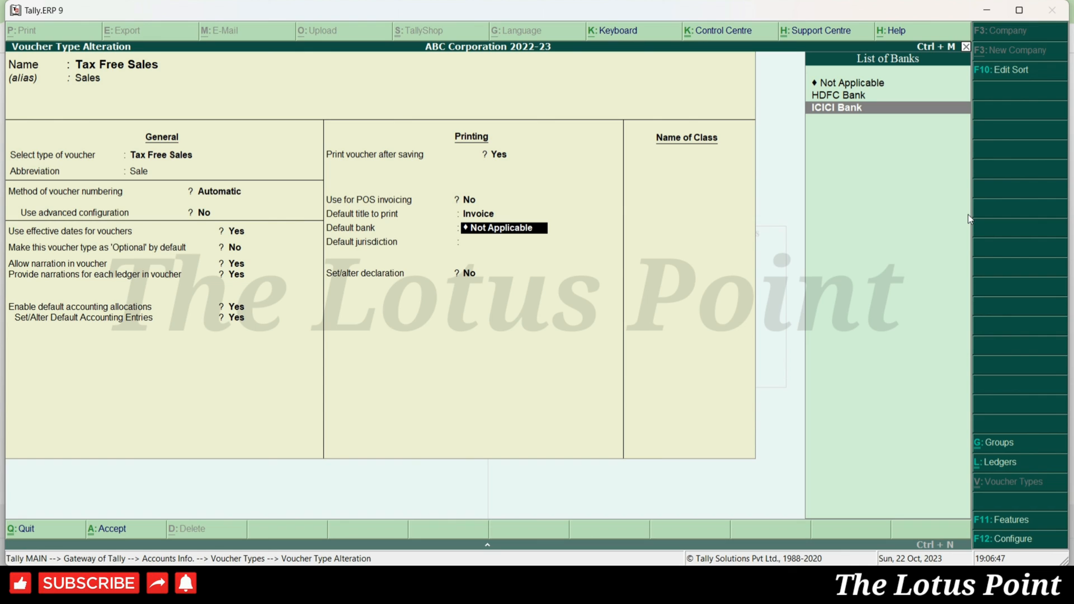
key("Return")
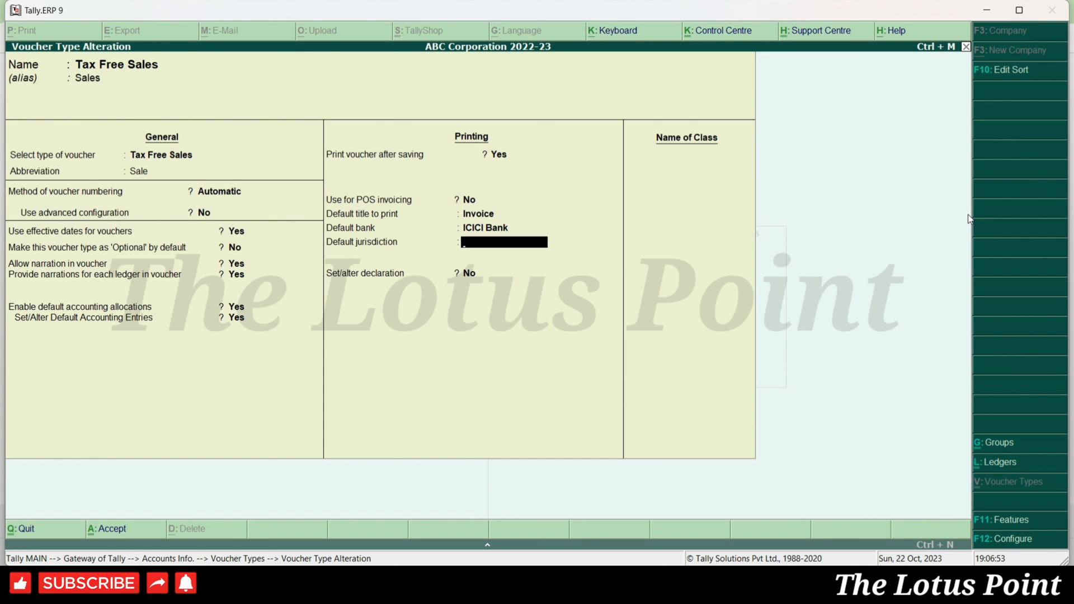
key("BackSpace")
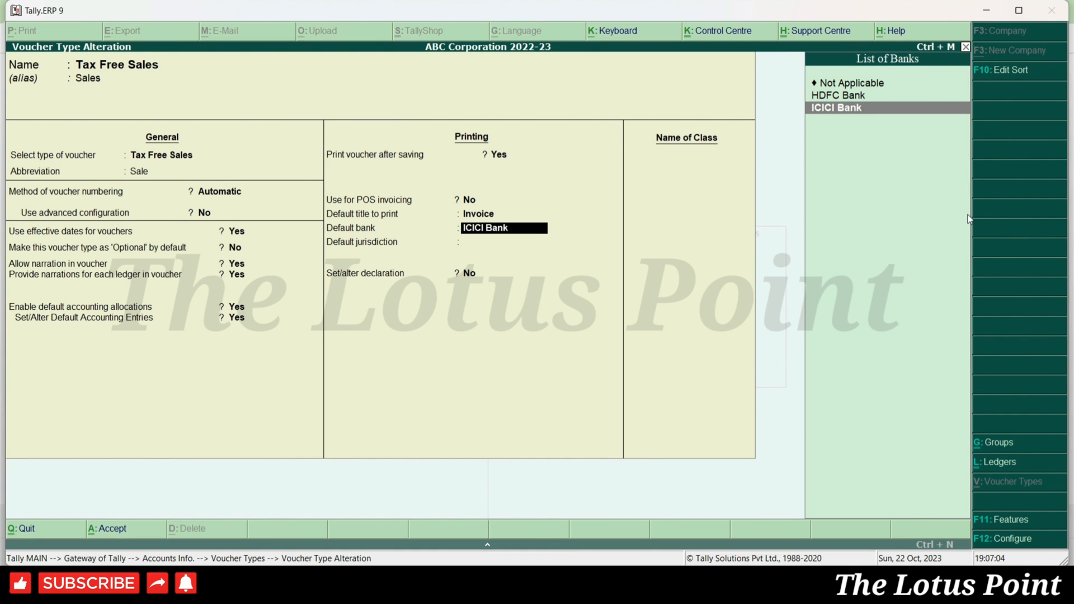
- Quit the Tax Free Sales voucher entry screen and return to the Gateway of Tally
key("alt+Tab")
key("Escape")
key("Return")
key("Escape")
key("Escape")
- Open the ICICI Bank ledger in Ledger Alteration to review its bank details, then close it
key("Down")
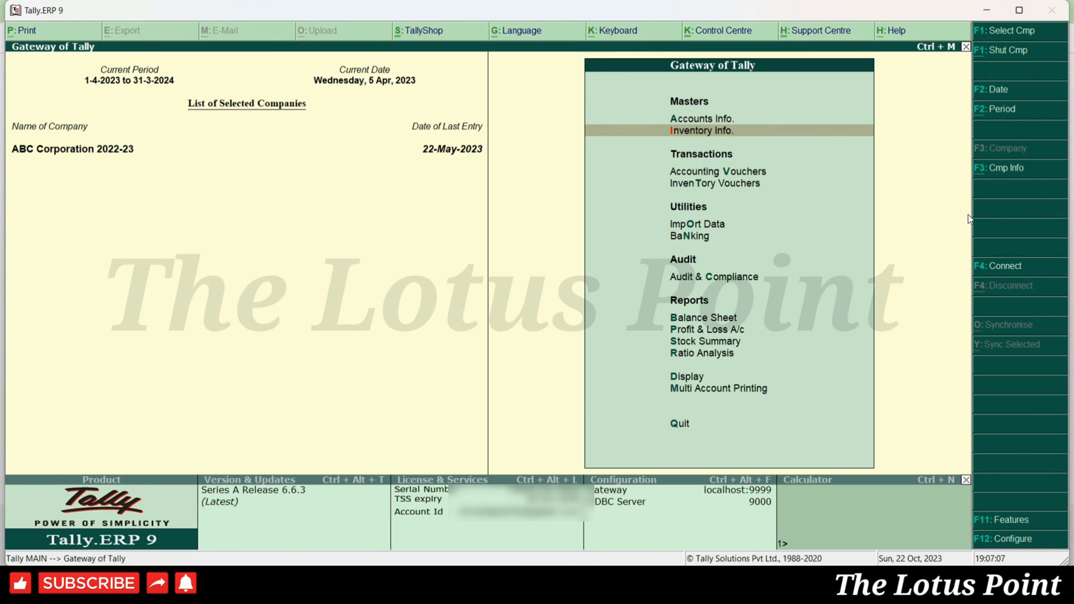
key("Up")
key("Return")
key("Down")
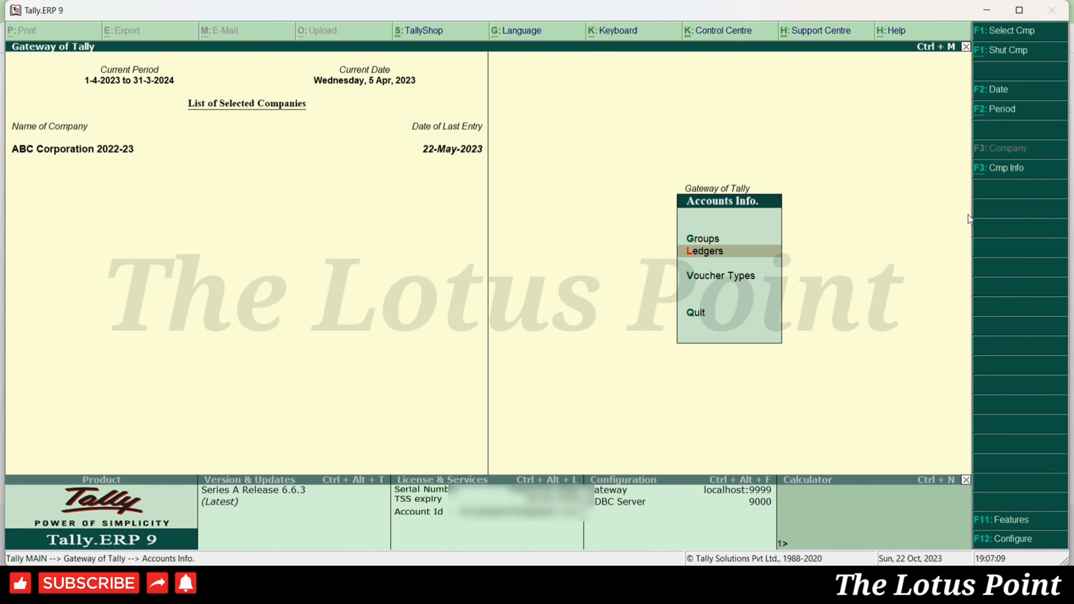
key("Return")
type("a")
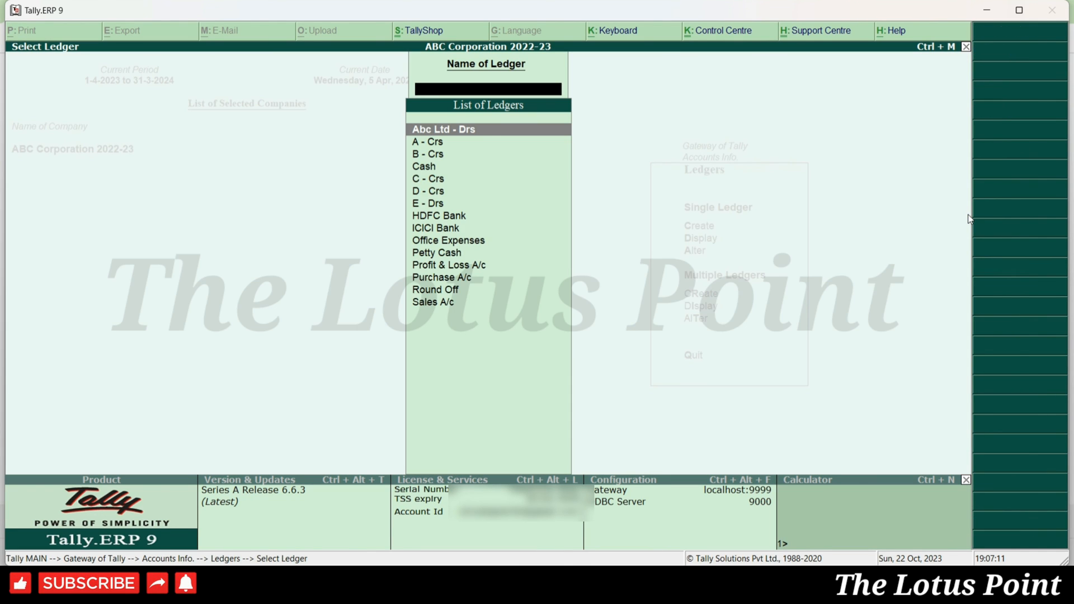
type("Icici")
key("Return")
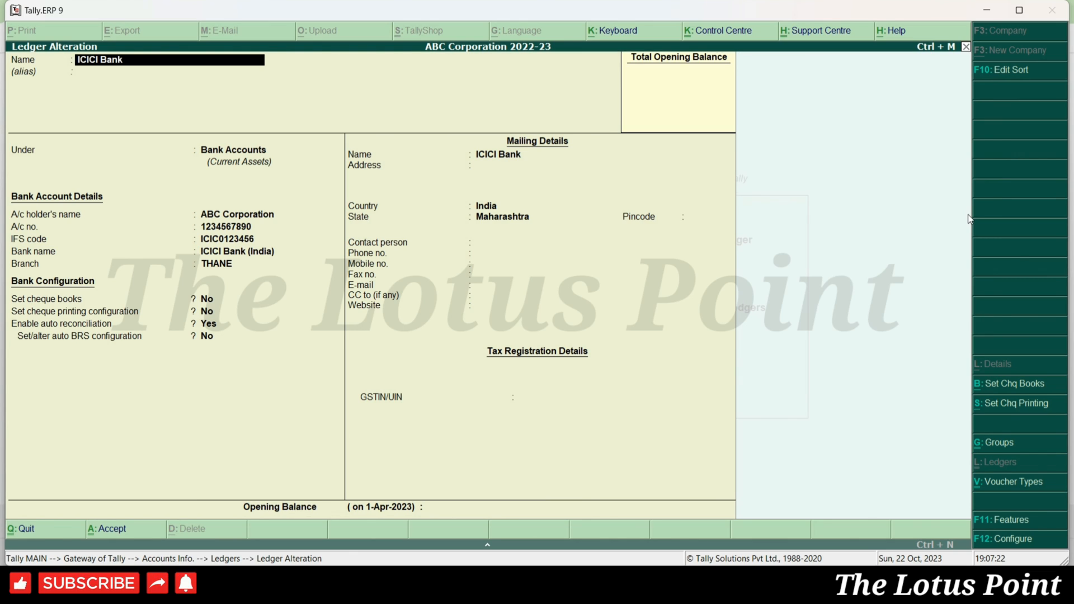
key("ctrl+a")
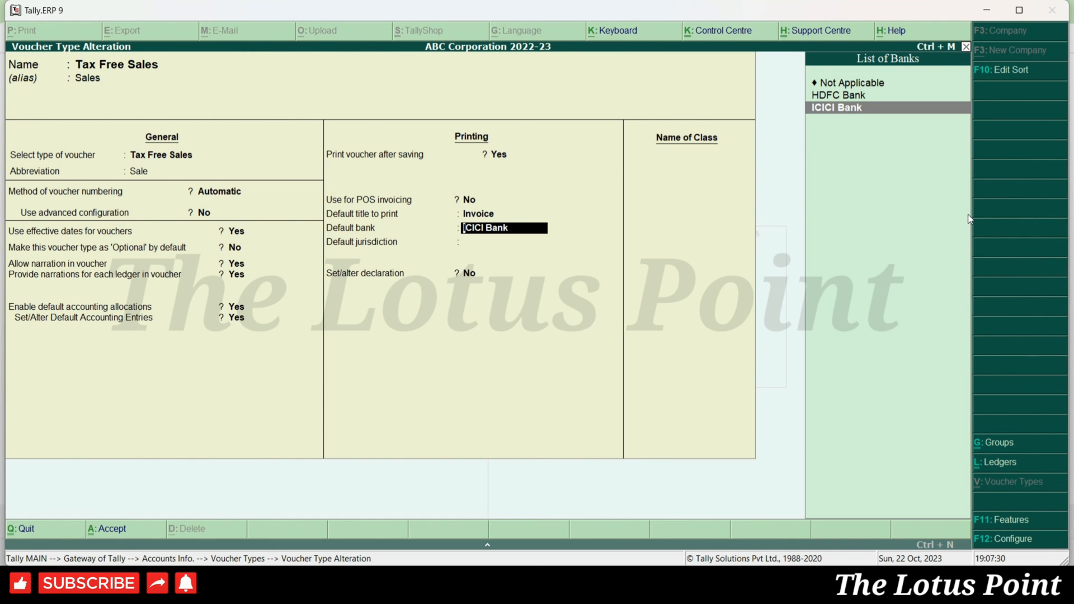
- Accept ICICI Bank as the default bank and exit the voucher type screen to the Gateway
key("Return")
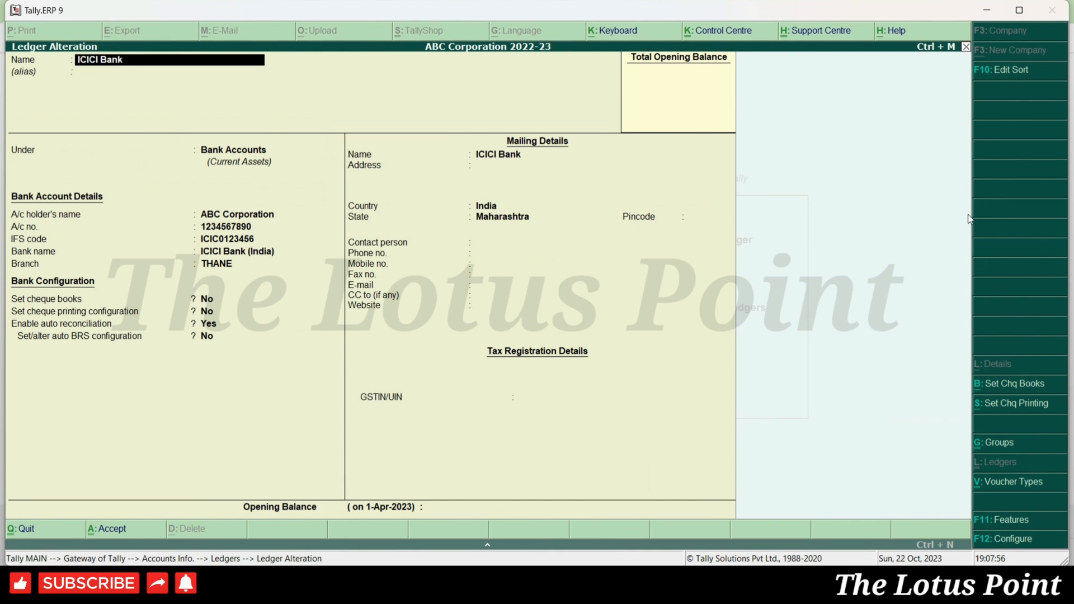
key("Escape")
key("Return")
- Open the April Sales Register under Display > Account Books
key("Escape")
key("Escape")
key("Escape")
key("Escape")
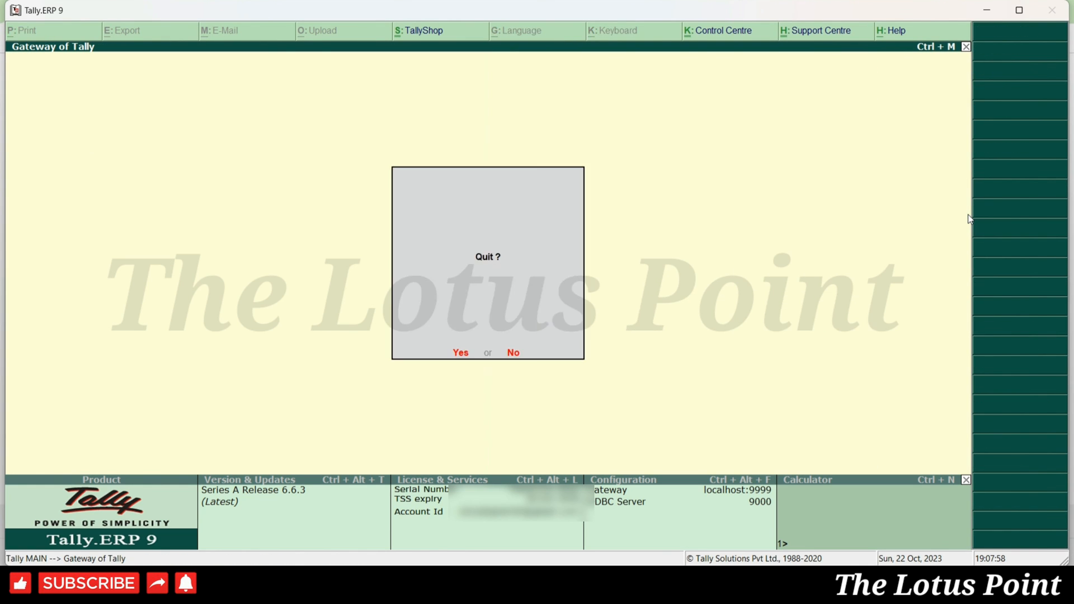
key("d")
key("a")
key("s")
key("Return")
key("Escape")
key("Up")
key("Return")
- Print-preview the first Tax Free Sales invoice and zoom in
key("Return")
key("alt+p")
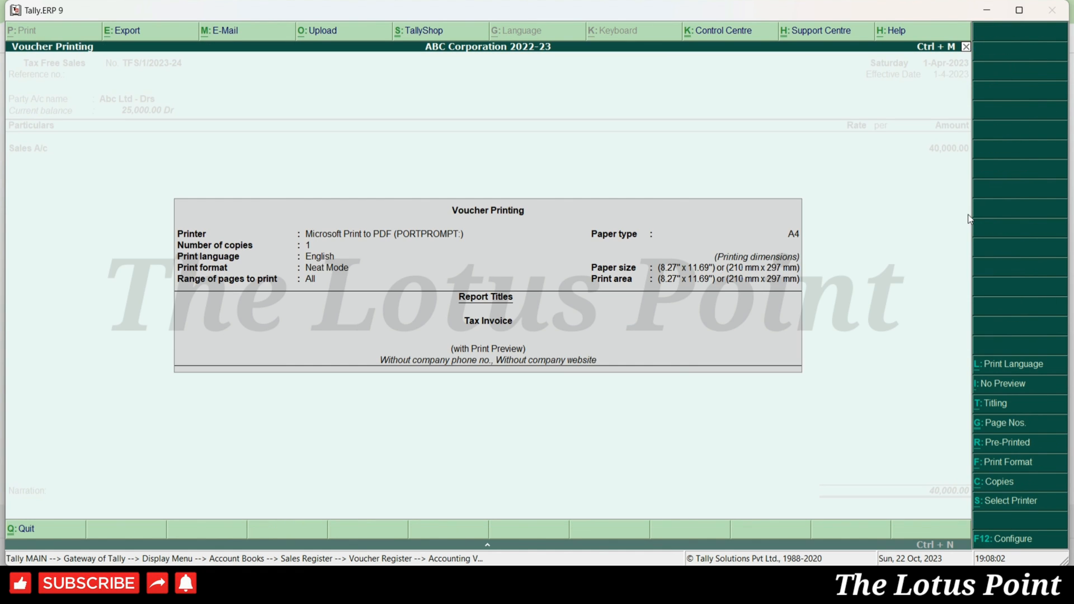
key("Return")
key("Return")
key("alt+z")
key("Page_Down")
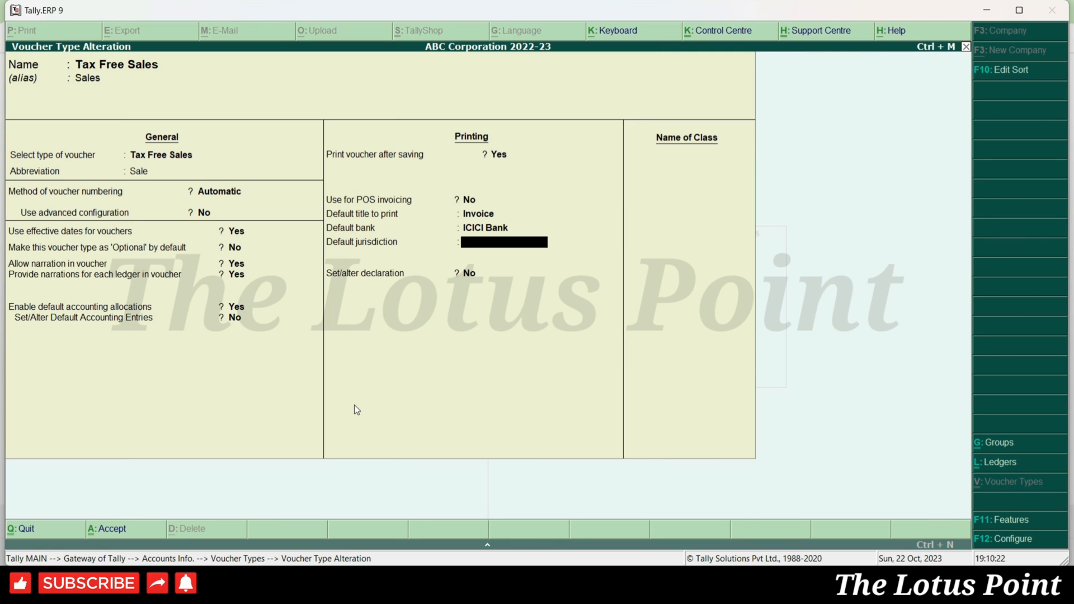
- Save Maharashtra as default jurisdiction, then re-preview the invoice and scroll to its footer
type("Maharashtra")
key("ctrl+a")
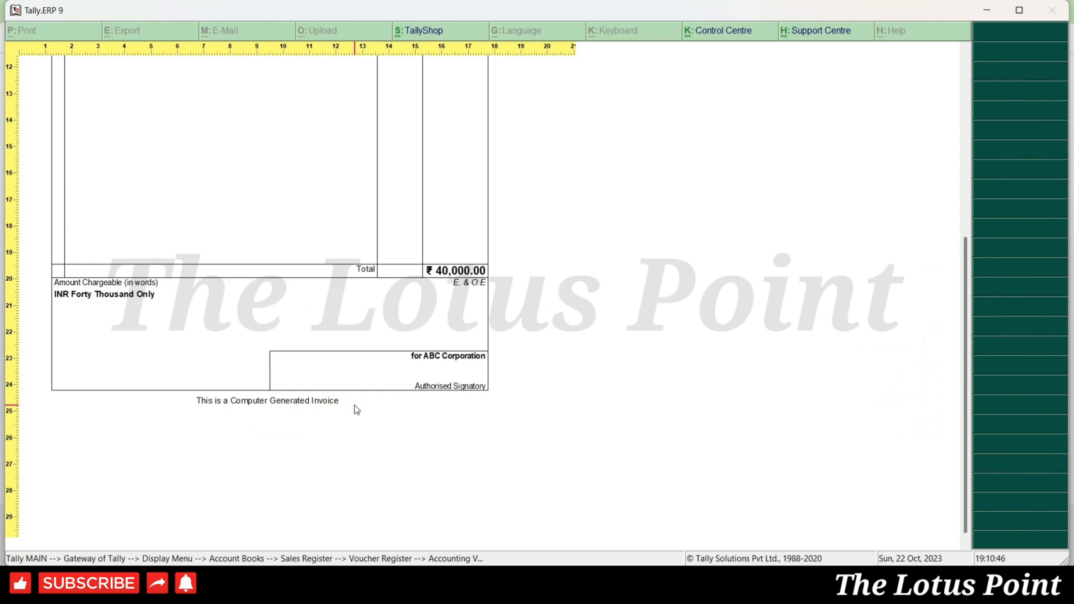
key("Escape")
key("Escape")
key("Escape")
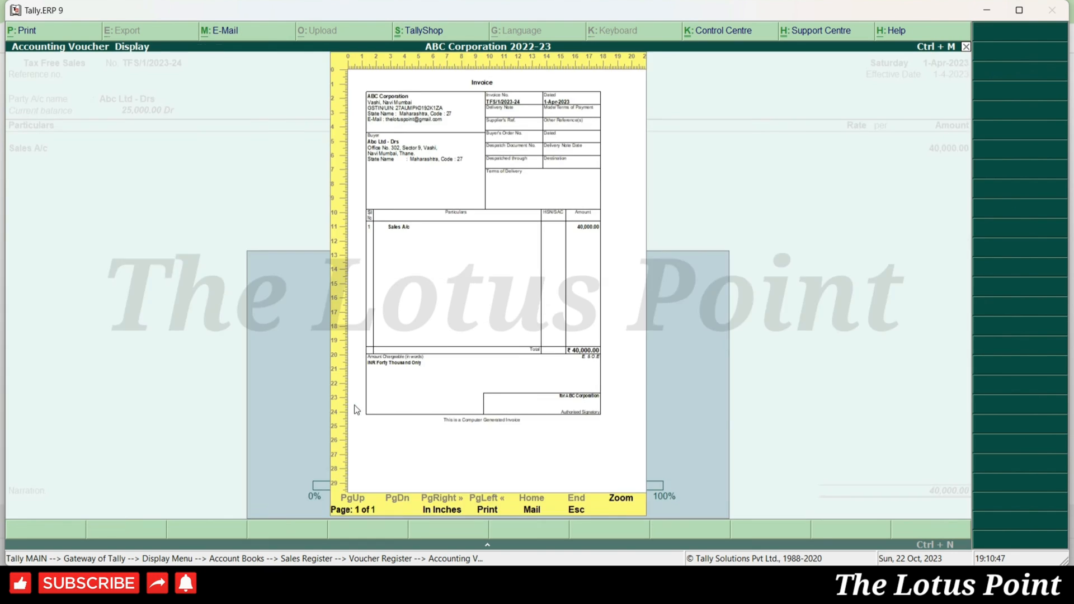
key("Return")
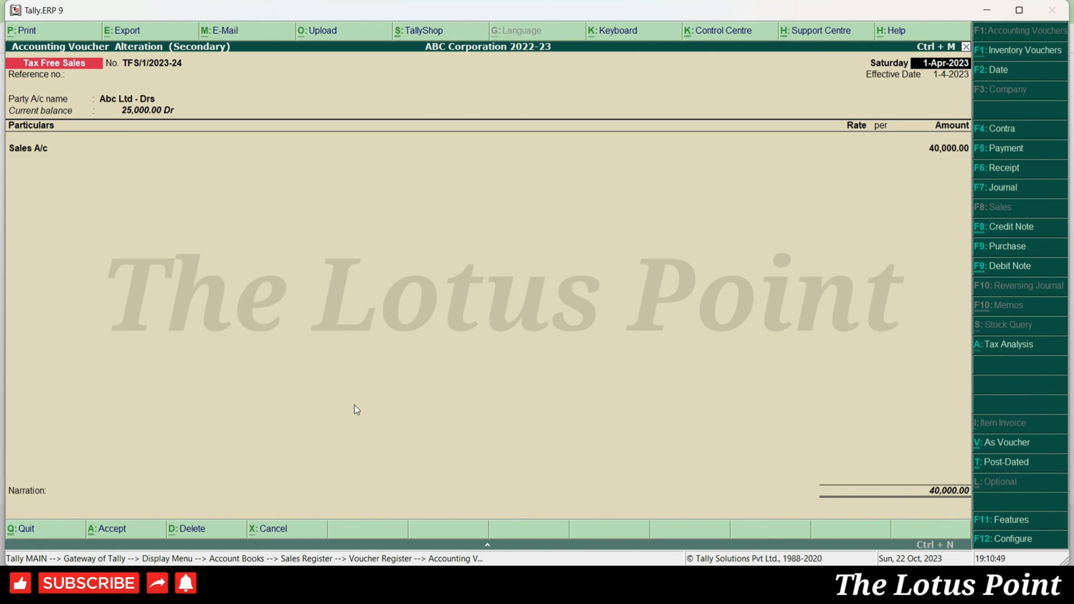
key("alt+p")
key("Return")
key("Return")
scroll(356, 411, "down", 10)
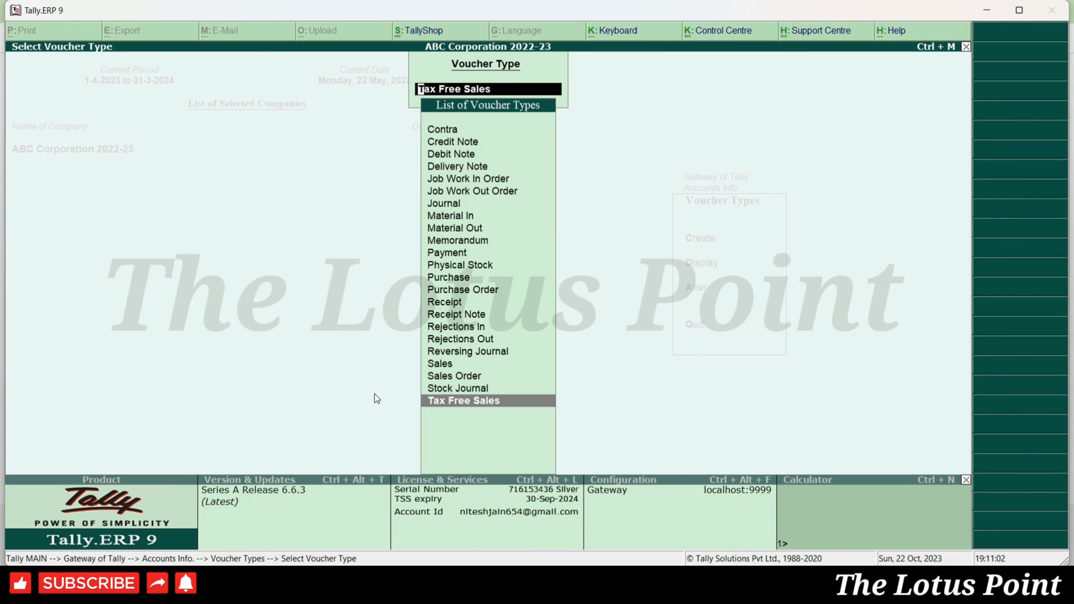
- Open Tax Free Sales for alteration and move past the Maharashtra jurisdiction to the declaration setting
key("Return")
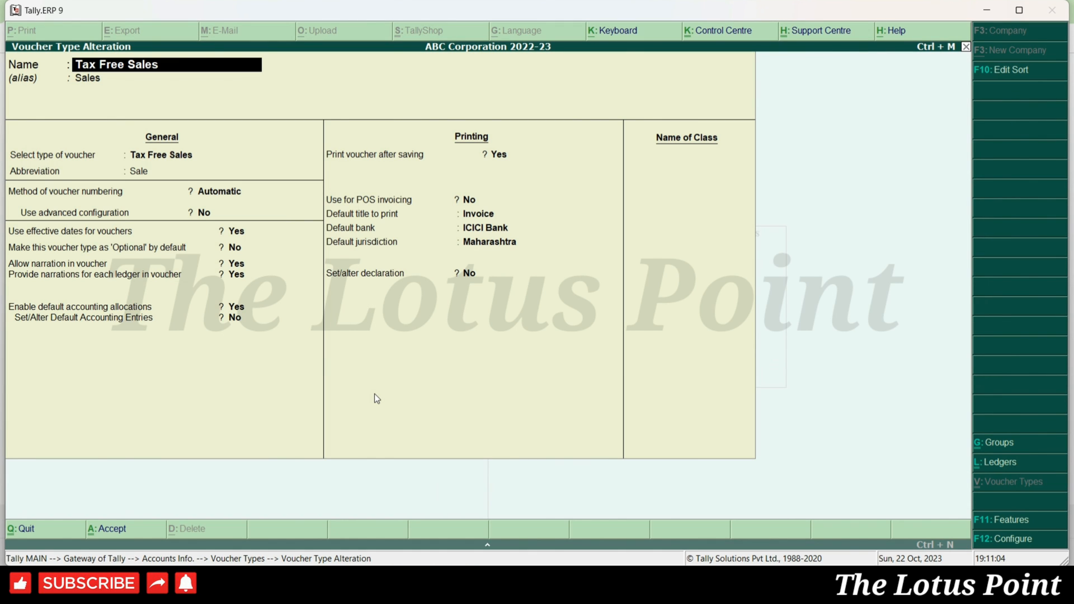
left_click(504, 242)
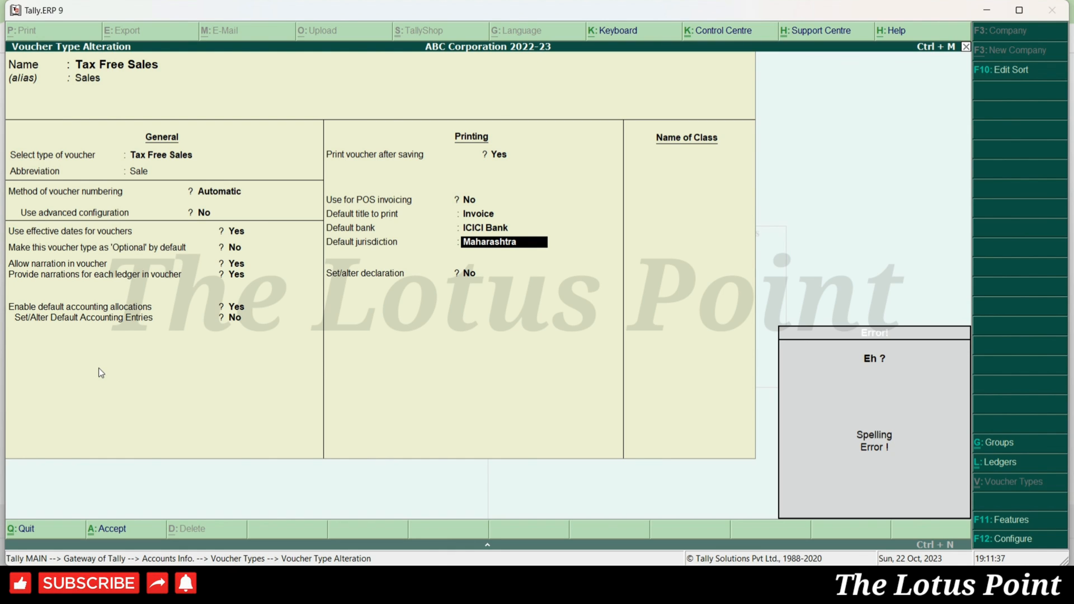
key("Return")
- Turn on Set/alter declaration with the actual-price declaration text and save the voucher type
type("y")
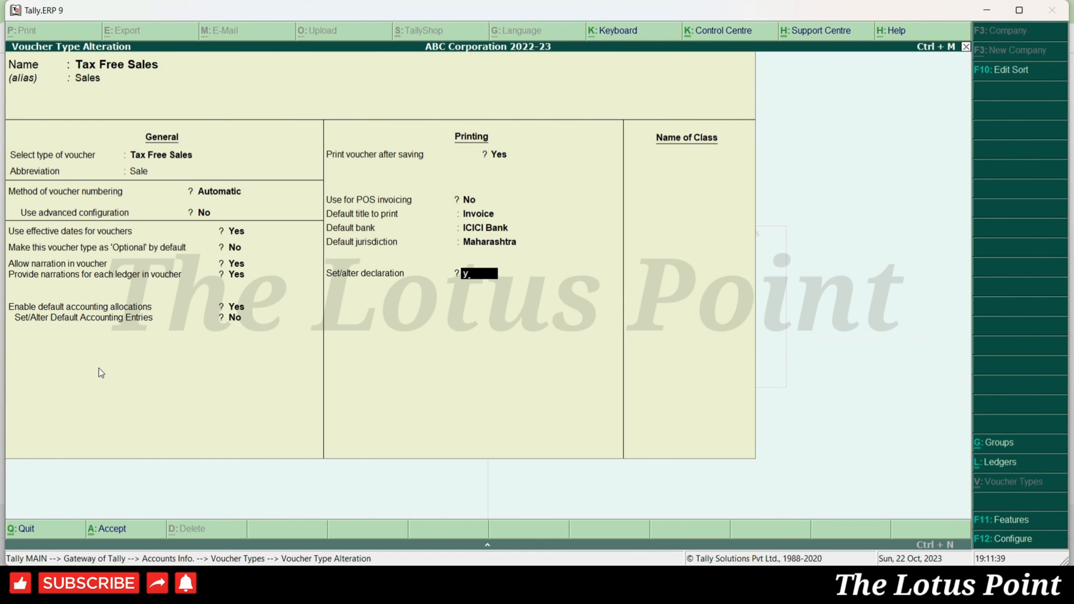
key("Return")
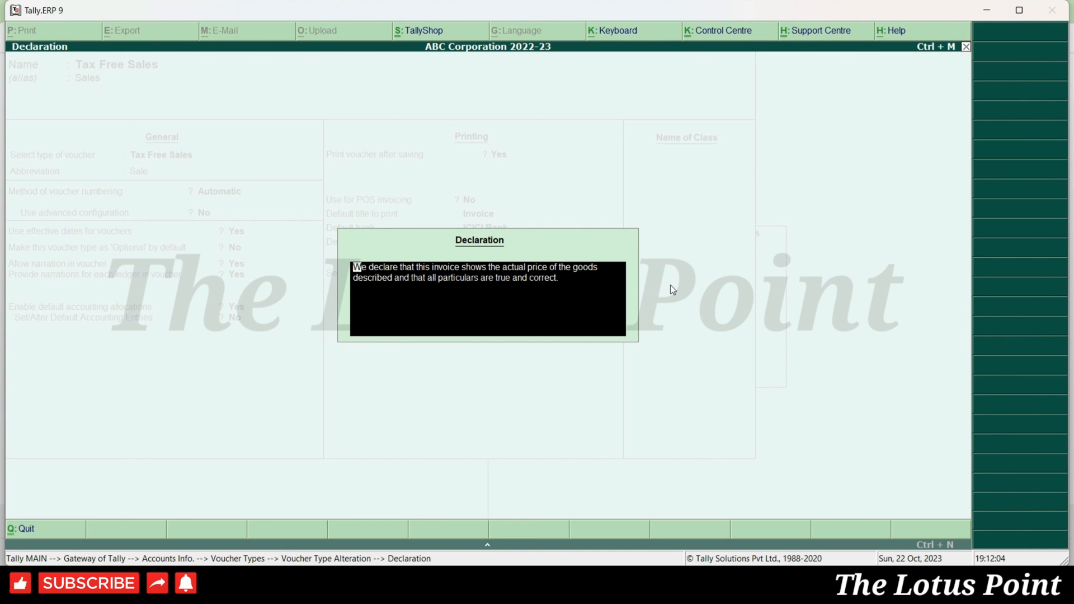
key("ctrl+a")
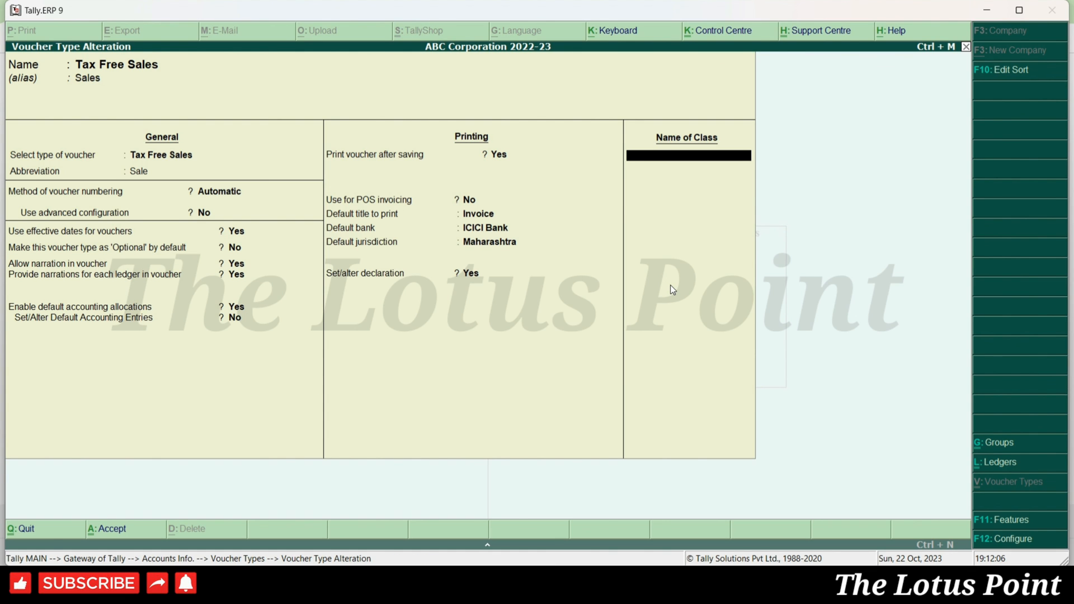
key("ctrl+a")
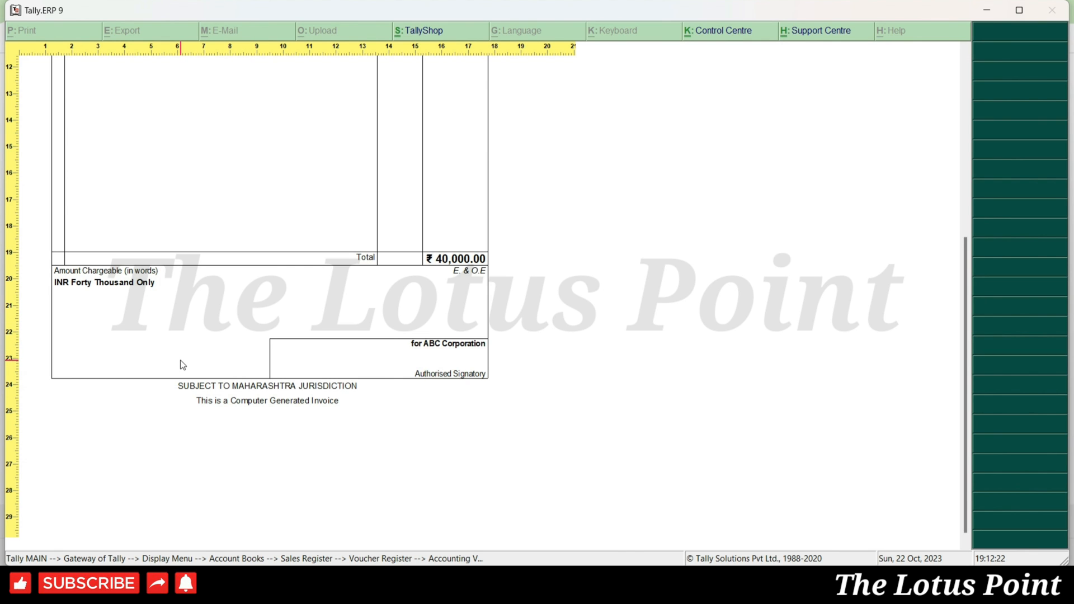
- Re-preview the invoice, zoomed and scrolled down to show the new declaration above the jurisdiction line
key("Escape")
key("Escape")
key("Return")
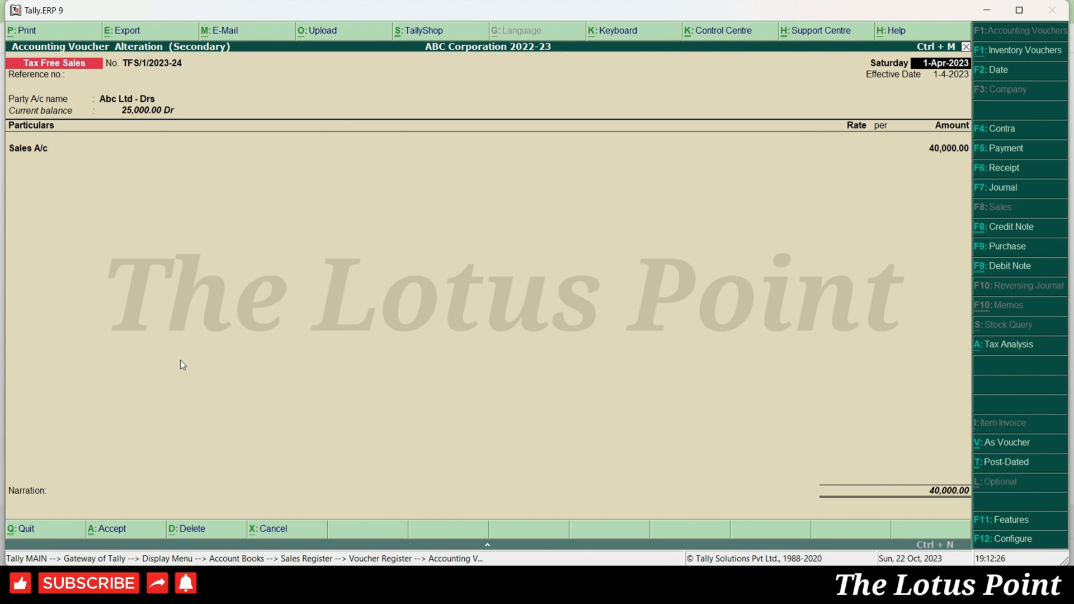
key("alt+p")
key("Return")
key("z")
scroll(183, 365, "down", 5)
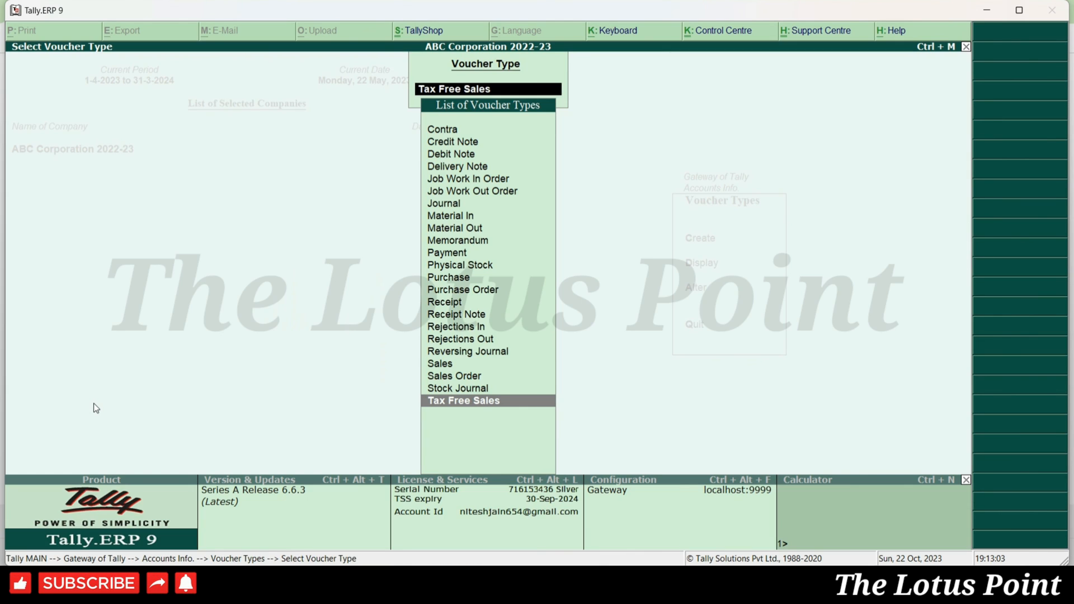
- Reopen Tax Free Sales settings at the declaration field and dismiss the spelling error
key("Return")
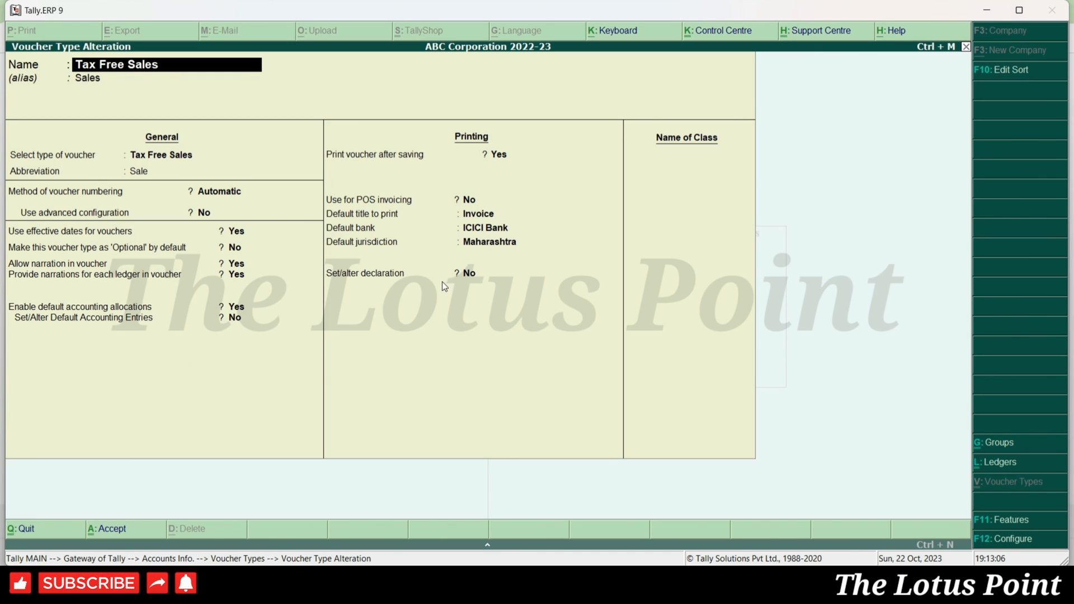
left_click(472, 278)
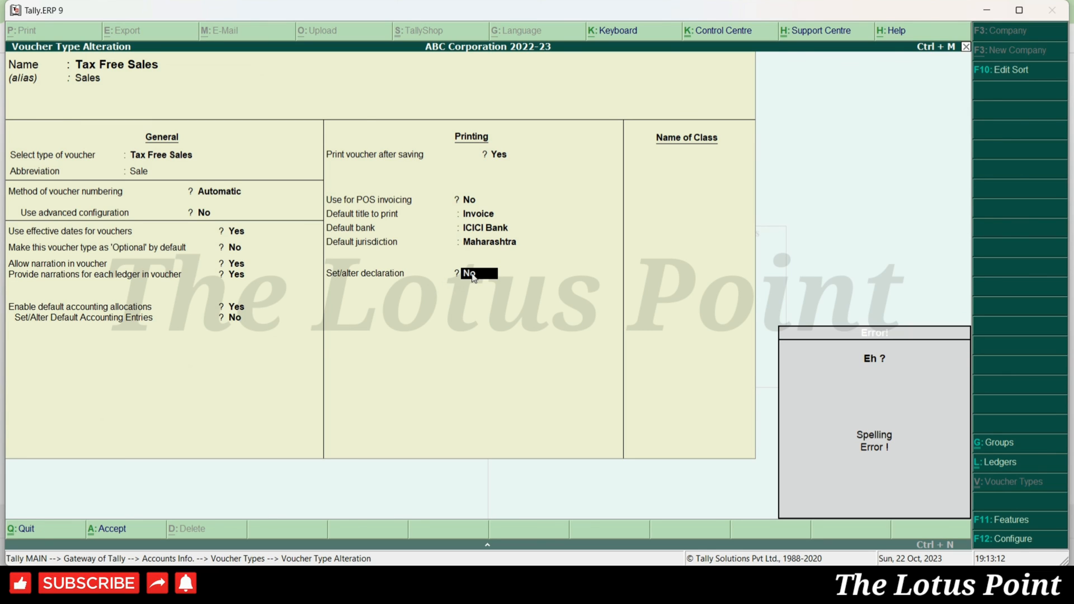
key("Return")
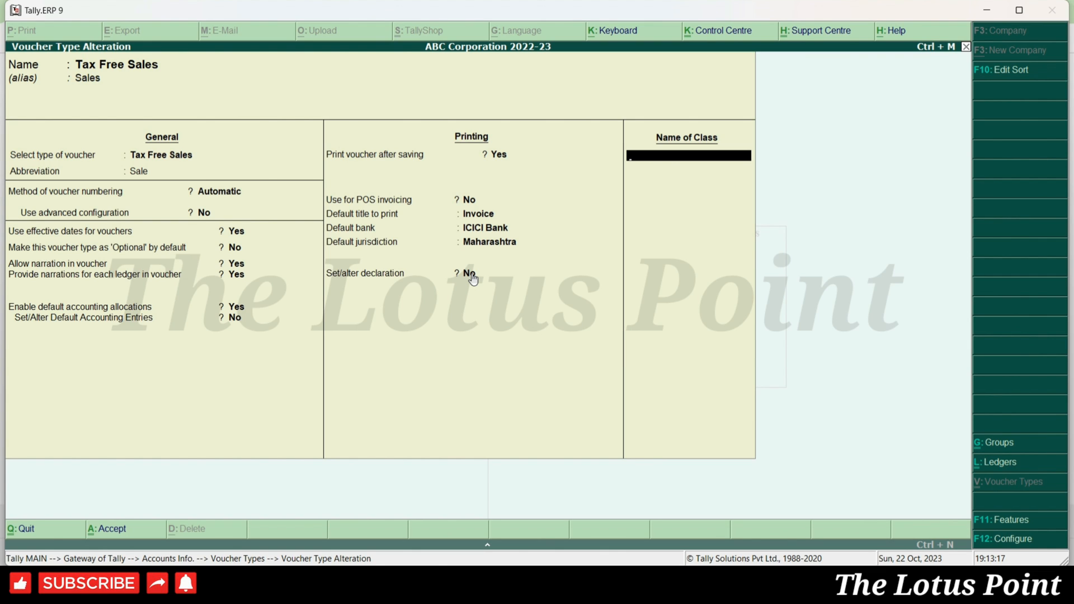
- Name a new Tax Free Sales class 'Icici Bank' and open its Voucher Type Class screen
type("Icici Bank")
key("Return")
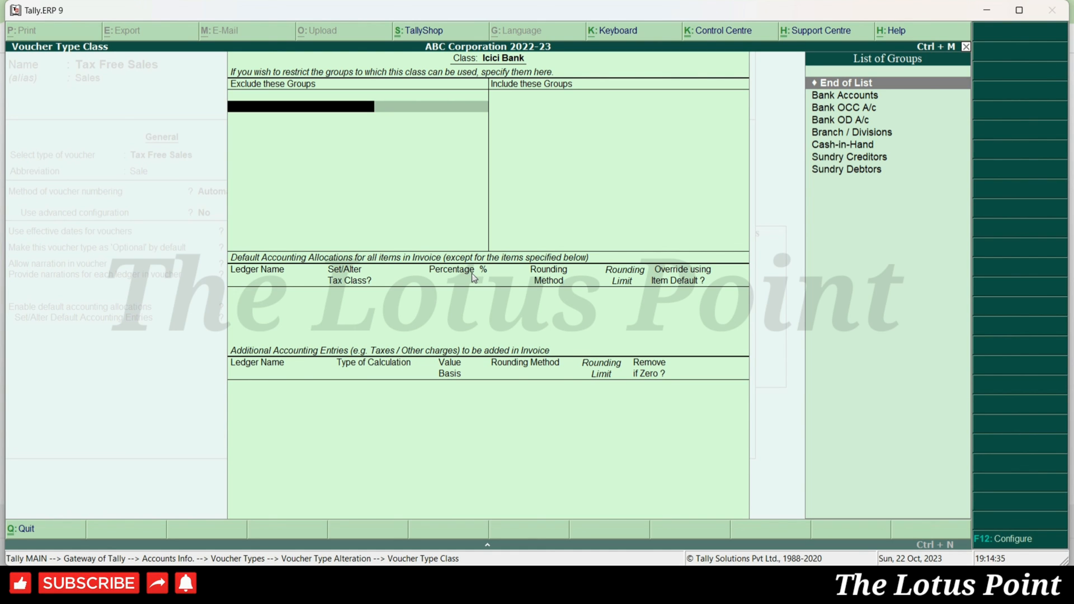
- Allocate 100% of Icici Bank items to Sales A/c, with no excluded or included groups and item-default override at No
key("Return")
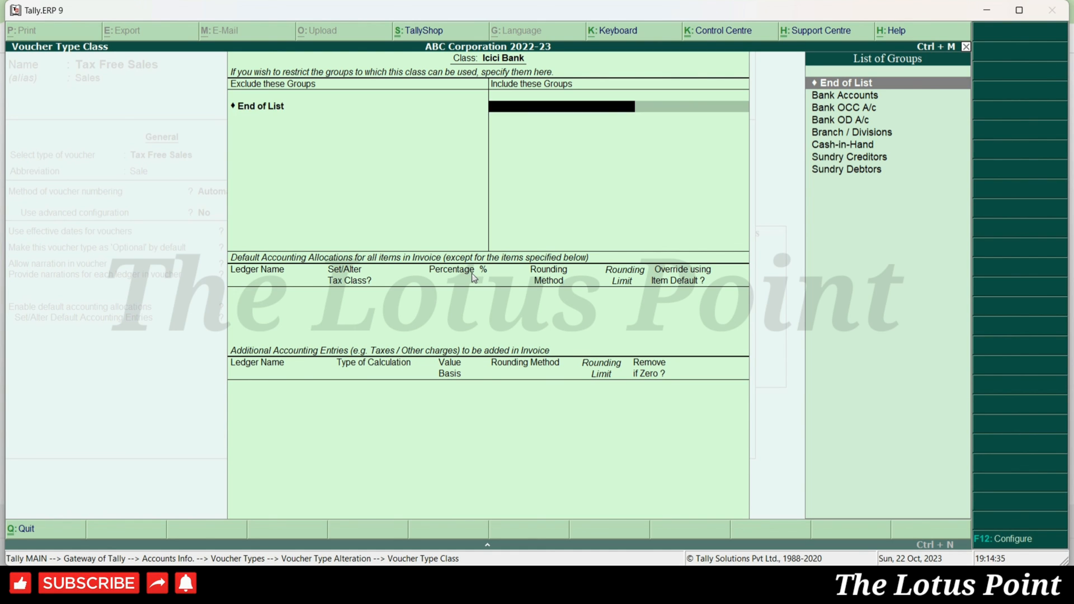
key("Return")
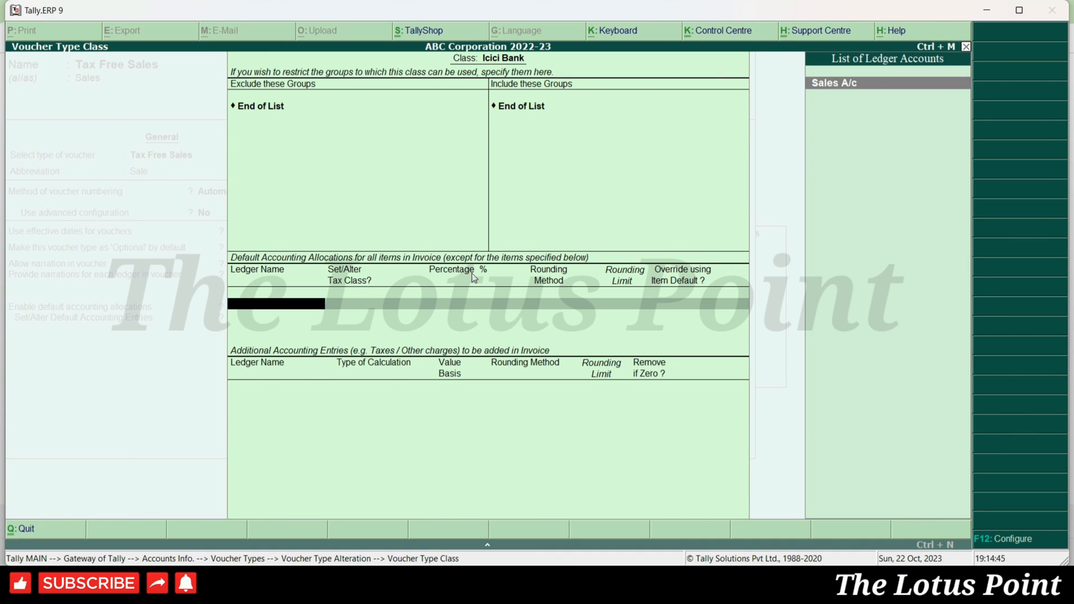
key("Return")
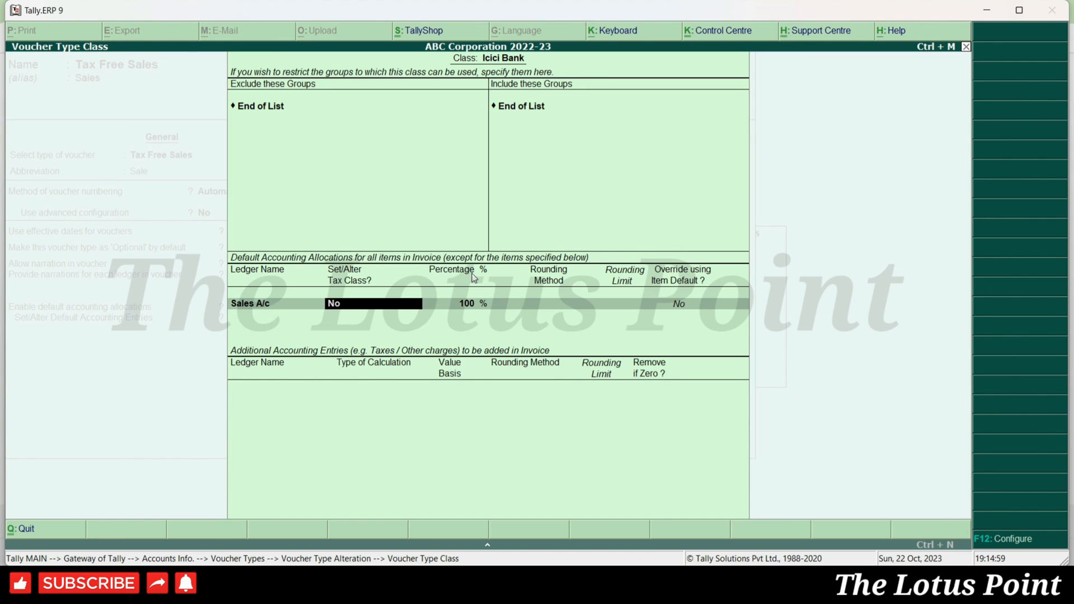
key("Return")
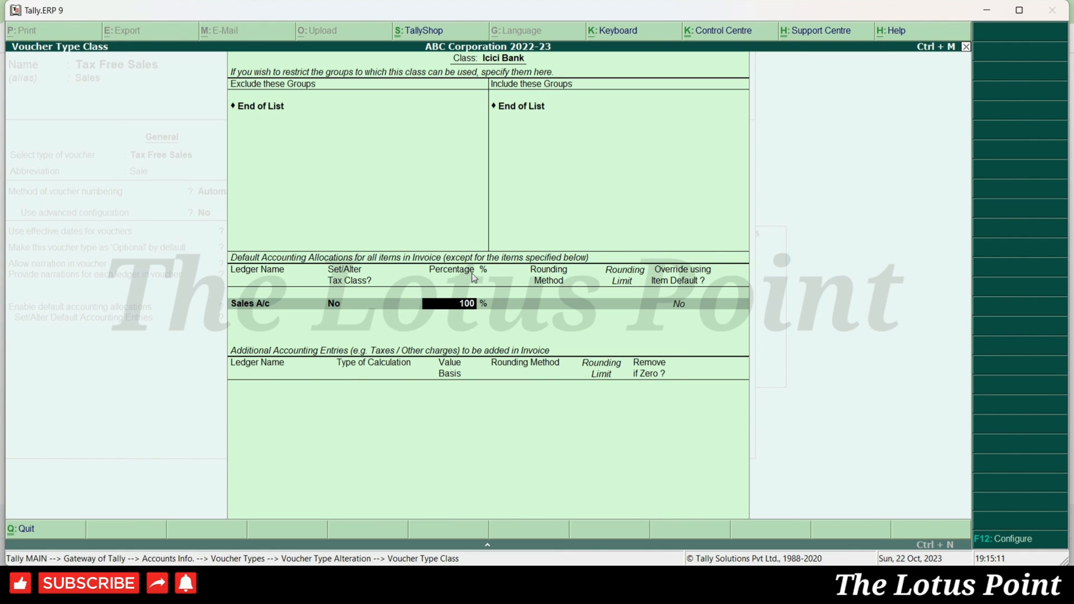
key("Return")
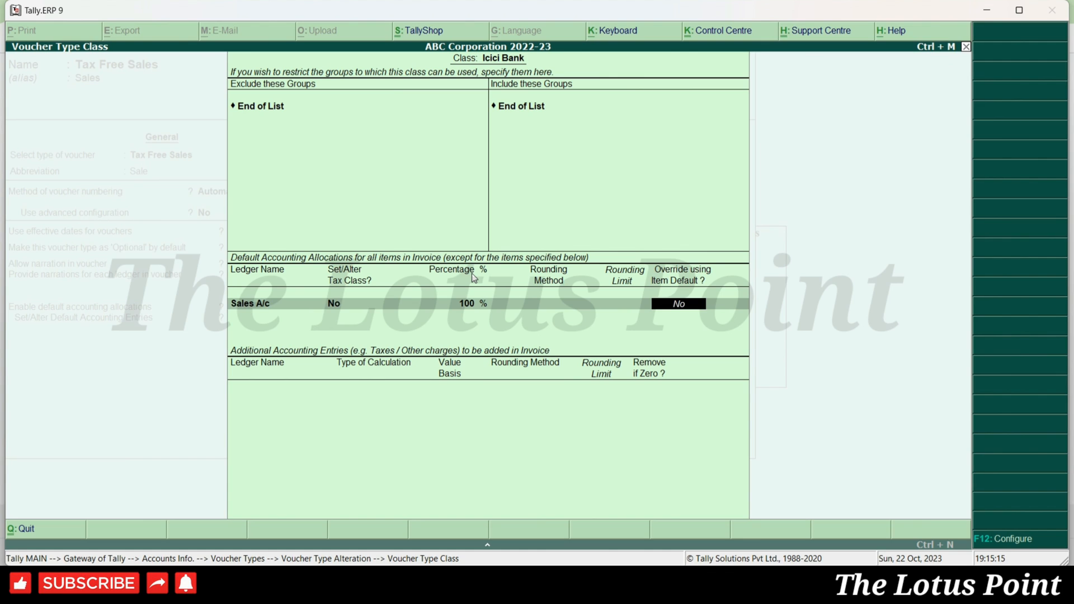
key("Return")
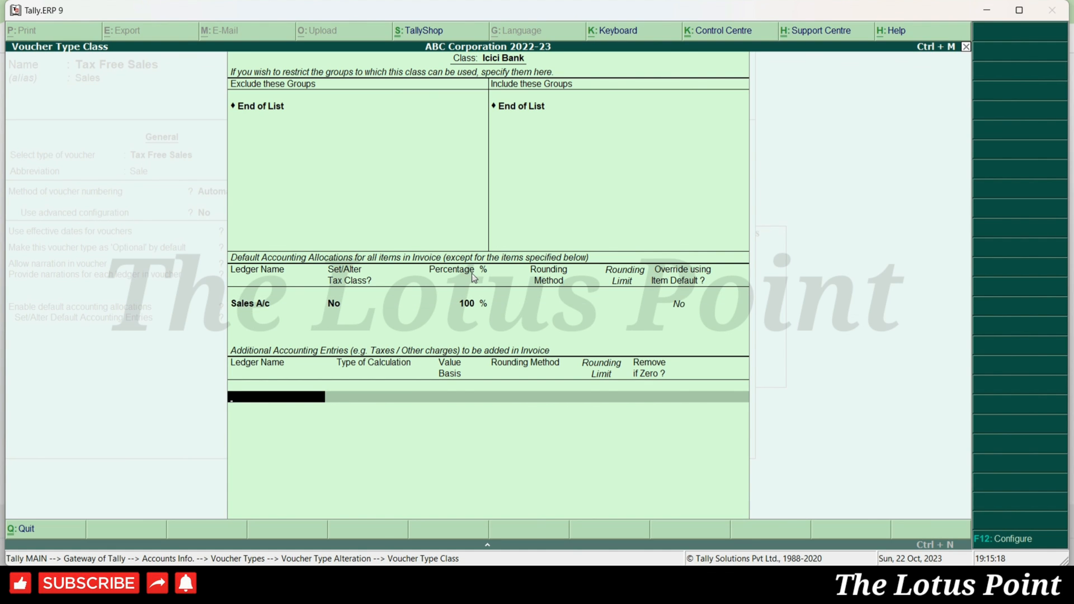
- Add Sales A/c as an additional entry calculated As User Defined Value, Remove if Zero Yes
type("Sales")
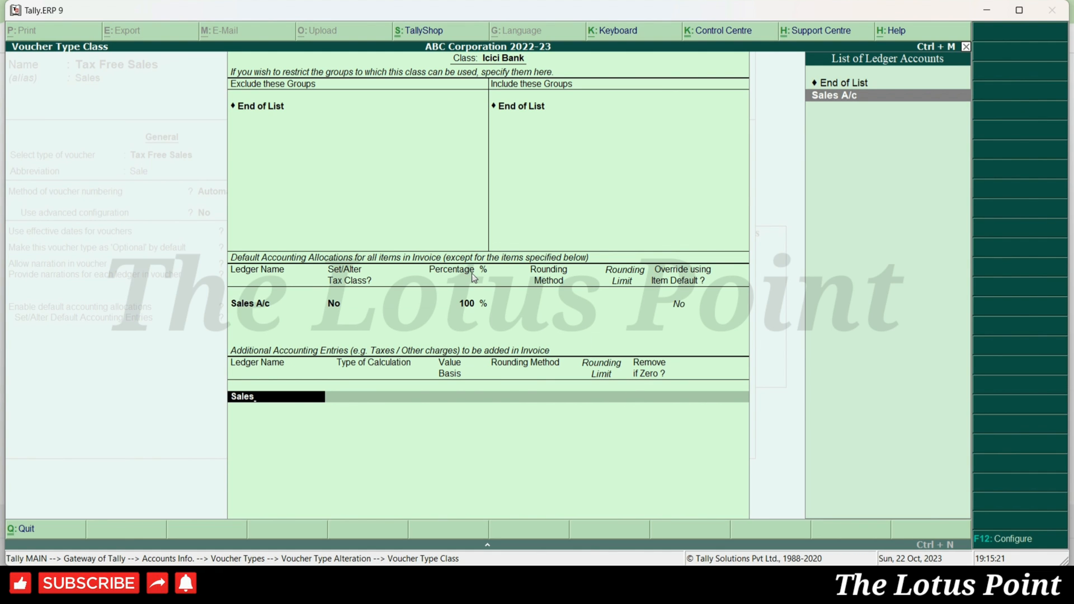
key("Return")
key("Down")
key("Down")
key("Down")
key("Down")
key("Up")
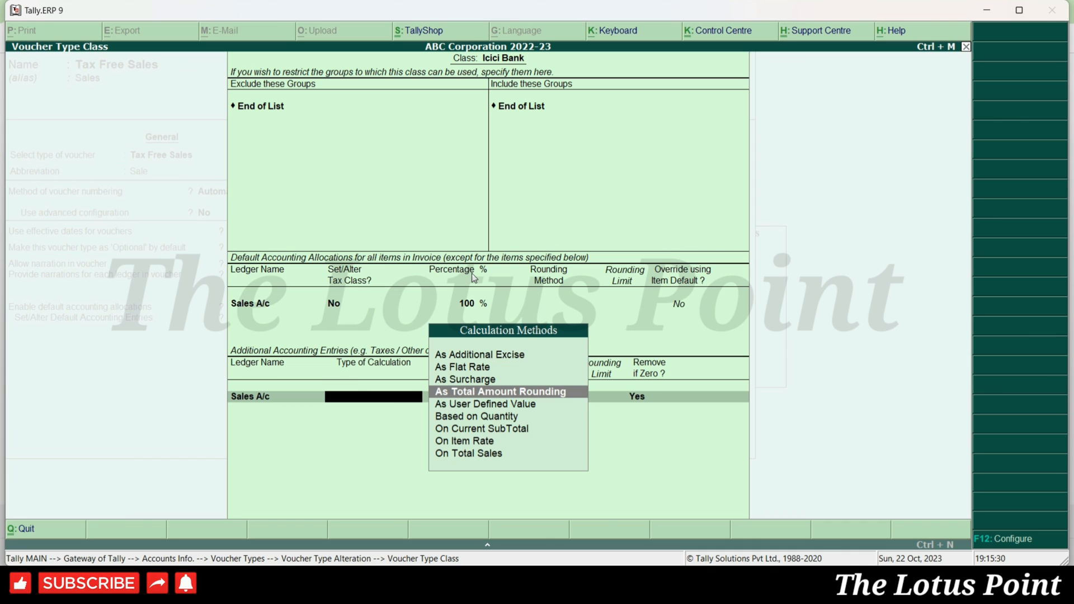
key("Down")
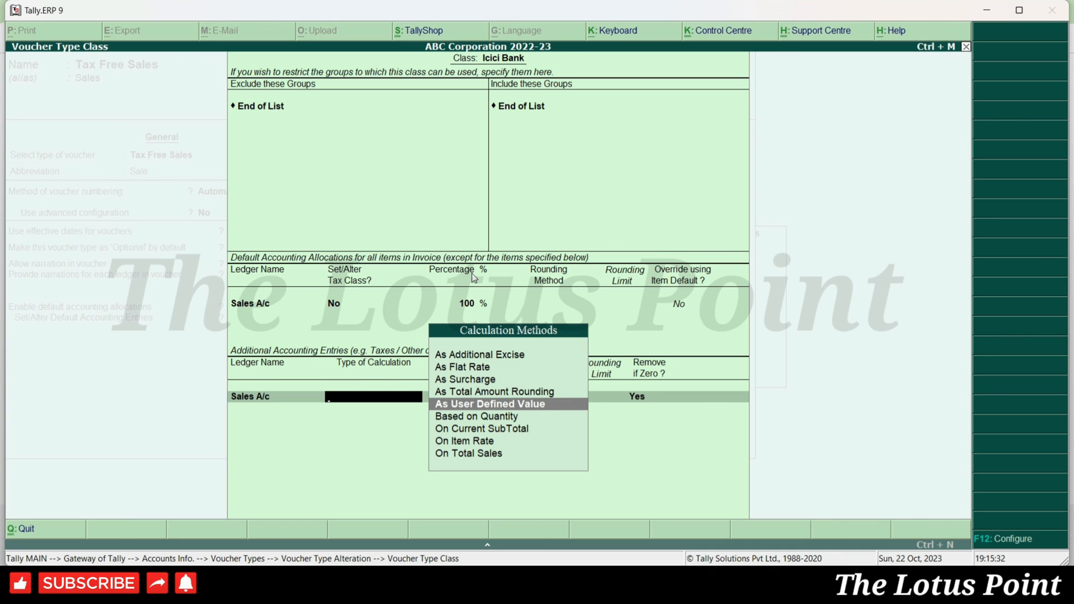
key("Return")
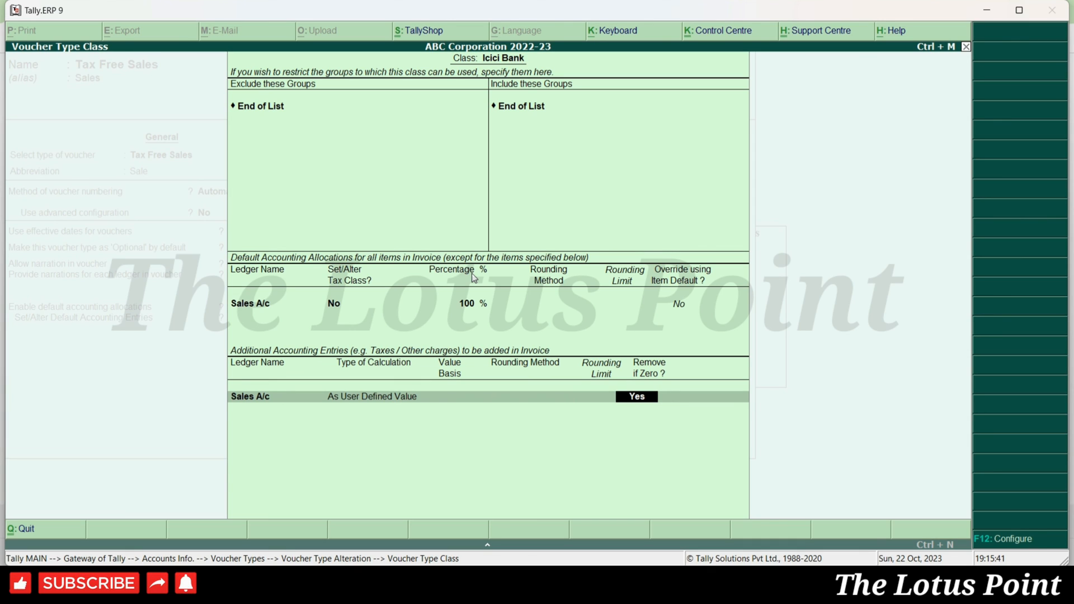
key("Return")
- Add Round Off As Total Amount Rounding with Normal Rounding, limit 0, removed if zero, and save the class
type("Round")
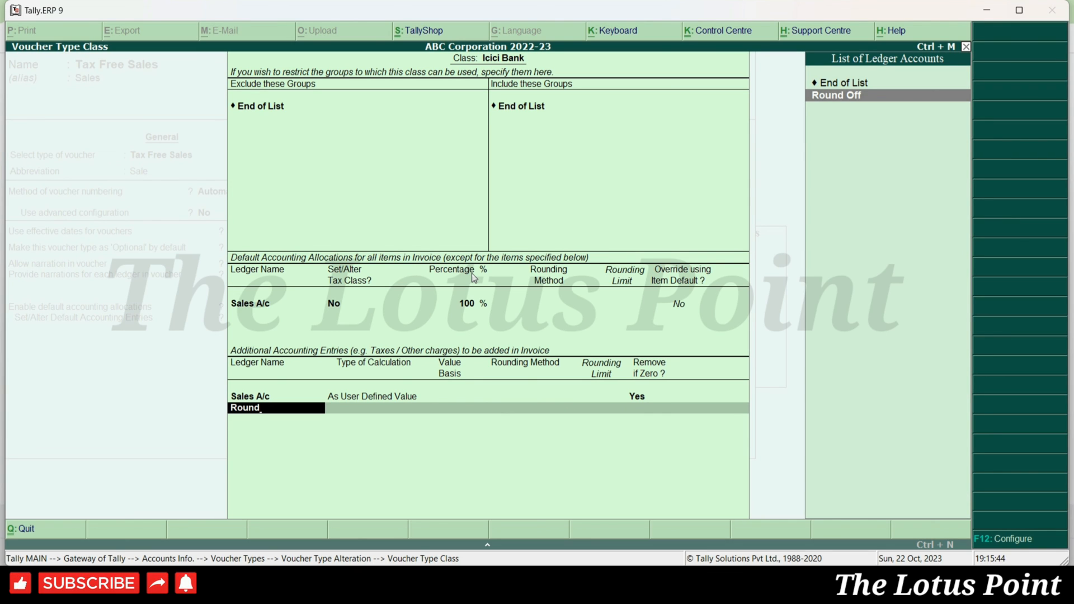
key("Return")
key("Down")
key("Down")
key("Down")
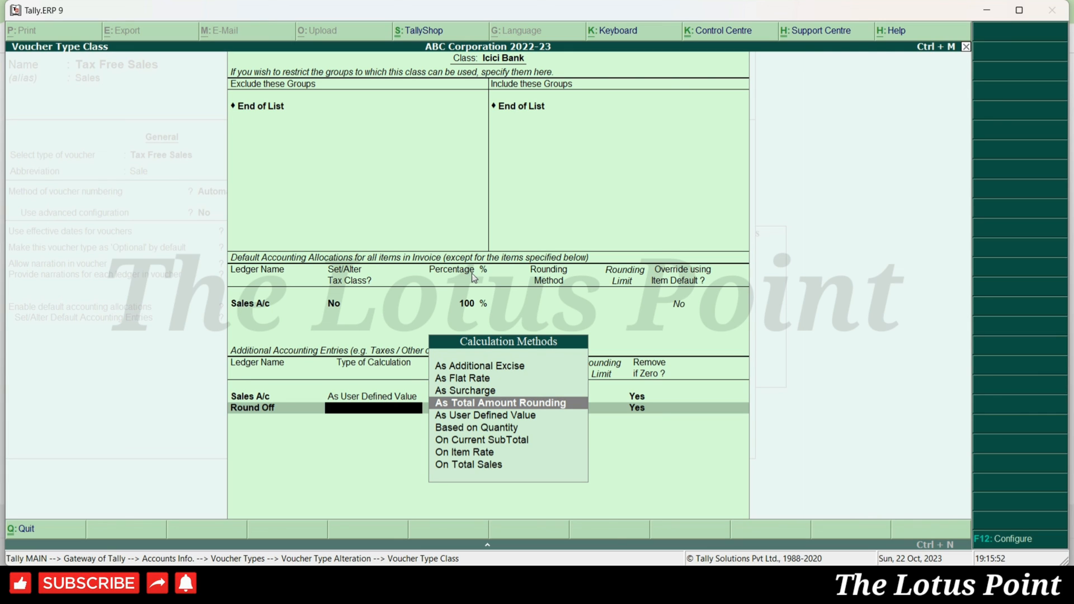
key("Return")
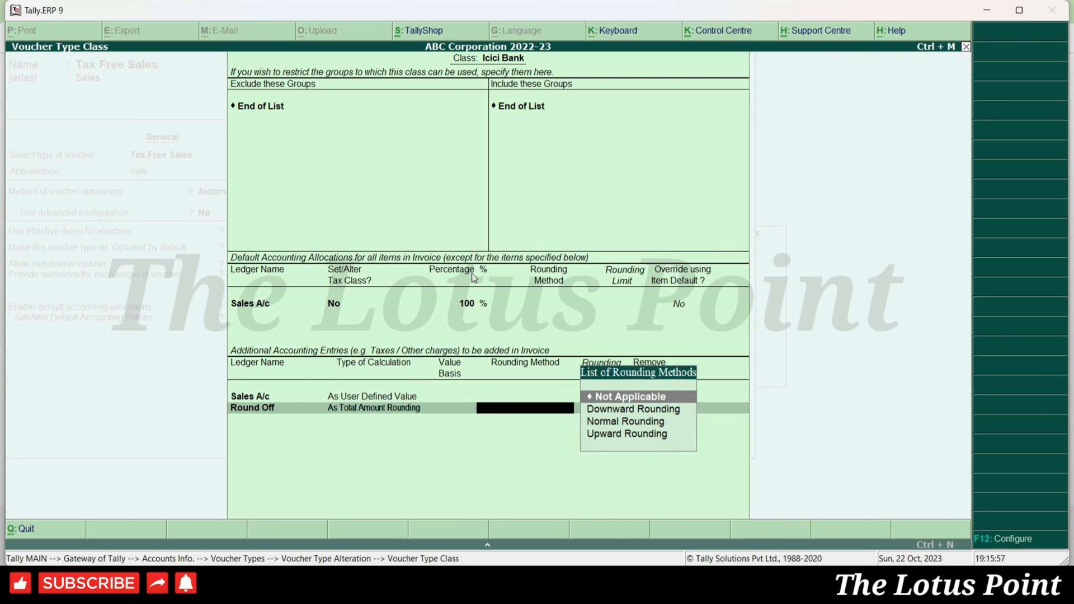
key("Down")
key("Down")
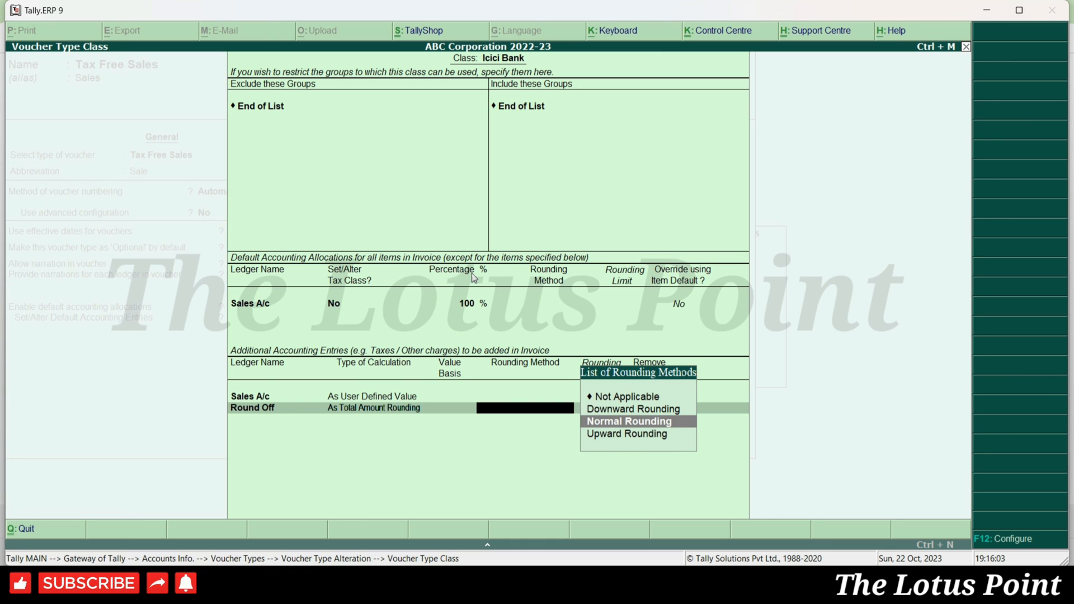
key("Up")
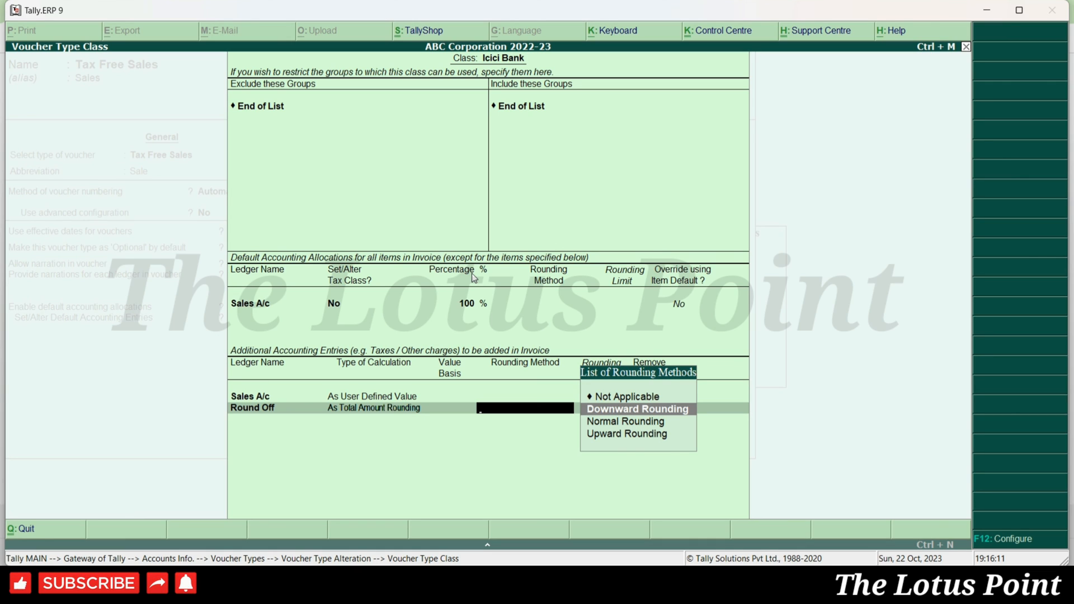
key("Down")
key("Down")
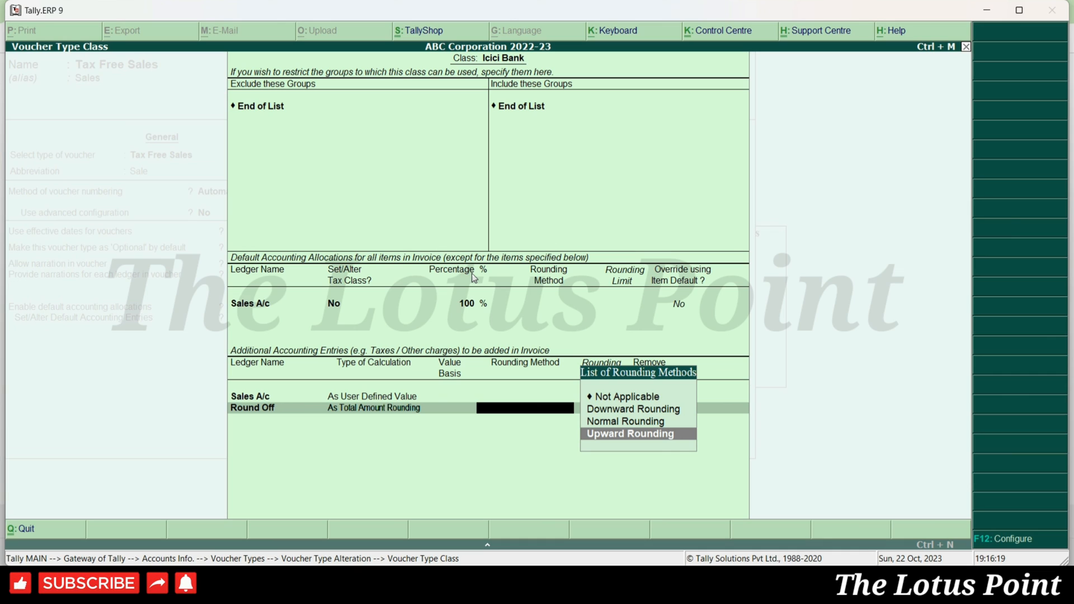
key("Up")
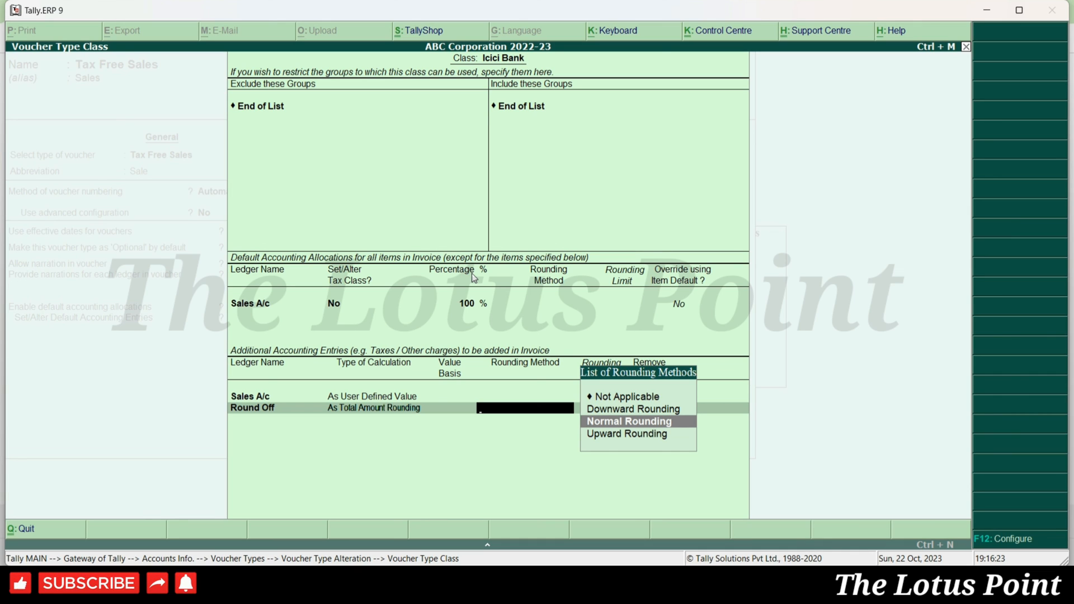
key("Return")
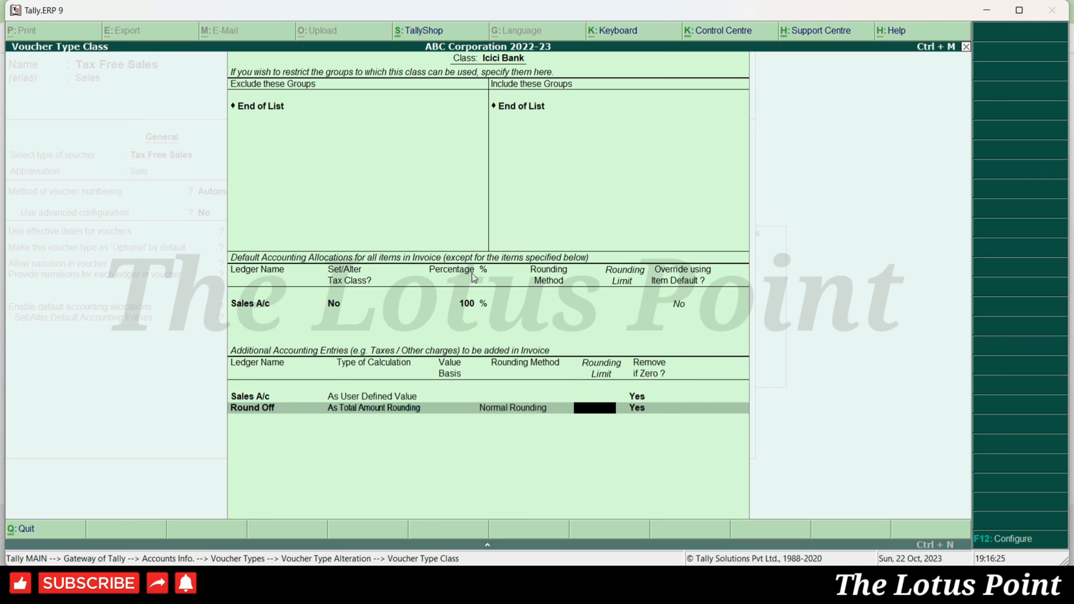
key("Return")
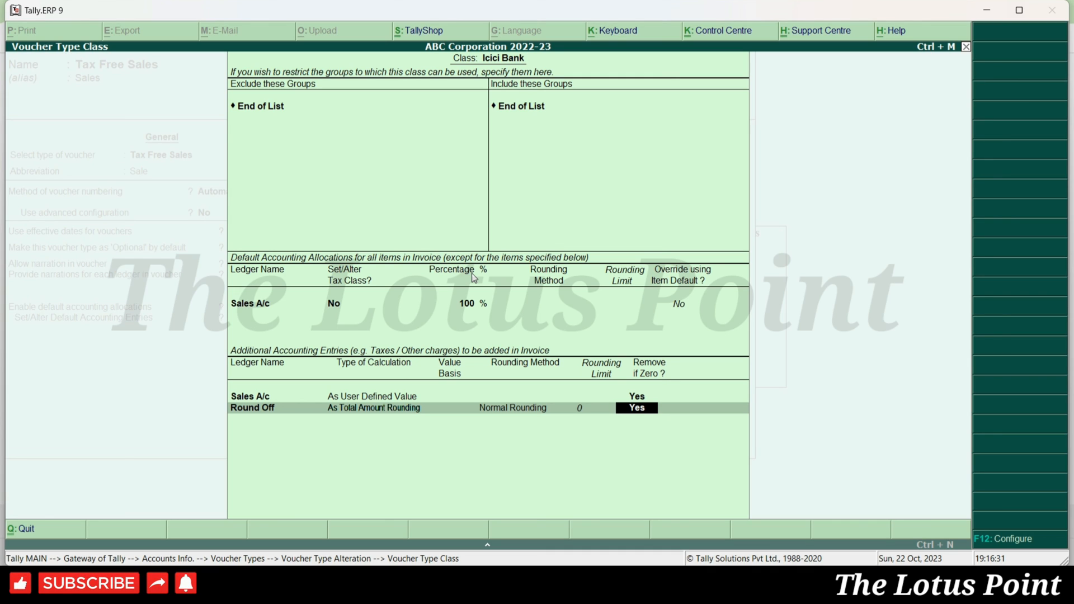
key("Return")
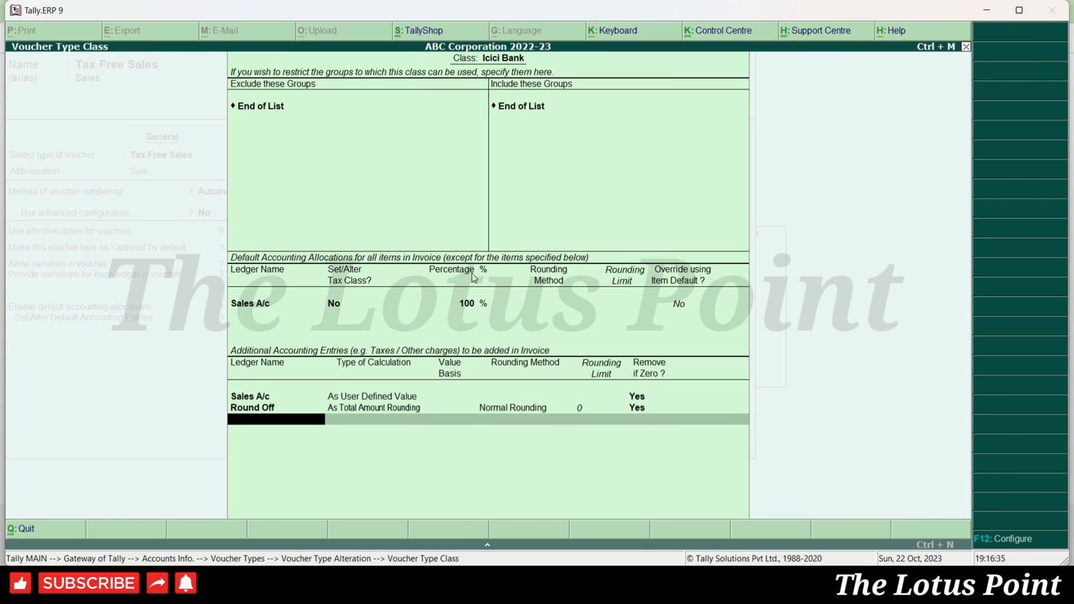
key("Return")
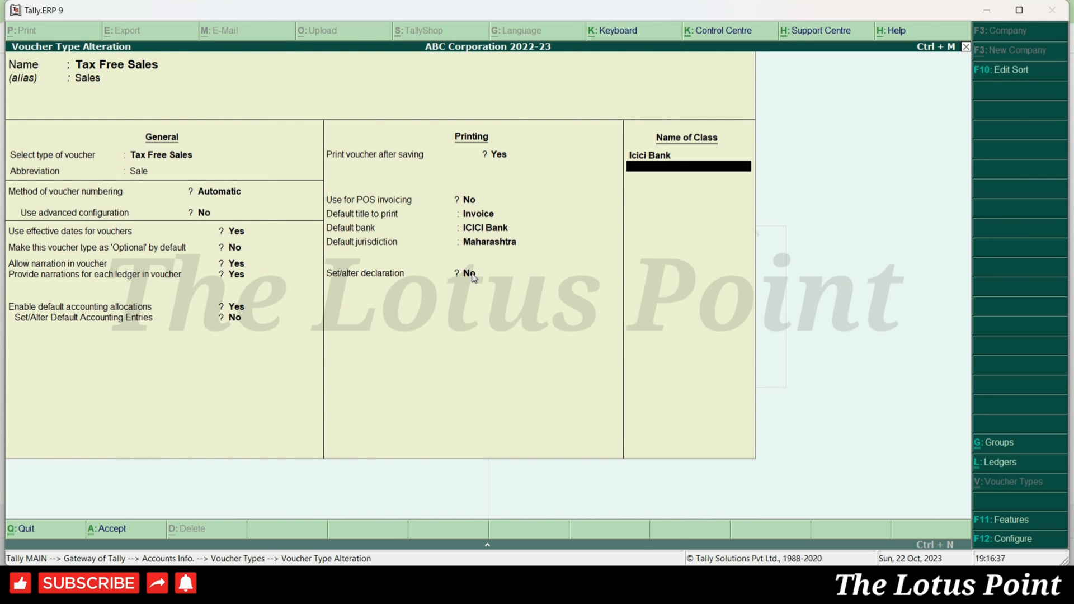
- Create a 'Cash' class allocating 100% of items to Sales A/c with no group restrictions
type("Cash")
key("Return")
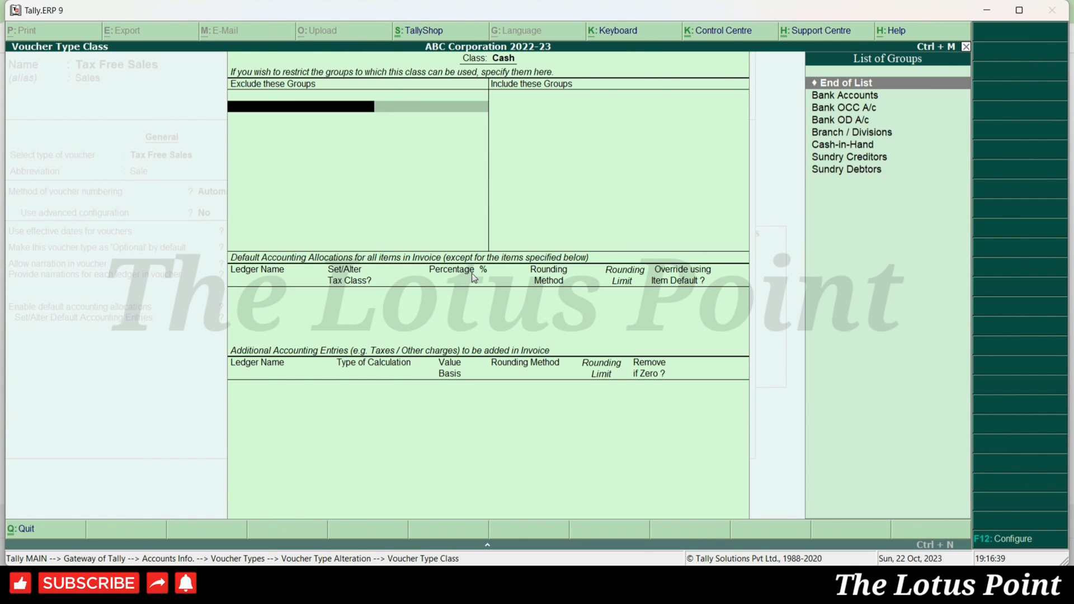
key("Return")
key("Return")
type("Sales")
key("Return")
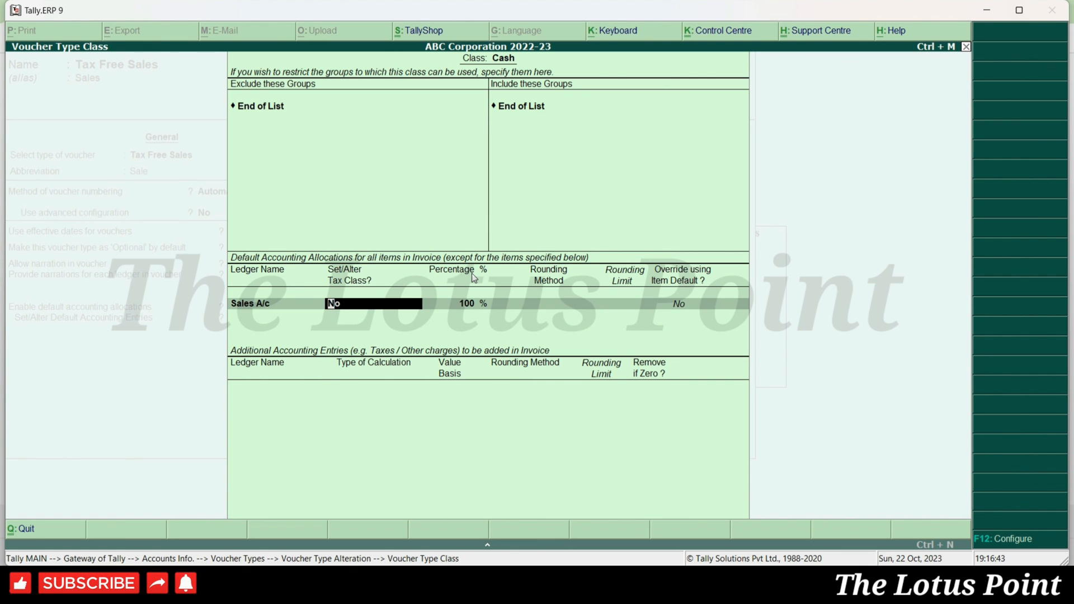
key("Return")
key("Return")
- Give Cash a user-defined Sales A/c entry and a Round Off entry with Normal Rounding, limit 0, and save
key("Return")
type("Sales")
key("Return")
key("Down")
key("Down")
key("Down")
key("Down")
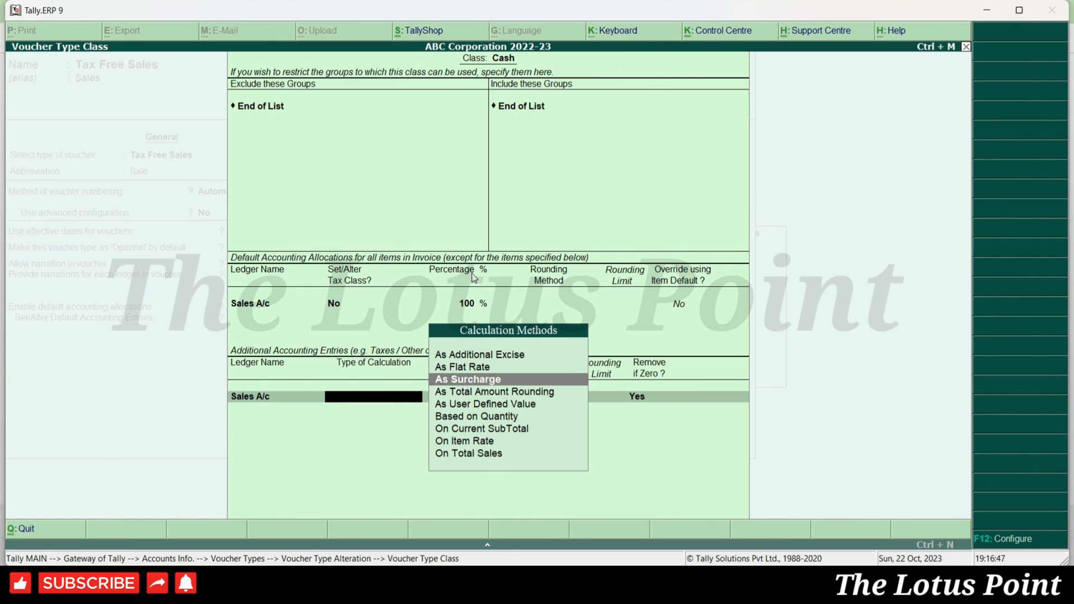
key("Return")
key("Return")
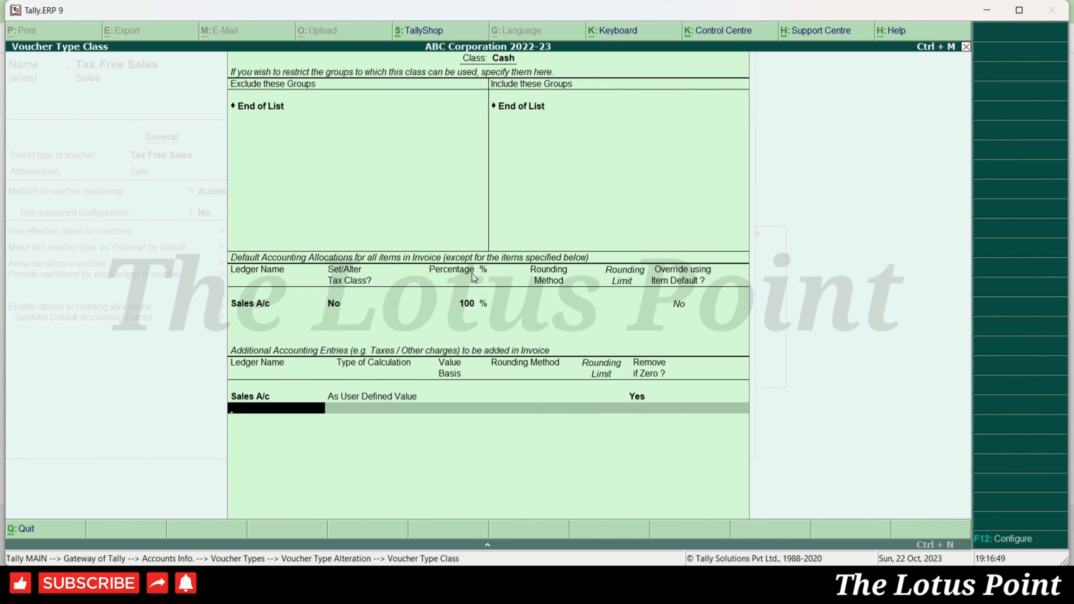
type("Round")
key("Return")
key("Down")
key("Down")
key("Down")
key("Return")
key("Down")
key("Down")
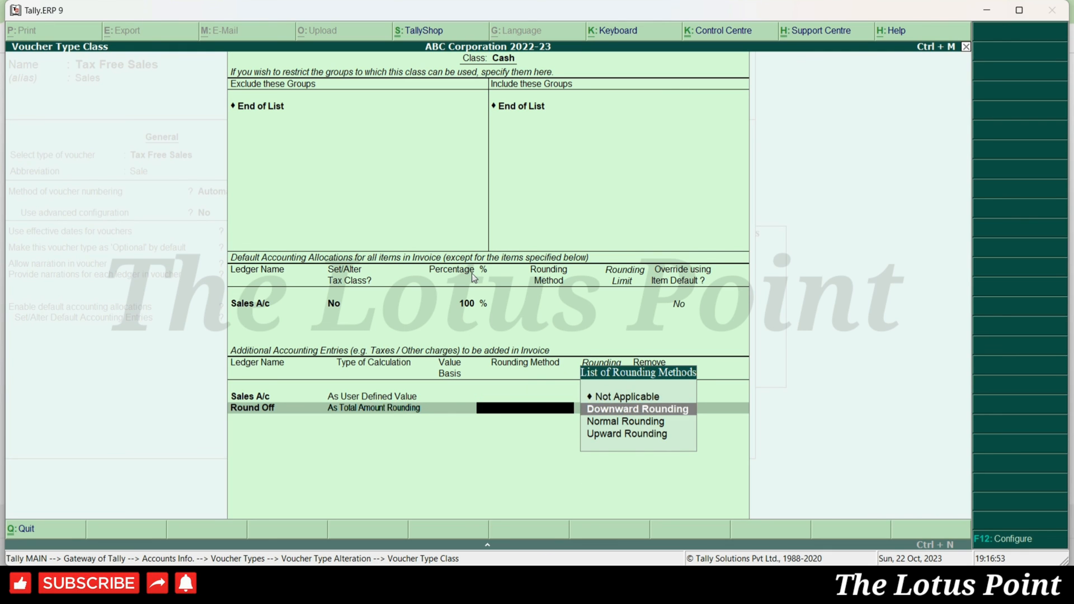
key("Return")
key("Return")
key("Return")
key("Return")
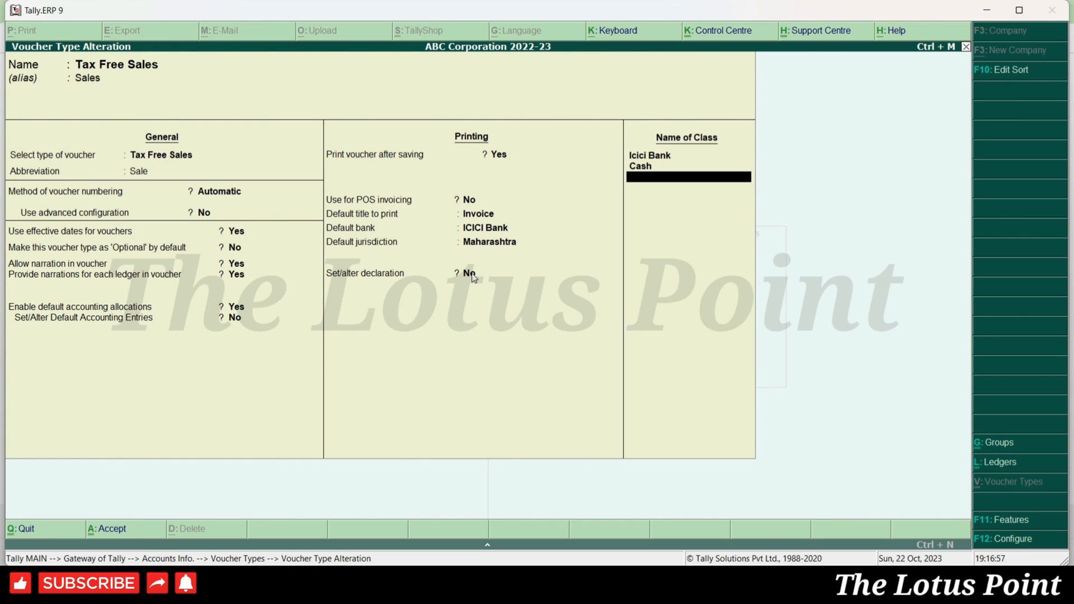
- Create a 'Retail Sales' class, correcting the typo, and keep the default Sales A/c allocation
type("Reat")
type("il Sale")
type("s")
key("BackSpace")
key("BackSpace")
key("BackSpace")
key("BackSpace")
key("BackSpace")
key("BackSpace")
key("BackSpace")
key("BackSpace")
key("BackSpace")
key("BackSpace")
type("tail Sales")
key("Return")
key("Return")
key("Return")
key("Return")
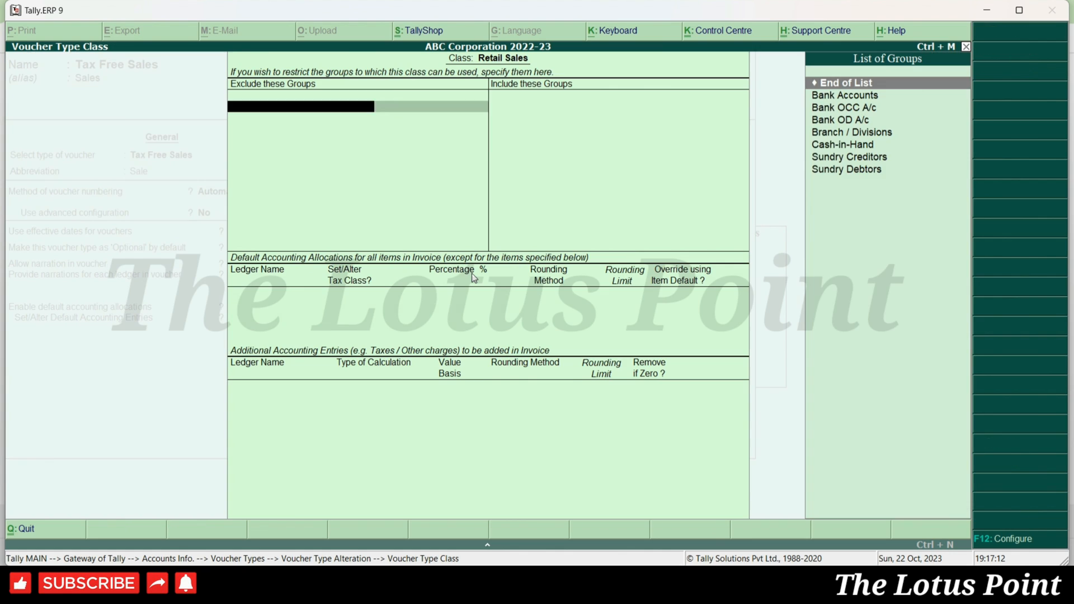
key("Return")
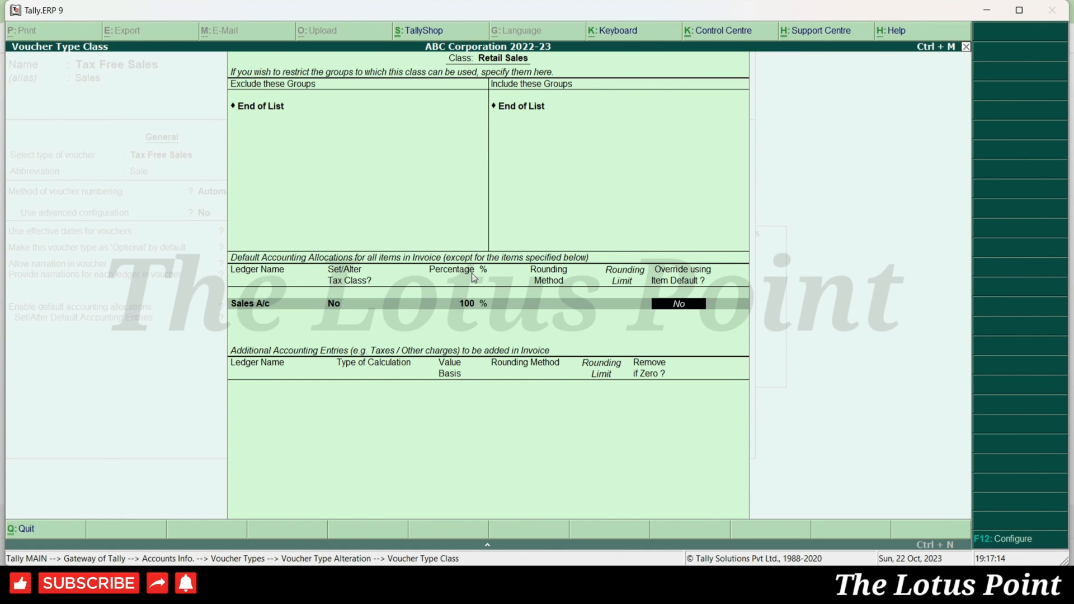
key("Return")
- Add Sales A/c As User Defined Value and Round Off As Total Amount Rounding with Normal Rounding, then save
type("Sales")
key("Return")
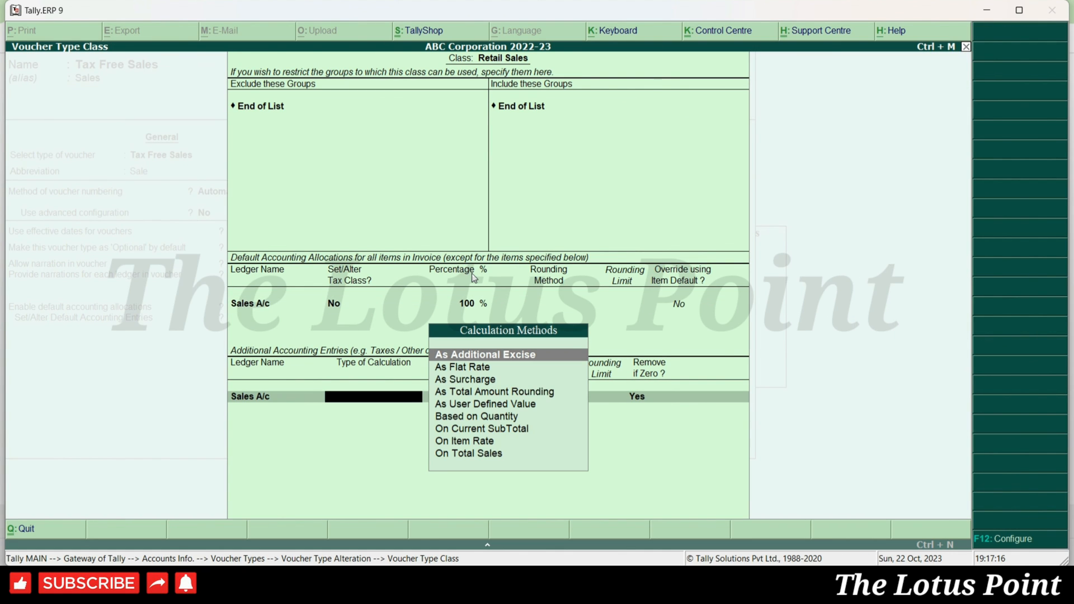
key("Down")
key("Down")
key("Down")
key("Down")
key("Return")
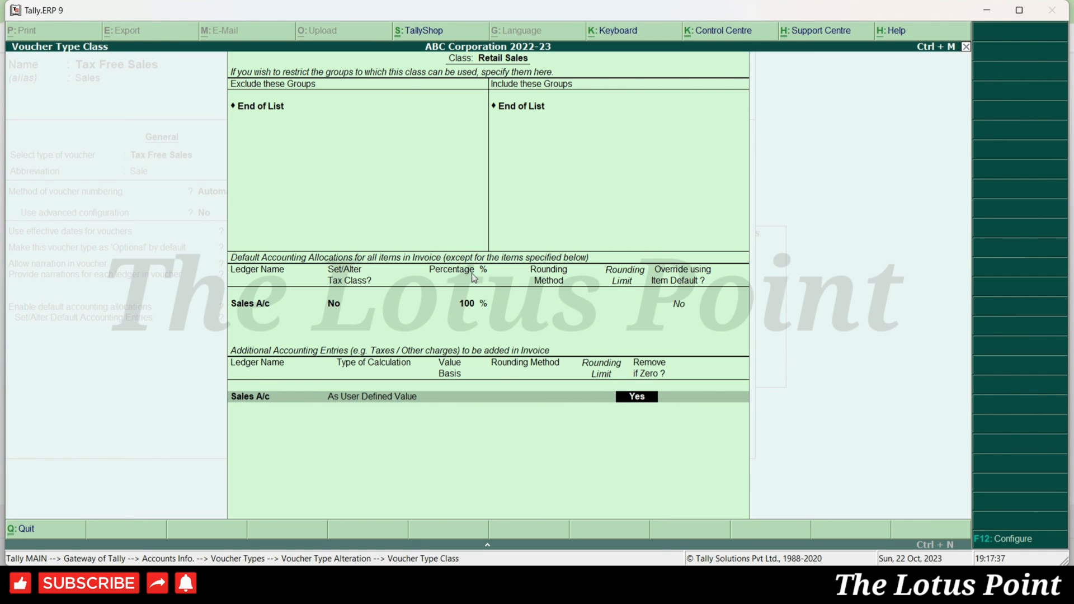
key("Return")
type("Round")
key("Return")
key("Down")
key("Down")
key("Down")
key("Return")
key("Down")
key("Down")
key("Return")
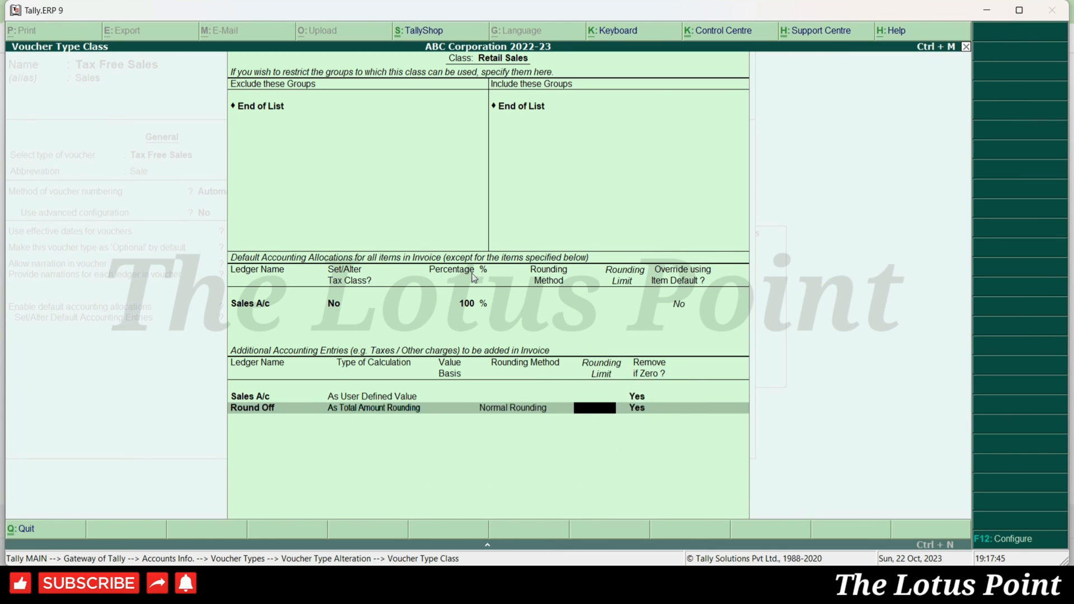
key("ctrl+a")
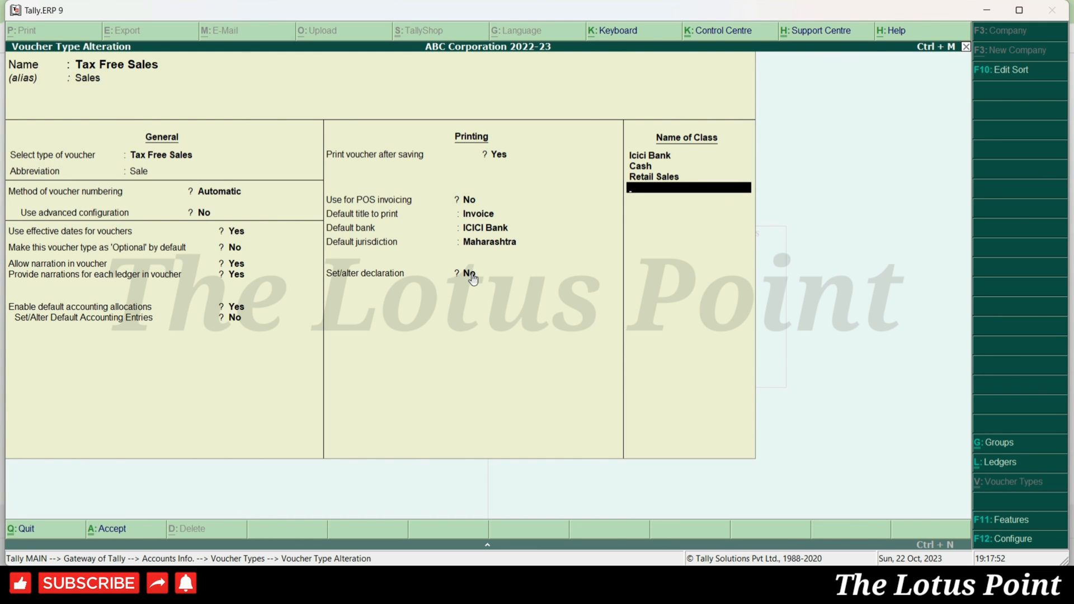
- Save the Tax Free Sales voucher type and begin a new voucher under the Cash class
key("ctrl+a")
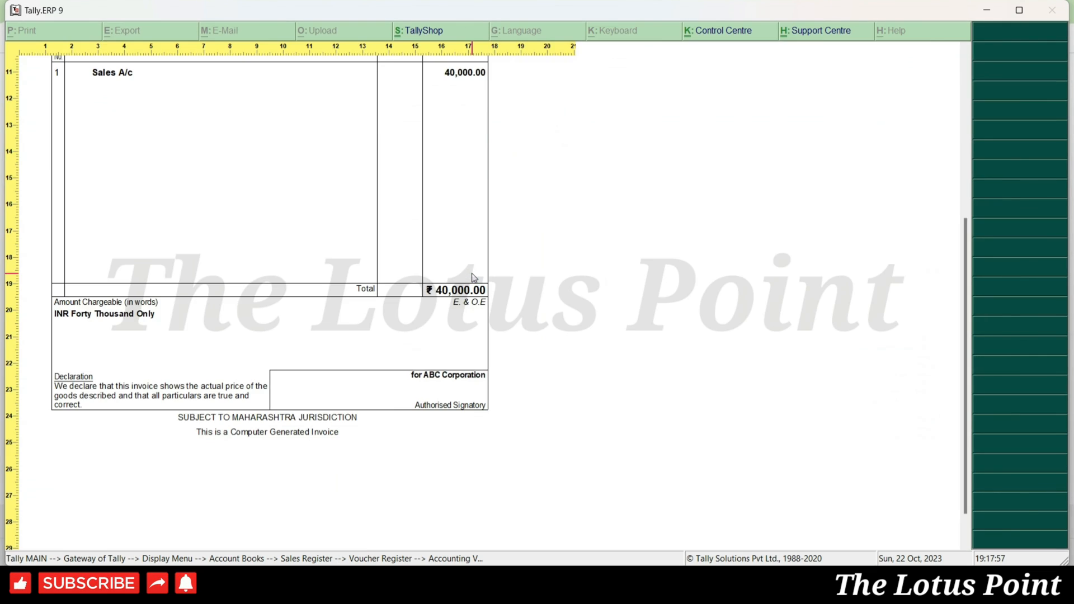
key("Escape")
key("Escape")
key("Escape")
key("Escape")
key("Escape")
key("Escape")
key("Escape")
key("Escape")
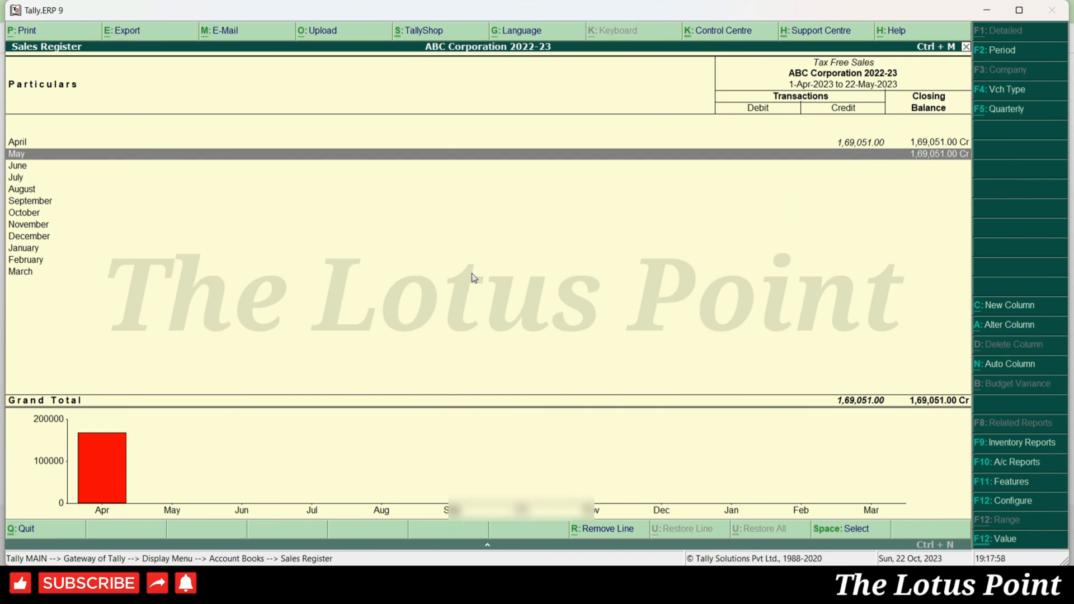
key("Return")
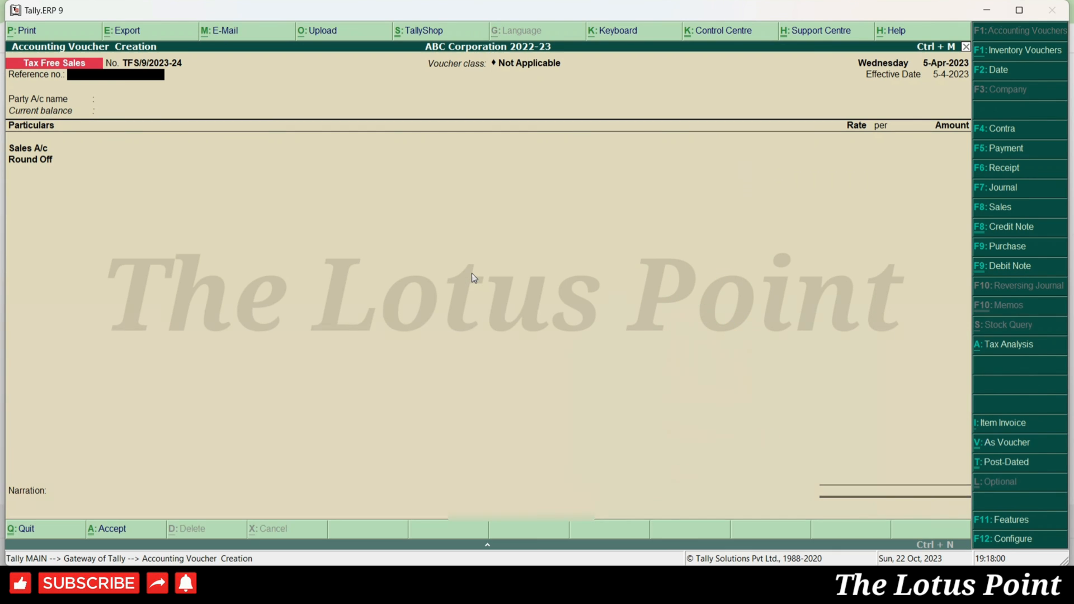
key("F8")
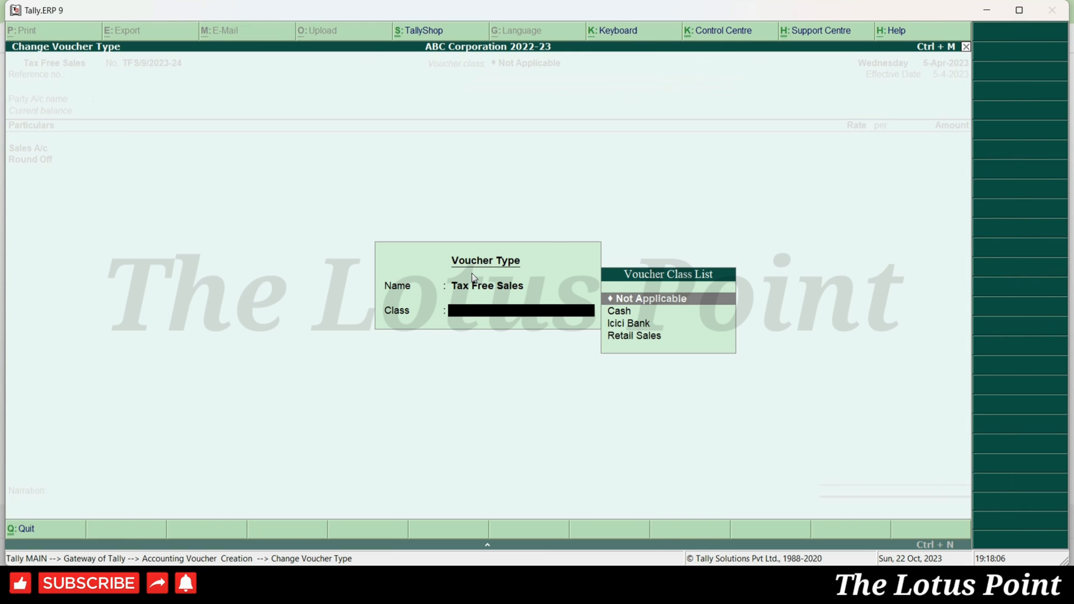
key("Down")
key("Return")
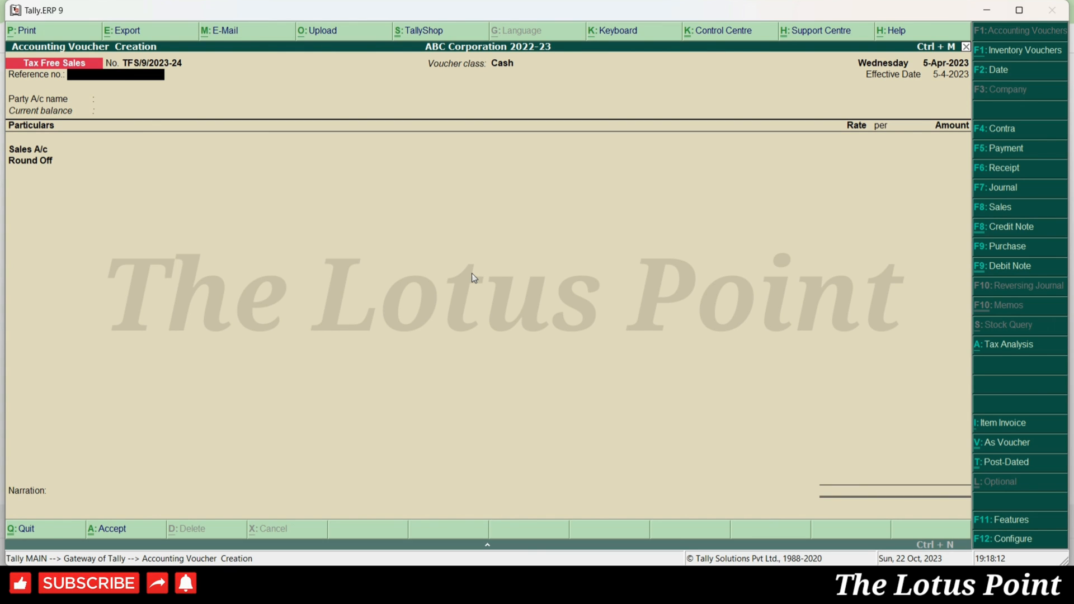
- Enter 9 and browse the party ledger list around Petty Cash
type("9")
key("Return")
key("Down")
key("Down")
key("Down")
key("Down")
key("Down")
key("Down")
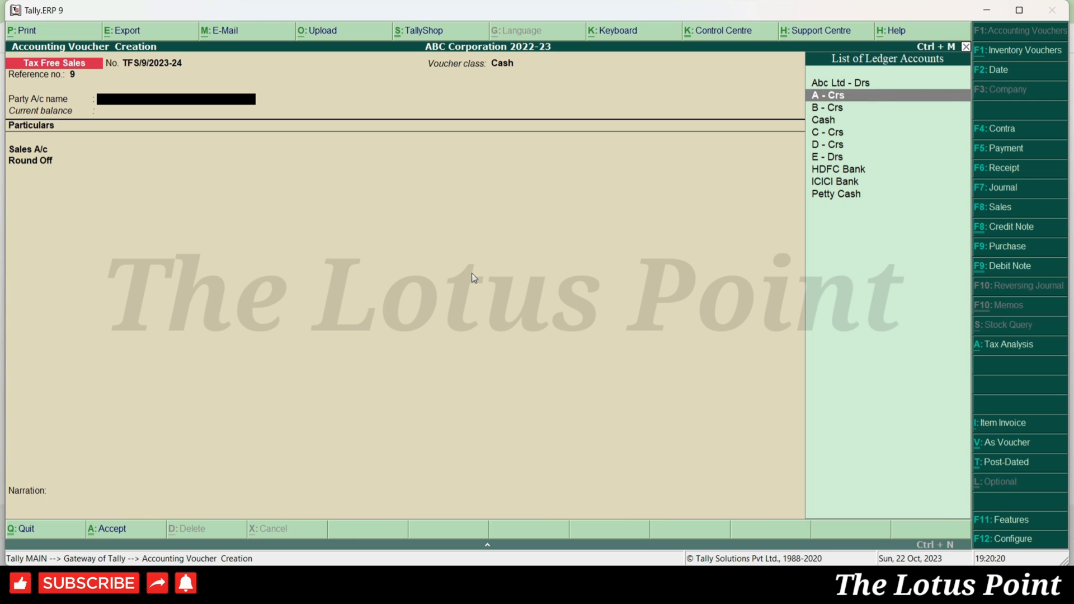
key("Down")
key("Down")
key("Down")
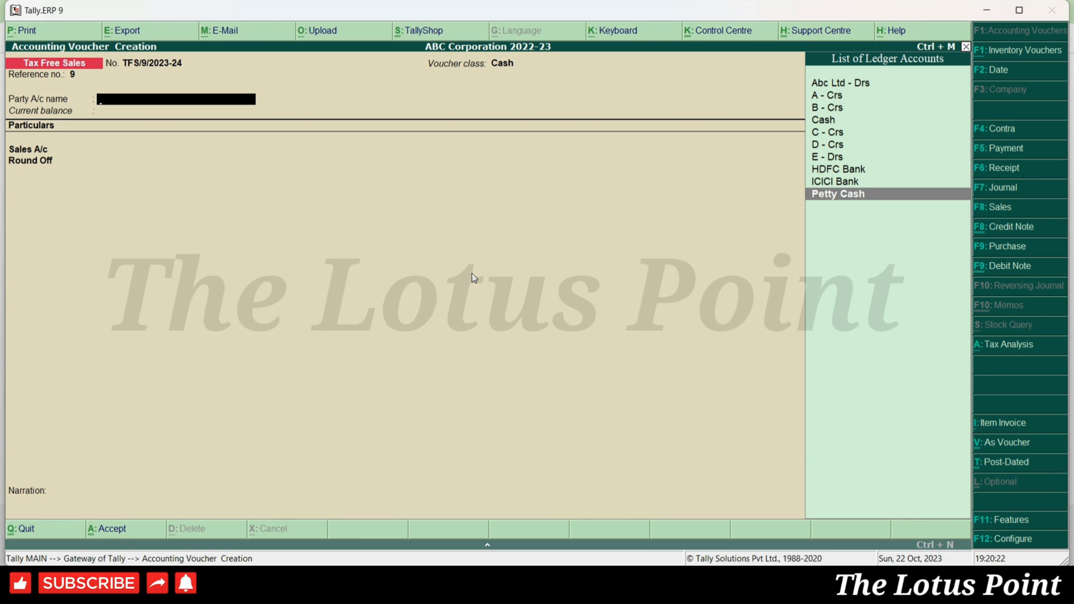
key("Up")
key("Up")
key("Up")
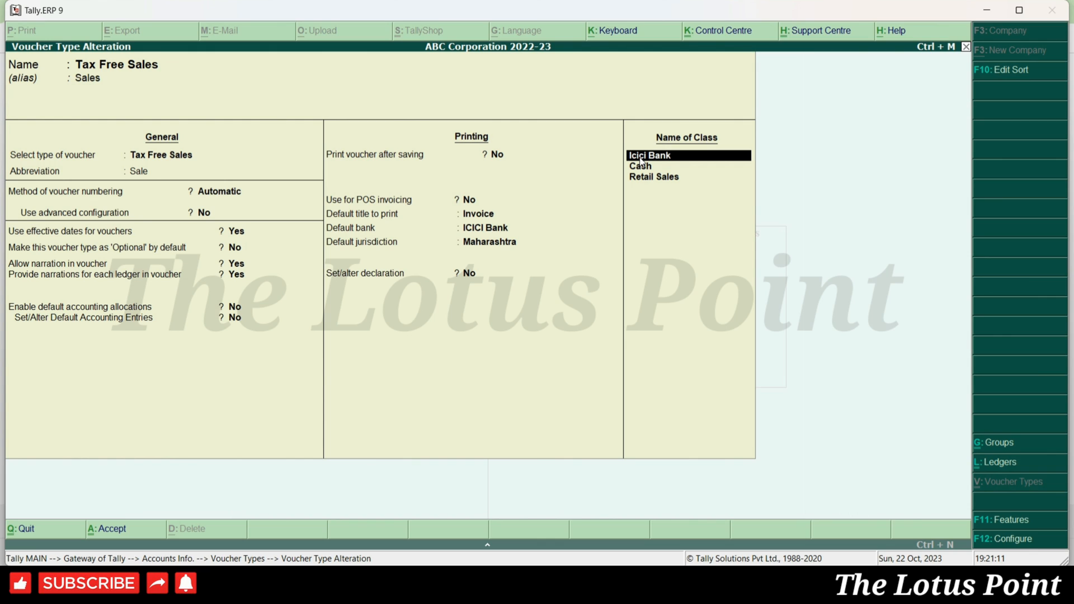
- Restrict the Icici Bank class to the Bank Accounts group
key("Return")
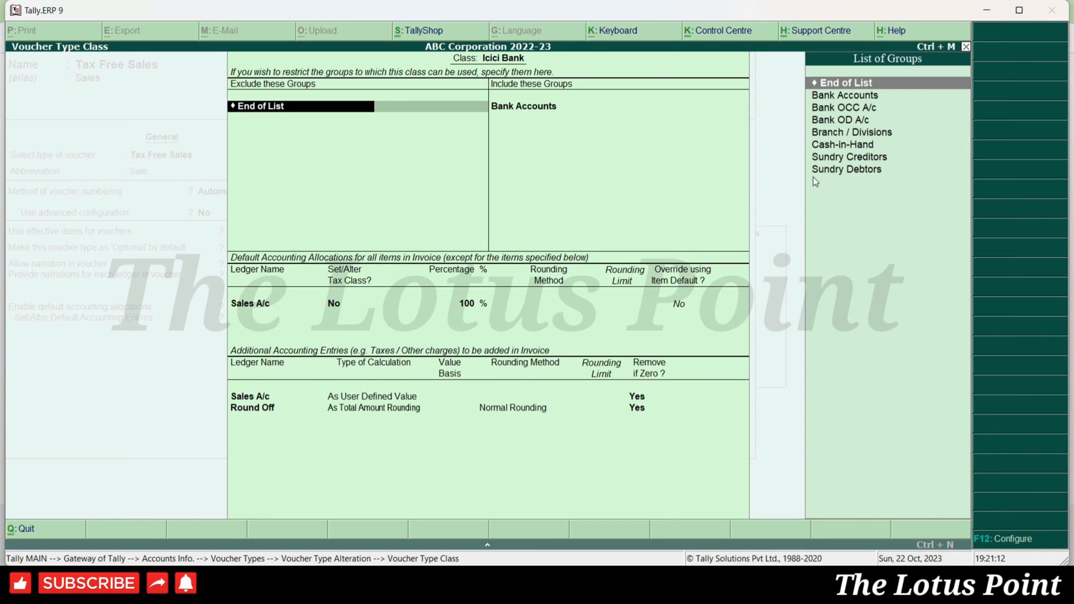
key("Return")
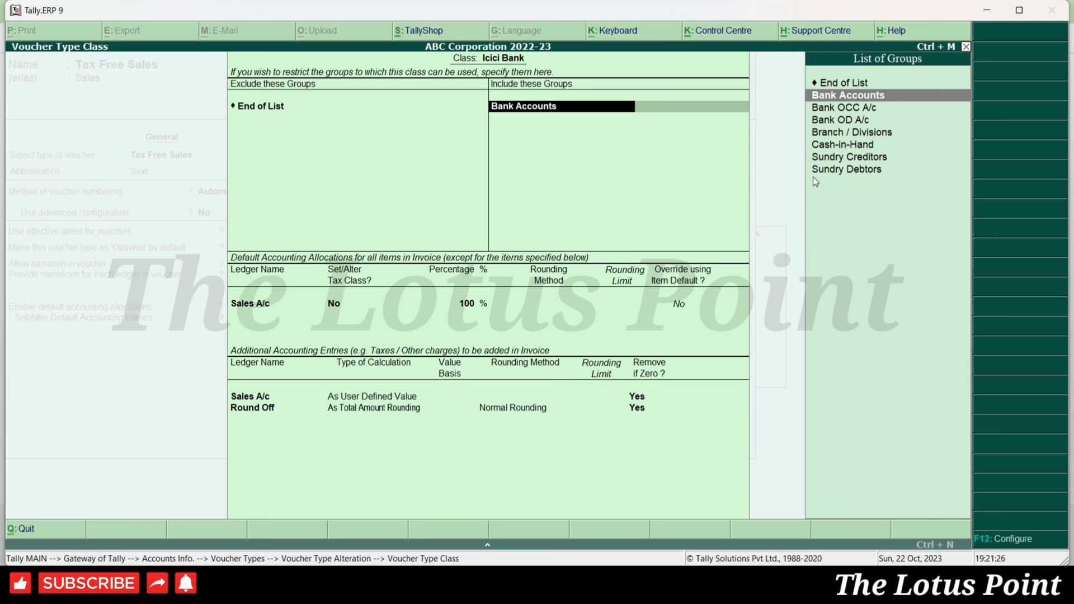
key("ctrl+a")
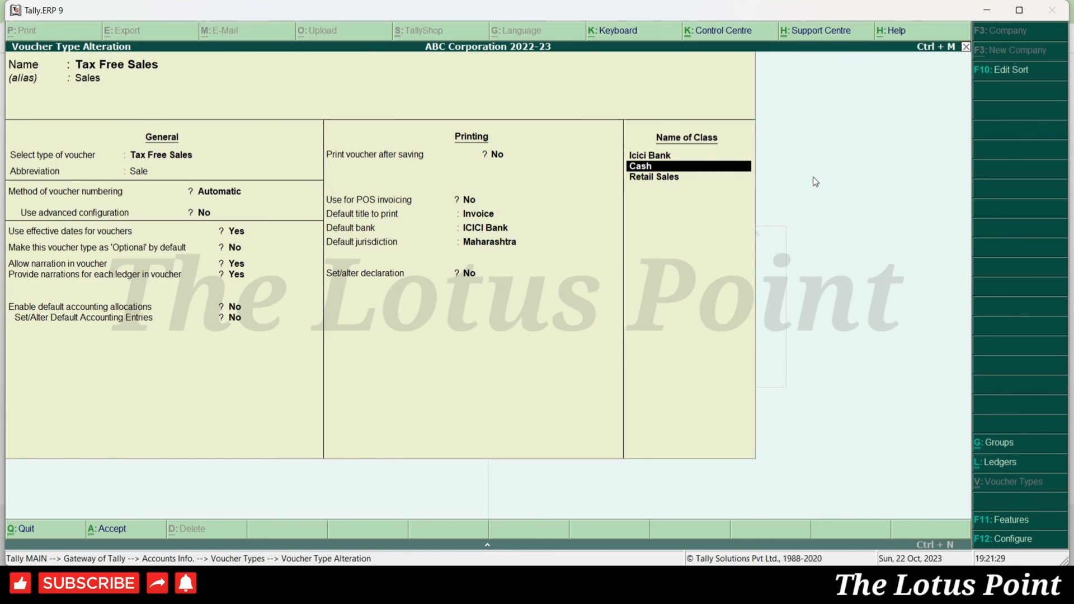
- Restrict the Cash class to the Cash-in-Hand group
key("Return")
type("Cash")
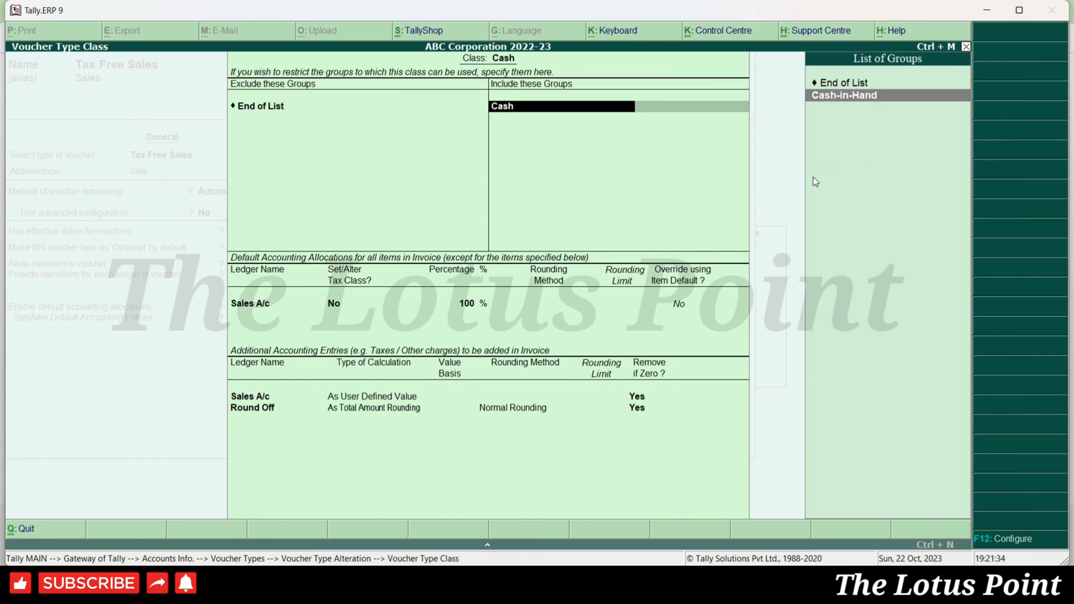
key("Return")
key("ctrl+a")
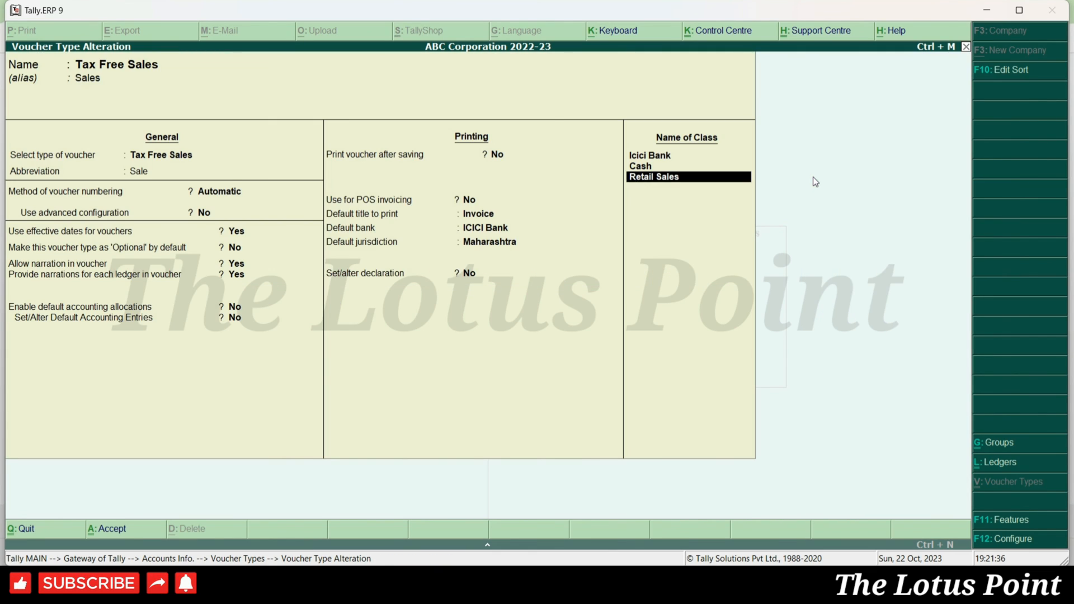
- Restrict Retail Sales to Sundry Debtors and Sundry Creditors, then save the voucher type
key("Return")
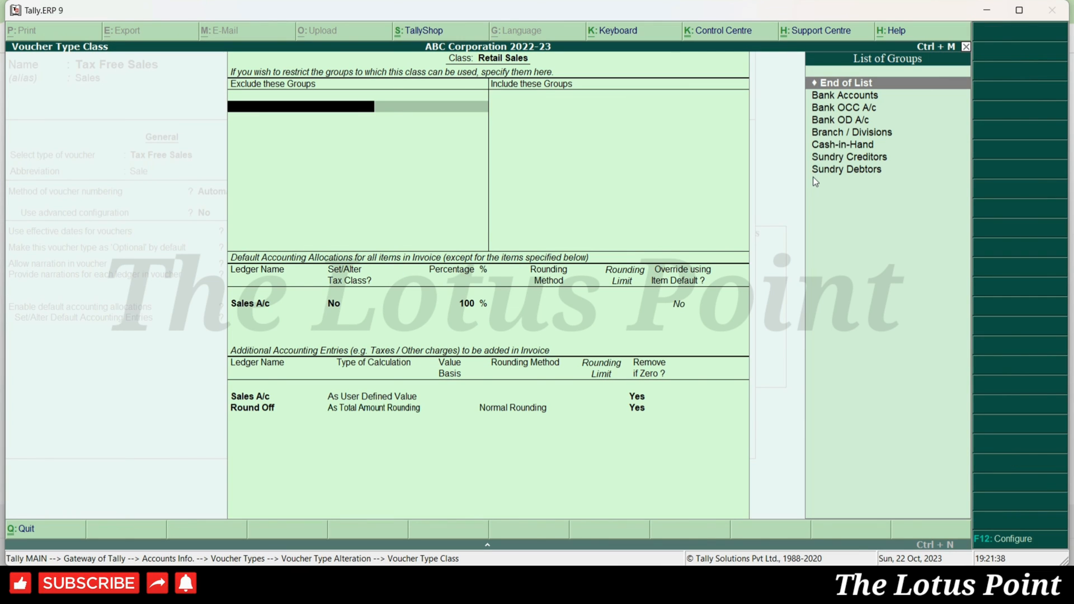
type("Sund")
key("Down")
key("Down")
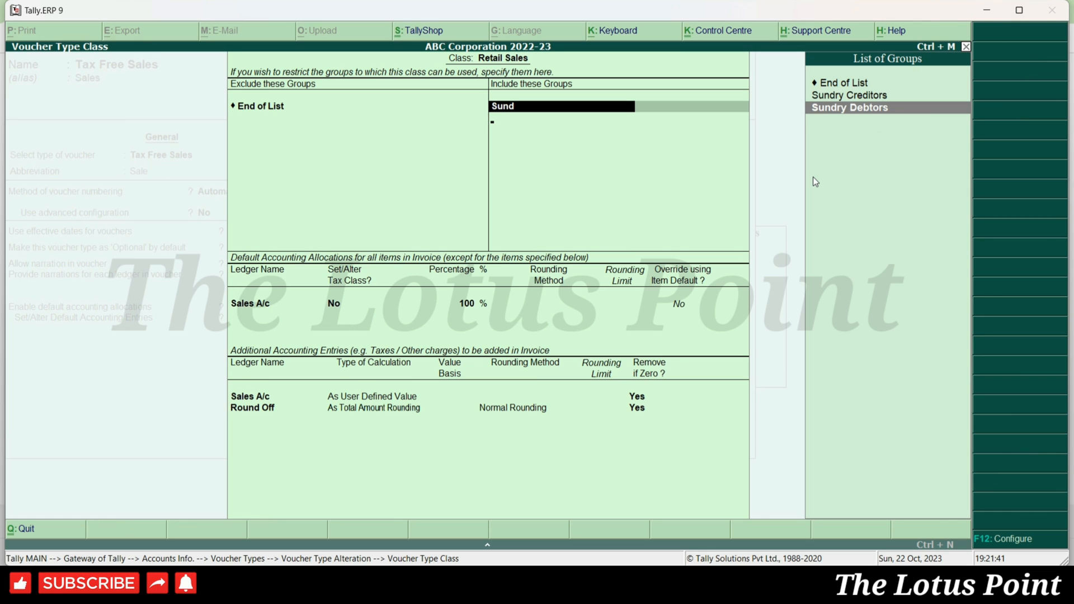
key("Return")
type("Sund")
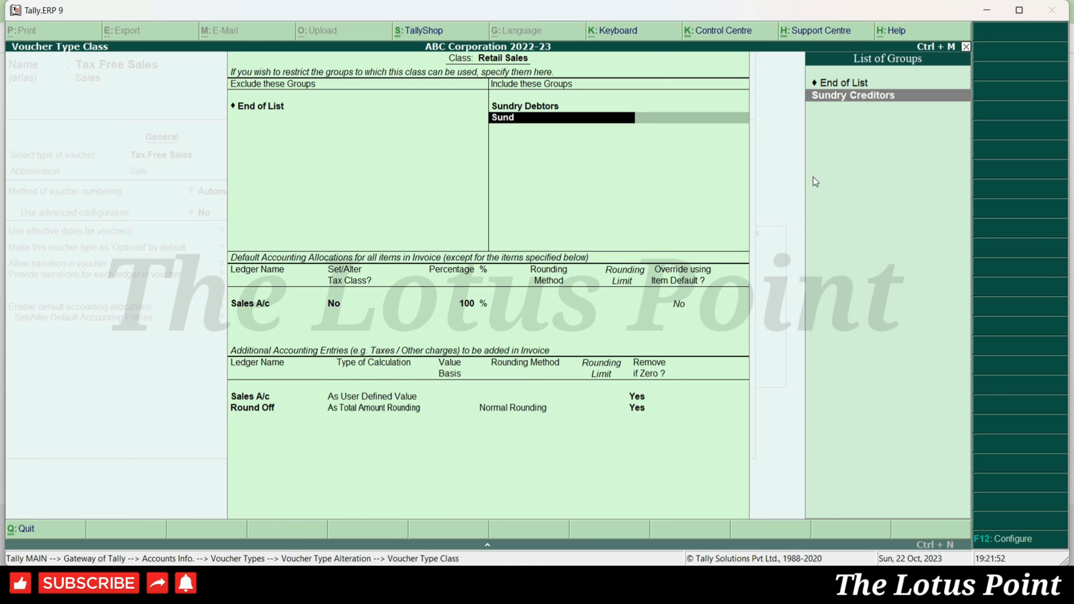
key("Return")
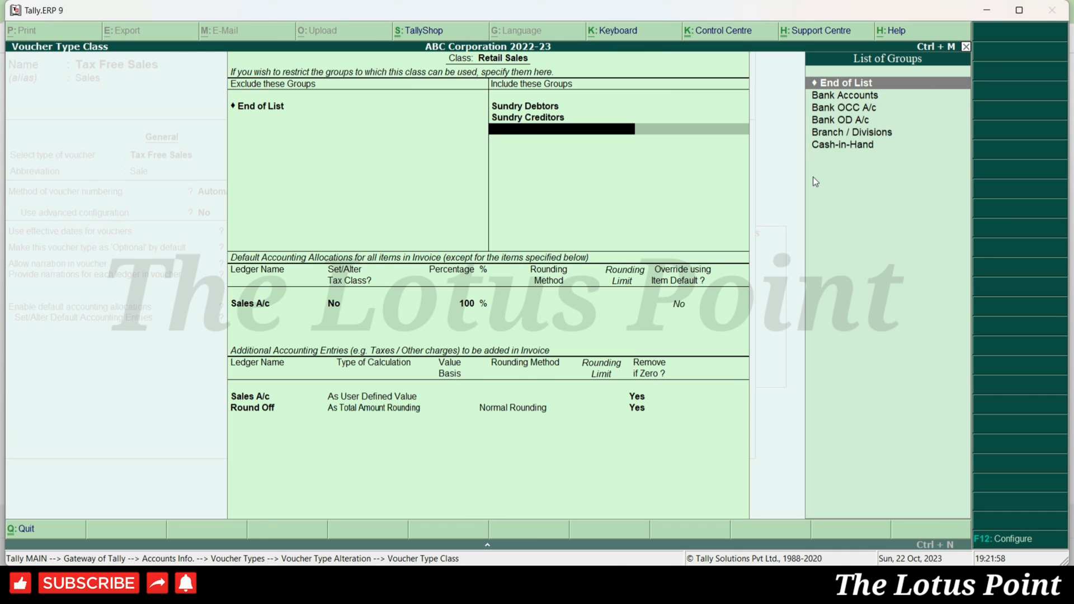
key("ctrl+a")
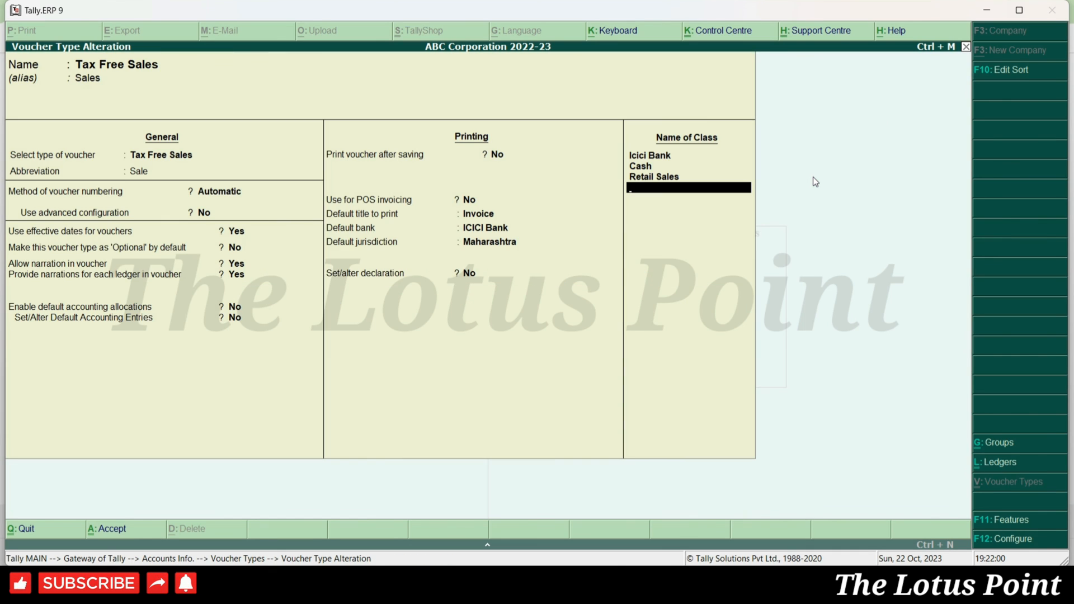
key("ctrl+a")
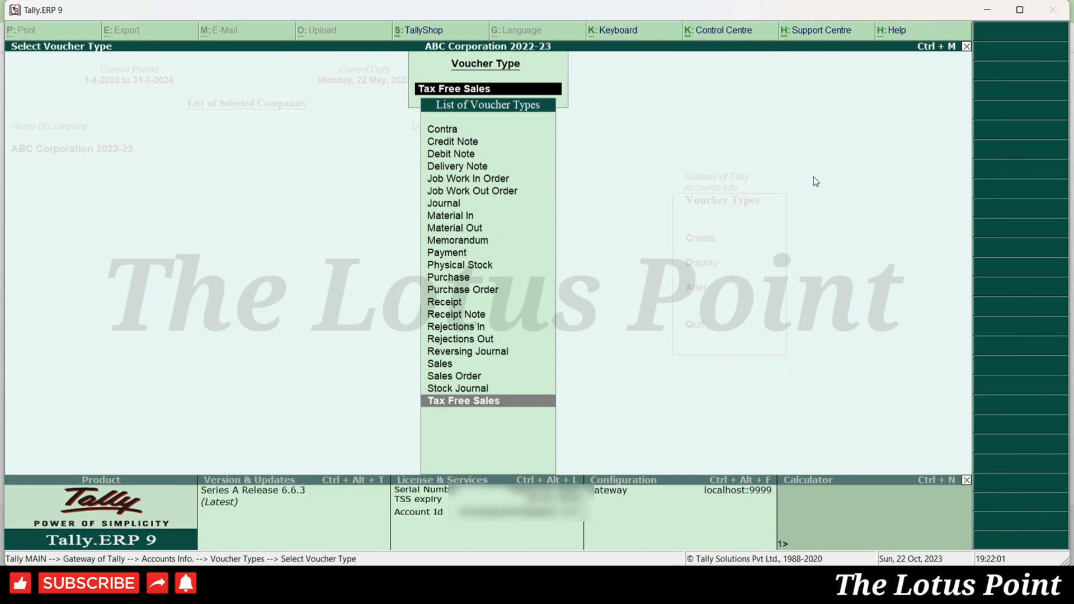
- Start a new Tax Free Sales accounting voucher under the Cash class
key("Return")
key("Escape")
key("Escape")
key("n")
key("Down")
key("Down")
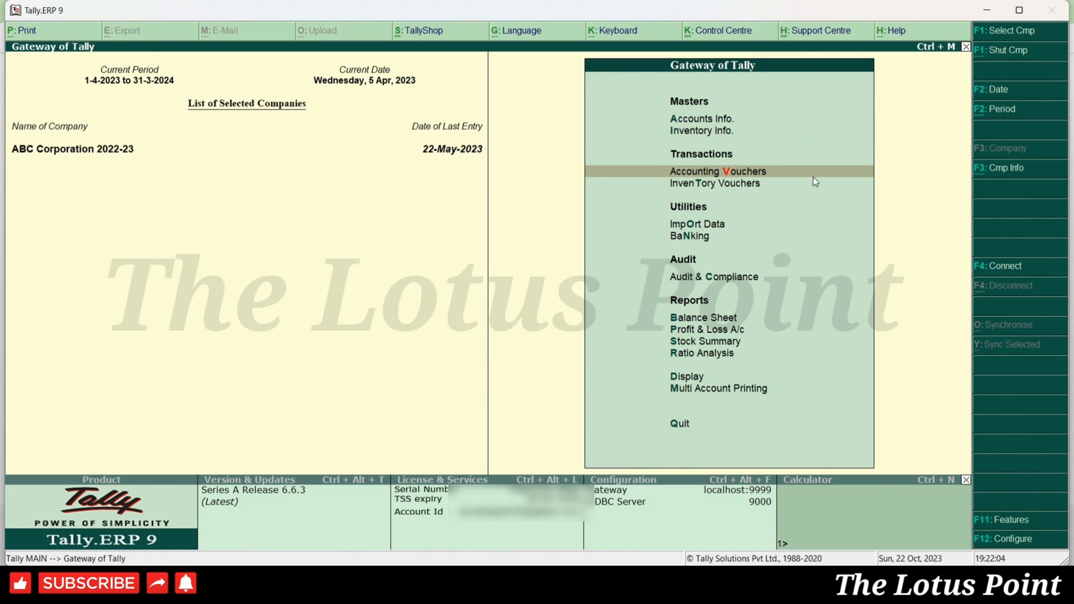
key("Return")
key("F8")
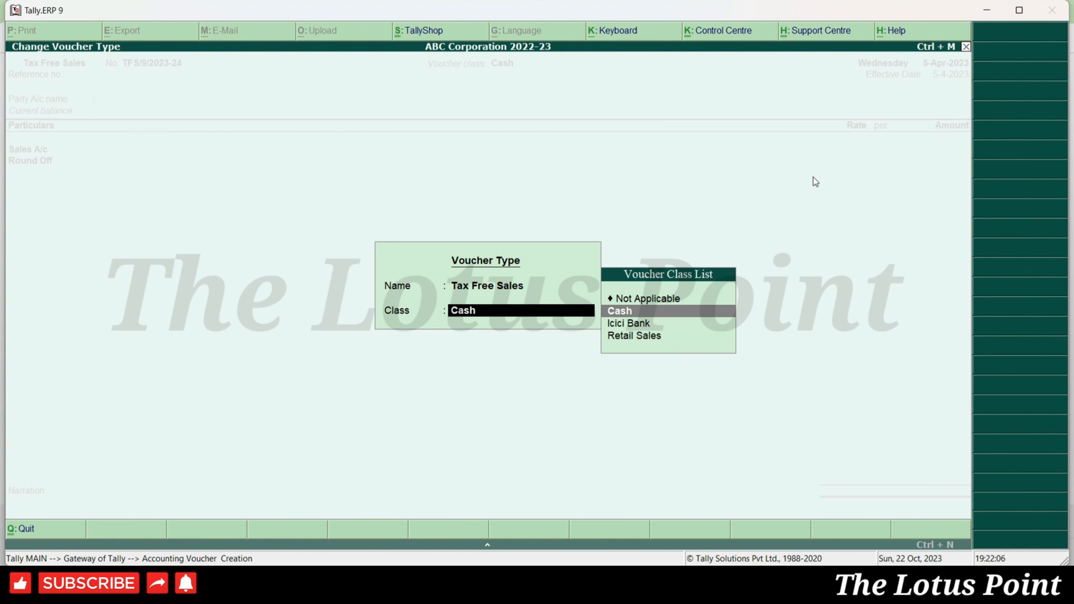
key("Down")
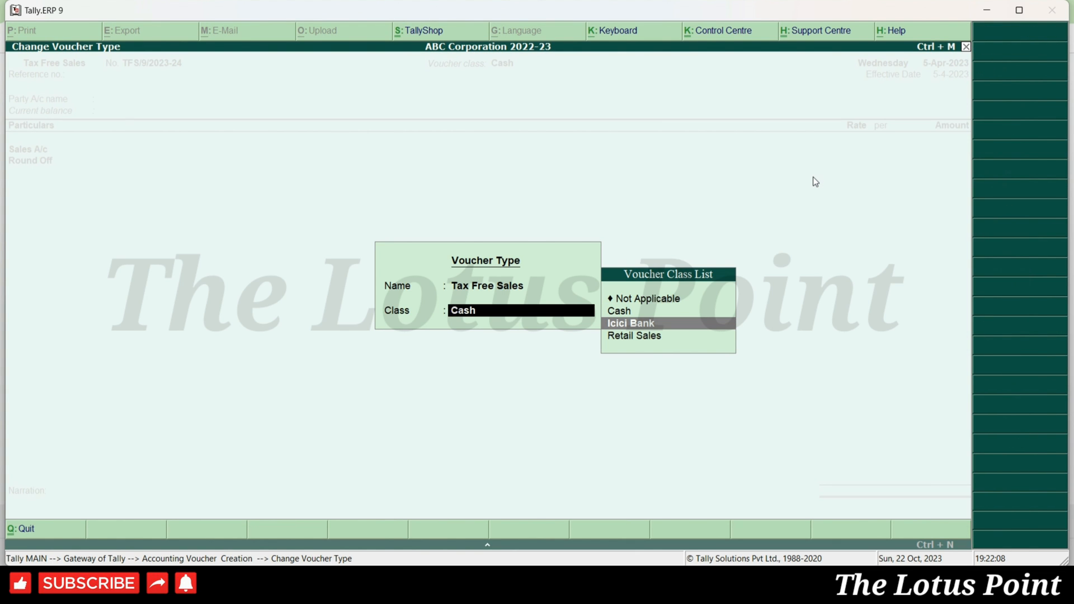
key("Up")
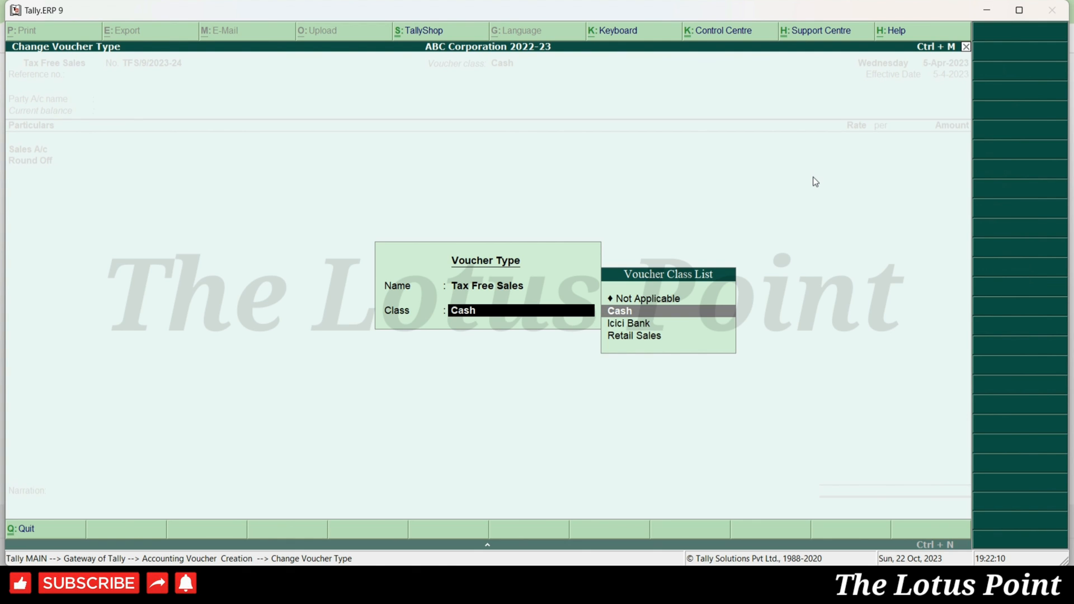
key("Return")
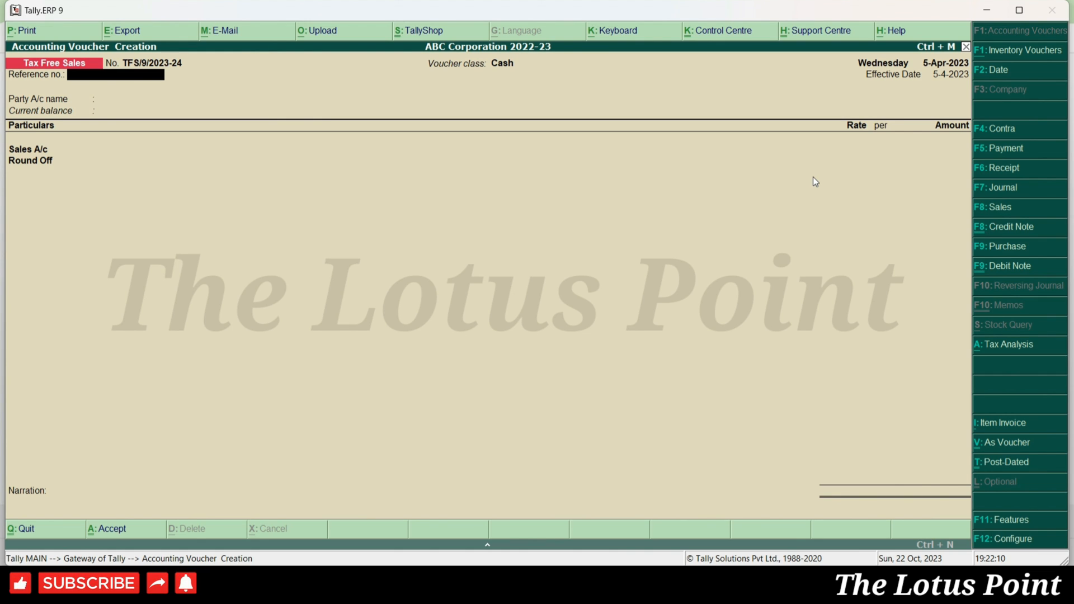
- Record a 10,000 sale from Petty Cash to Sales A/c and save it as TFS/9
key("Return")
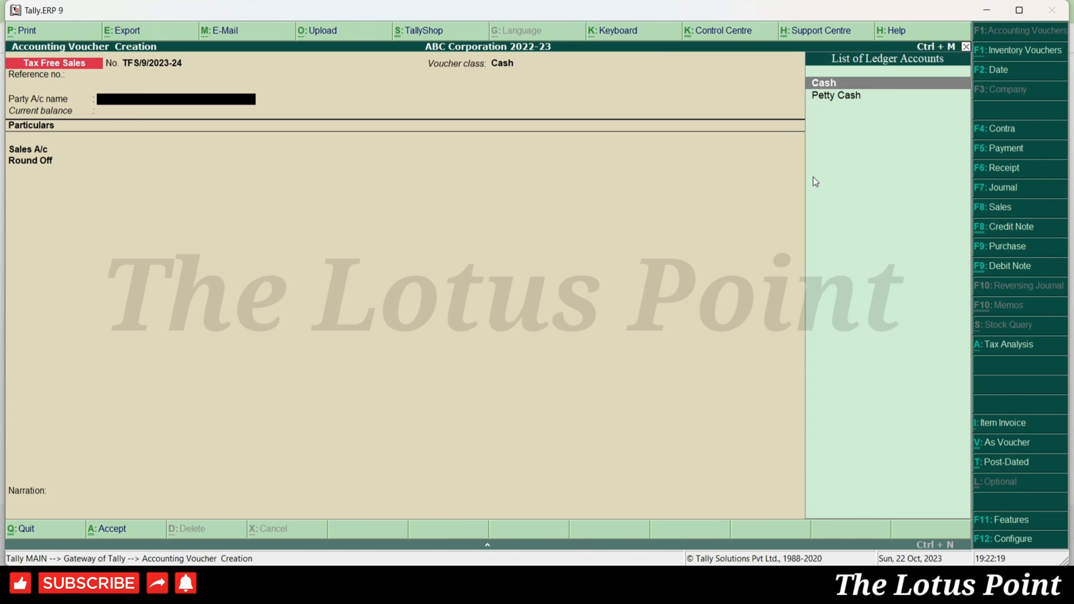
key("Down")
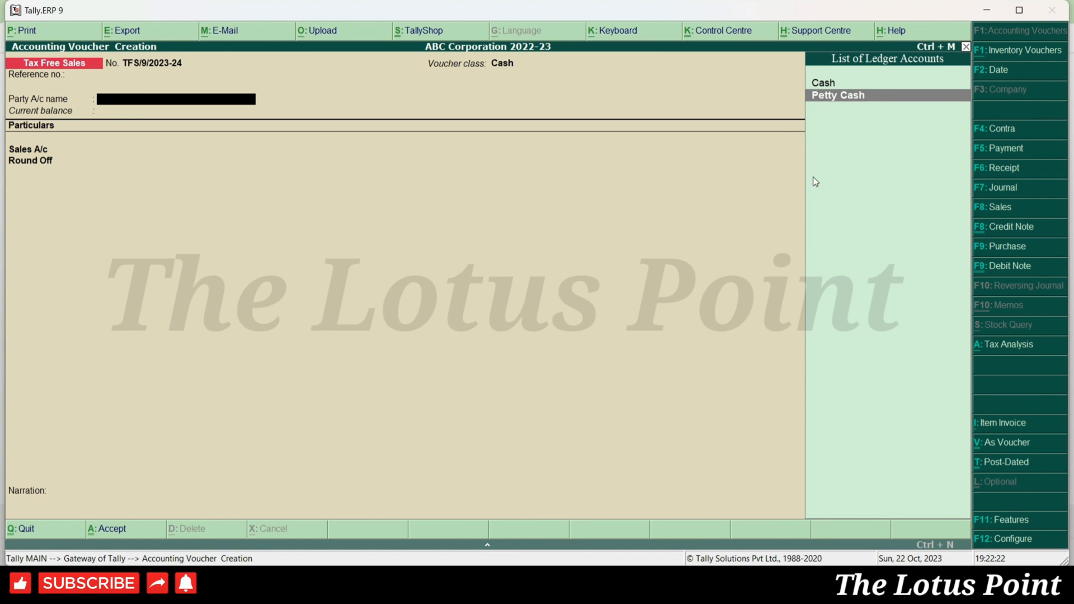
key("Return")
key("Return")
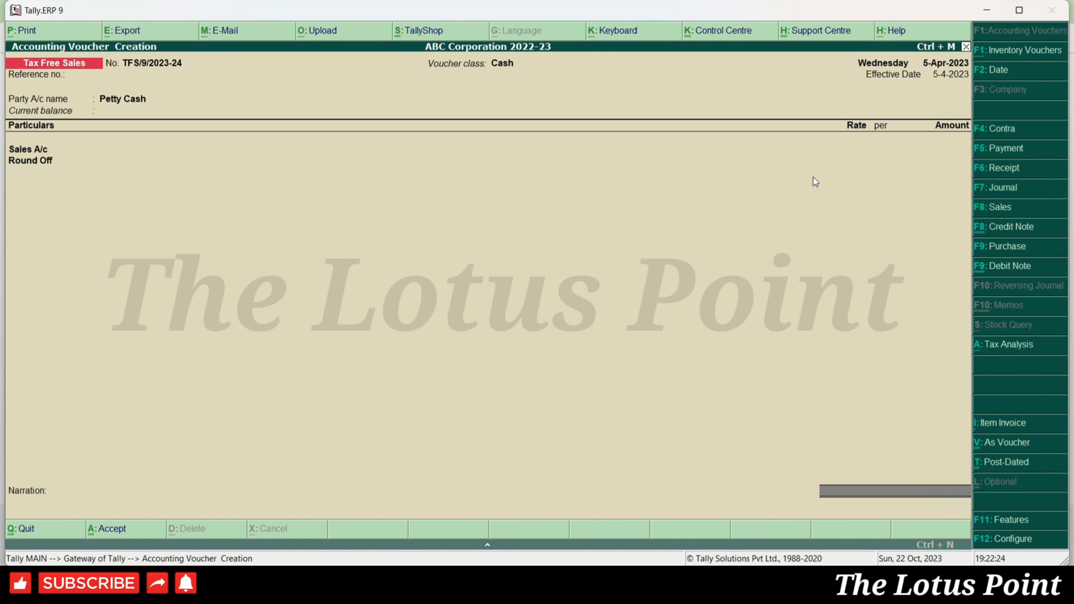
key("Return")
type("10000")
key("Return")
key("ctrl+a")
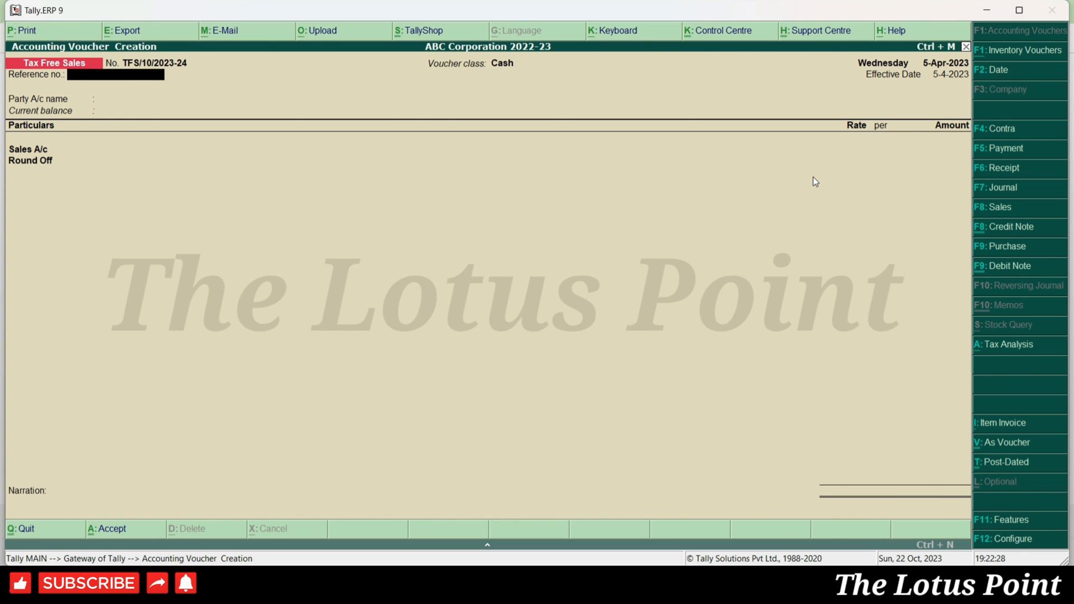
- Reopen voucher TFS/9, then quit it to get a blank TFS/10 voucher
key("Page_Up")
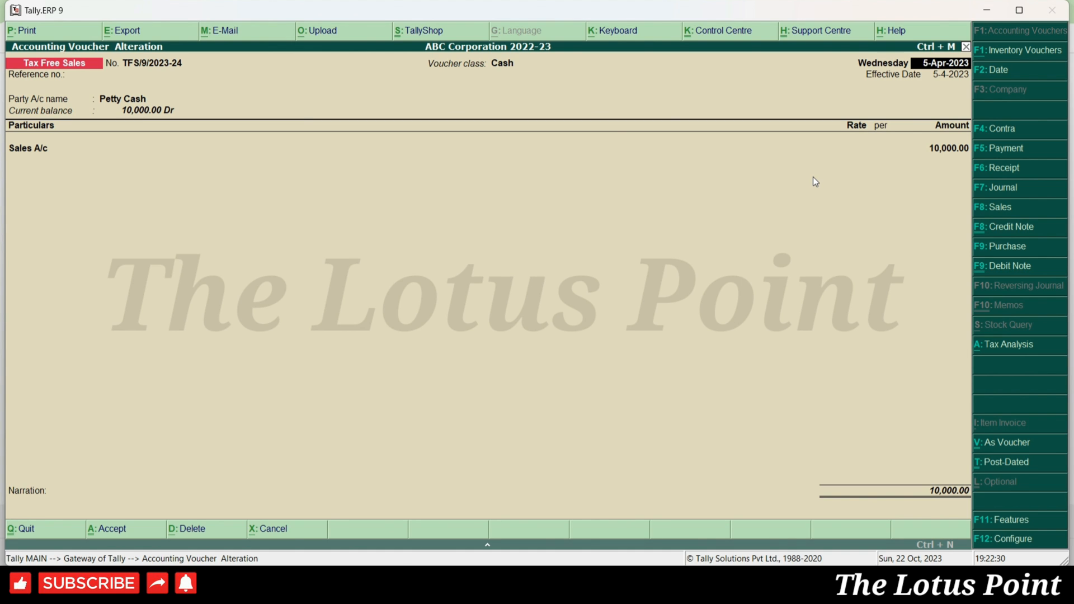
key("Escape")
key("y")
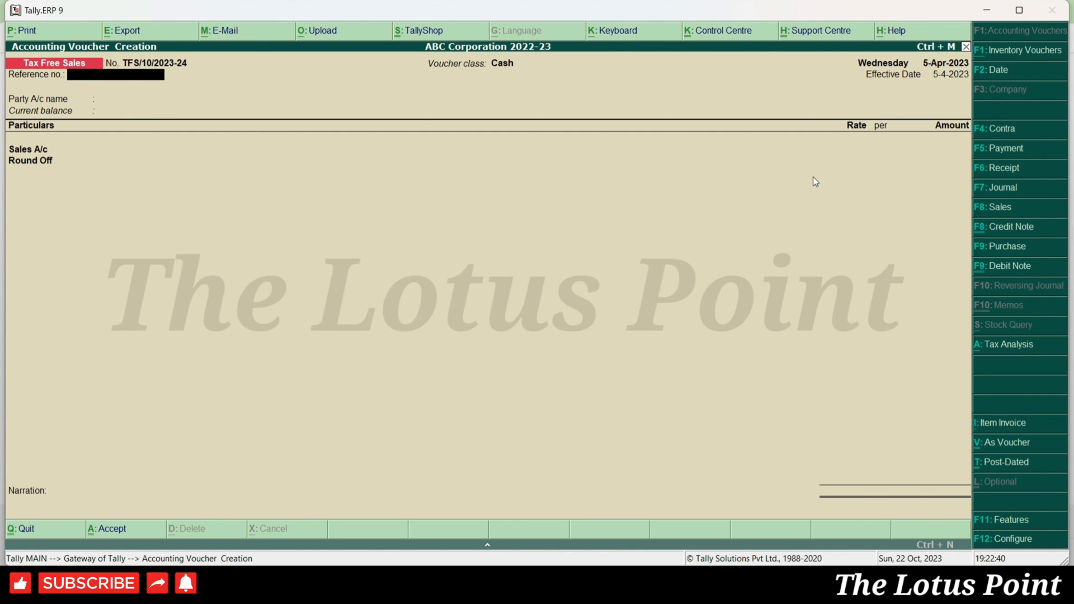
key("F8")
- Save a Retail Sales voucher to E - Drs for 5,000.50, rounded to 5,001.00, then exit to Gateway
key("Down")
key("Down")
key("Return")
key("Return")
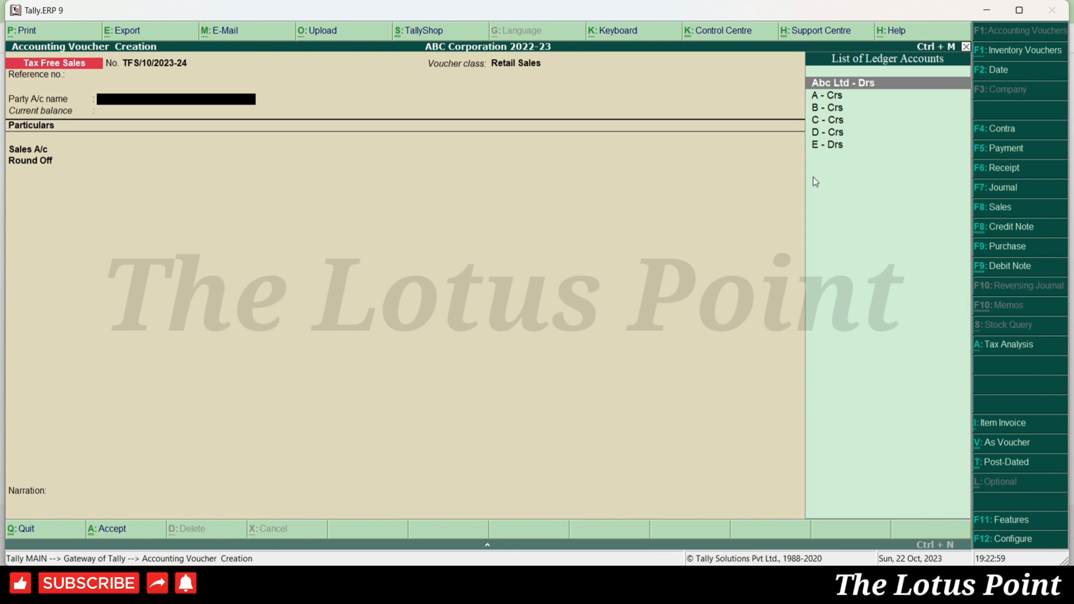
key("Down")
key("Down")
key("Down")
key("Down")
key("Down")
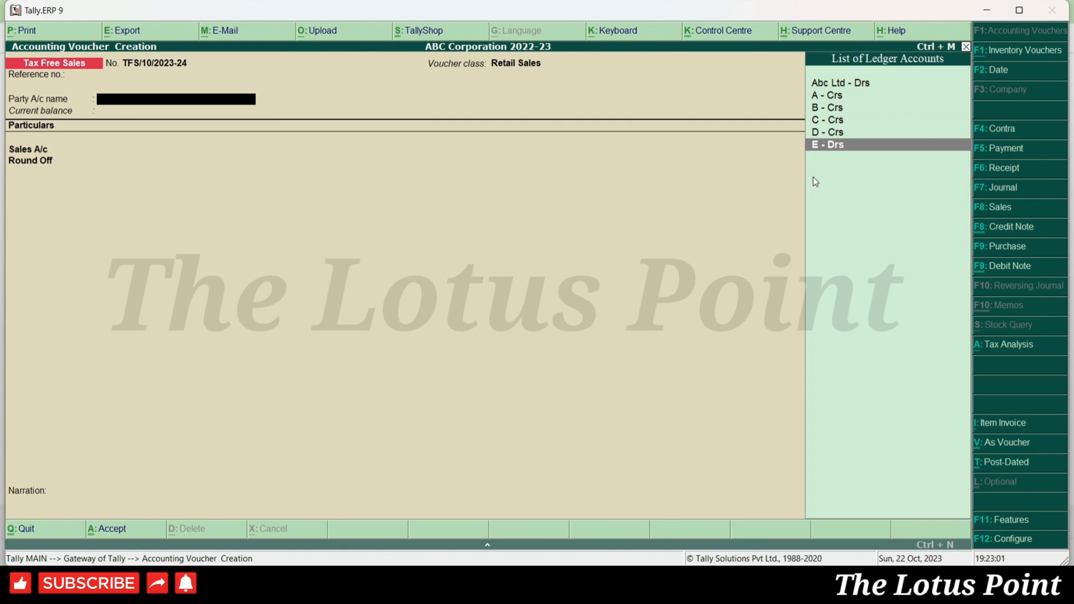
key("Return")
key("ctrl+a")
type("5000.5")
key("Return")
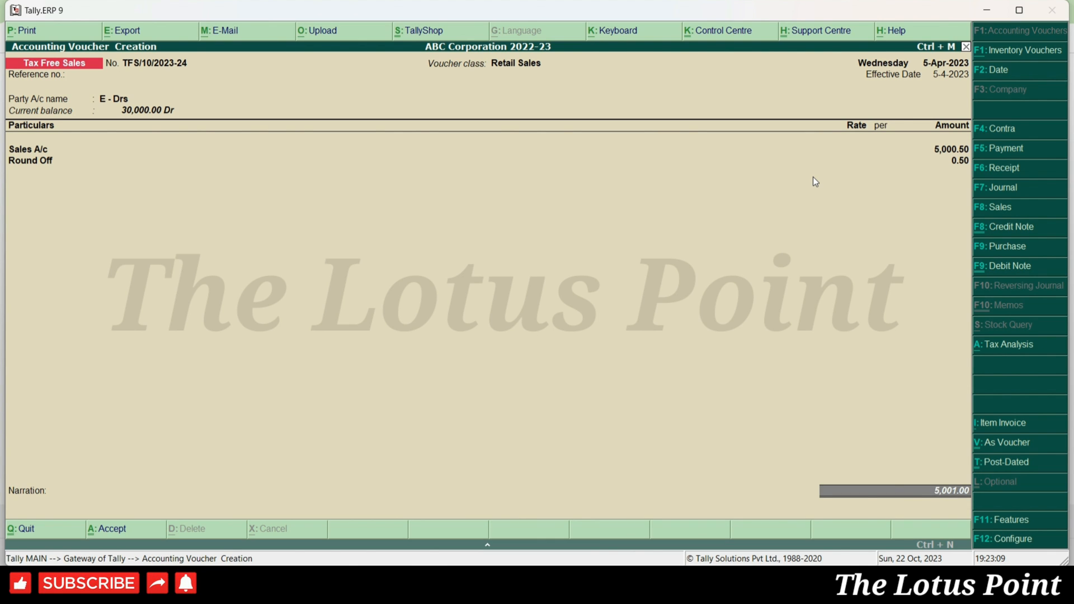
key("ctrl+a")
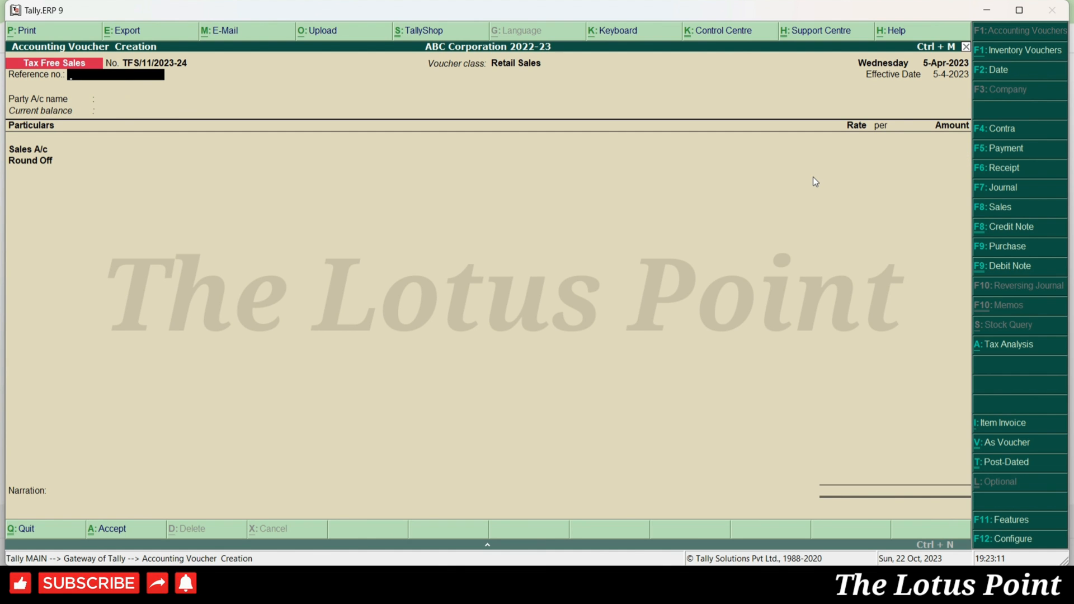
key("Escape")
key("Escape")
key("Escape")
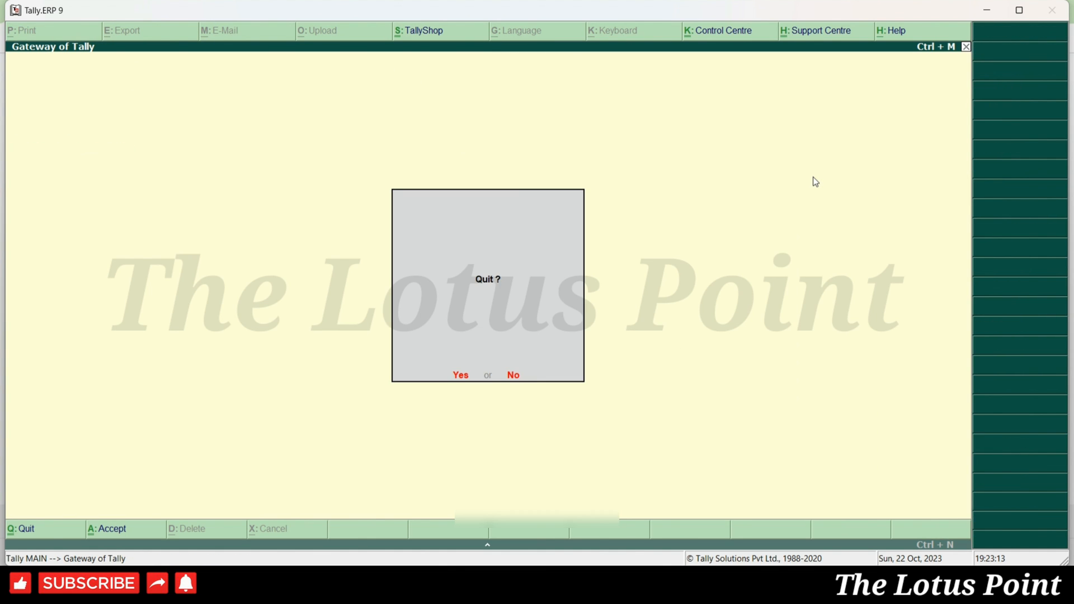
- Open April's vouchers in the Sales Register and view Petty Cash voucher TFS/9
key("d")
key("a")
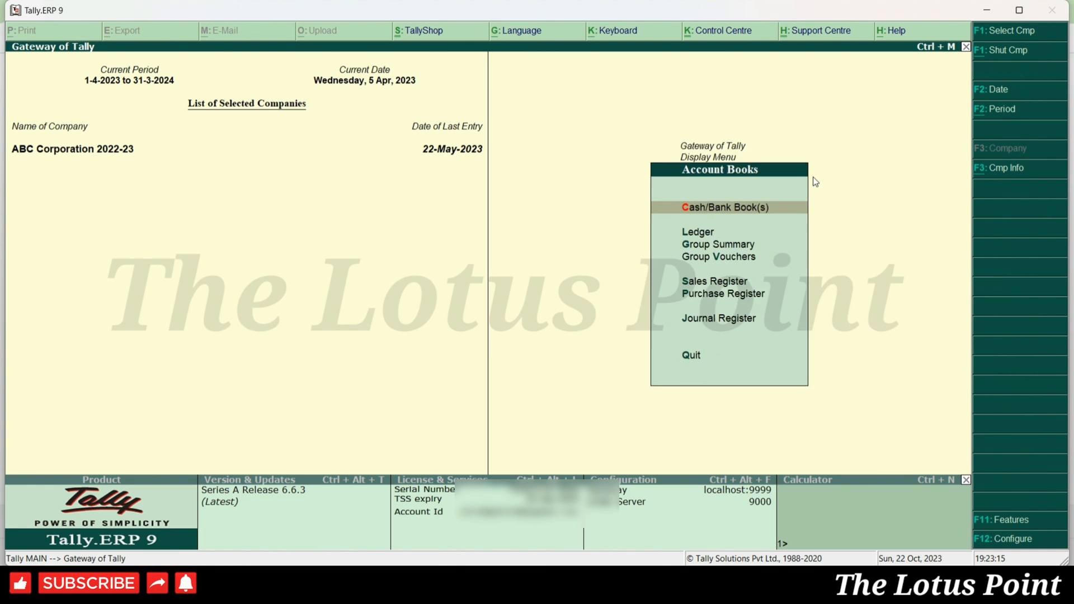
key("s")
key("Up")
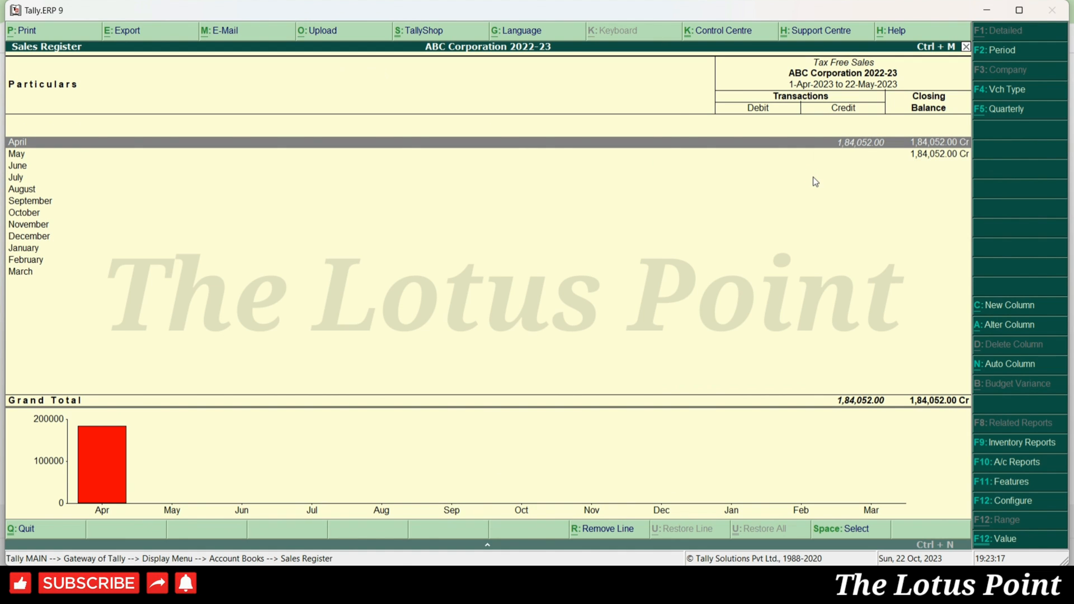
key("Return")
key("Up")
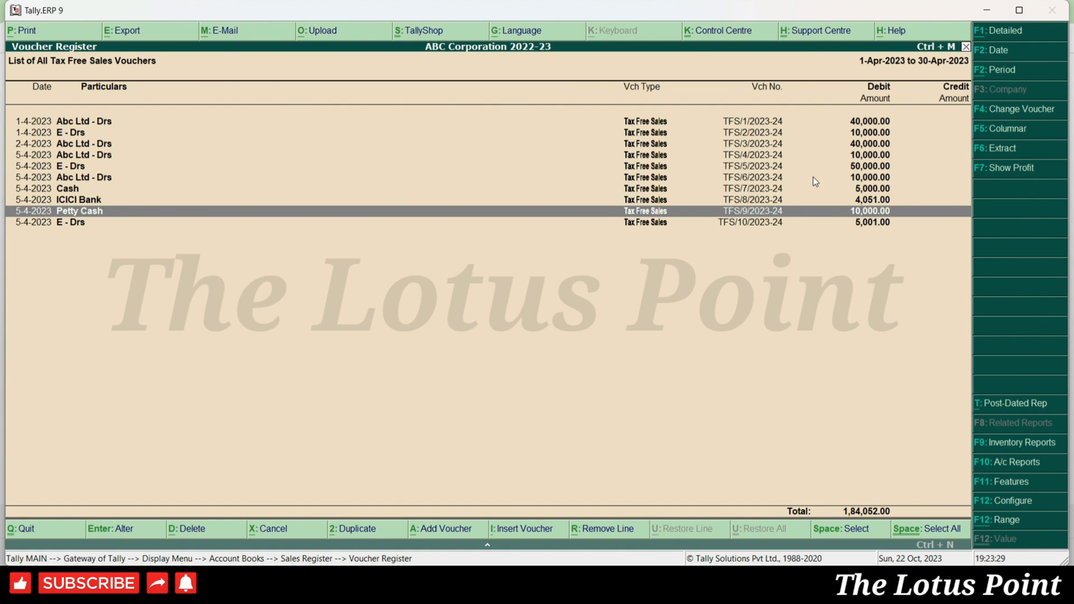
key("Return")
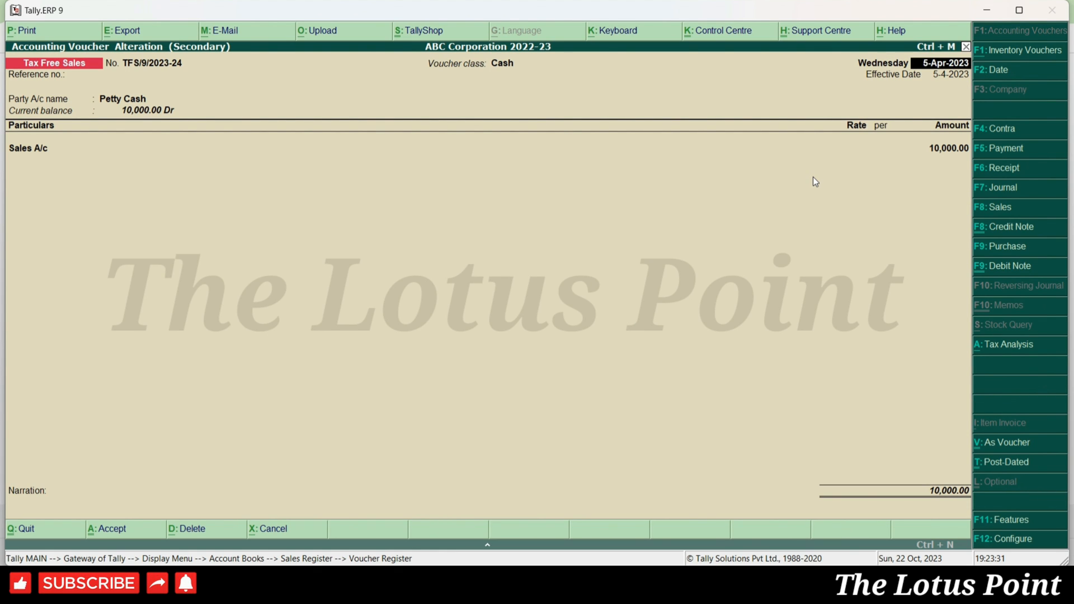
- Page to voucher TFS/10 for E - Drs and preview it as an invoice
key("Page_Up")
key("Page_Up")
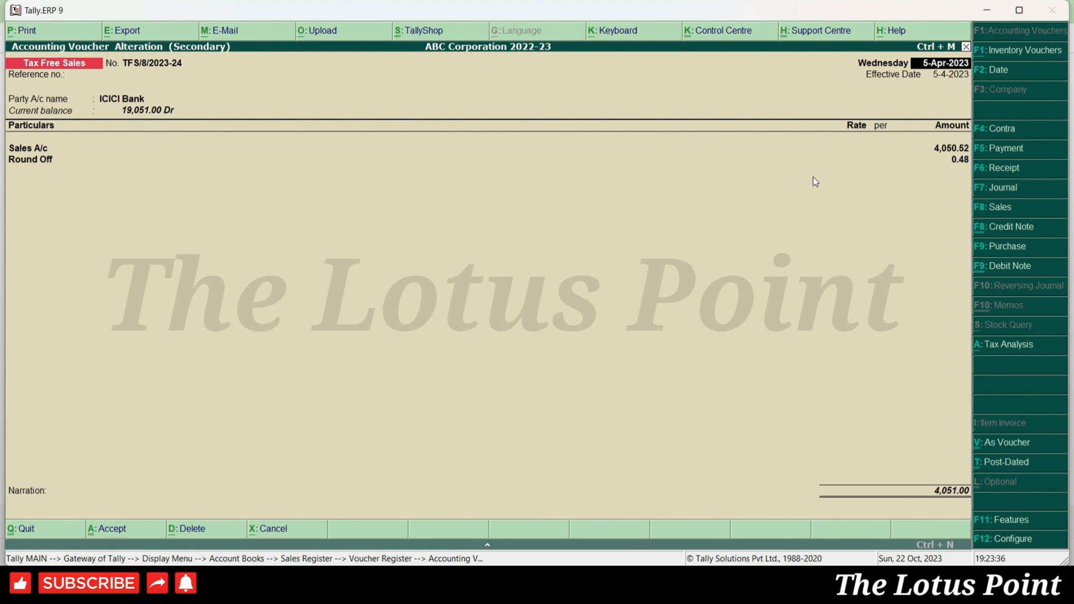
key("Page_Up")
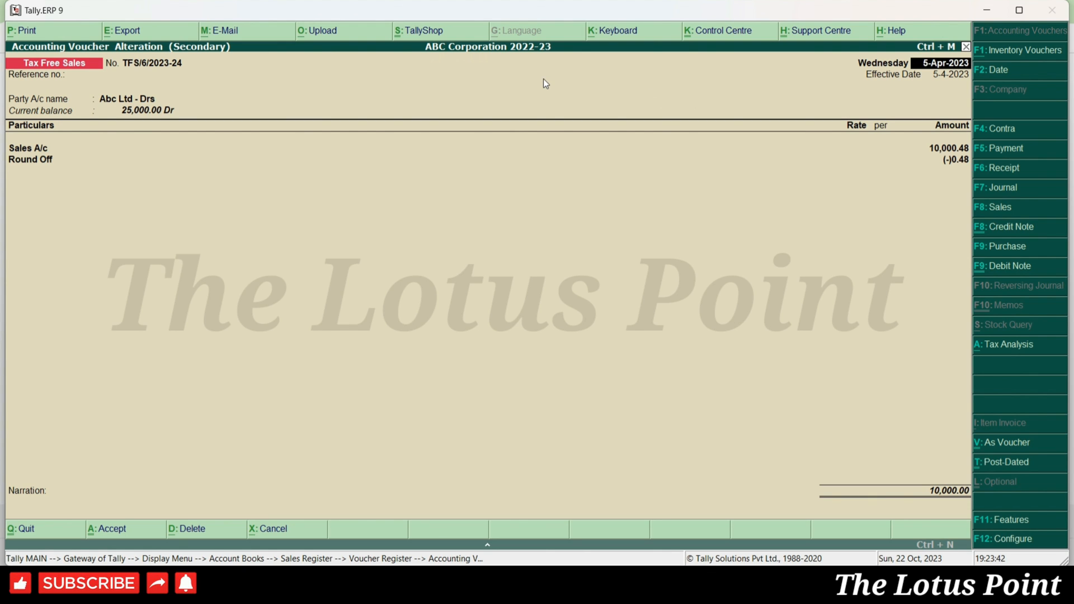
key("Page_Down")
key("Page_Down")
key("Page_Down")
key("Page_Down")
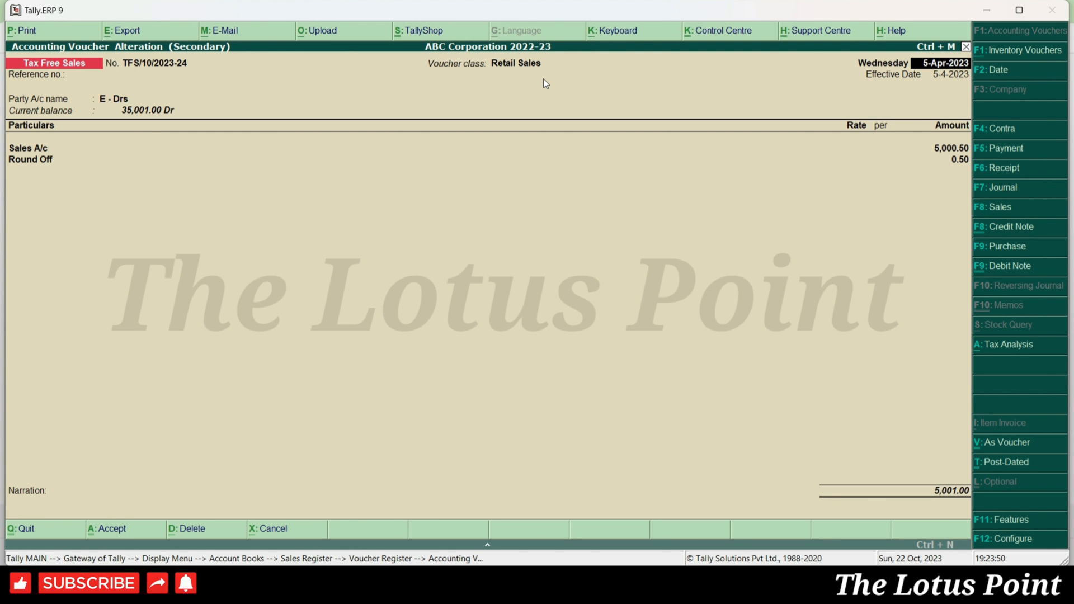
key("alt+p")
key("Return")
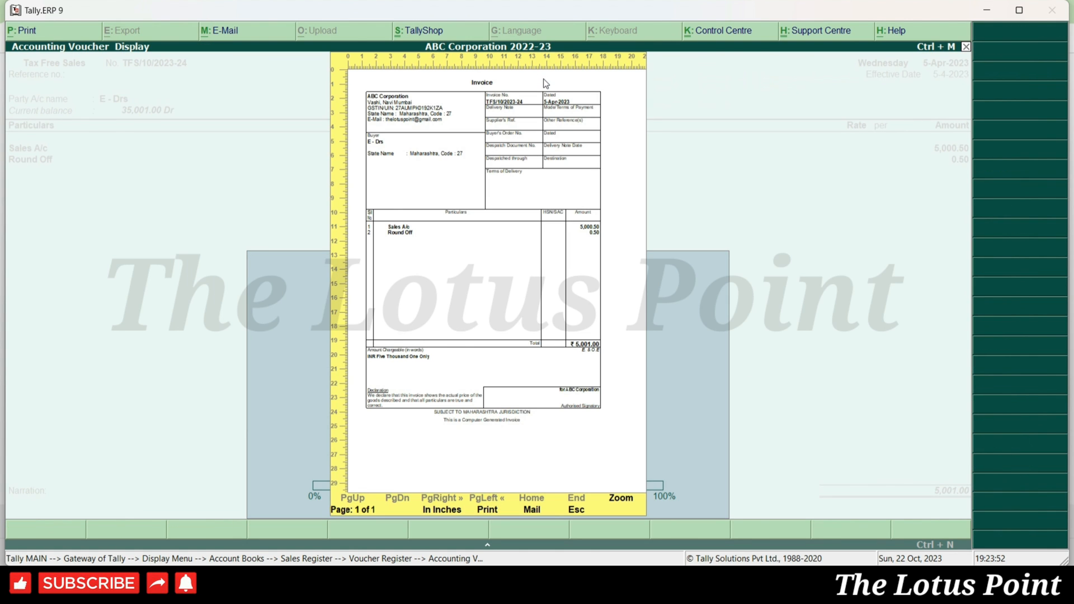
- Enlarge the TFS/10 invoice preview for E - Drs, scroll through it to the 5,001.00 total, and close it
key("alt+z")
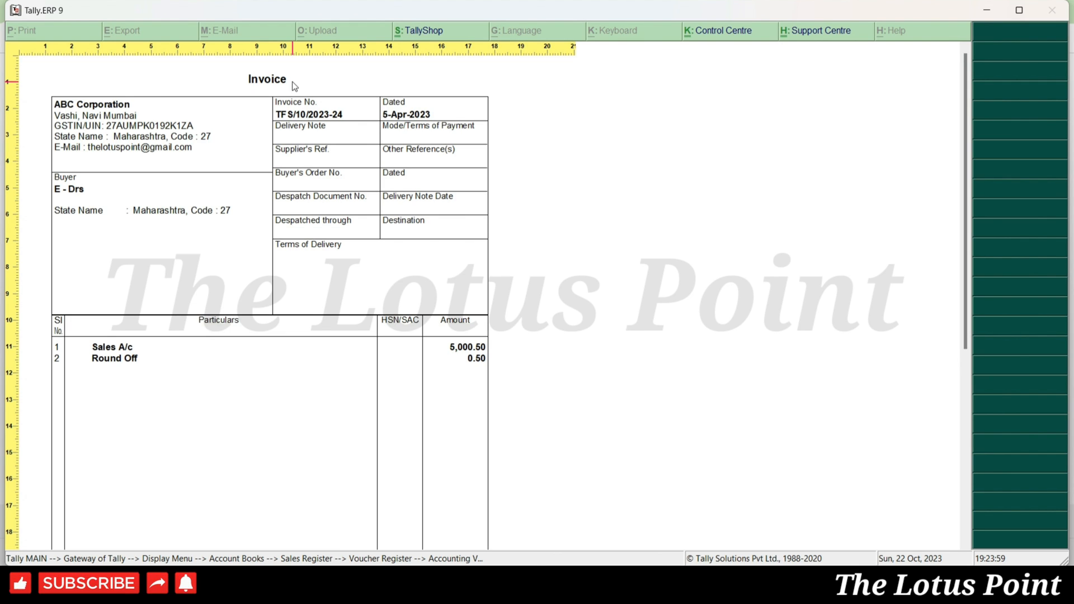
scroll(292, 86, "down", 3)
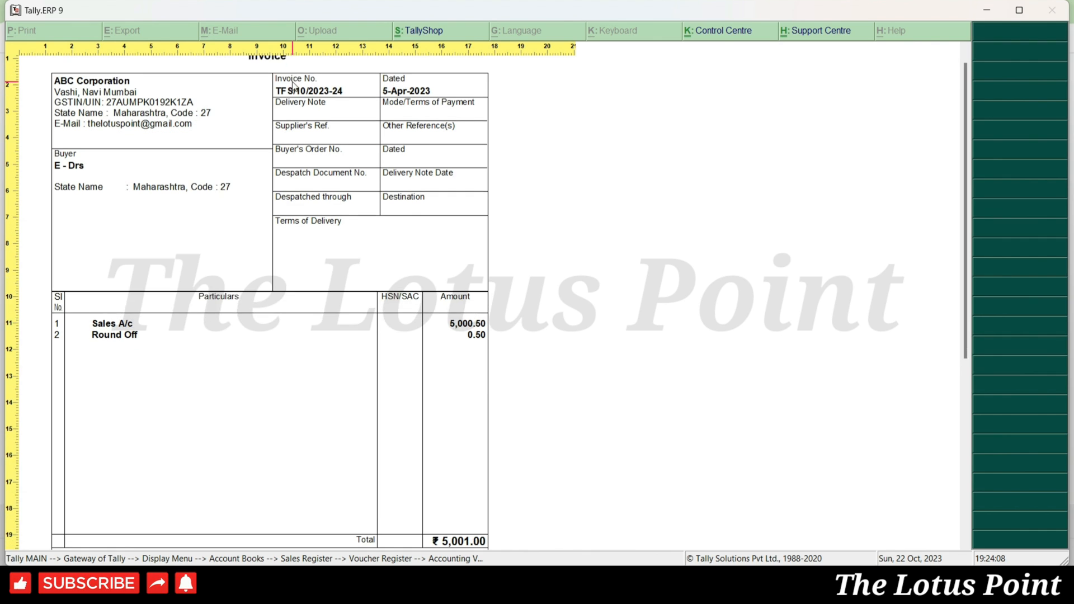
scroll(293, 86, "down", 6)
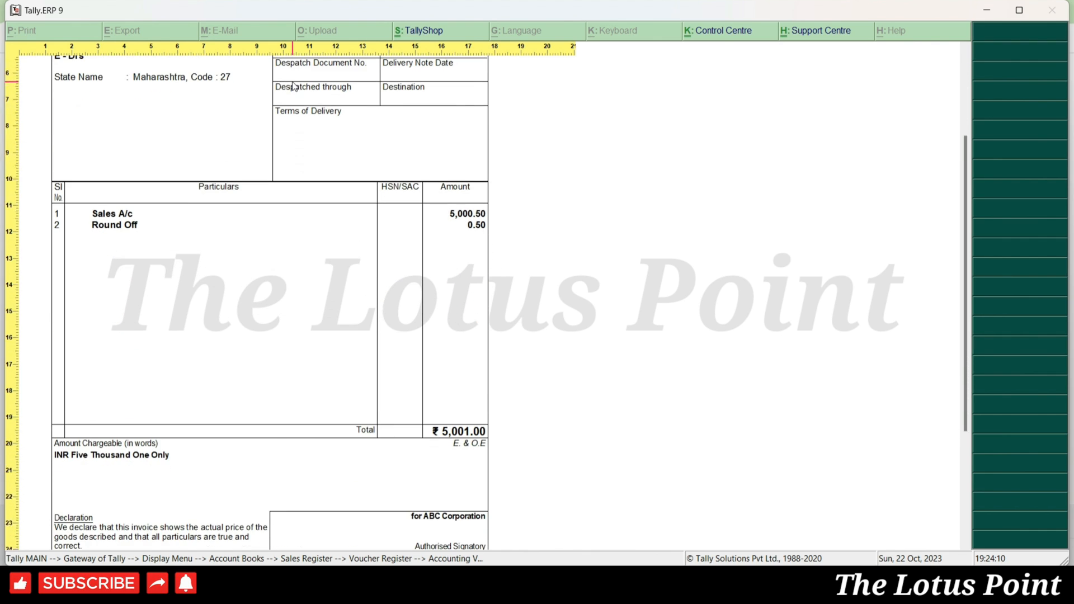
scroll(292, 85, "down", 2)
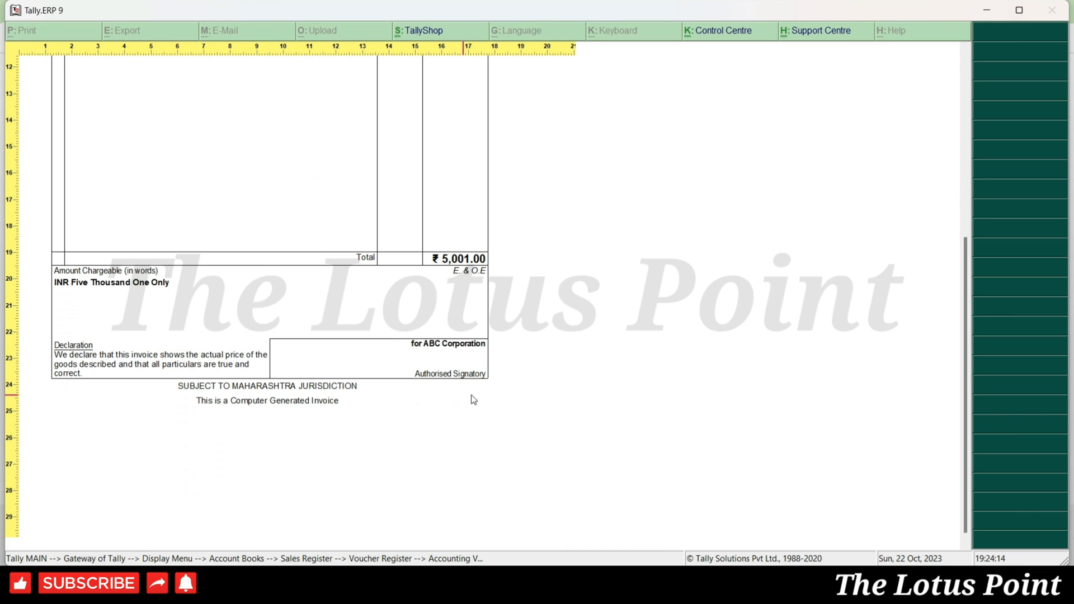
key("Escape")
key("Escape")
- Return to the register and start new Tax Free Sales voucher TFS/11 with the Not Applicable class
key("y")
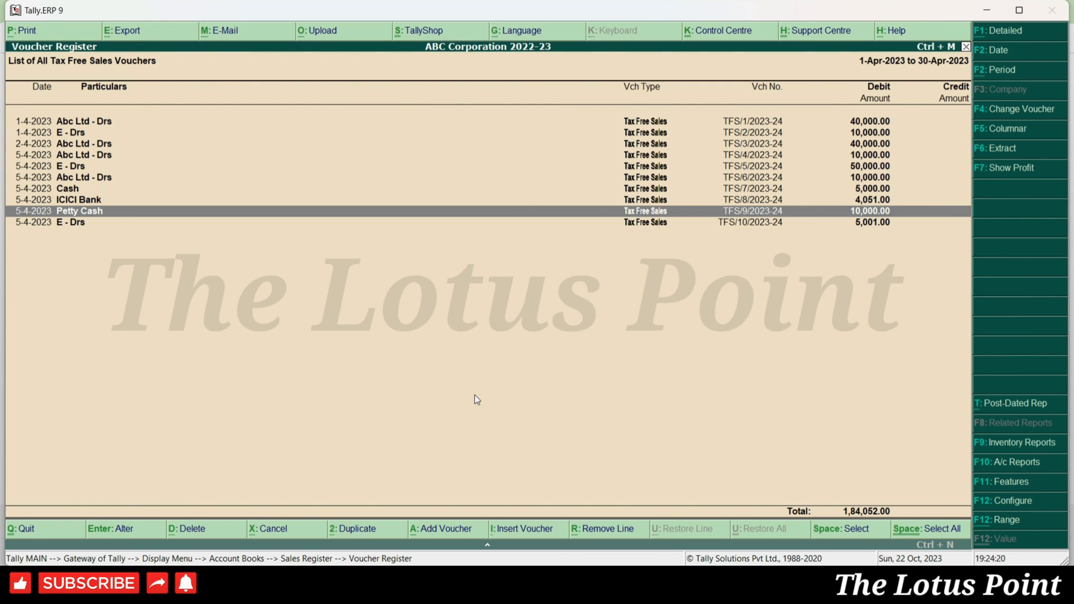
key("Down")
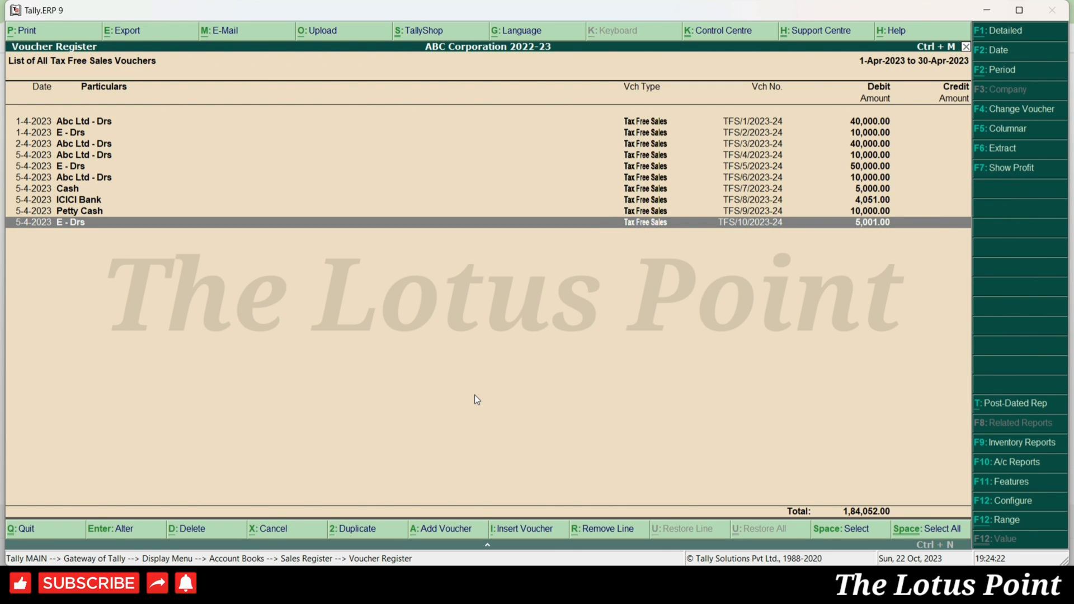
key("alt+a")
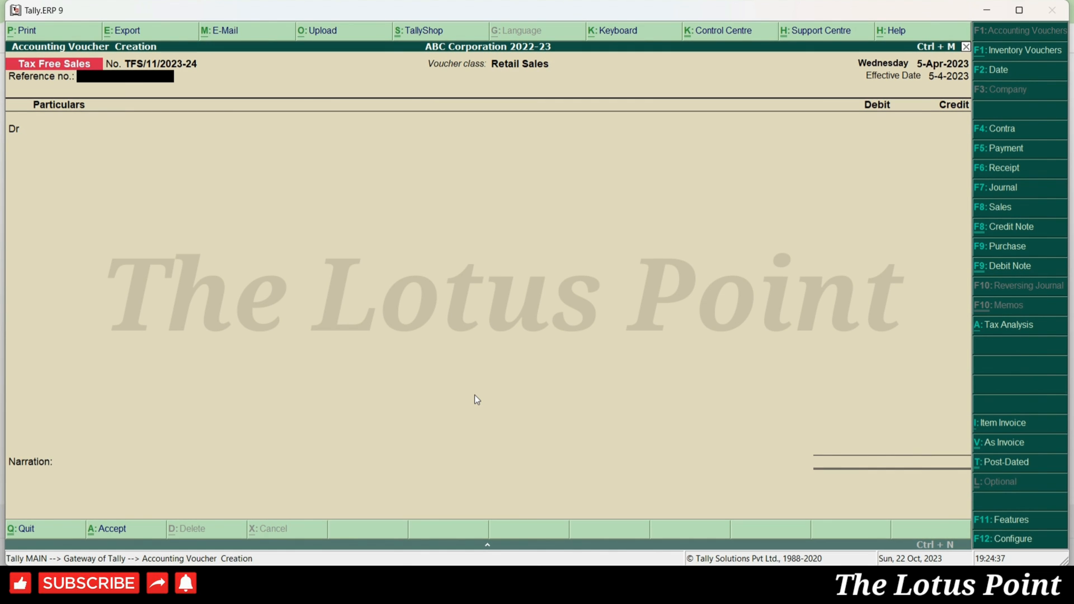
key("F8")
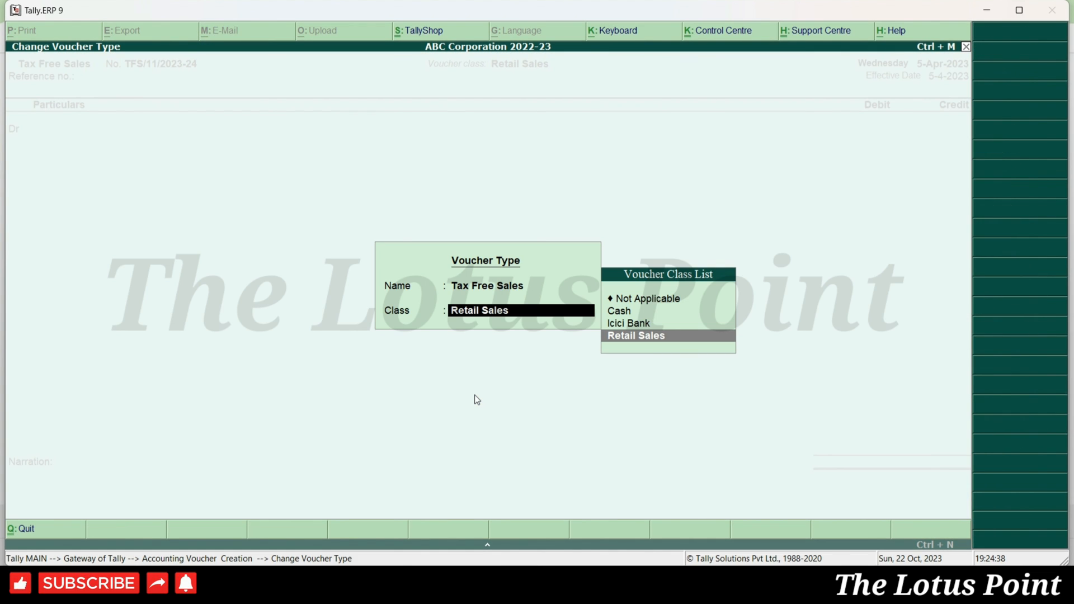
key("Up")
key("Up")
key("Up")
key("Return")
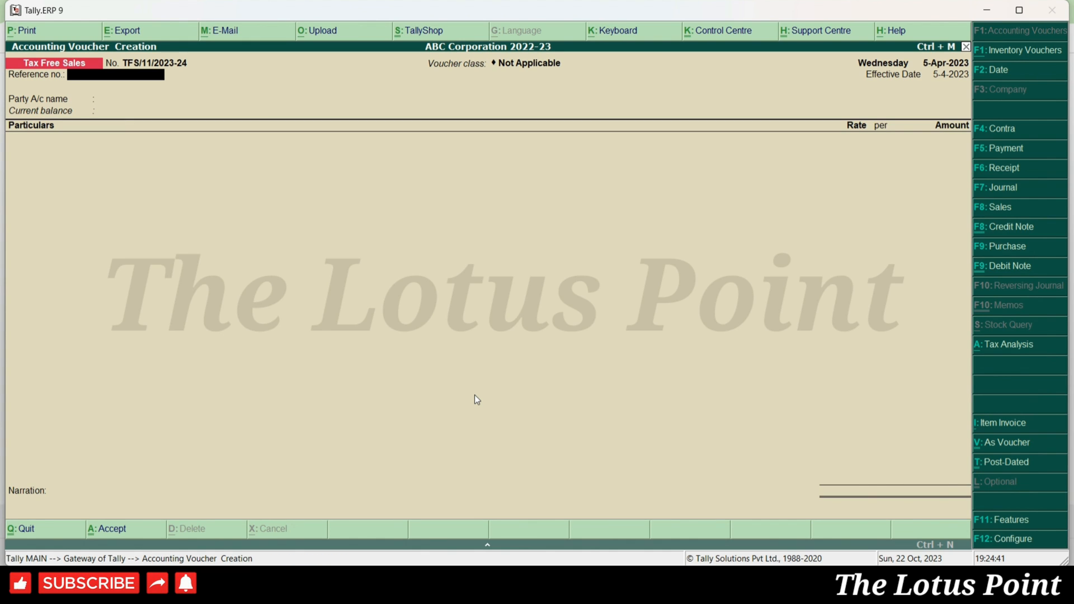
- Toggle the voucher to the debit/credit layout and back to invoice, then set the class to Cash
key("ctrl+v")
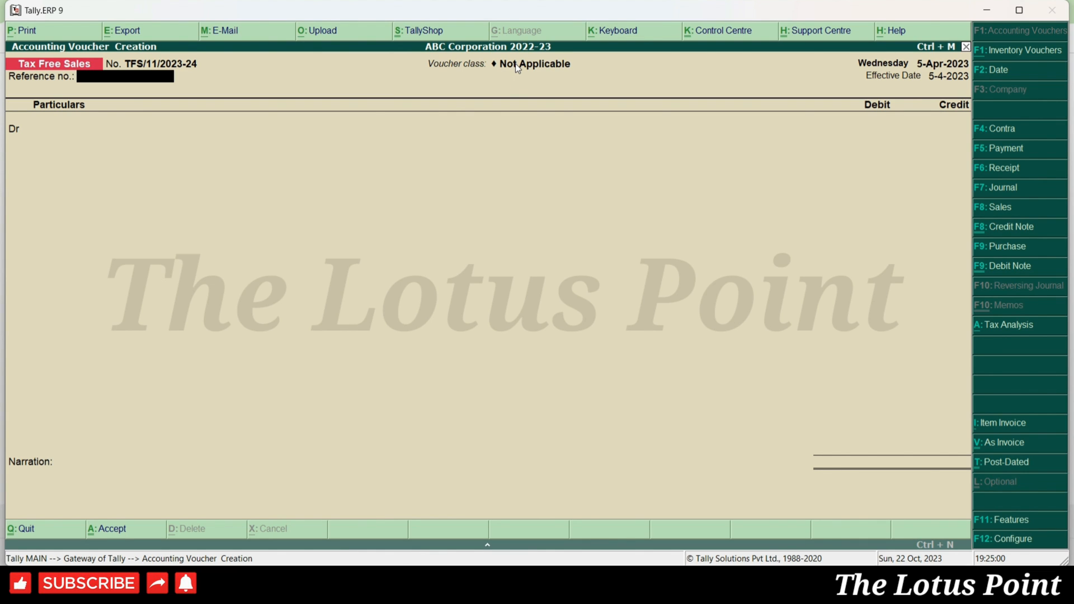
key("ctrl+v")
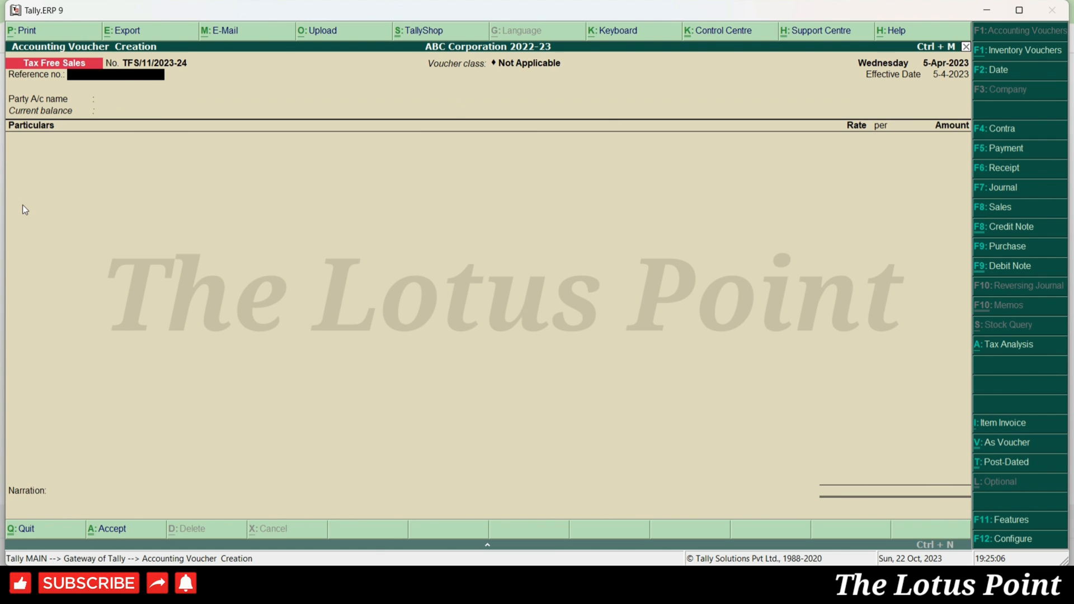
key("F8")
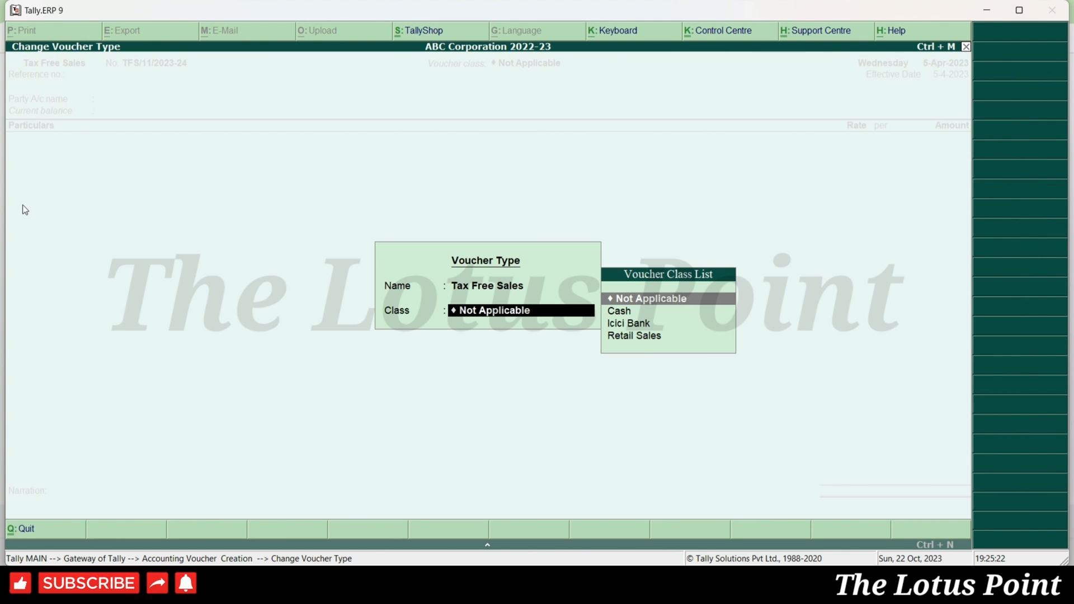
key("Down")
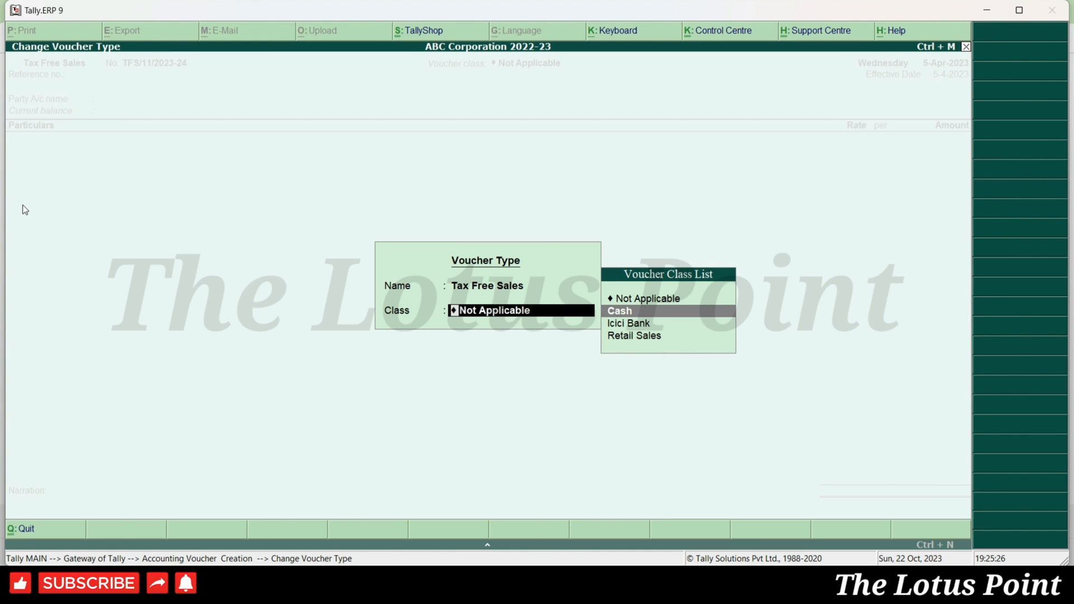
key("Return")
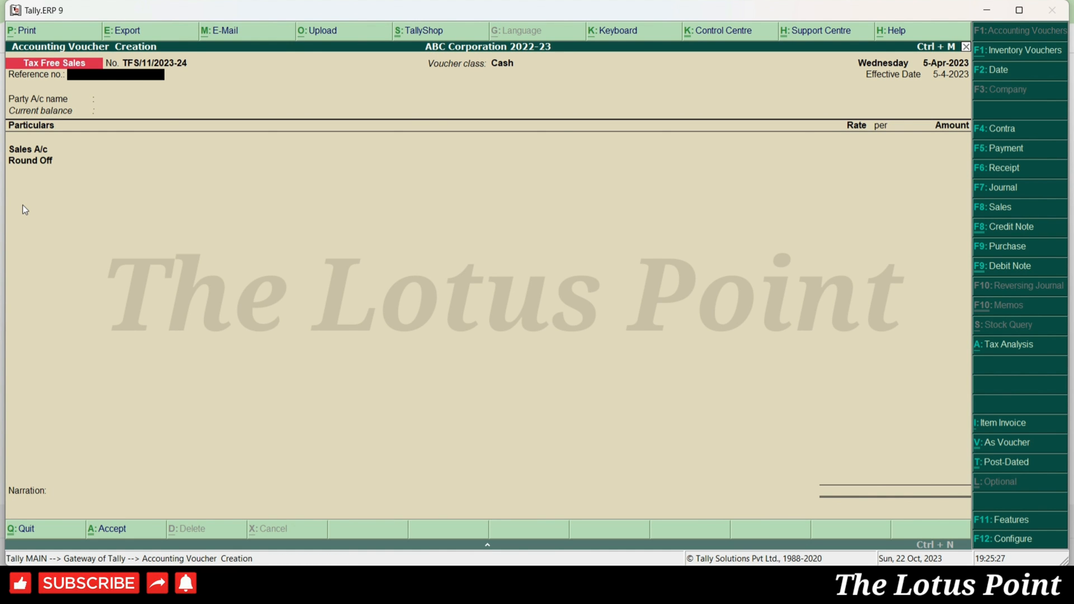